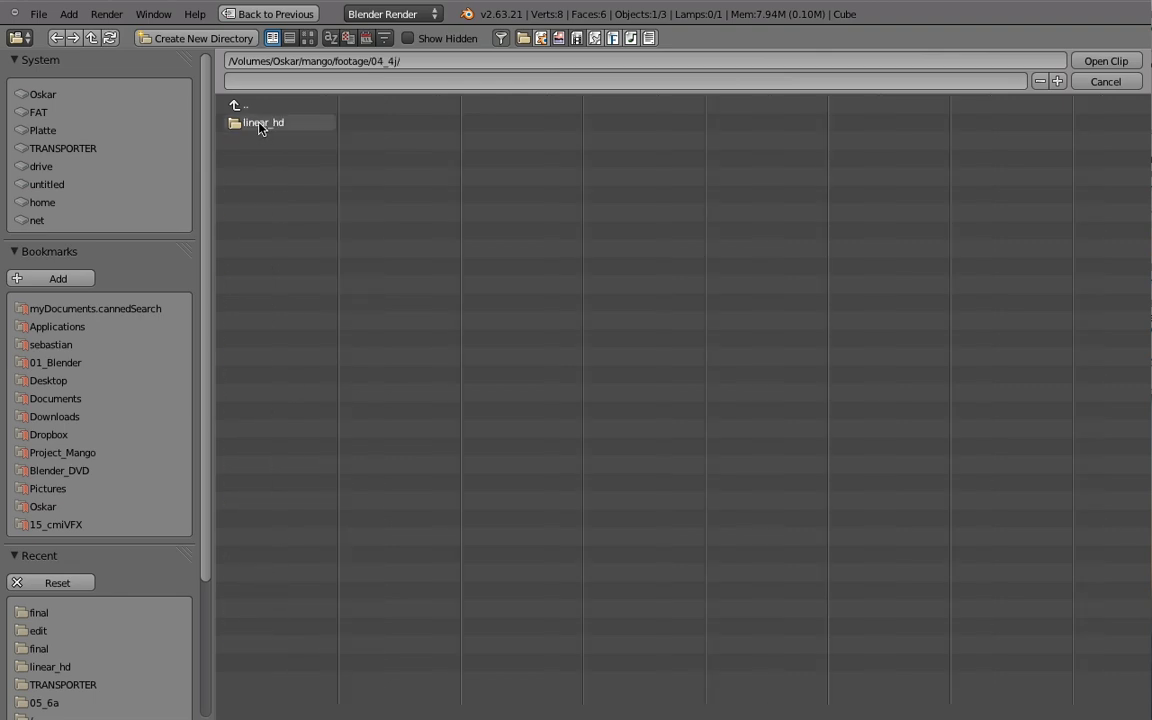
# - Load the 04_4j_00000.exr sequence from footage/04_4j/linear_hd as the tracking clip
pyautogui.click(259, 124)
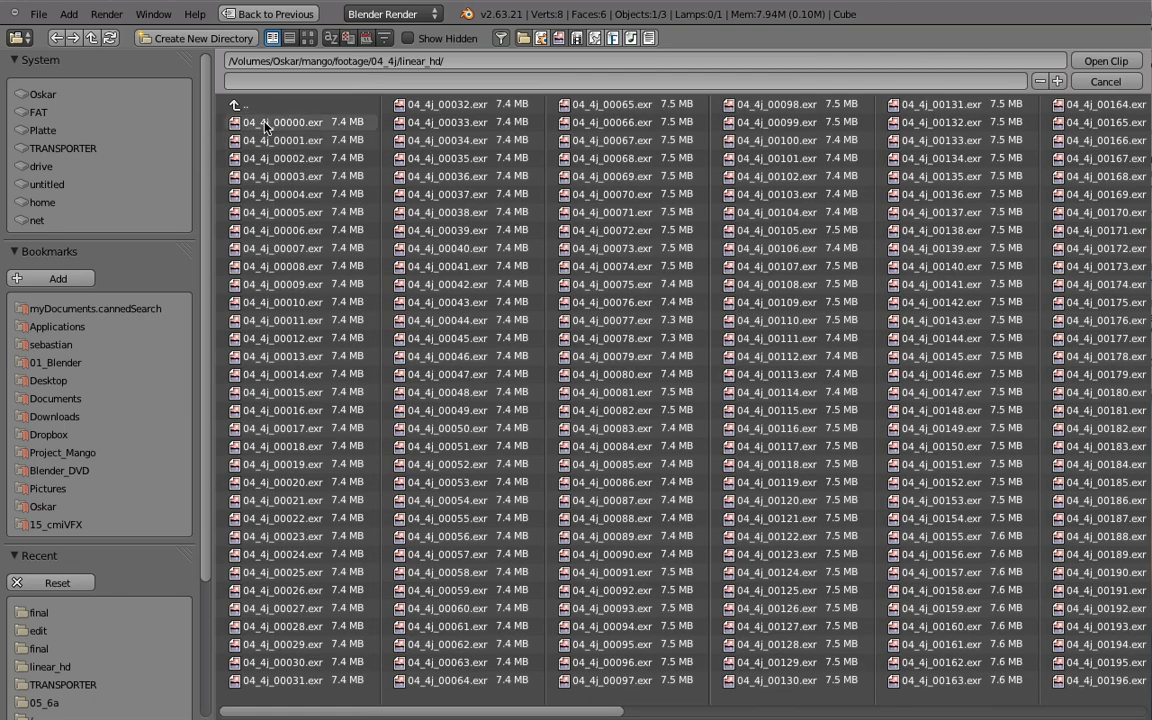
pyautogui.click(1106, 62)
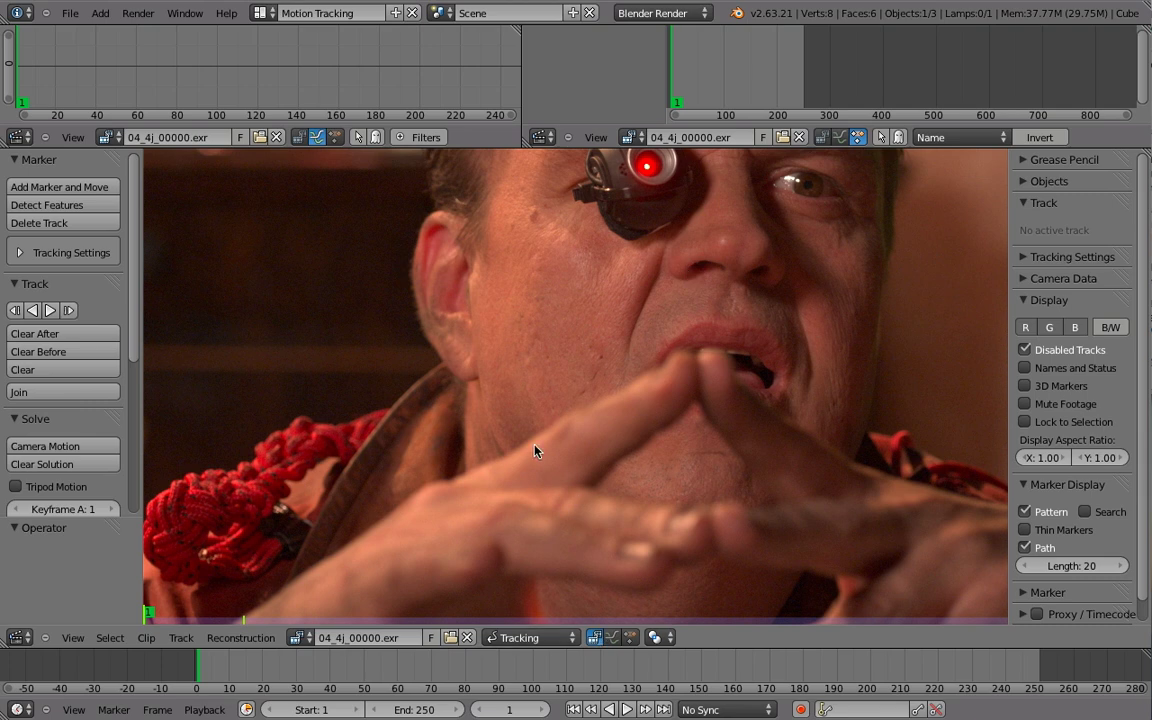
# - Maximize the clip editor and play through the whole footage
pyautogui.hotkey('ctrl', 'Up')
pyautogui.hotkey('alt', 'a')
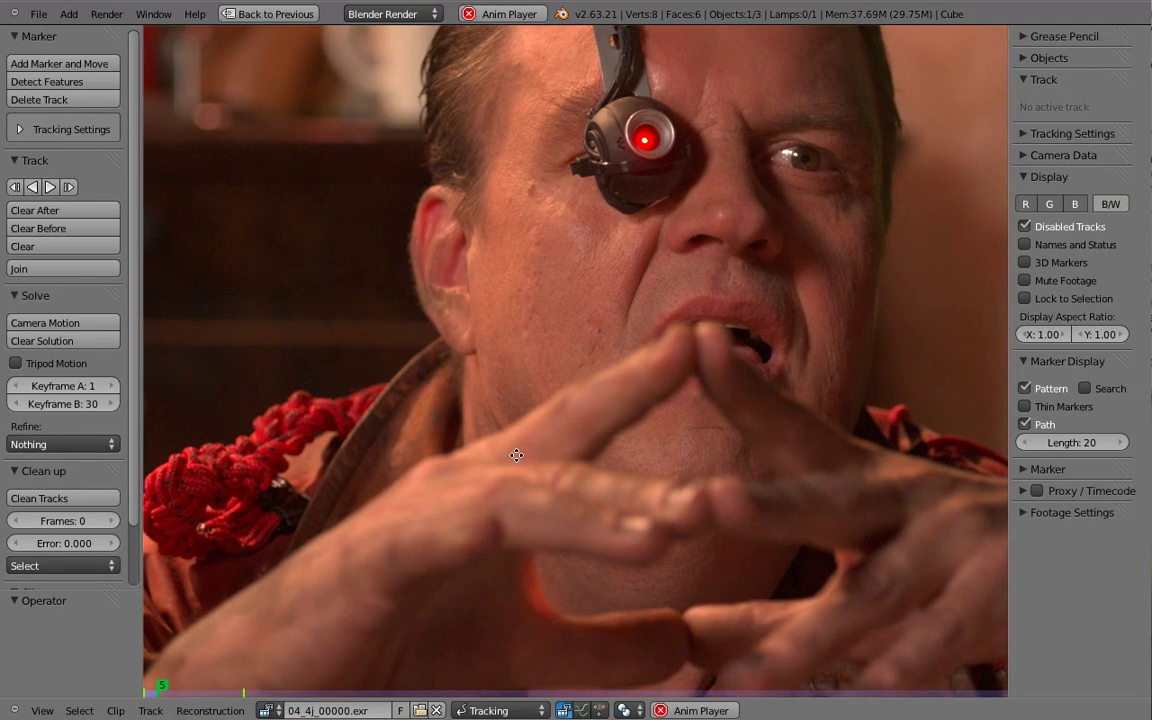
pyautogui.scroll(-2, 548, 474)
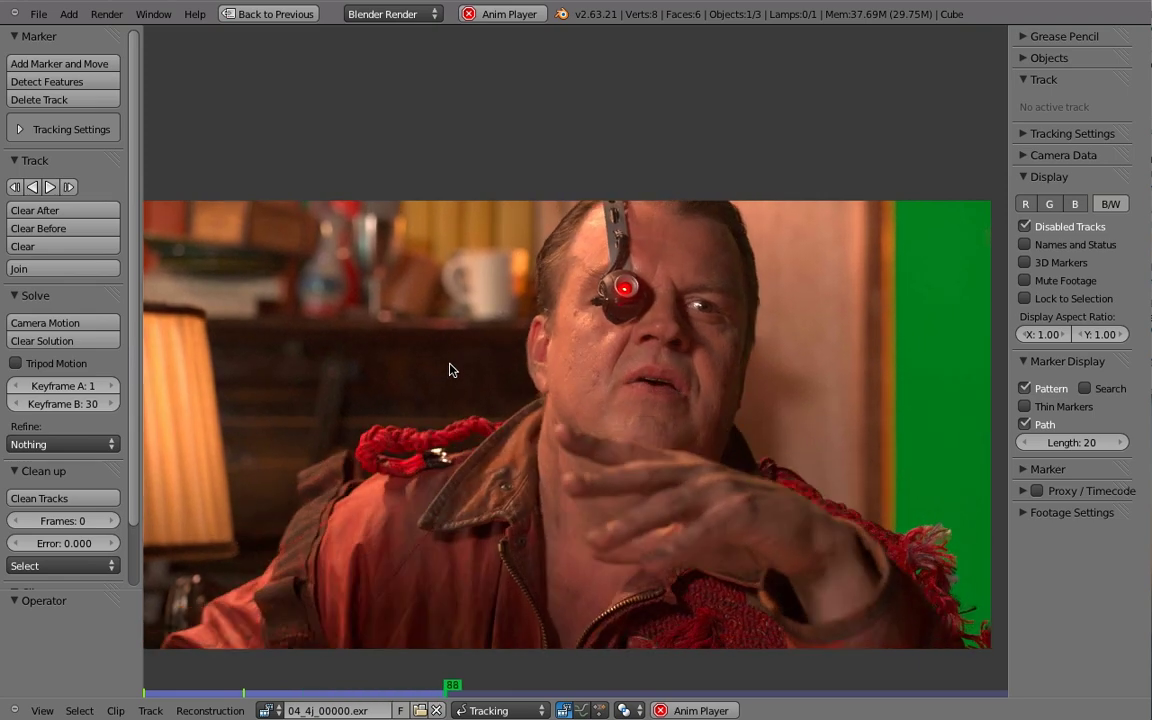
# - Set tracking Pattern Size to 31 with Previous frame matching, then stop playback at frame 1
pyautogui.click(70, 129)
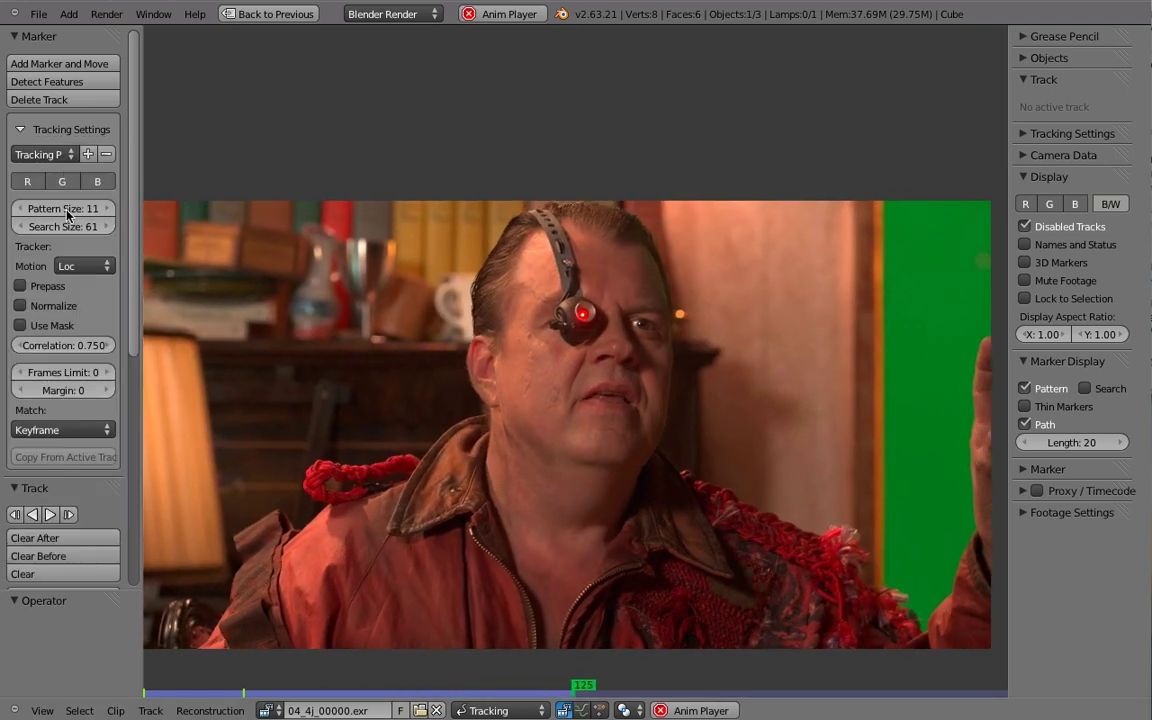
pyautogui.click(72, 208)
pyautogui.write('31')
pyautogui.press('Return')
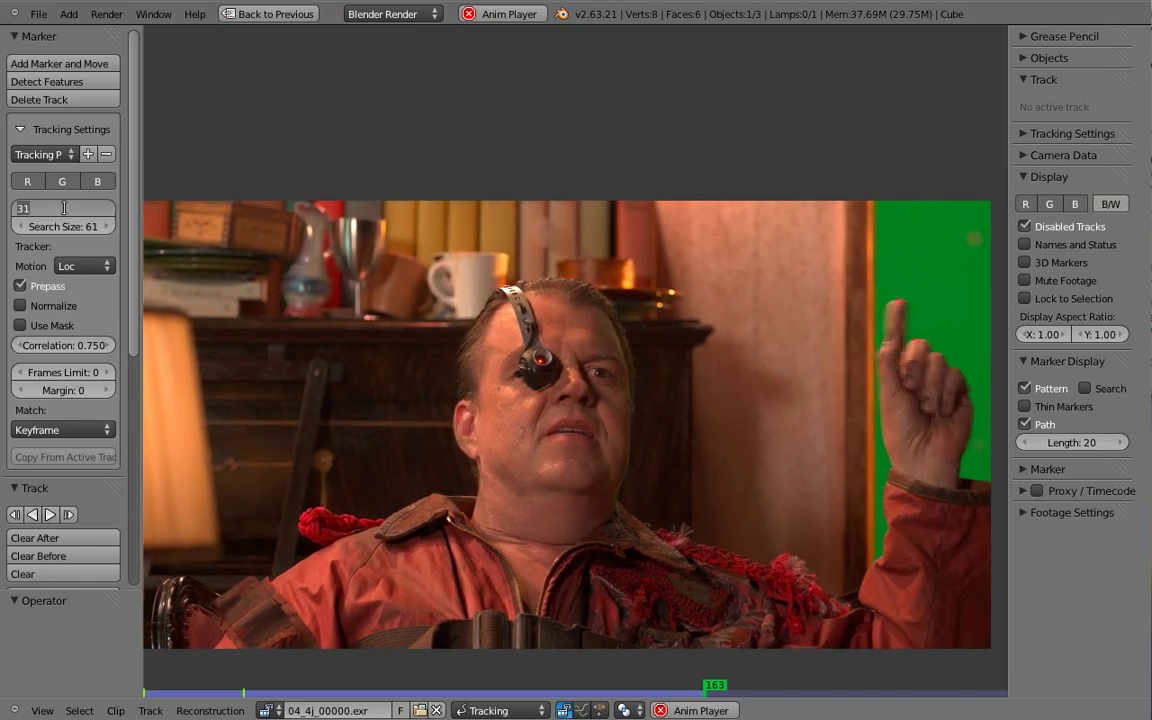
pyautogui.click(62, 430)
pyautogui.click(50, 358)
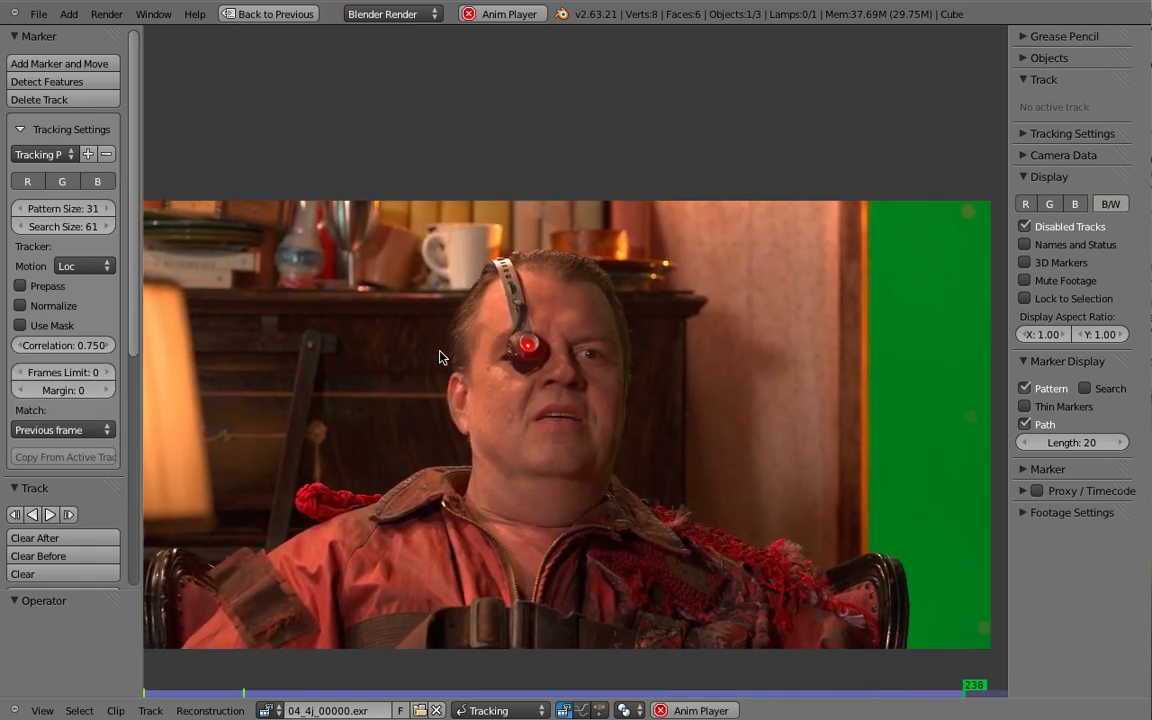
pyautogui.press('Escape')
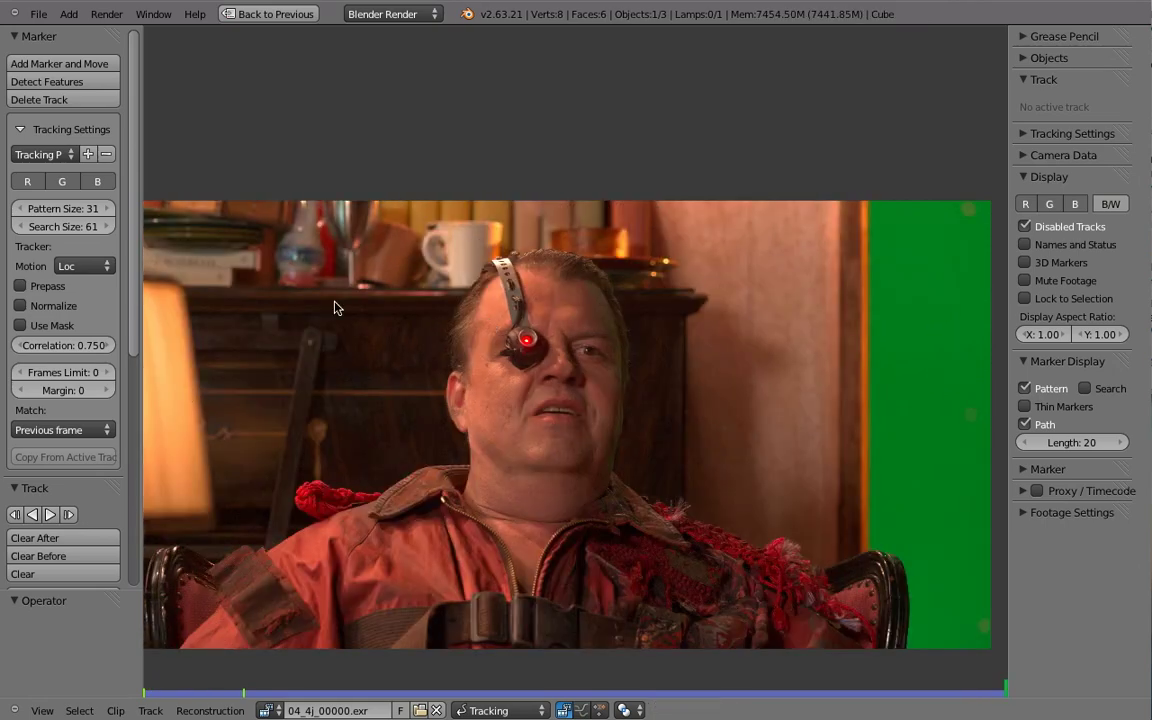
# - Add tracking markers left of the face, on the shelf and on the wall, tracking backwards
pyautogui.keyDown('ctrl'); pyautogui.click(316, 289); pyautogui.keyUp('ctrl')
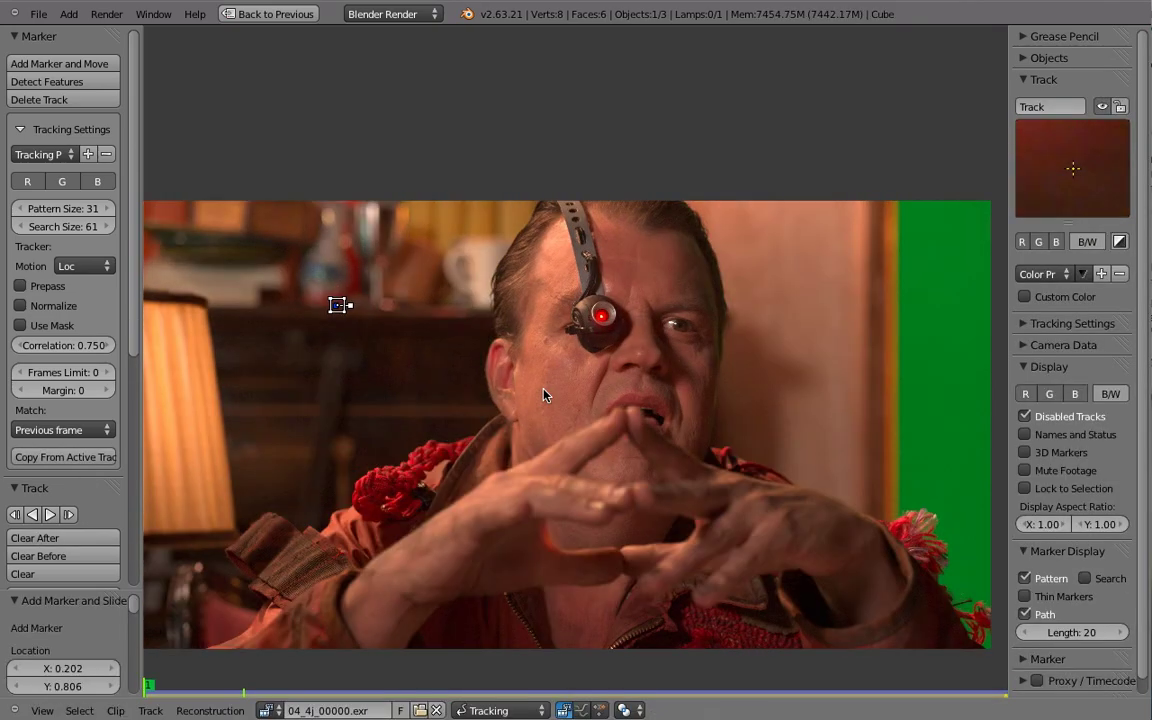
pyautogui.moveTo(543, 395); pyautogui.dragTo(770, 468, button='middle')
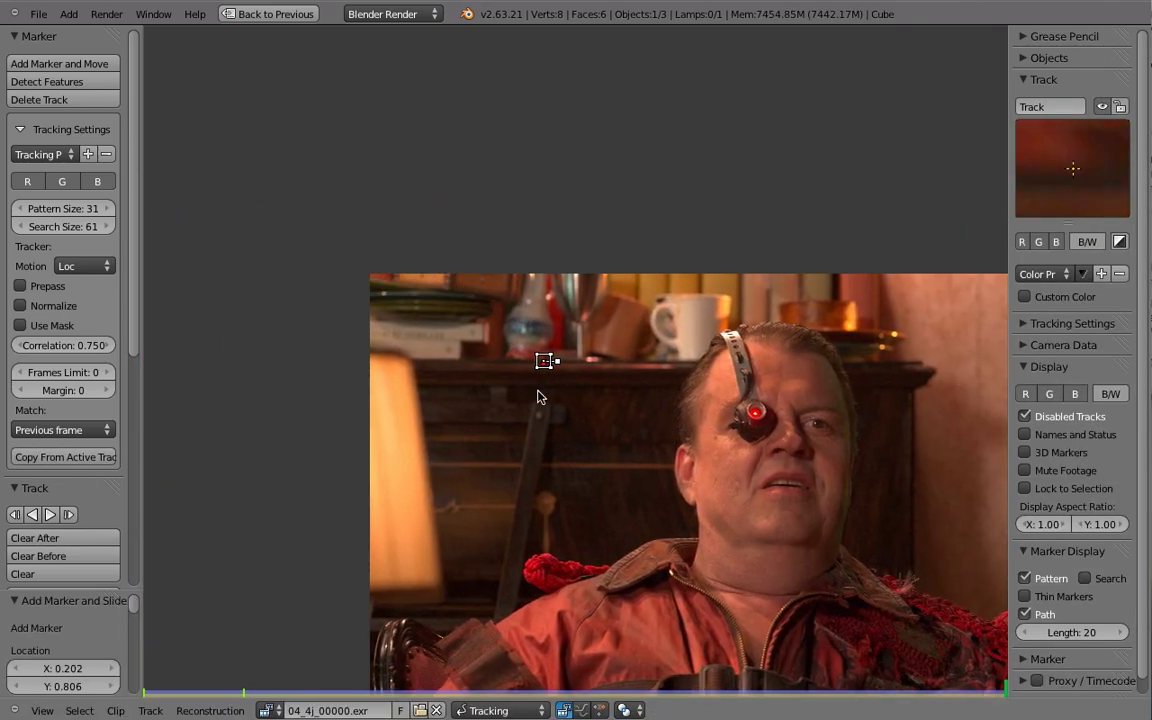
pyautogui.keyDown('ctrl'); pyautogui.click(487, 360); pyautogui.keyUp('ctrl')
pyautogui.hotkey('ctrl', 't')
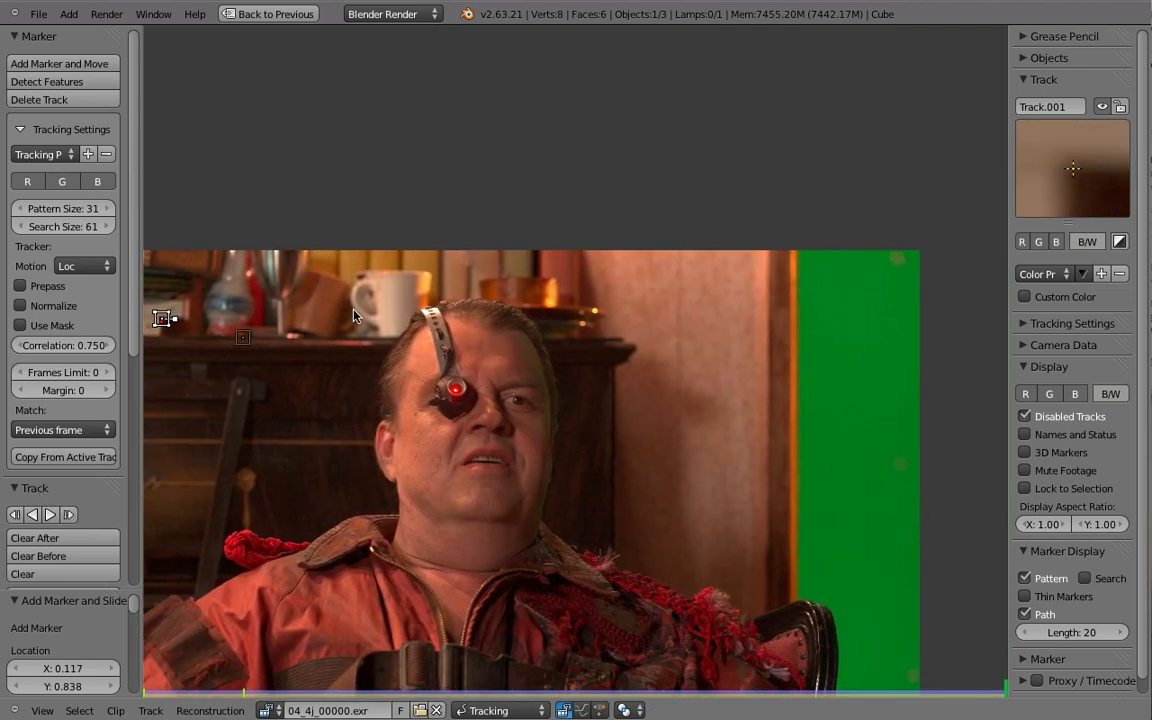
pyautogui.keyDown('ctrl'); pyautogui.click(579, 292); pyautogui.keyUp('ctrl')
pyautogui.click(30, 513)
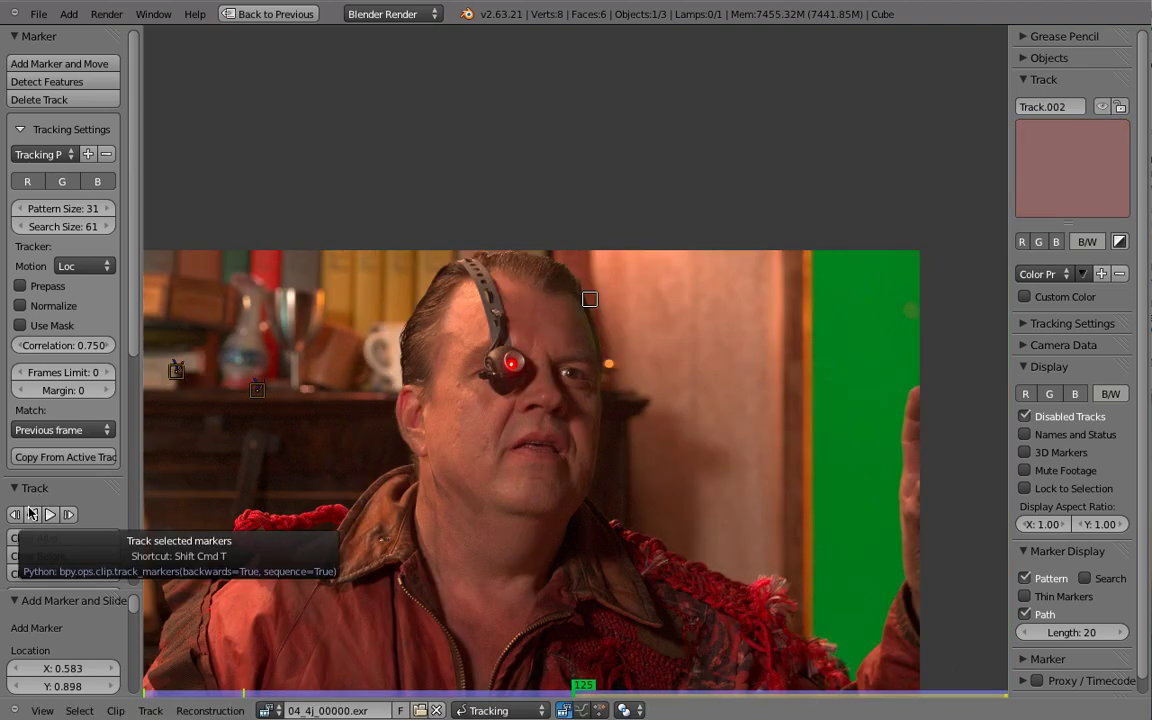
# - Add enlarged markers on the dresser and white mug and track them back to the start
pyautogui.hotkey('shift', 'Right')
pyautogui.keyDown('ctrl'); pyautogui.click(244, 437); pyautogui.keyUp('ctrl')
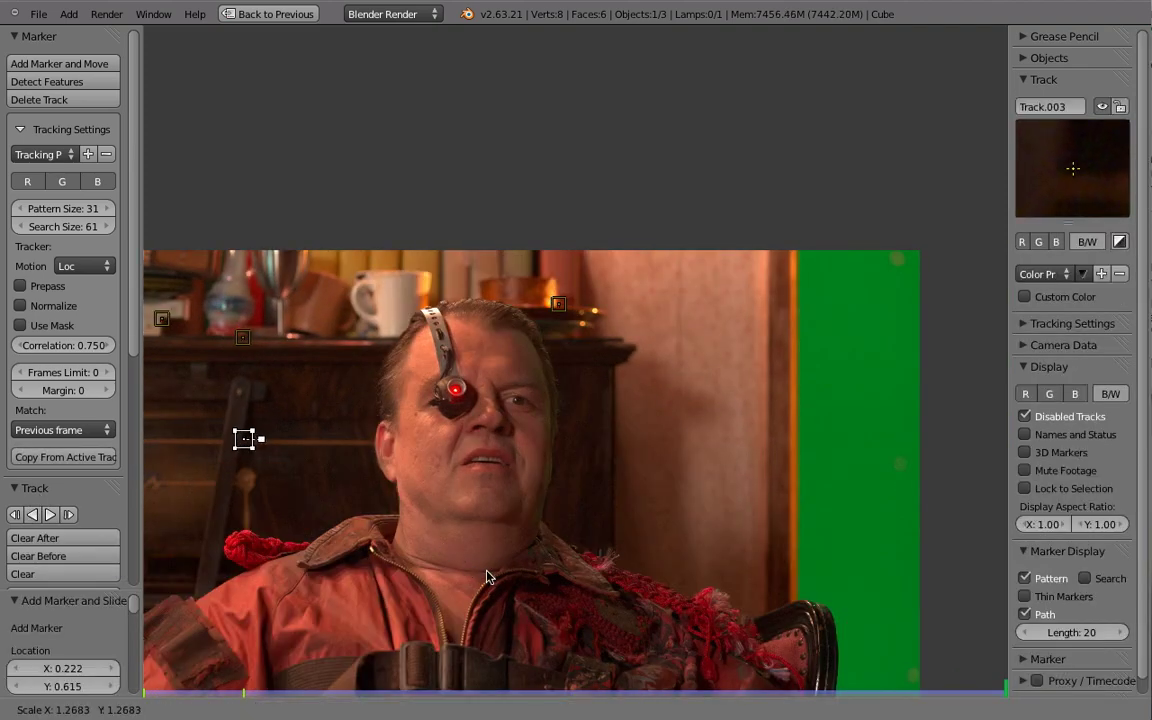
pyautogui.press('s')
pyautogui.press('Return')
pyautogui.click(32, 514)
pyautogui.hotkey('shift', 'Right')
pyautogui.keyDown('ctrl'); pyautogui.click(473, 302); pyautogui.keyUp('ctrl')
pyautogui.press('s')
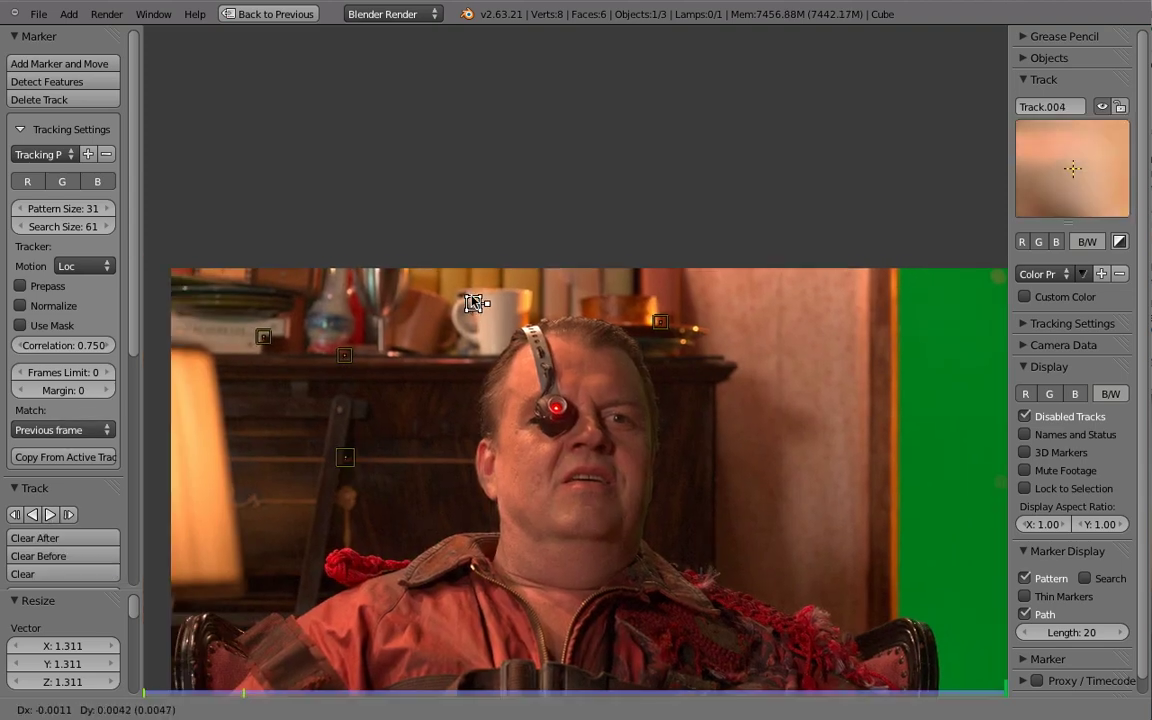
pyautogui.press('Return')
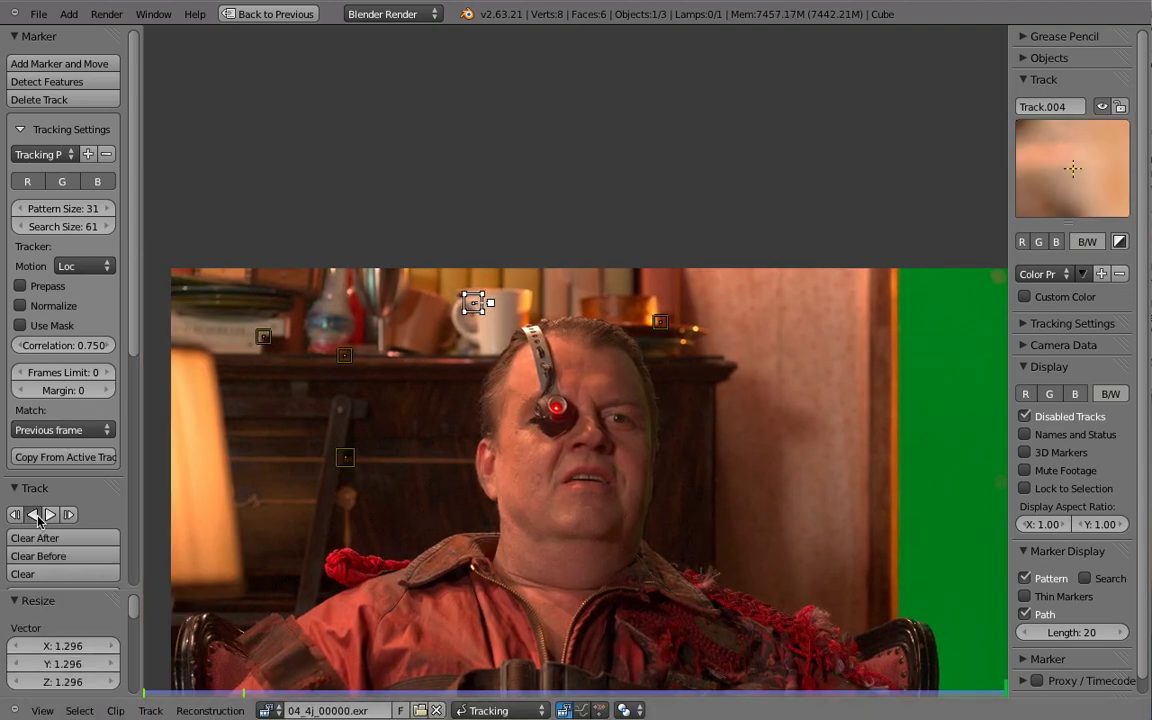
pyautogui.click(36, 515)
# - Set a 75 mm focal length, enable Tripod Motion and solve the camera motion
pyautogui.click(1020, 348)
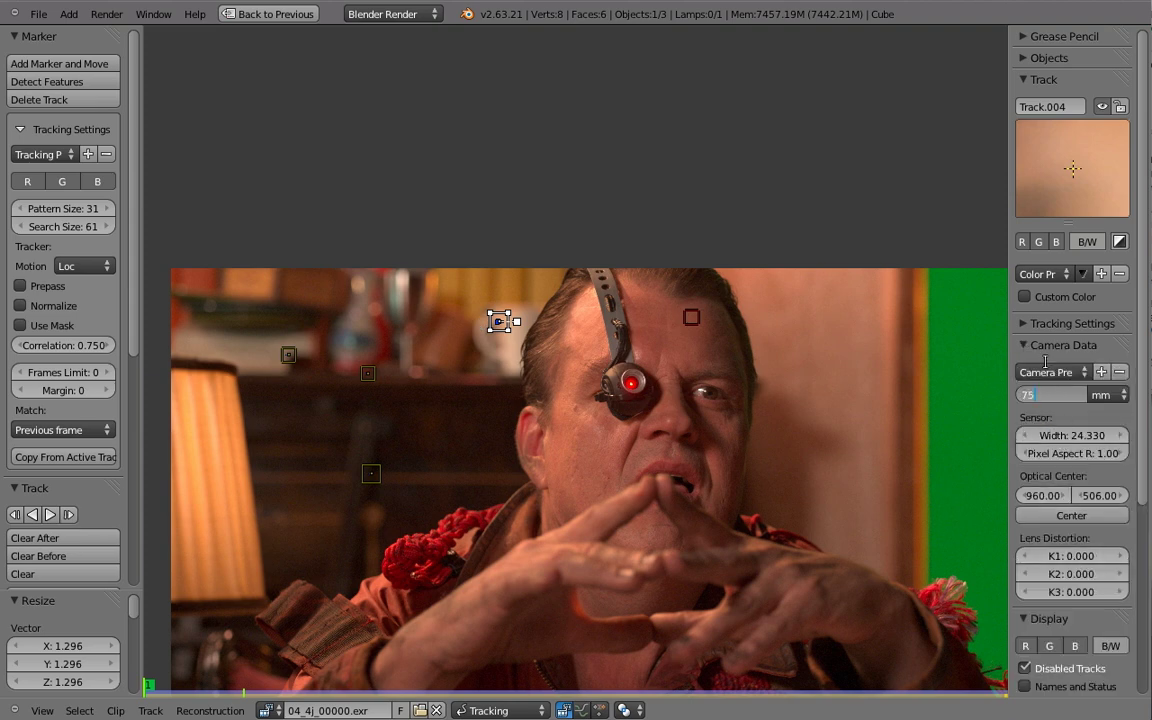
pyautogui.scroll(-8, 80, 524)
pyautogui.click(16, 346)
pyautogui.click(57, 305)
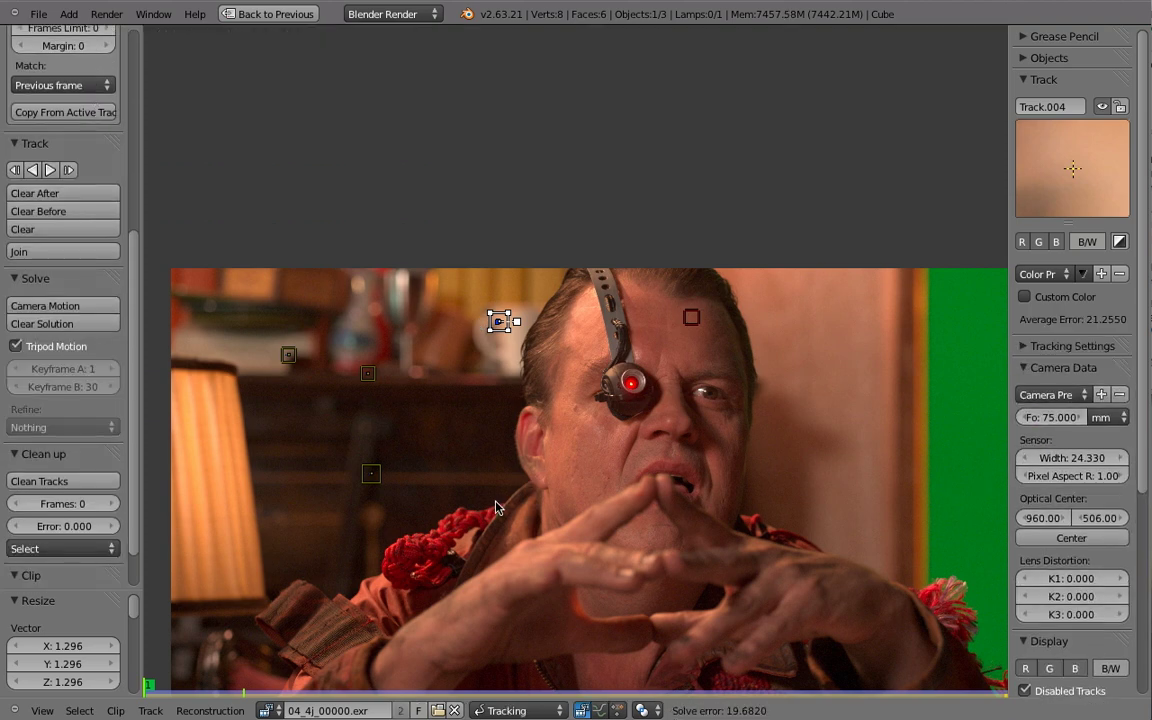
# - Delete Track.002, the track with the spiking error curve
pyautogui.hotkey('ctrl', 'Up')
pyautogui.click(283, 90)
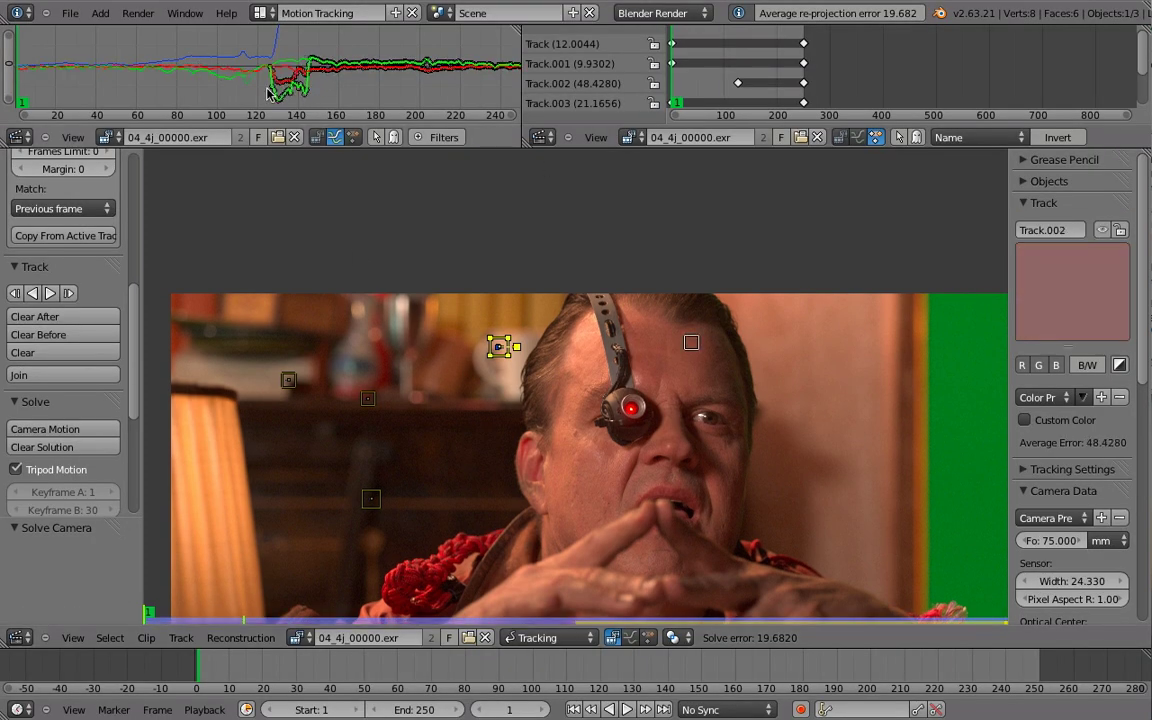
pyautogui.press('Delete')
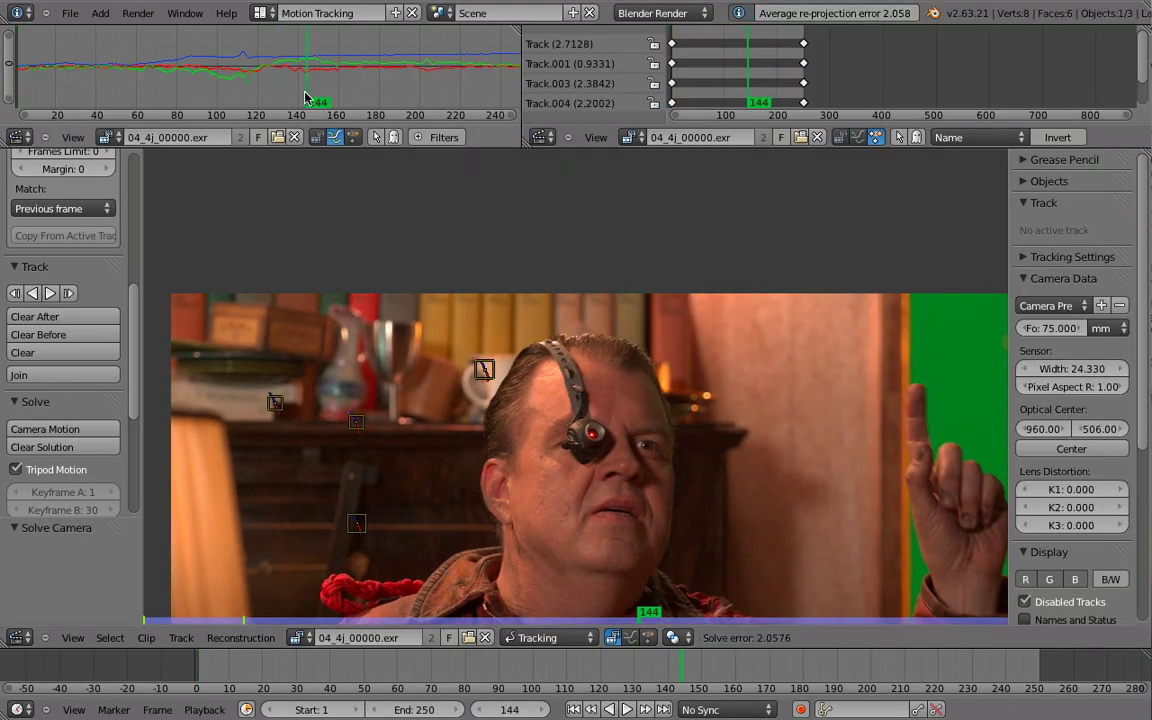
# - Enlarge the Track.003 marker and retrack it backwards through the clip
pyautogui.press('a')
pyautogui.scroll(3, 310, 95)
pyautogui.click(360, 75)
pyautogui.click(349, 104)
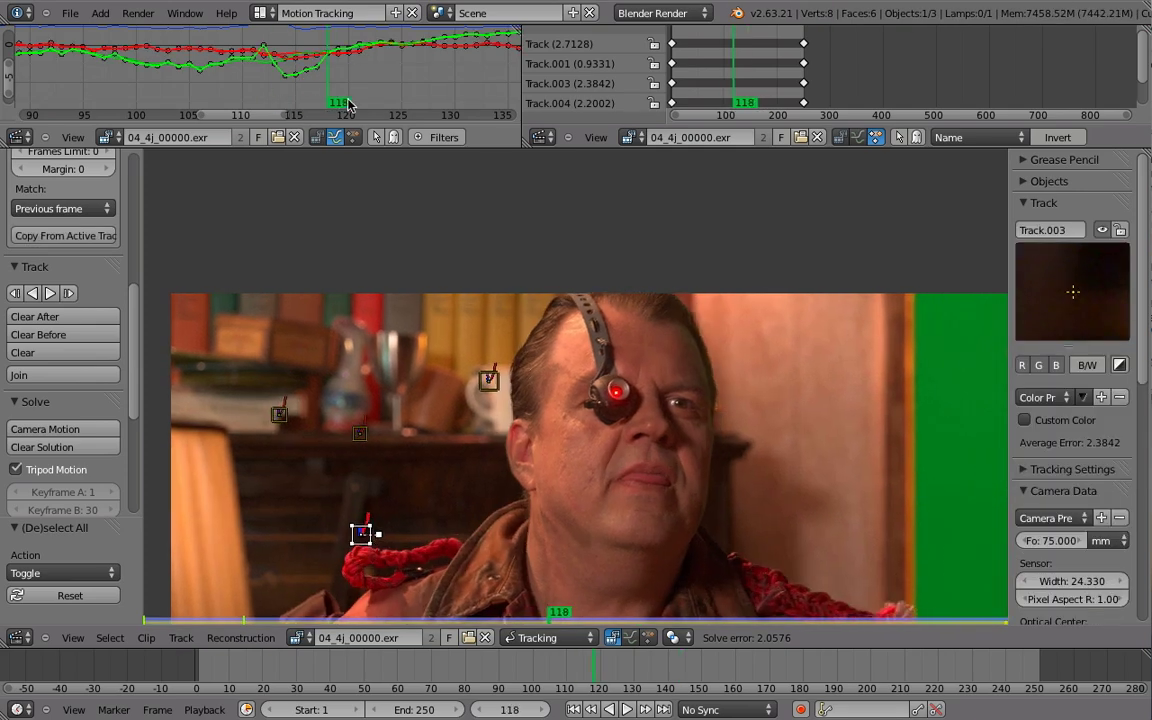
pyautogui.hotkey('shift', 'Right')
pyautogui.press('s')
pyautogui.click(318, 489)
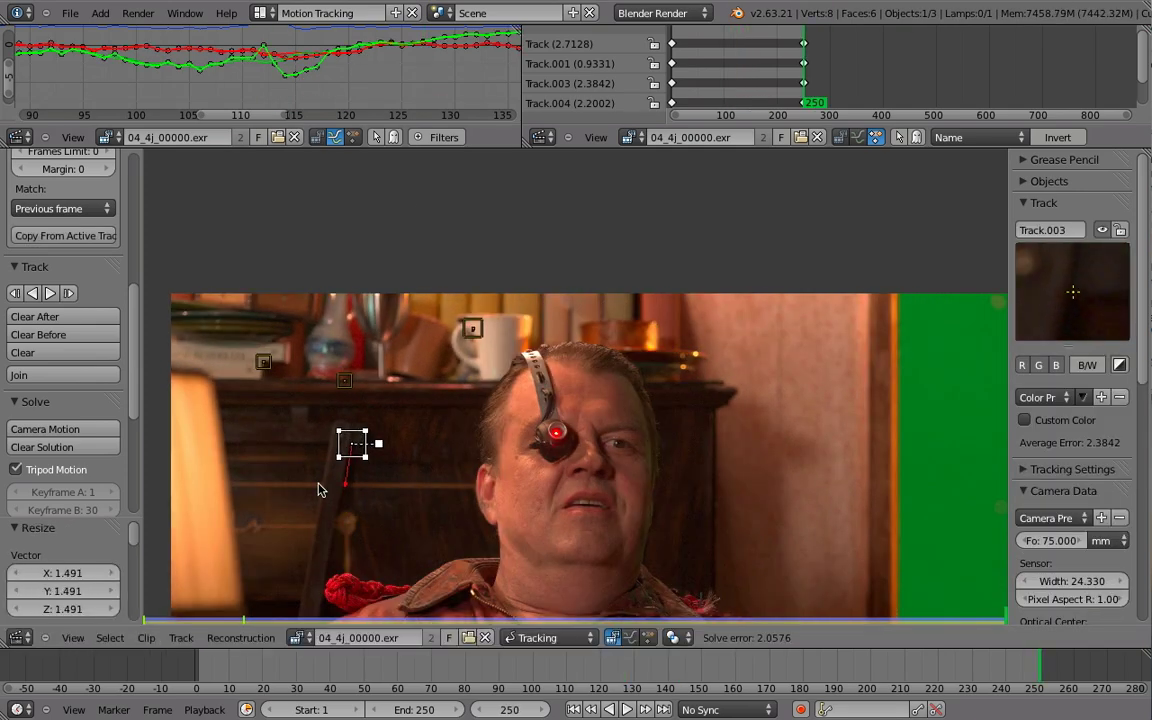
pyautogui.hotkey('shift', 'Left')
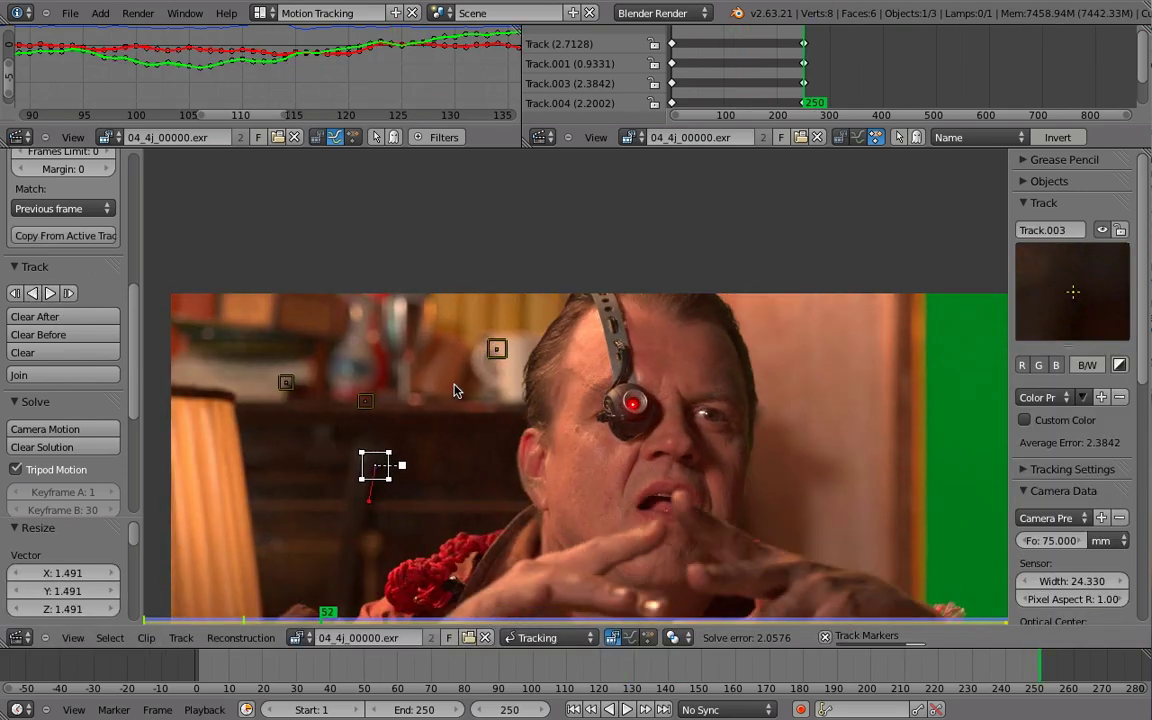
# - Re-solve the camera motion and inspect the curve graph, now at 2.5086 error
pyautogui.hotkey('shift', 's')
pyautogui.keyDown('ctrl'); pyautogui.moveTo(395, 65); pyautogui.dragTo(368, 145, button='middle'); pyautogui.keyUp('ctrl')
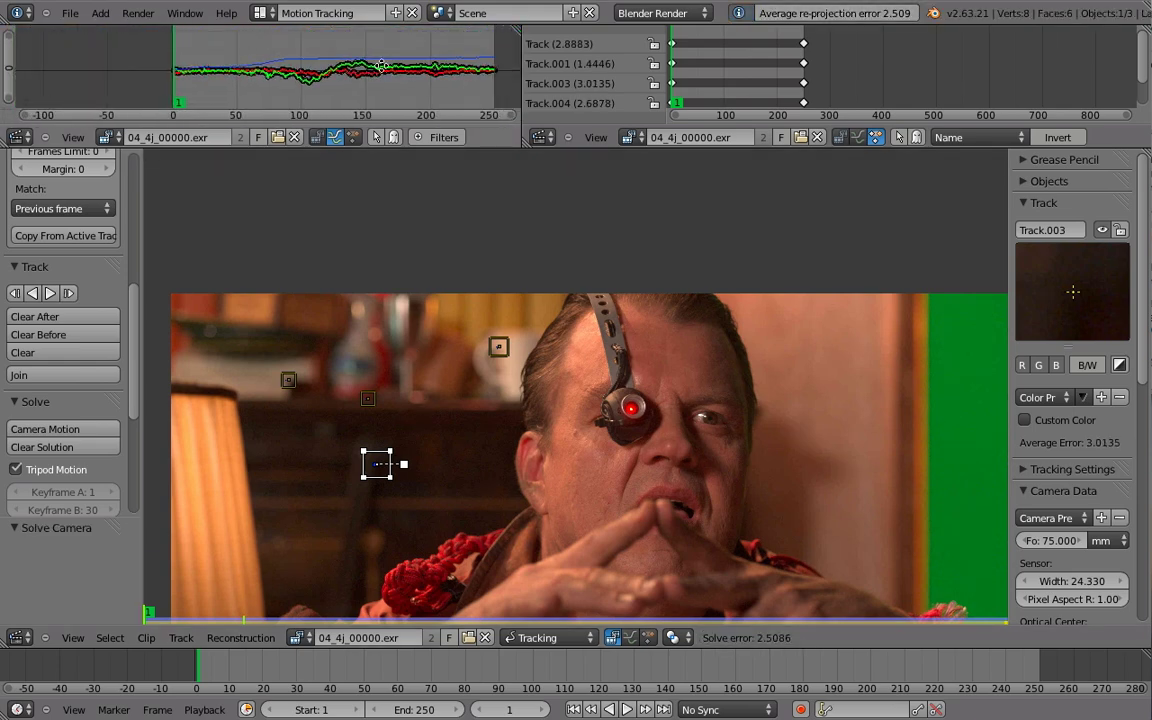
pyautogui.hotkey('ctrl', 'Up')
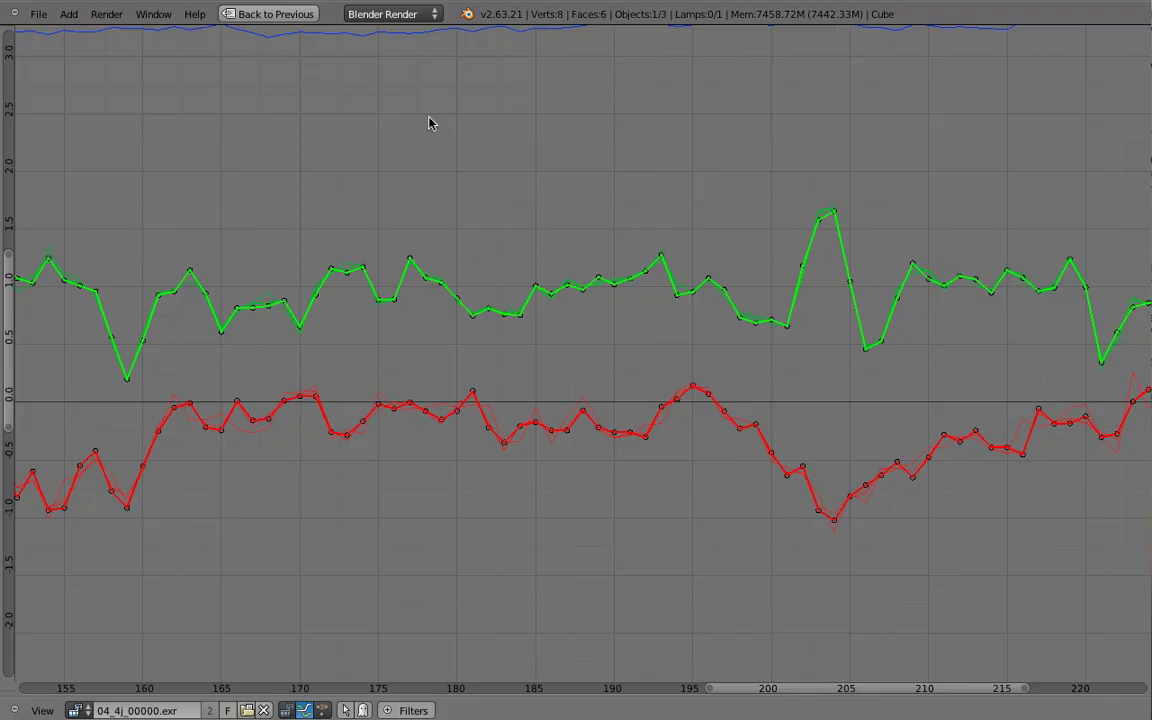
pyautogui.press('Home')
pyautogui.scroll(3, 458, 419)
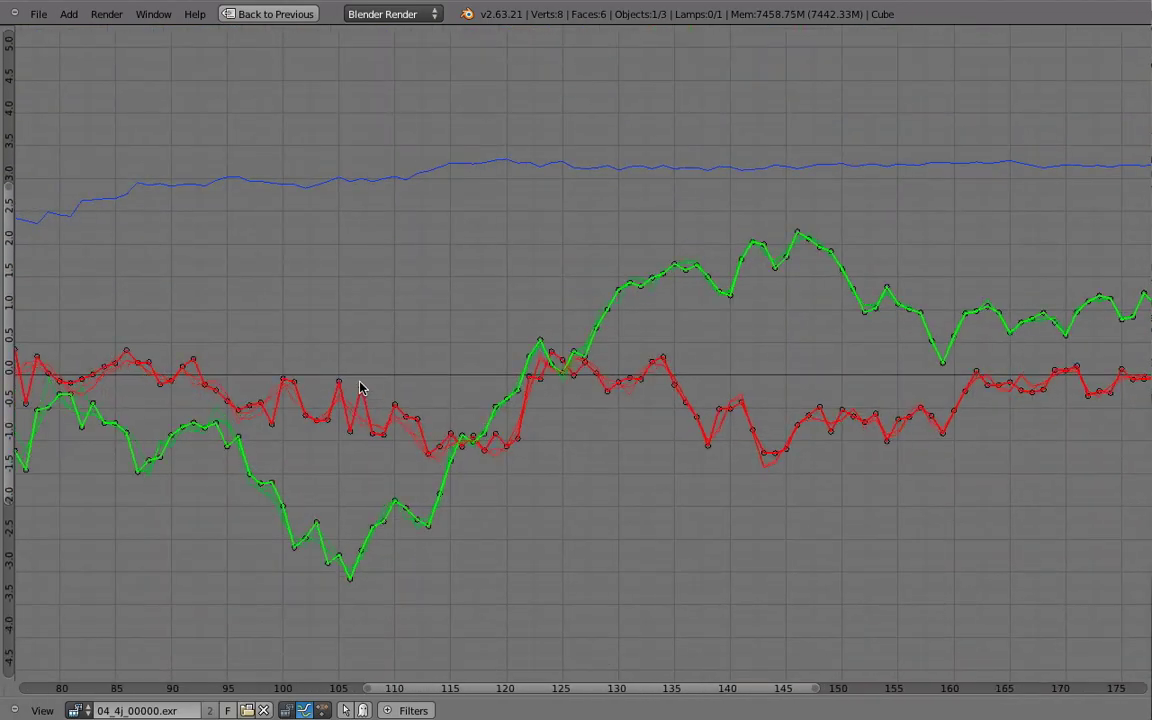
pyautogui.hotkey('ctrl', 'Up')
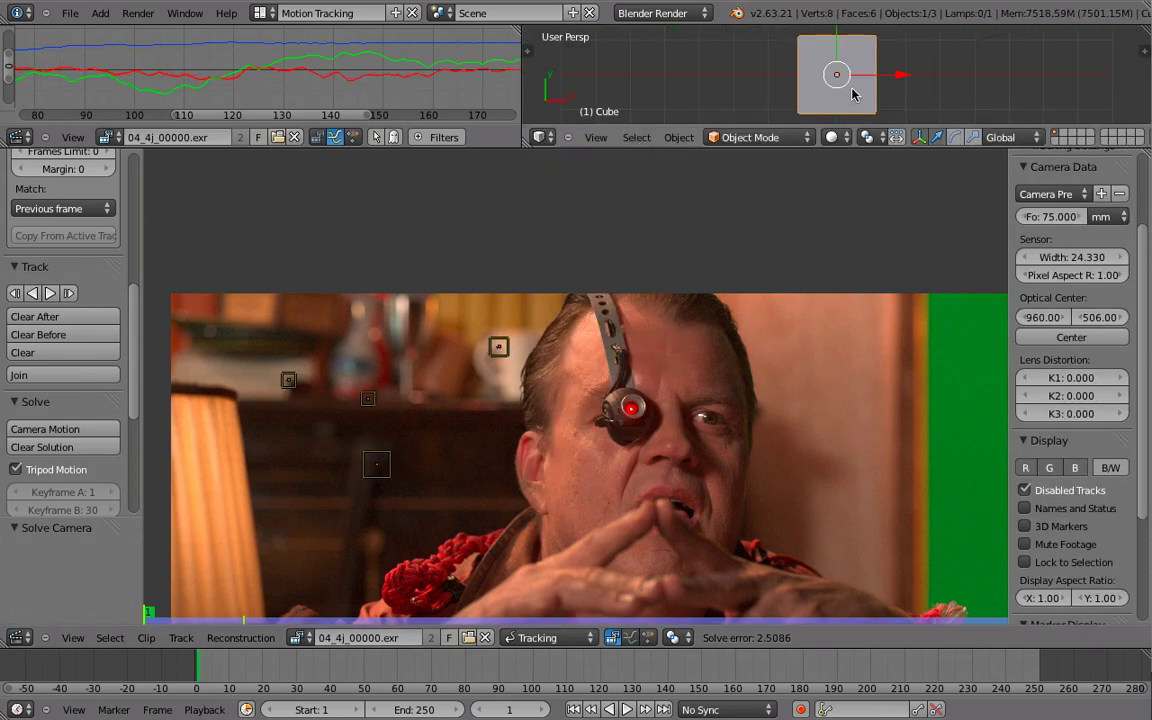
# - Split off a Properties area and add a Camera Solver constraint to the camera
pyautogui.moveTo(775, 147); pyautogui.dragTo(775, 425)
pyautogui.rightClick(772, 253)
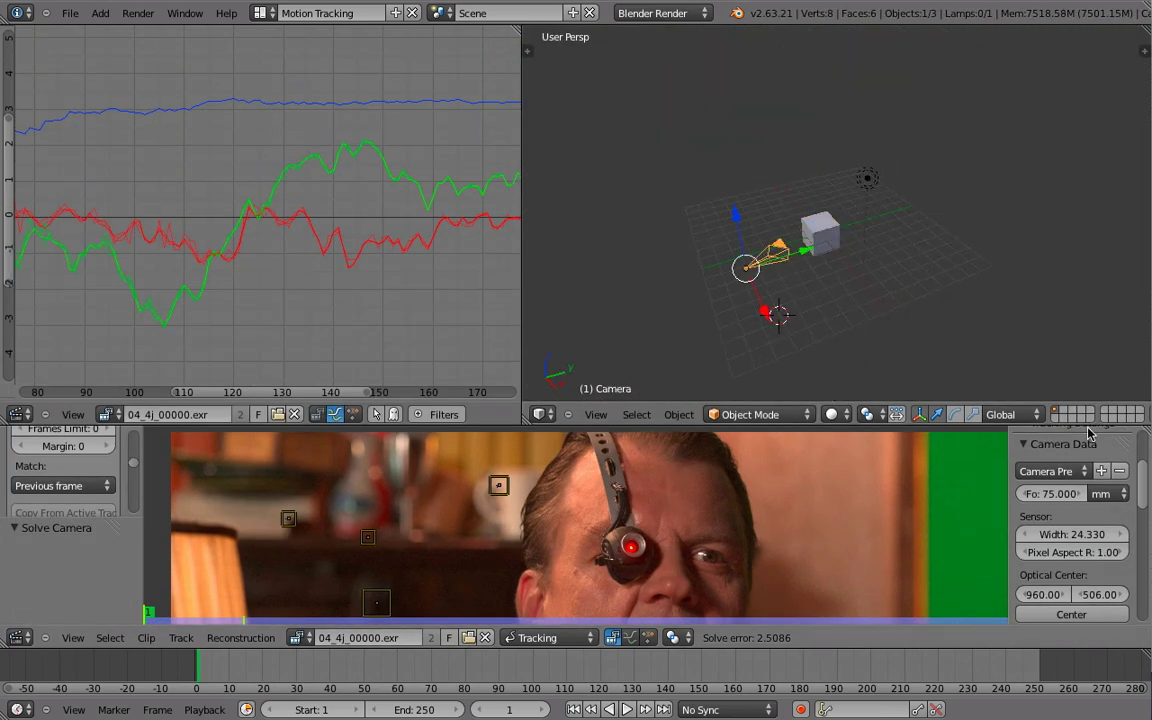
pyautogui.moveTo(1148, 426); pyautogui.dragTo(820, 500)
pyautogui.click(835, 637)
pyautogui.click(800, 366)
pyautogui.click(945, 438)
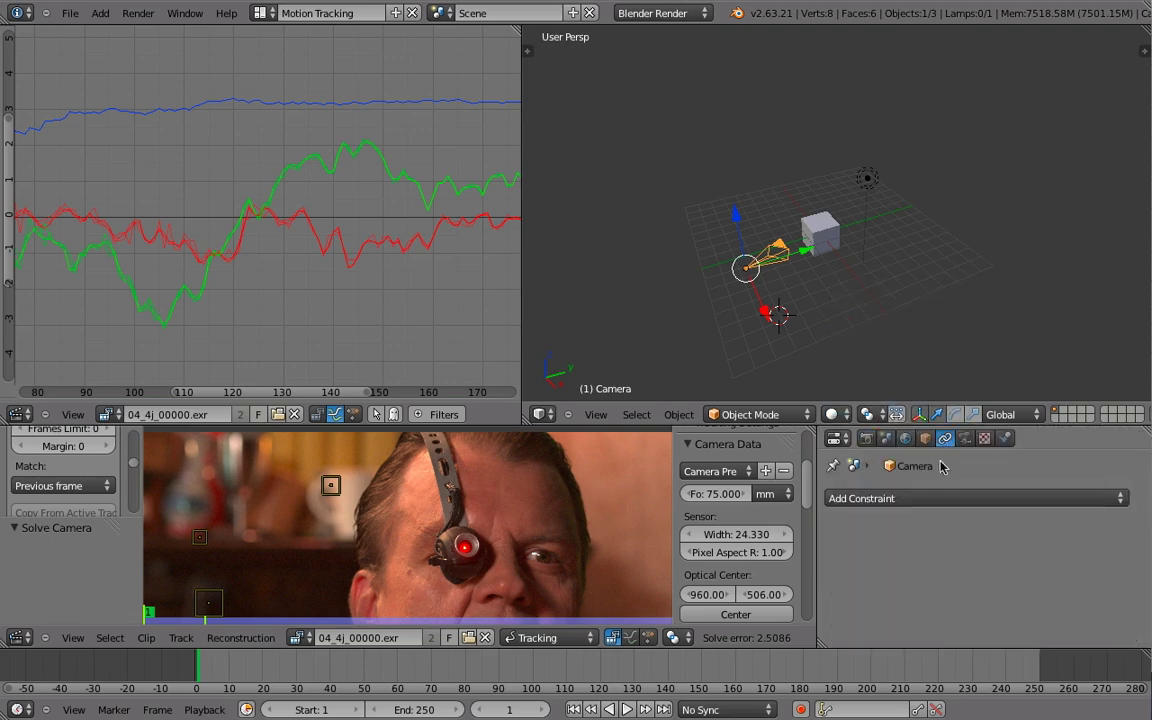
pyautogui.click(975, 498)
pyautogui.click(656, 301)
# - View through the camera in wireframe with the tracked footage as background
pyautogui.press('KP_0')
pyautogui.hotkey('ctrl', 'Up')
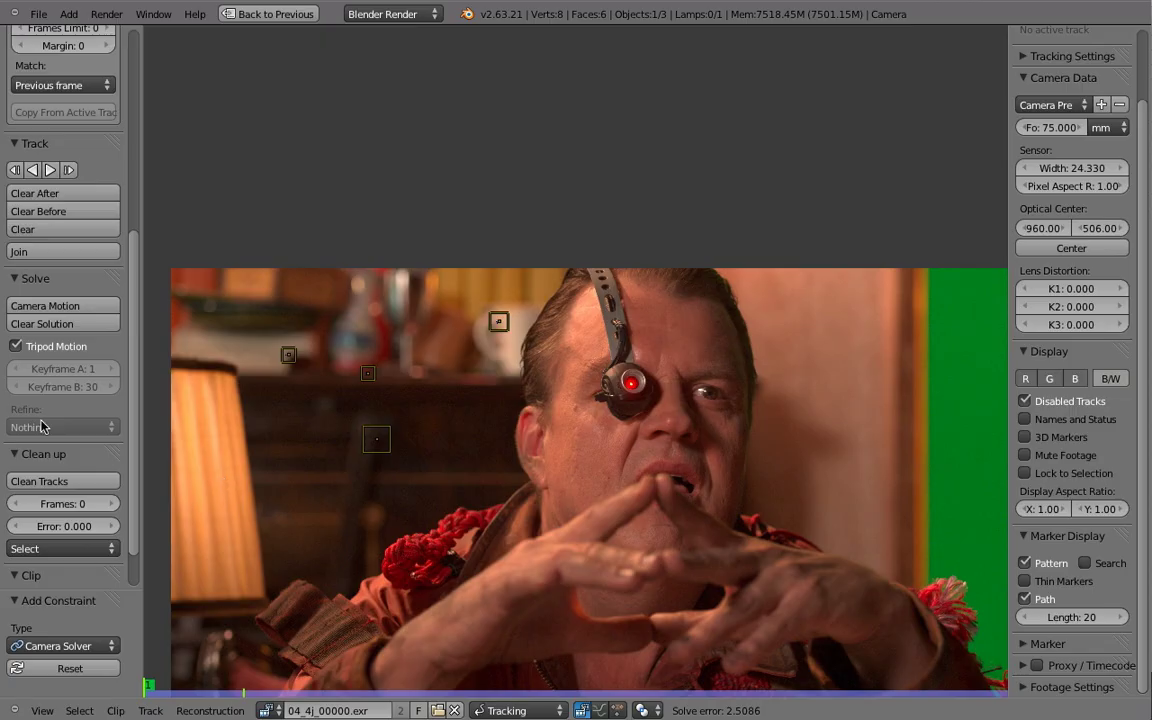
pyautogui.scroll(-2, 100, 320)
pyautogui.hotkey('ctrl', 'Up')
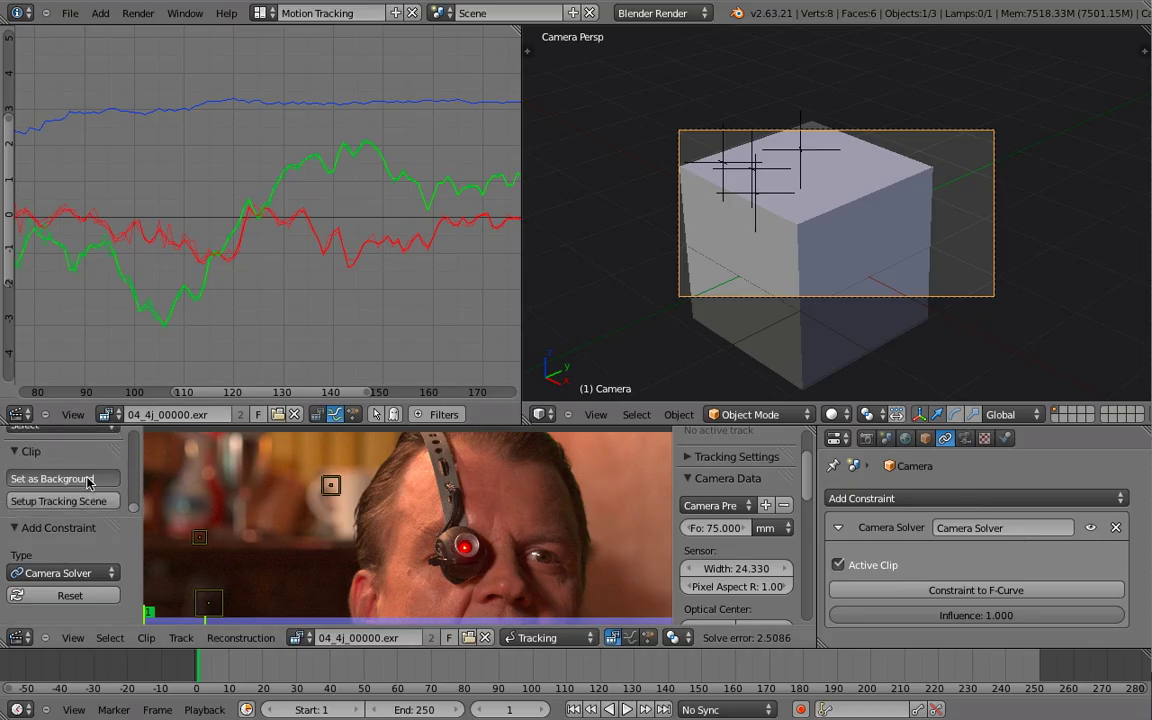
pyautogui.click(88, 479)
pyautogui.hotkey('ctrl', 'Up')
pyautogui.press('z')
pyautogui.scroll(1, 490, 215)
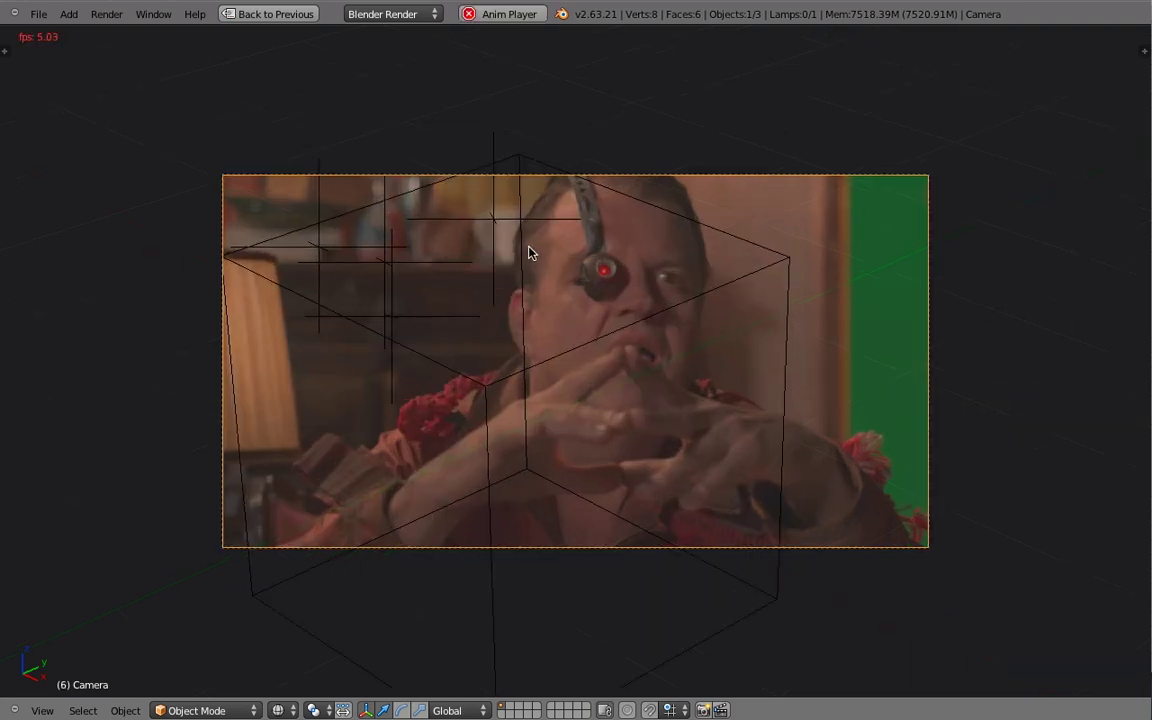
pyautogui.press('Escape')
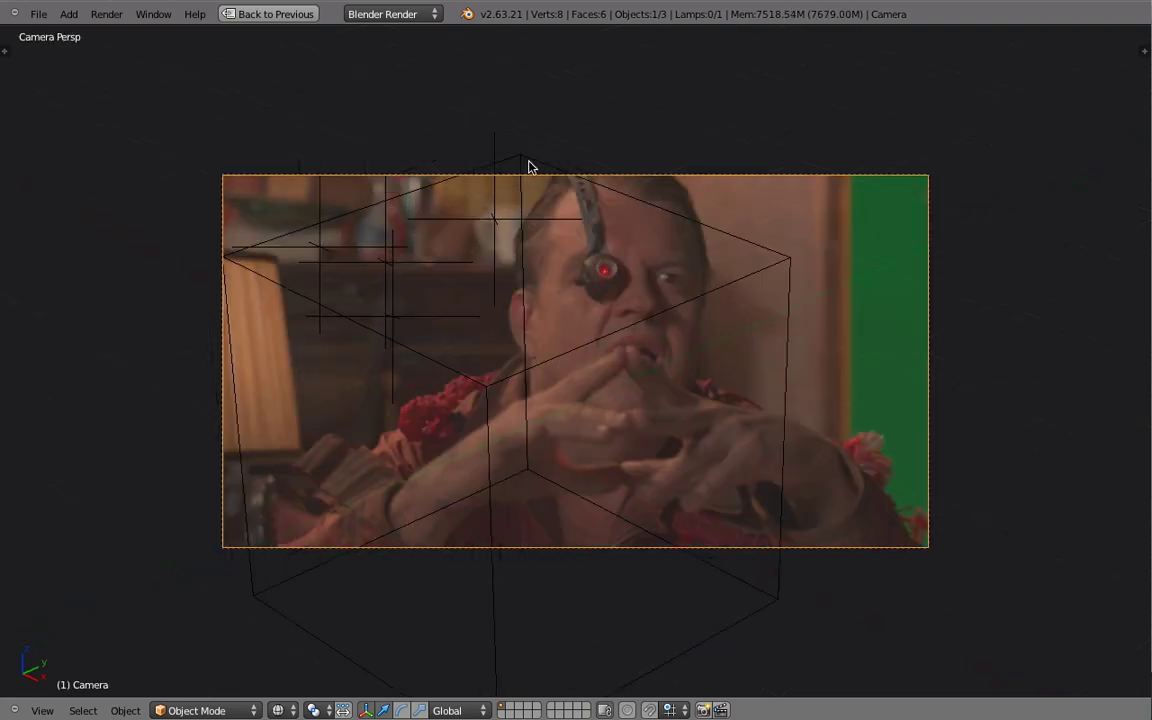
# - Move the camera along X and tilt it toward the cube using top and right views
pyautogui.press('KP_7')
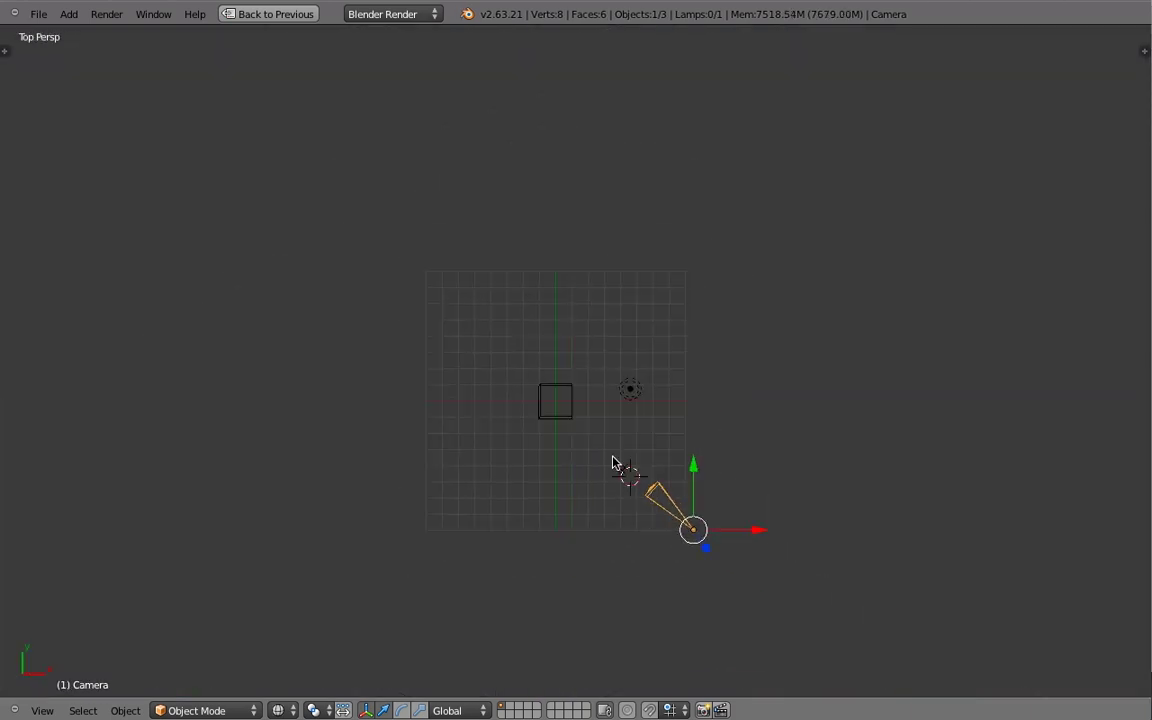
pyautogui.press('g')
pyautogui.press('x')
pyautogui.click(588, 463)
pyautogui.scroll(3, 533, 469)
pyautogui.press('r')
pyautogui.click(709, 542)
pyautogui.press('KP_3')
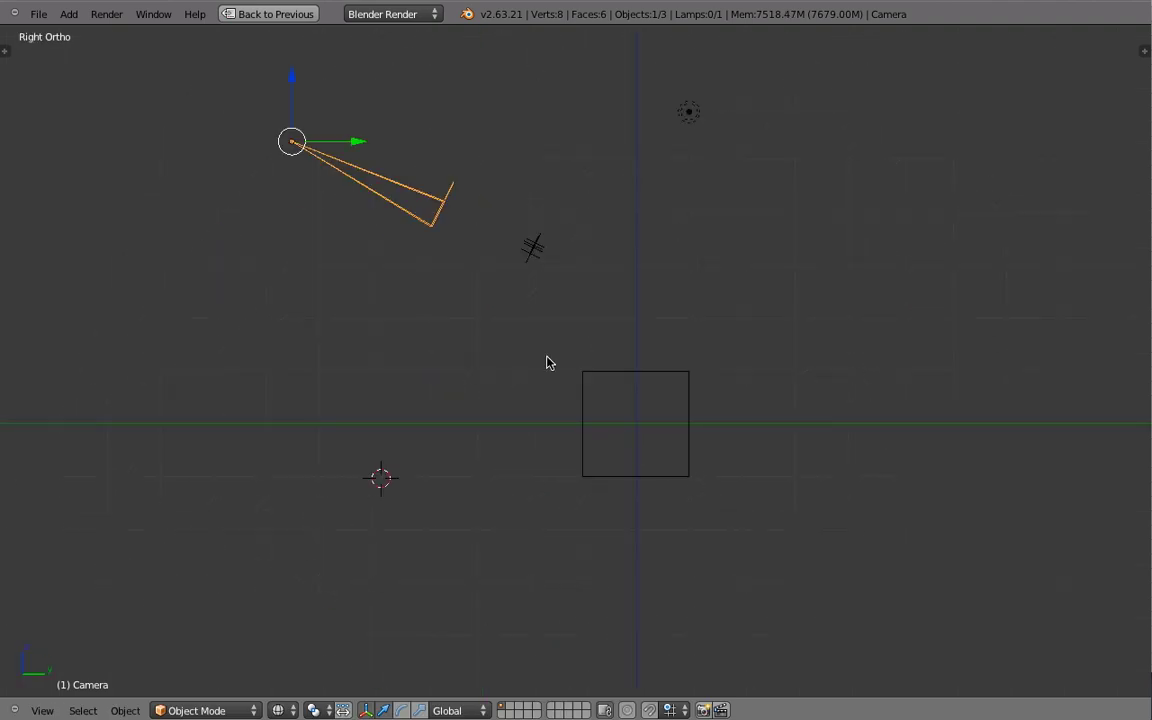
pyautogui.press('r')
pyautogui.click(600, 444)
# - Refine the camera rotation through the camera view and preview it over the footage
pyautogui.press('KP_7')
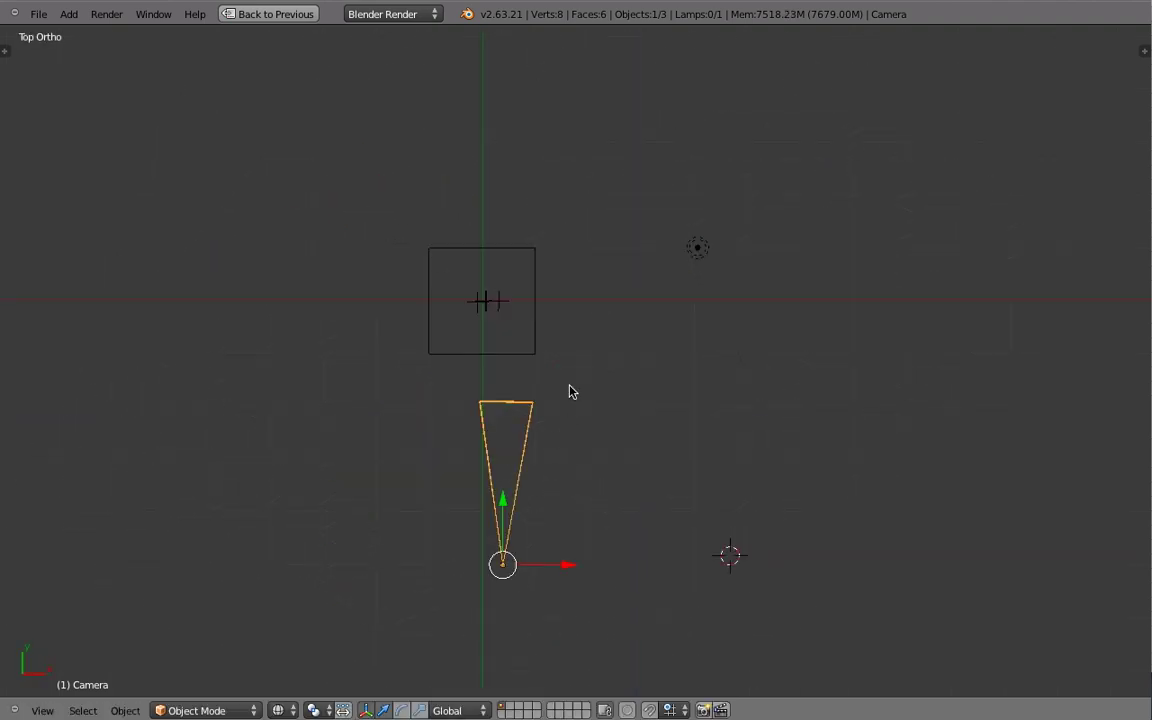
pyautogui.press('KP_0')
pyautogui.hotkey('alt', 'a')
pyautogui.press('r')
pyautogui.click(866, 406)
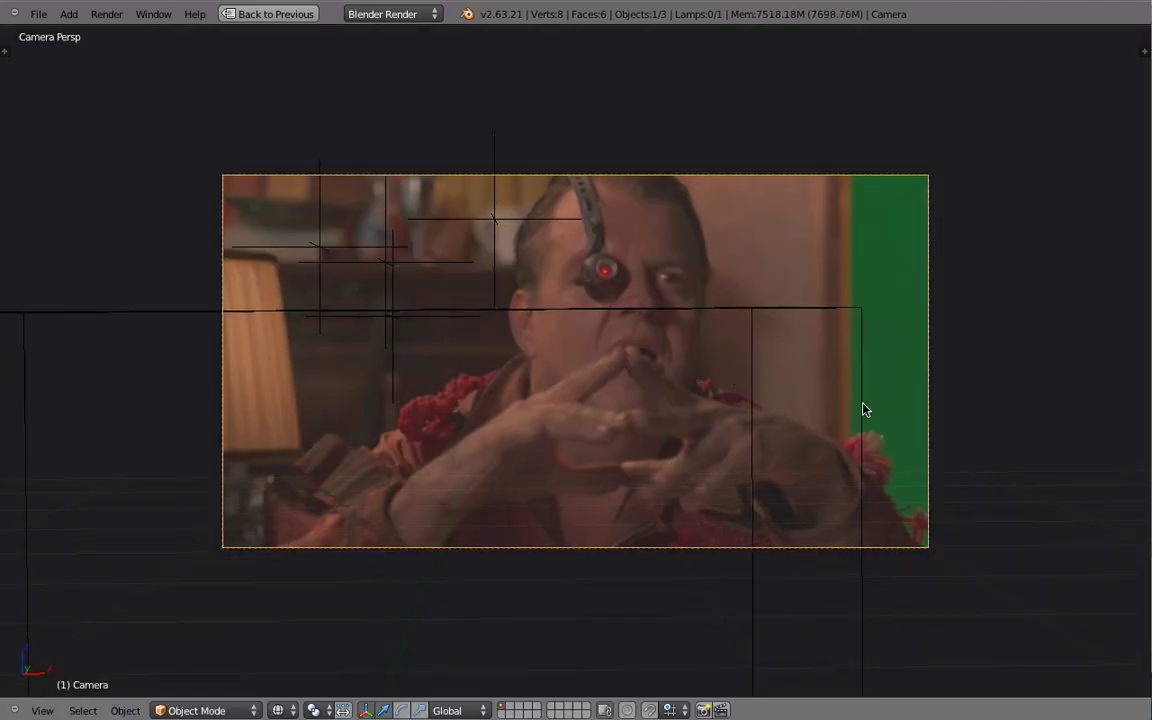
pyautogui.press('r')
pyautogui.click(527, 392)
pyautogui.hotkey('alt', 'a')
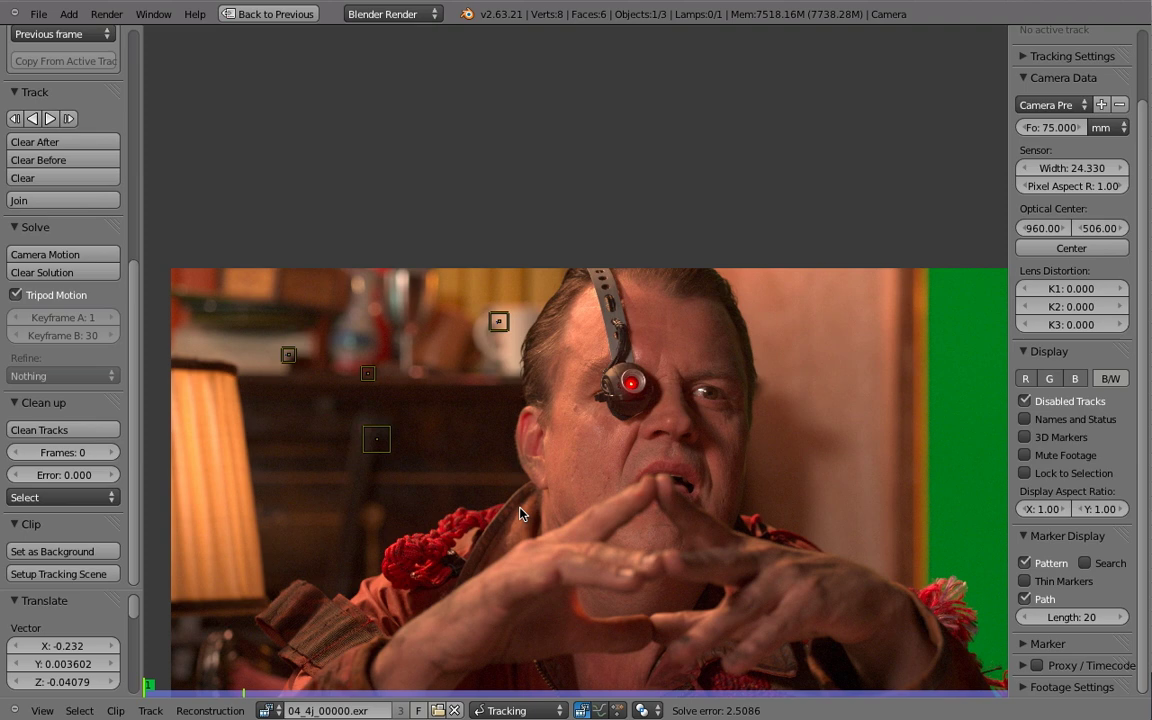
# - Add the Captain tracking object and track a marker on the red eyepiece light forward
pyautogui.scroll(3, 1082, 80)
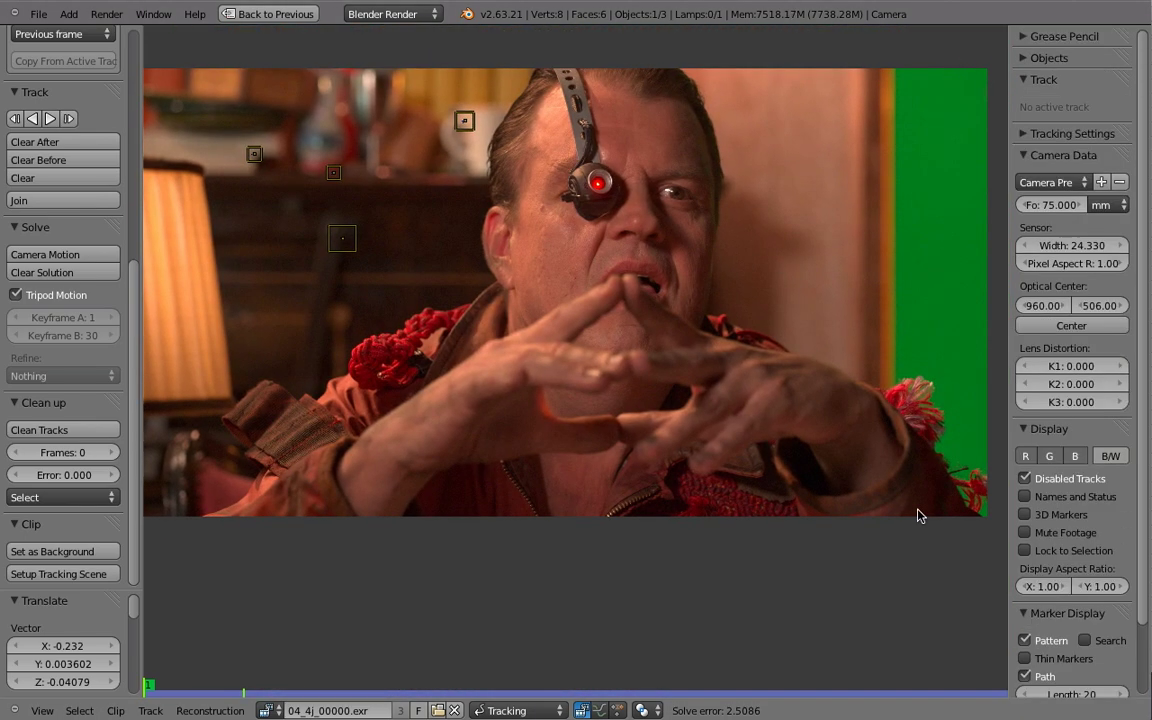
pyautogui.click(1046, 134)
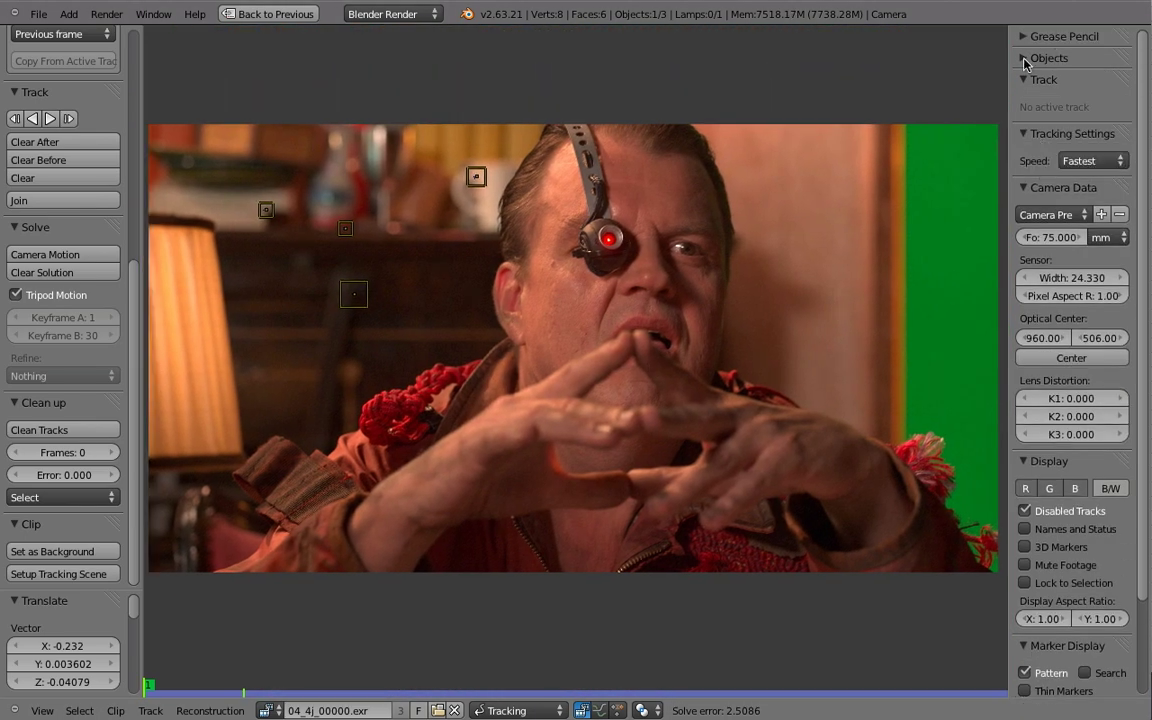
pyautogui.click(1049, 57)
pyautogui.click(1120, 84)
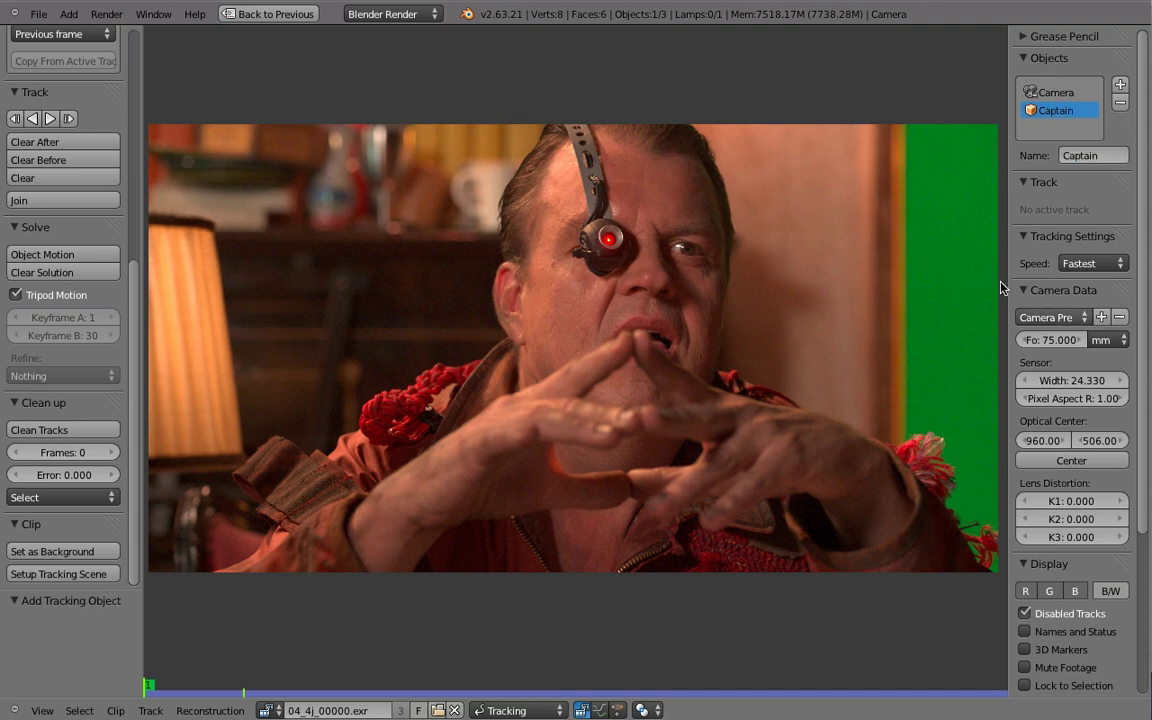
pyautogui.moveTo(197, 697)
pyautogui.mouseDown()
pyautogui.moveTo(811, 632)
pyautogui.moveTo(50, 580)
pyautogui.mouseUp()
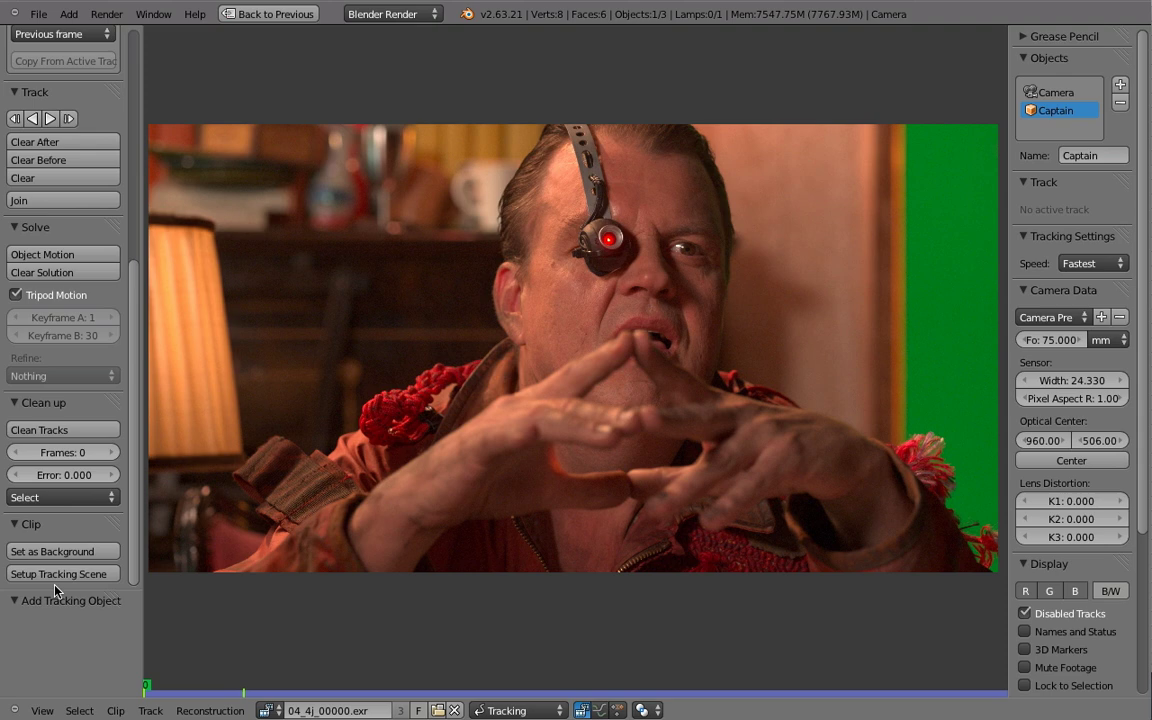
pyautogui.keyDown('ctrl'); pyautogui.moveTo(605, 240); pyautogui.dragTo(598, 238); pyautogui.keyUp('ctrl')
pyautogui.hotkey('ctrl', 't')
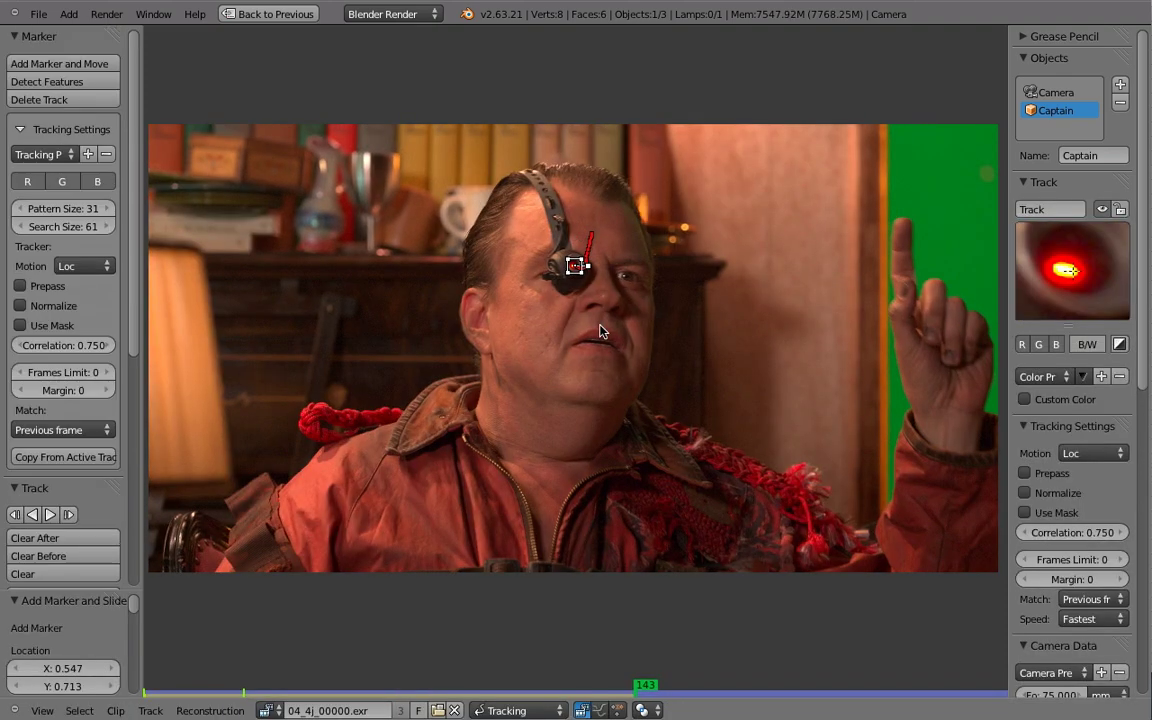
# - Enlarge the eyepiece marker, enable Prepass and track it forward
pyautogui.press('s')
pyautogui.click(590, 266)
pyautogui.hotkey('alt', 'Right')
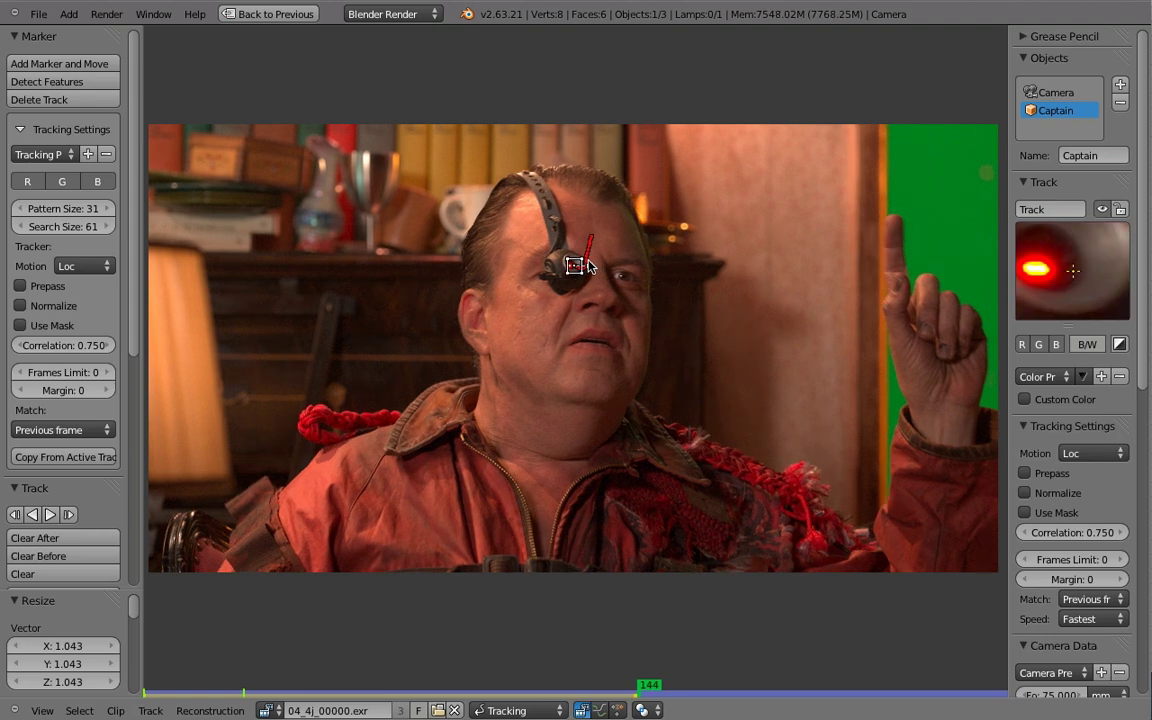
pyautogui.click(1024, 473)
pyautogui.hotkey('ctrl', 't')
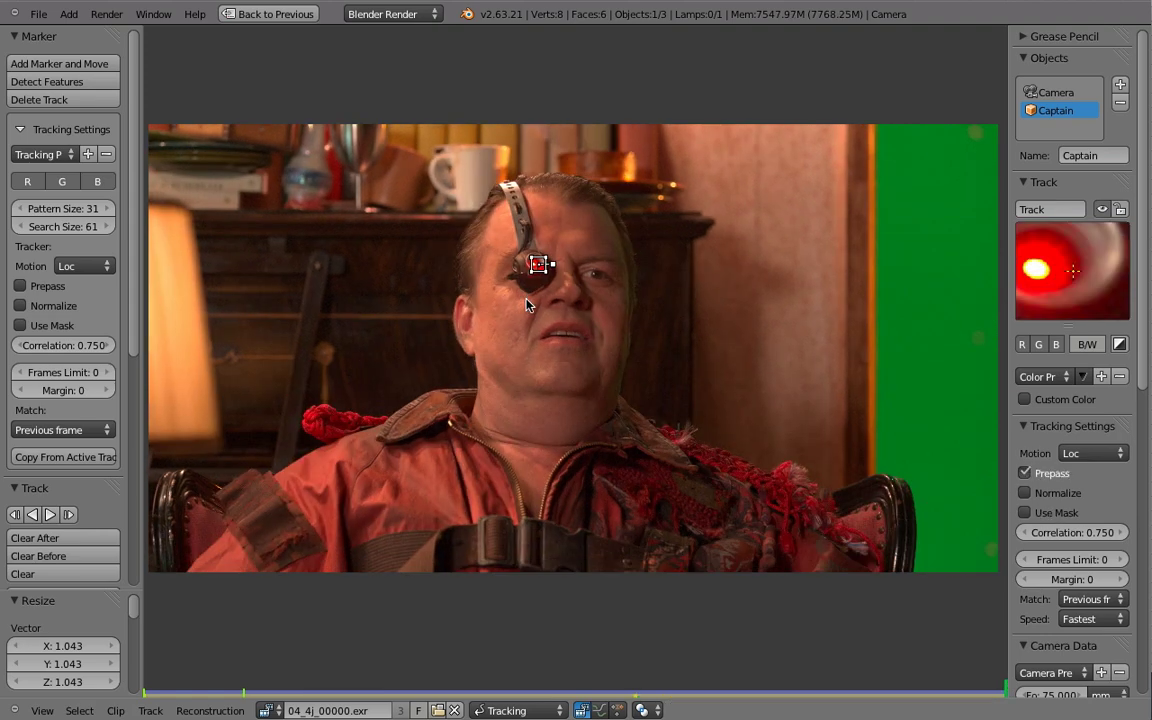
# - Add and track markers near the ear and on the nose
pyautogui.hotkey('shift', 'Left')
pyautogui.keyDown('ctrl'); pyautogui.click(510, 276); pyautogui.keyUp('ctrl')
pyautogui.keyDown('ctrl'); pyautogui.moveTo(510, 276); pyautogui.dragTo(509, 273); pyautogui.keyUp('ctrl')
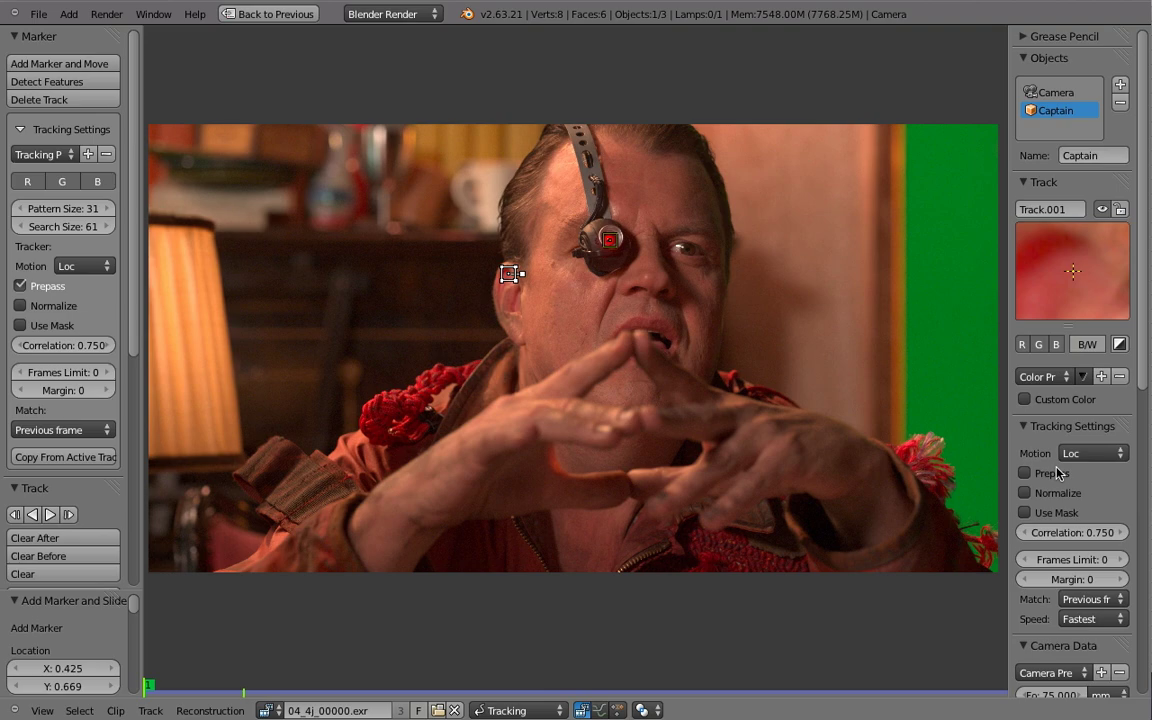
pyautogui.click(1058, 473)
pyautogui.hotkey('ctrl', 't')
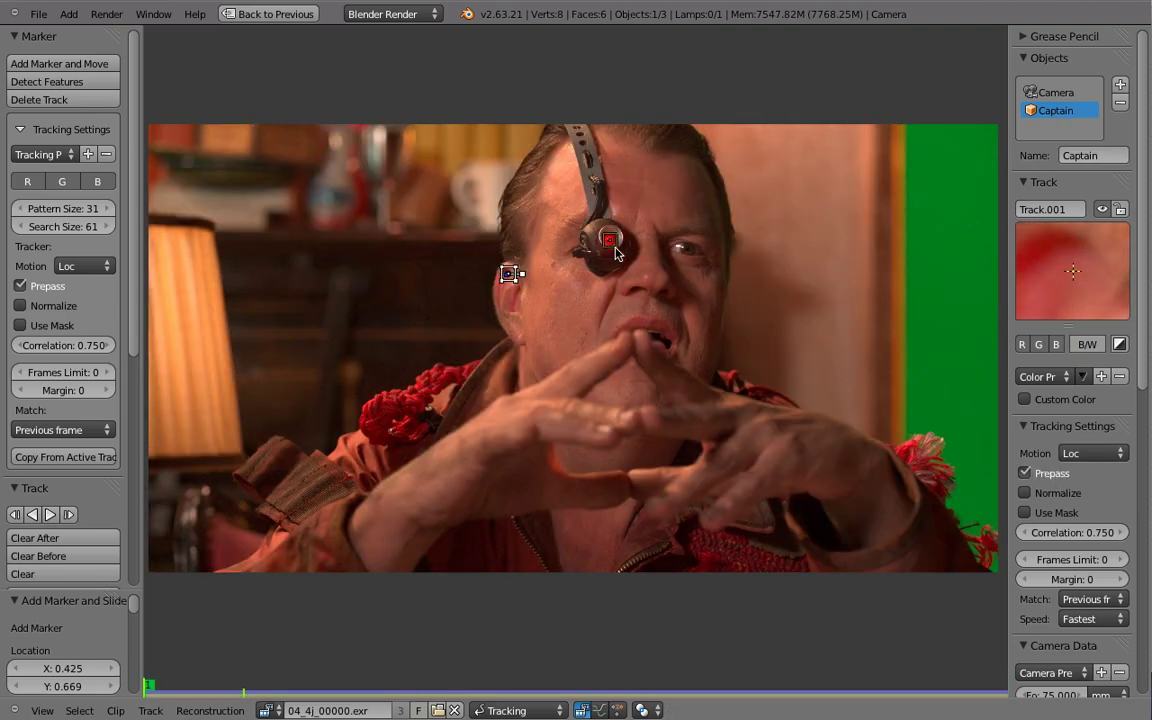
pyautogui.hotkey('shift', 'Left')
pyautogui.keyDown('ctrl'); pyautogui.click(651, 284); pyautogui.keyUp('ctrl')
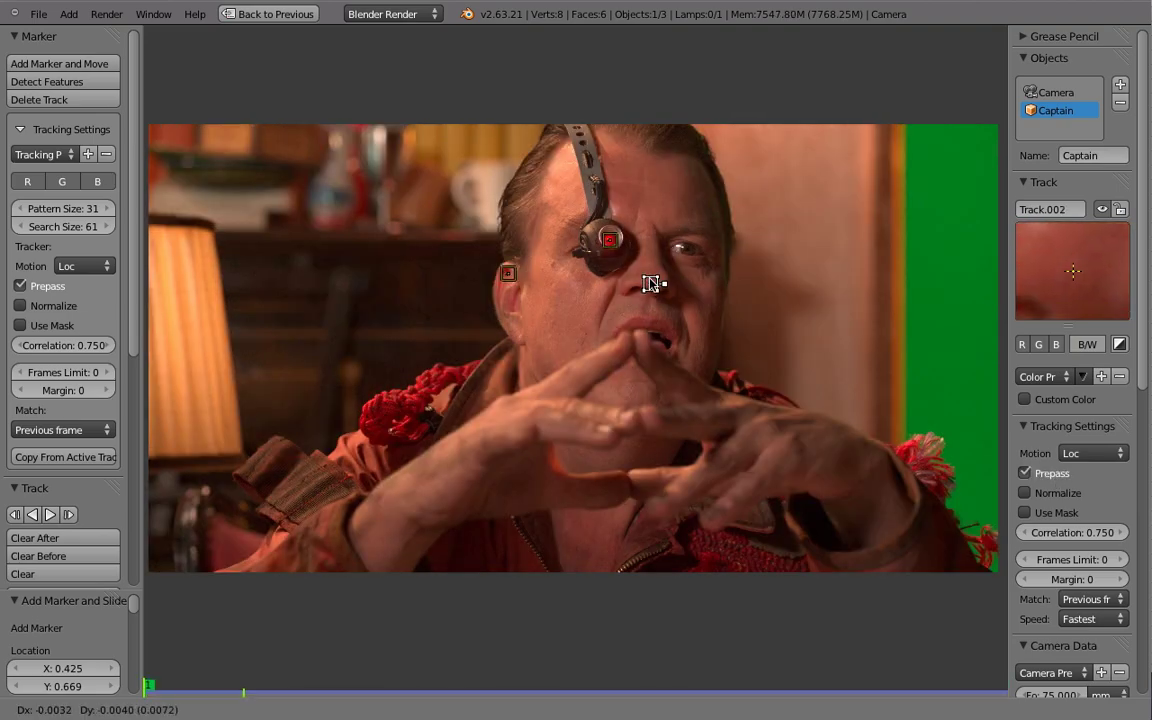
pyautogui.keyDown('ctrl'); pyautogui.moveTo(651, 284); pyautogui.dragTo(651, 284); pyautogui.keyUp('ctrl')
pyautogui.hotkey('ctrl', 't')
# - Add and track markers on the strap, above the right eye and beside the nose
pyautogui.hotkey('shift', 'Left')
pyautogui.scroll(1, 548, 291)
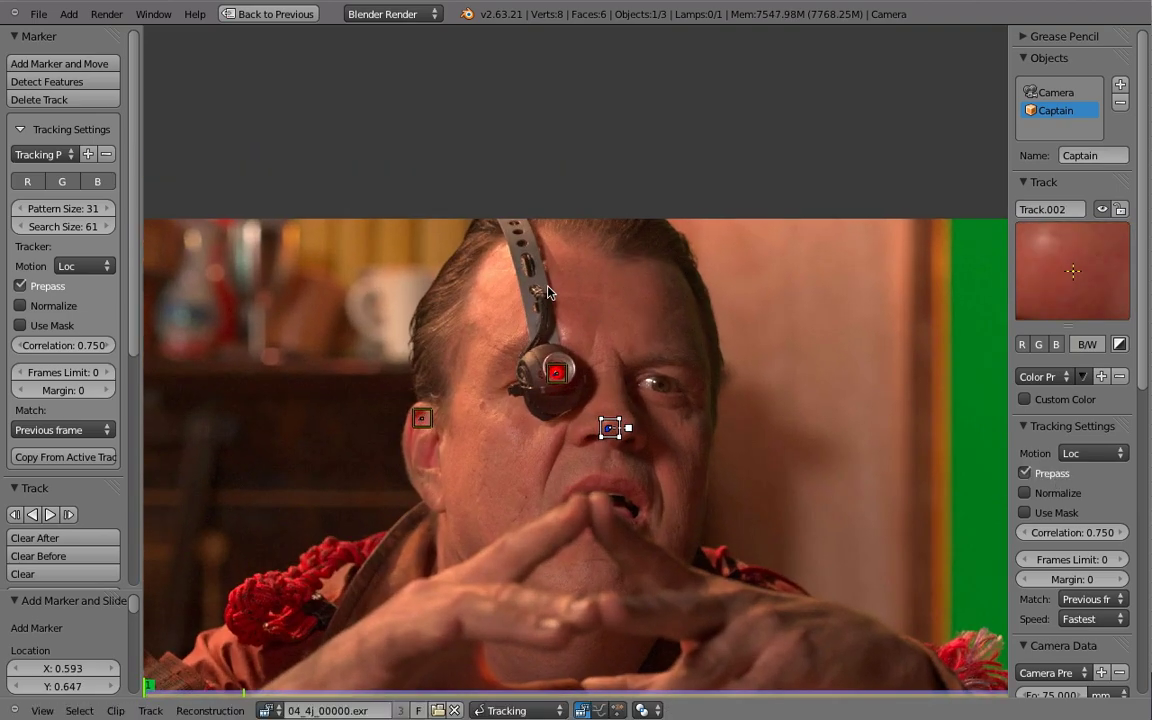
pyautogui.keyDown('ctrl'); pyautogui.click(536, 290); pyautogui.keyUp('ctrl')
pyautogui.hotkey('ctrl', 't')
pyautogui.hotkey('shift', 'Left')
pyautogui.keyDown('ctrl'); pyautogui.click(622, 361); pyautogui.keyUp('ctrl')
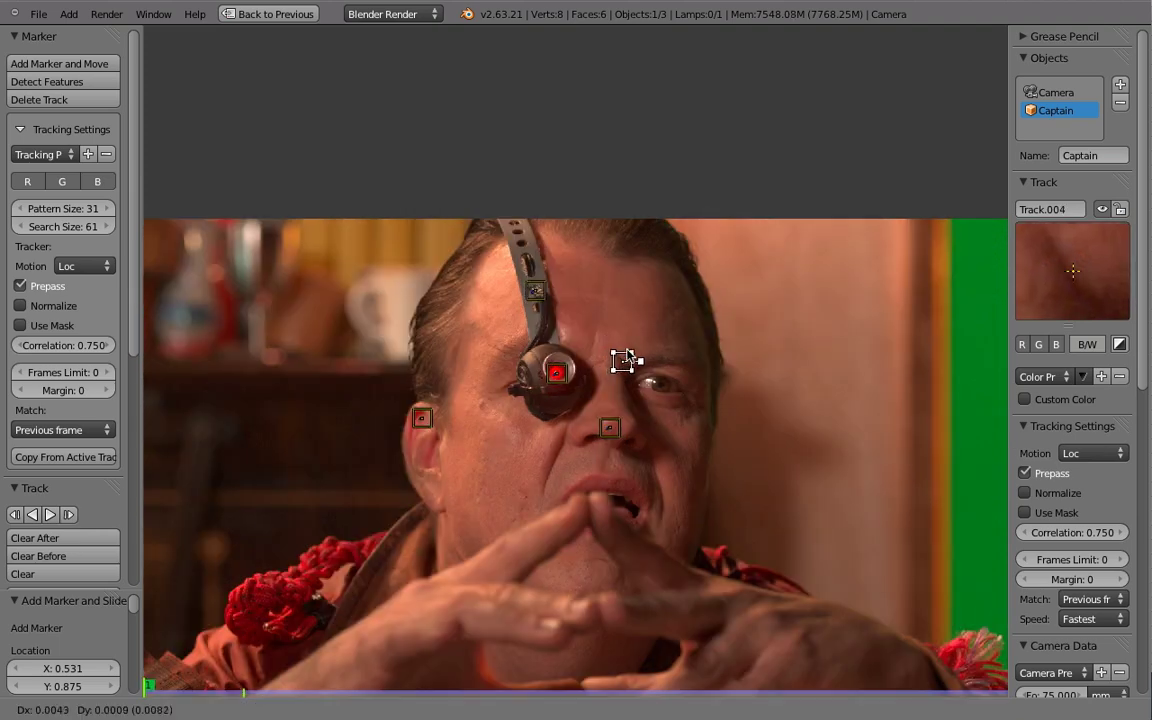
pyautogui.hotkey('ctrl', 't')
pyautogui.hotkey('shift', 'Left')
pyautogui.keyDown('ctrl'); pyautogui.click(567, 441); pyautogui.keyUp('ctrl')
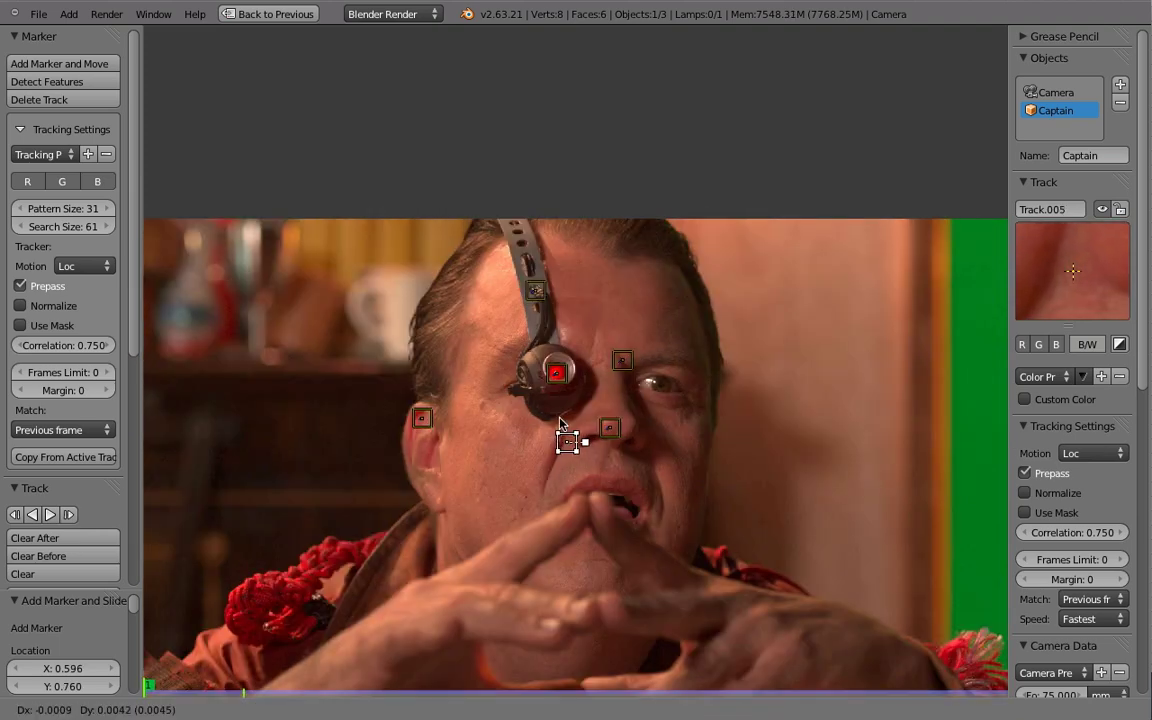
pyautogui.hotkey('ctrl', 't')
# - Switch to the Affine motion model and track an enlarged cheek marker
pyautogui.hotkey('shift', 'Left')
pyautogui.click(84, 265)
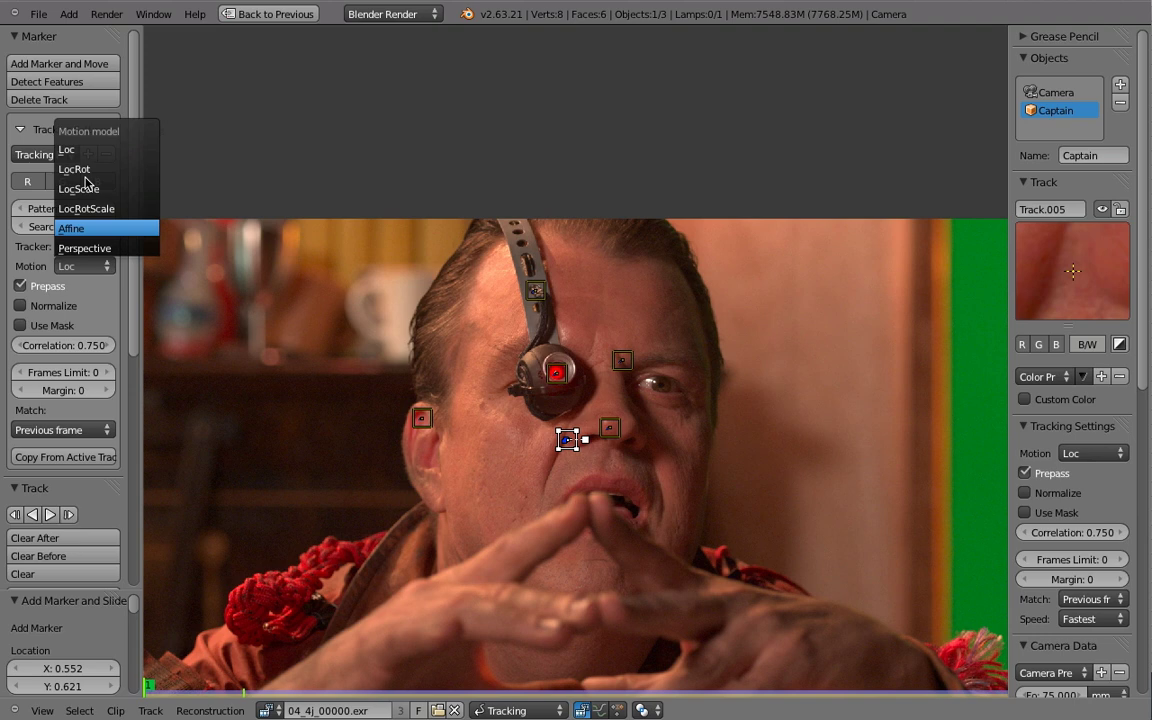
pyautogui.click(85, 229)
pyautogui.keyDown('ctrl'); pyautogui.click(490, 458); pyautogui.keyUp('ctrl')
pyautogui.press('s')
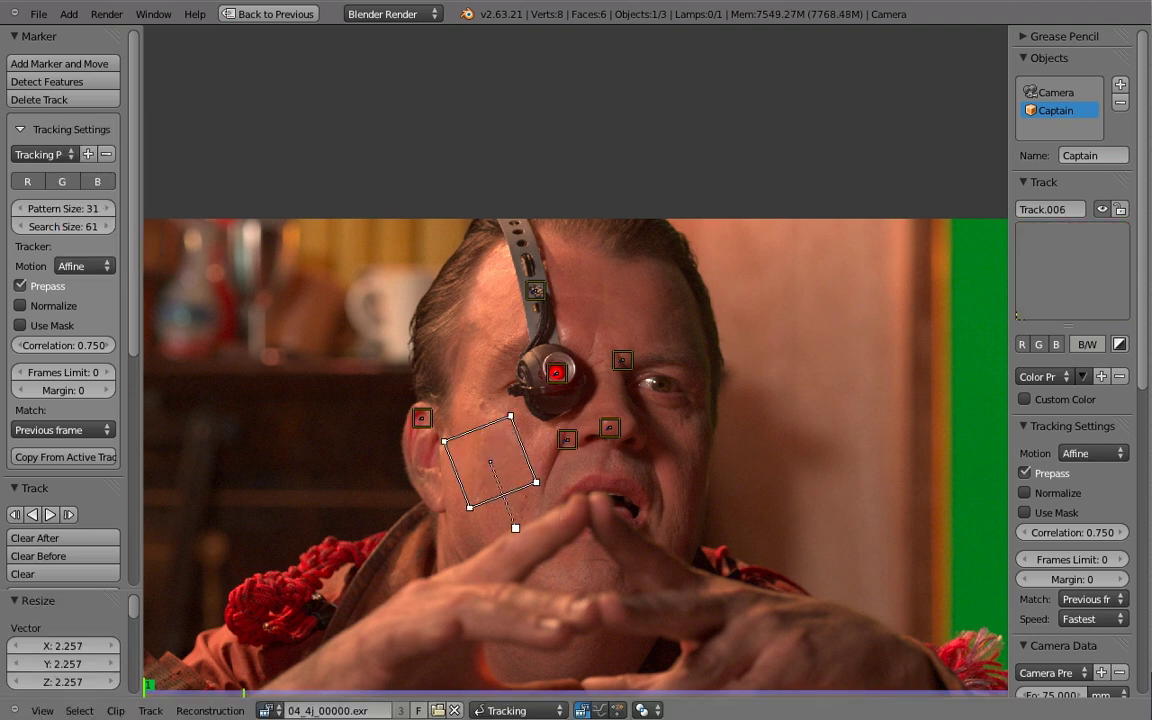
pyautogui.click(527, 457)
pyautogui.hotkey('ctrl', 't')
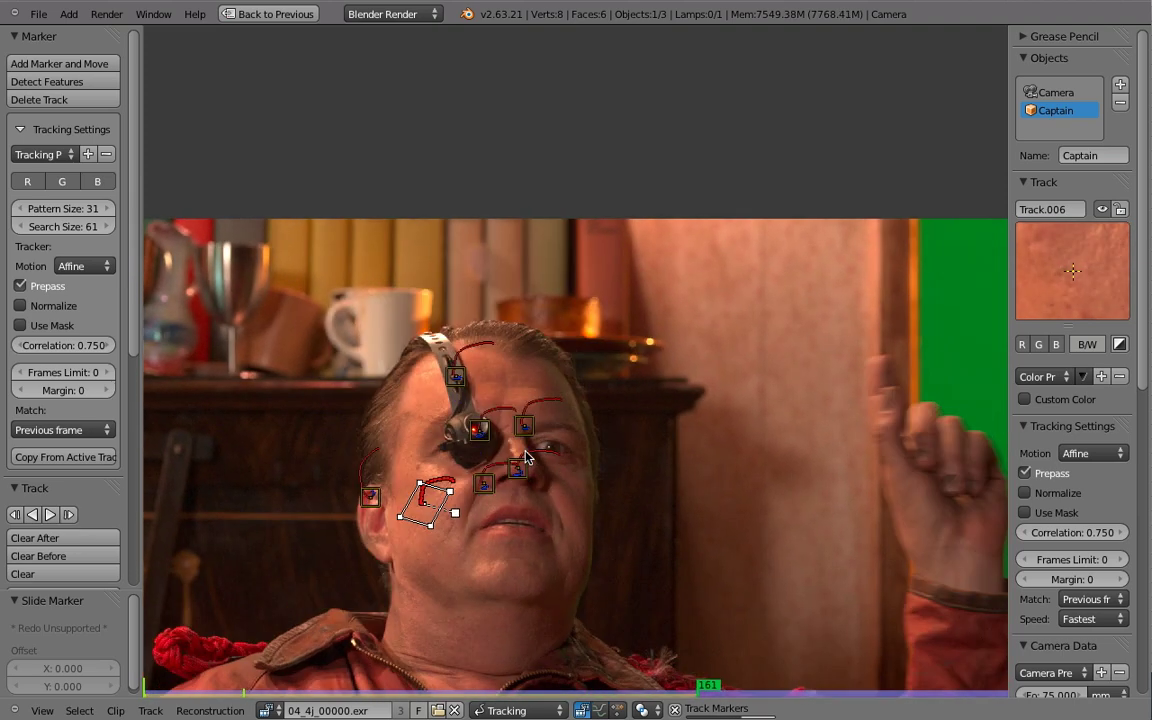
# - Add and track markers on the forehead and left temple
pyautogui.hotkey('shift', 'Left')
pyautogui.keyDown('ctrl'); pyautogui.click(672, 263); pyautogui.keyUp('ctrl')
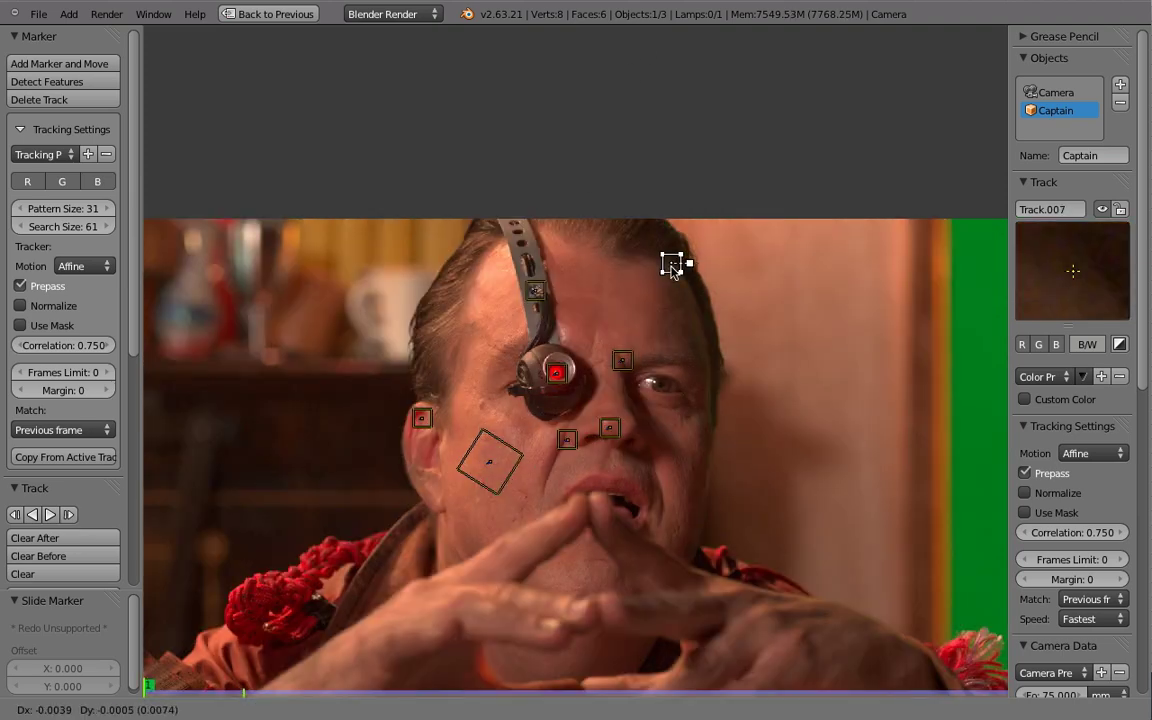
pyautogui.click(607, 317)
pyautogui.hotkey('ctrl', 't')
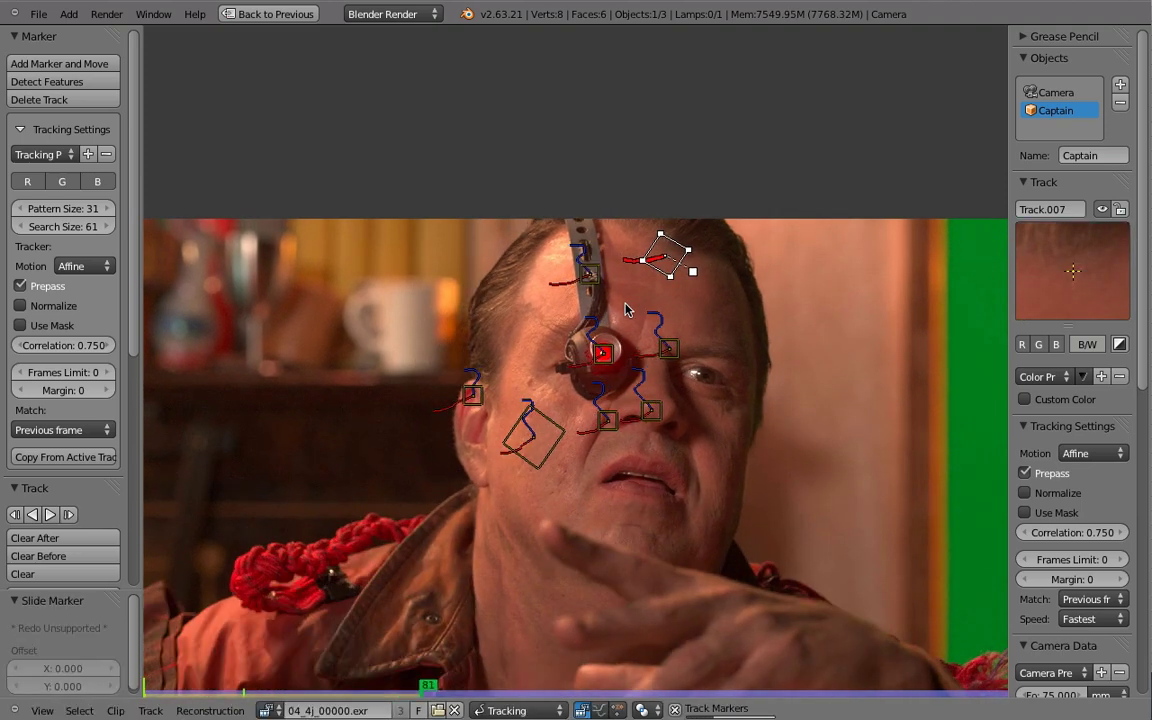
pyautogui.hotkey('shift', 'Left')
pyautogui.keyDown('ctrl'); pyautogui.click(465, 332); pyautogui.keyUp('ctrl')
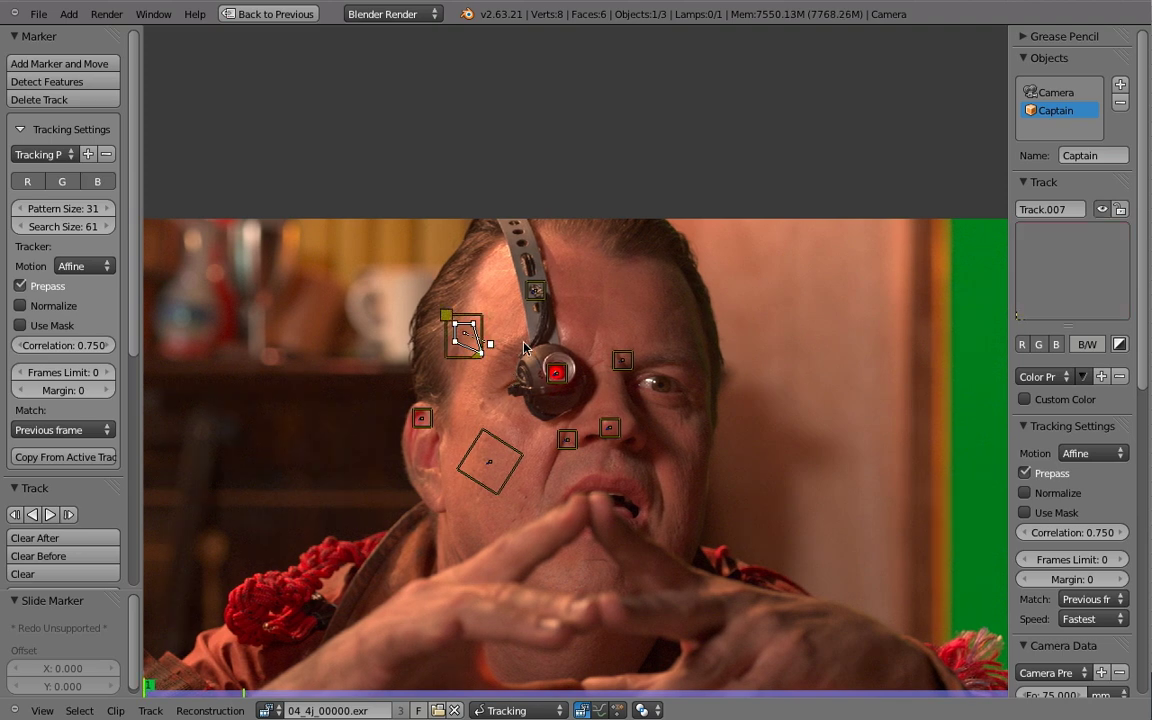
pyautogui.hotkey('ctrl', 't')
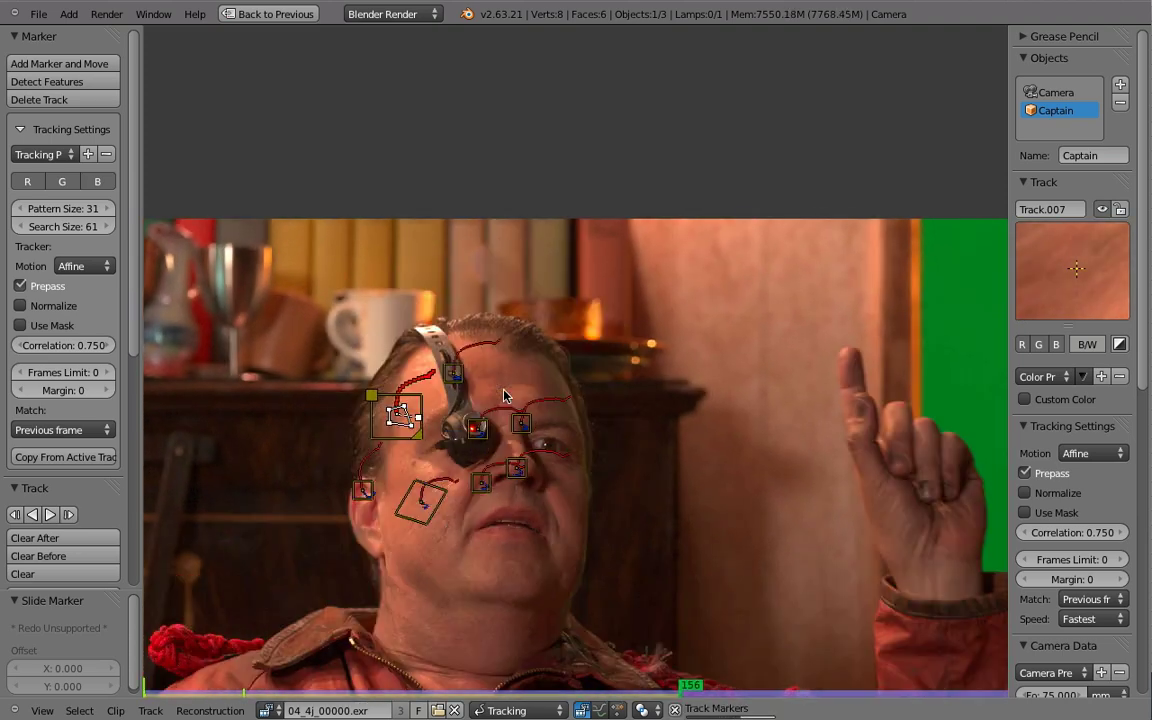
# - Add and track markers at the right eye and an enlarged one above it
pyautogui.hotkey('shift', 'Left')
pyautogui.keyDown('ctrl'); pyautogui.click(684, 393); pyautogui.keyUp('ctrl')
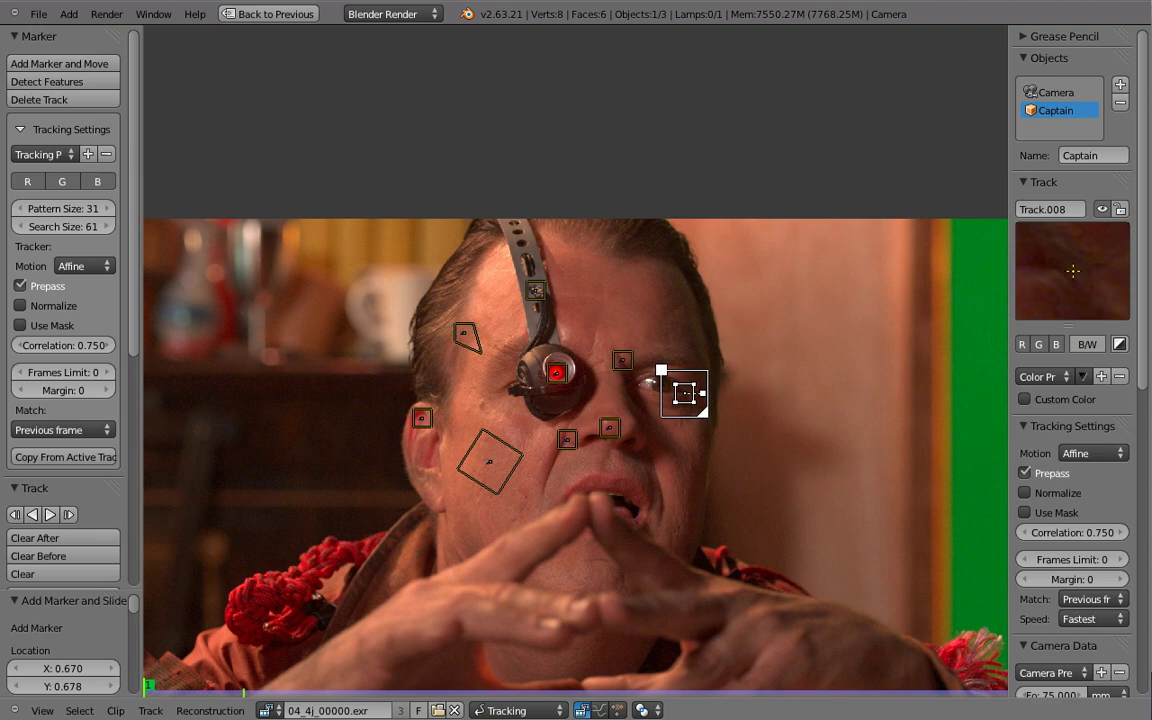
pyautogui.hotkey('ctrl', 't')
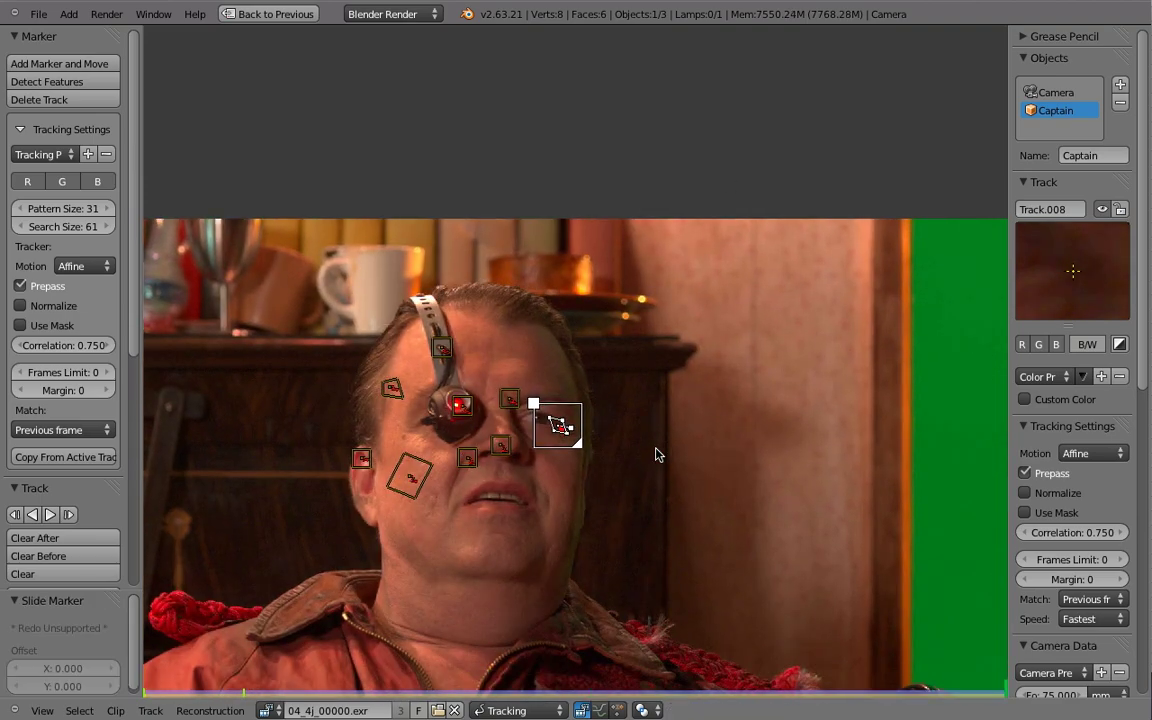
pyautogui.hotkey('shift', 'Left')
pyautogui.keyDown('ctrl'); pyautogui.click(606, 300); pyautogui.keyUp('ctrl')
pyautogui.press('s')
pyautogui.click(648, 319)
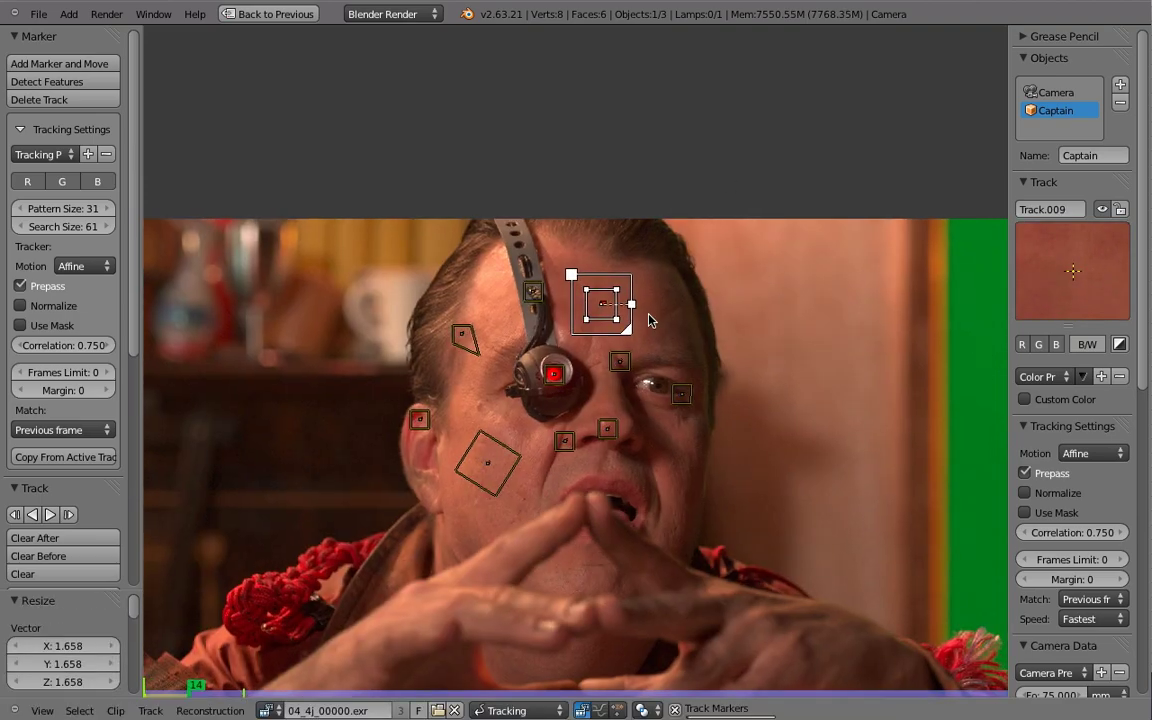
pyautogui.hotkey('ctrl', 't')
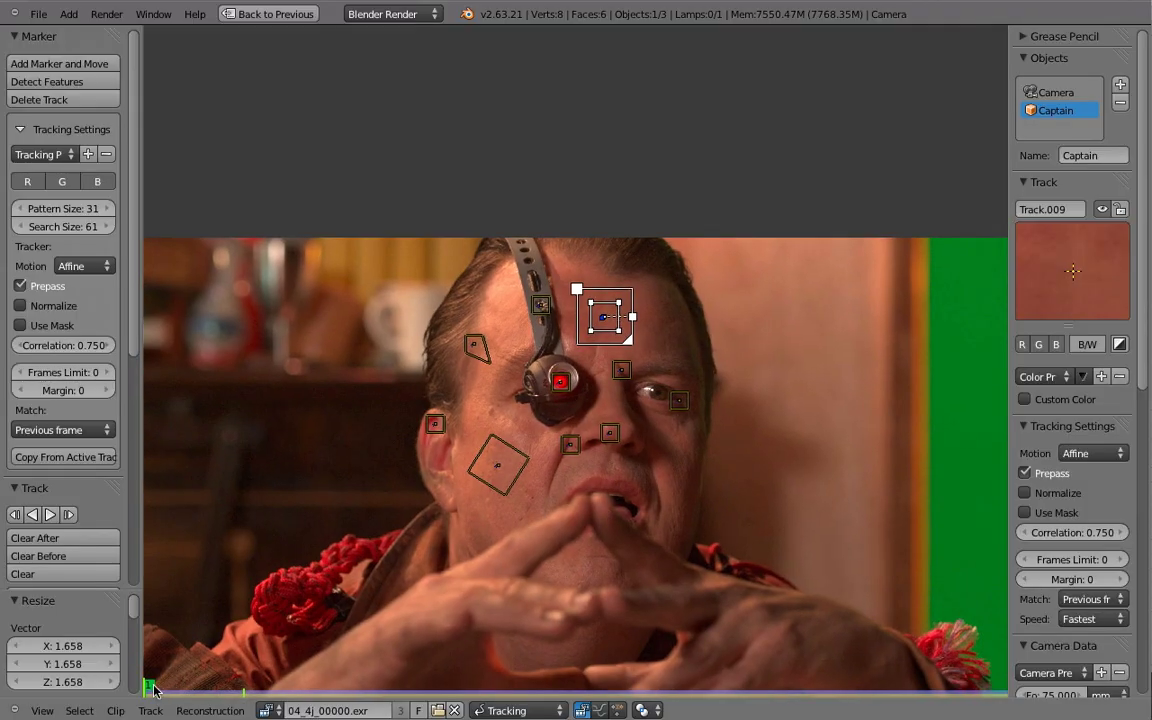
# - Hide the footage, go to frame 137 and solve the object motion (error 1.3770)
pyautogui.press('m')
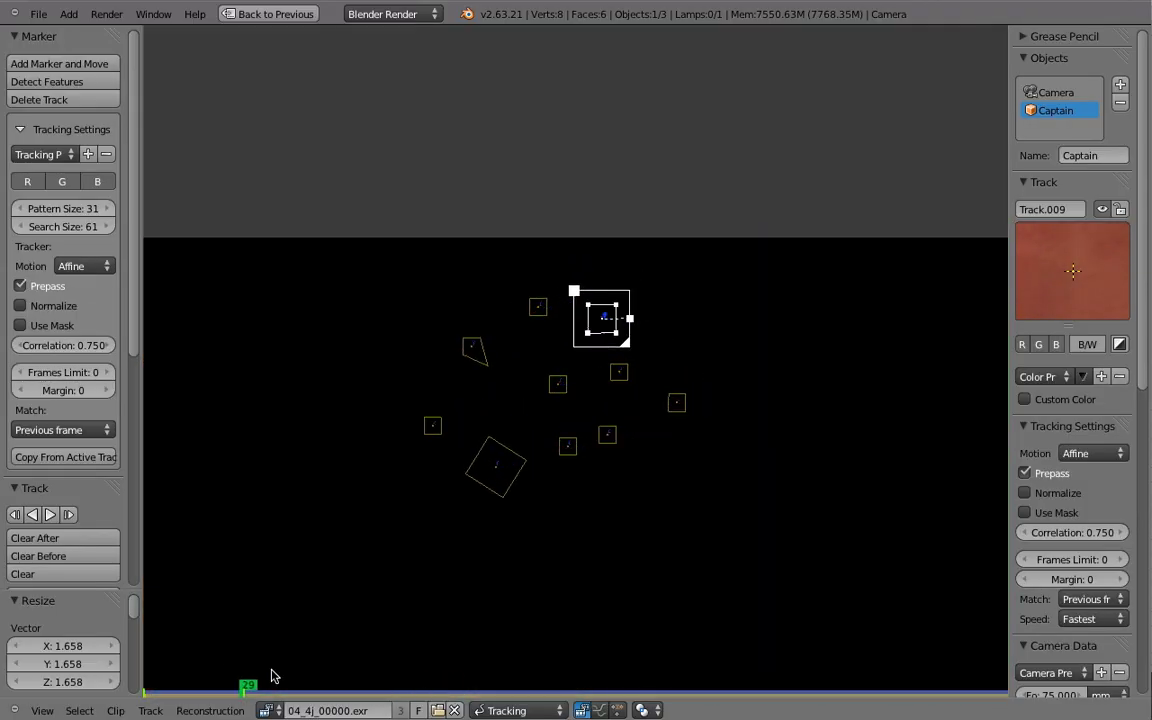
pyautogui.moveTo(504, 666)
pyautogui.mouseDown()
pyautogui.moveTo(648, 645)
pyautogui.moveTo(617, 669)
pyautogui.mouseUp()
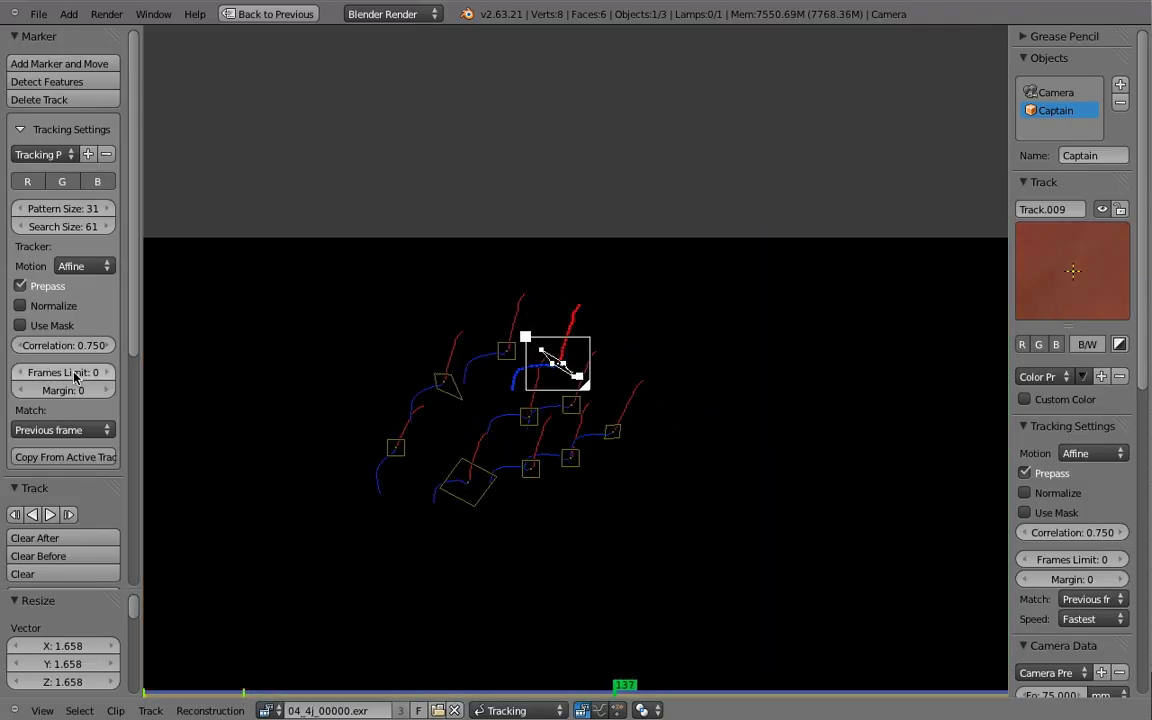
pyautogui.scroll(-8, 75, 376)
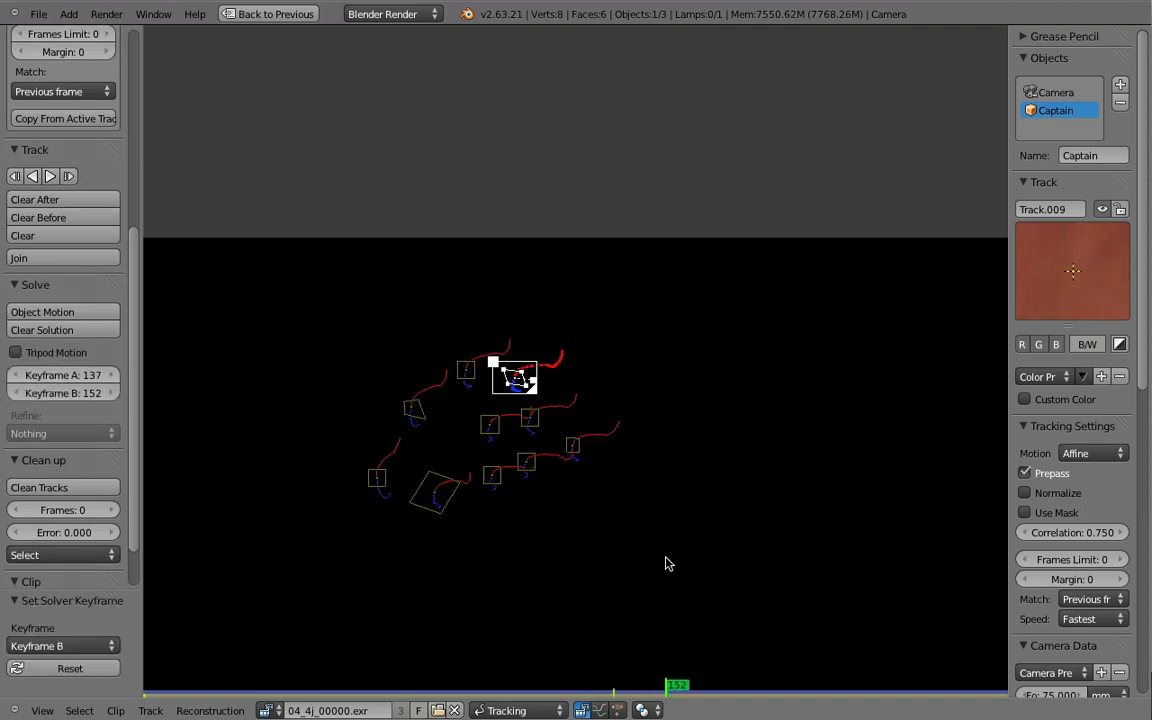
pyautogui.hotkey('shift', 's')
# - Inspect the solved camera in a 3D view, then play the shot back
pyautogui.hotkey('shift', 'F5')
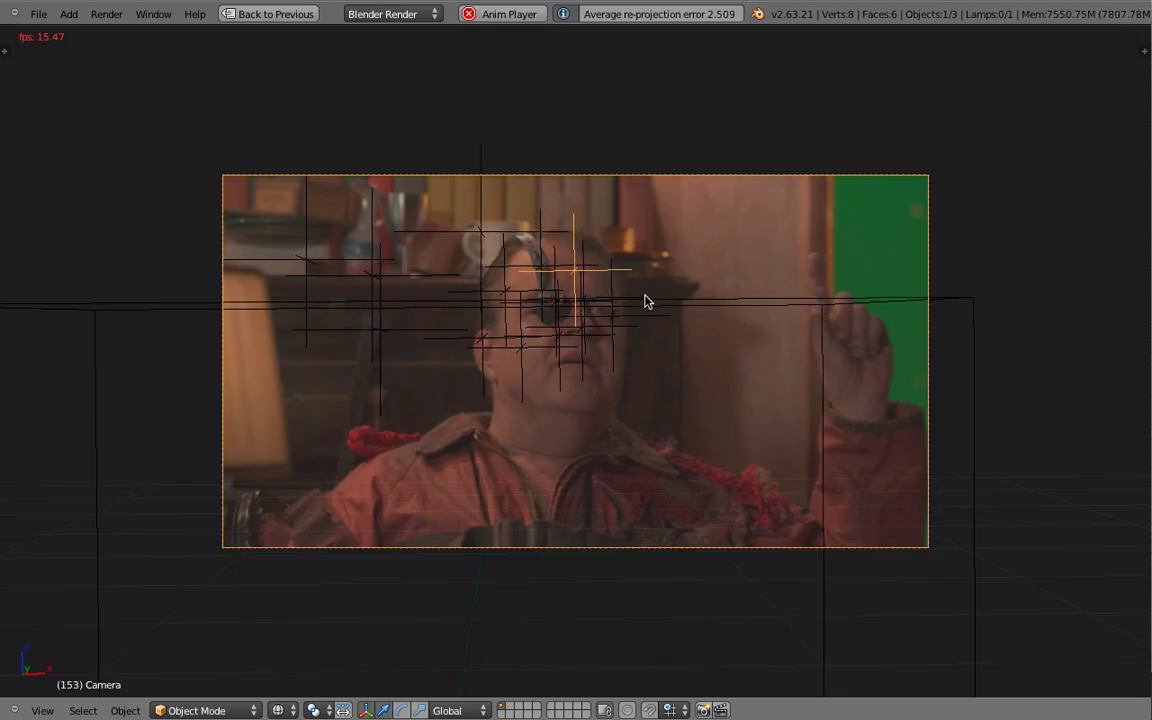
pyautogui.moveTo(644, 303)
pyautogui.mouseDown(button='middle')
pyautogui.moveTo(655, 316)
pyautogui.moveTo(668, 278)
pyautogui.mouseUp(button='middle')
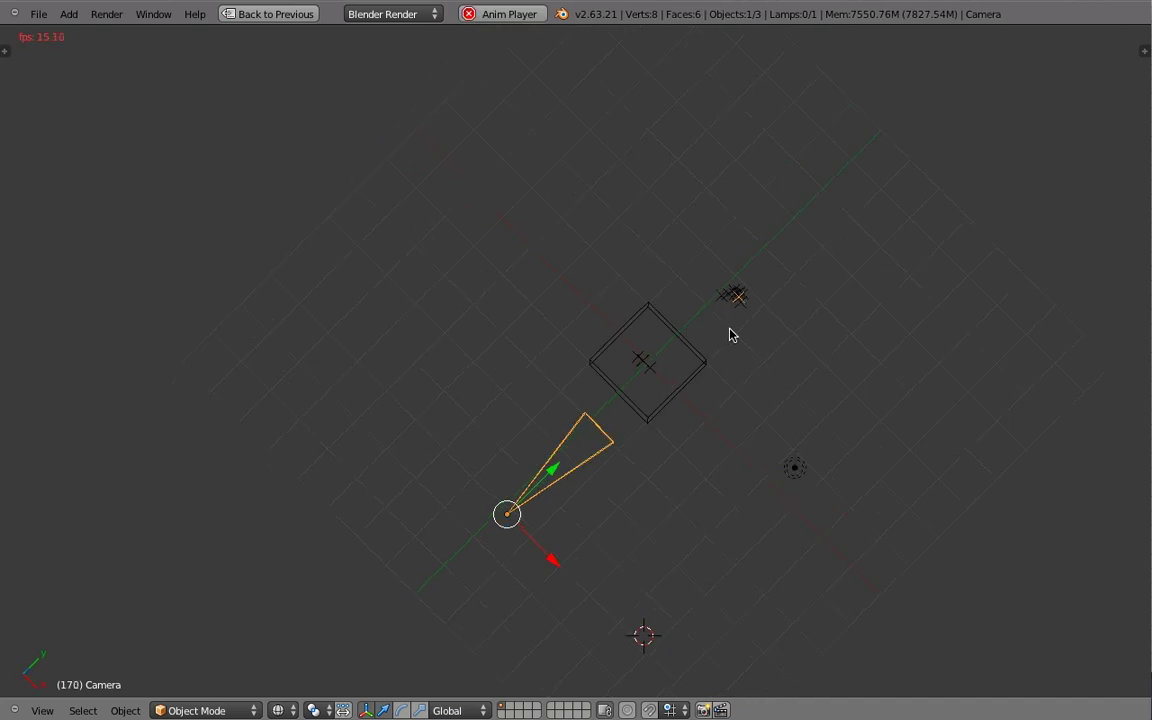
pyautogui.hotkey('ctrl', 'Up')
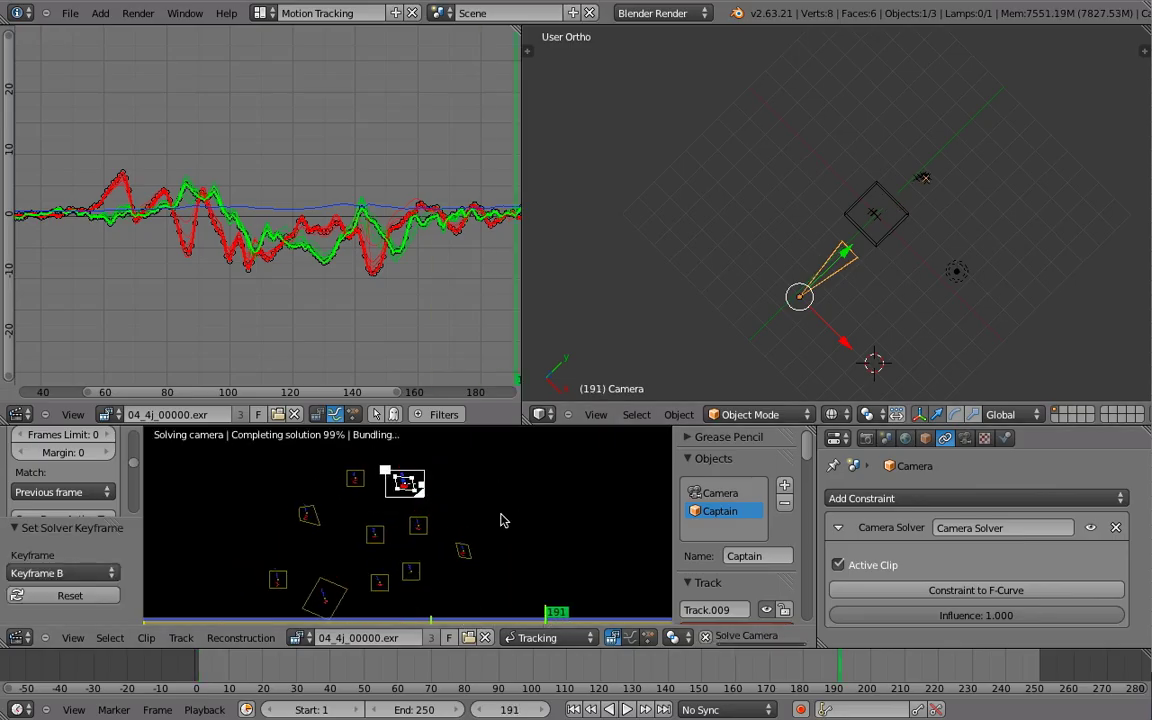
pyautogui.hotkey('alt', 'a')
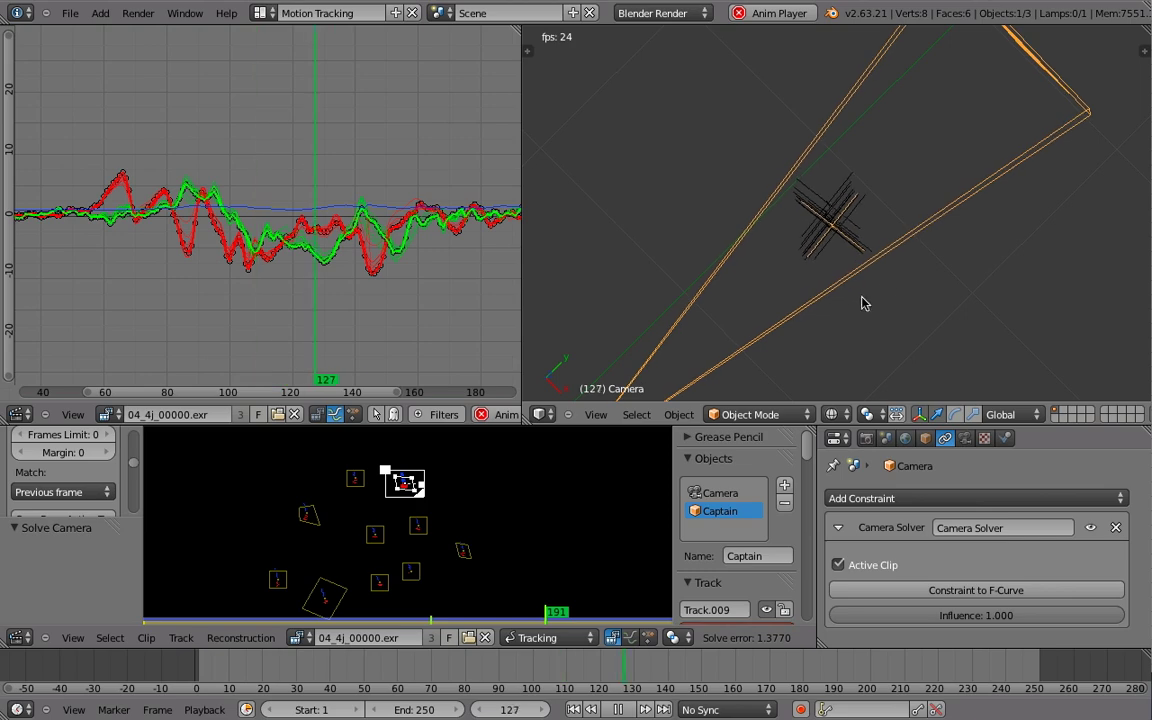
pyautogui.press('Escape')
pyautogui.scroll(-3, 742, 583)
pyautogui.scroll(-2, 742, 583)
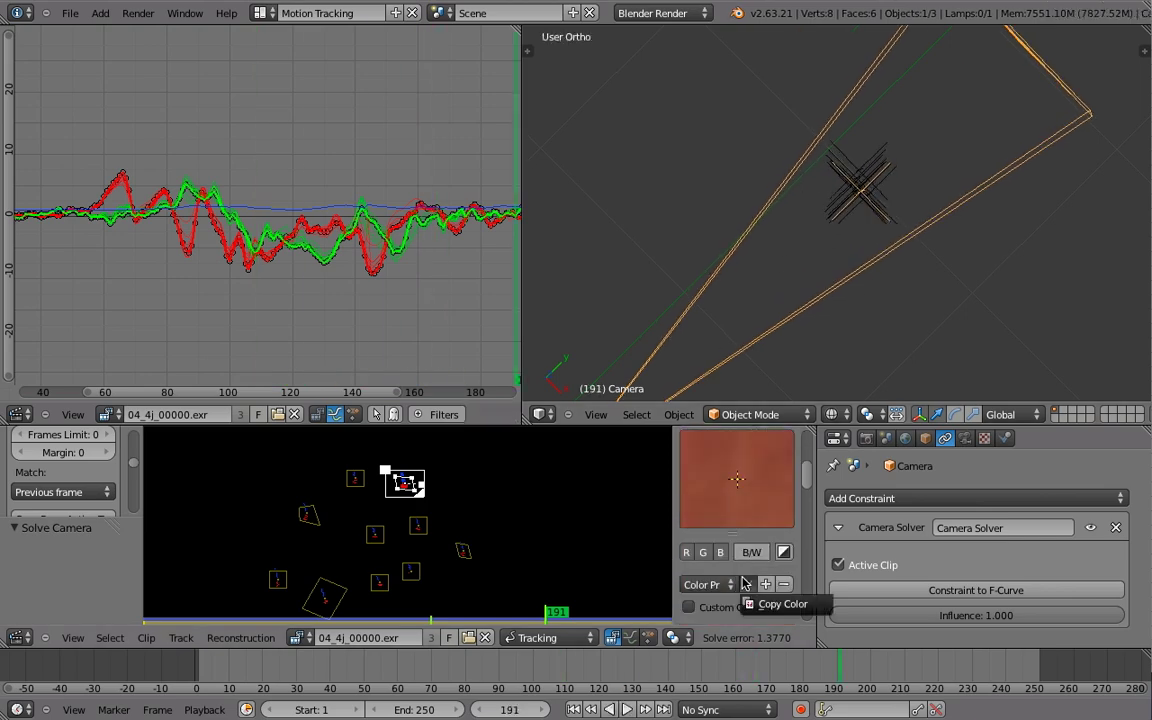
# - Colour all the object's tracks magenta using the Object preset and Copy Color
pyautogui.hotkey('ctrl', 'Up')
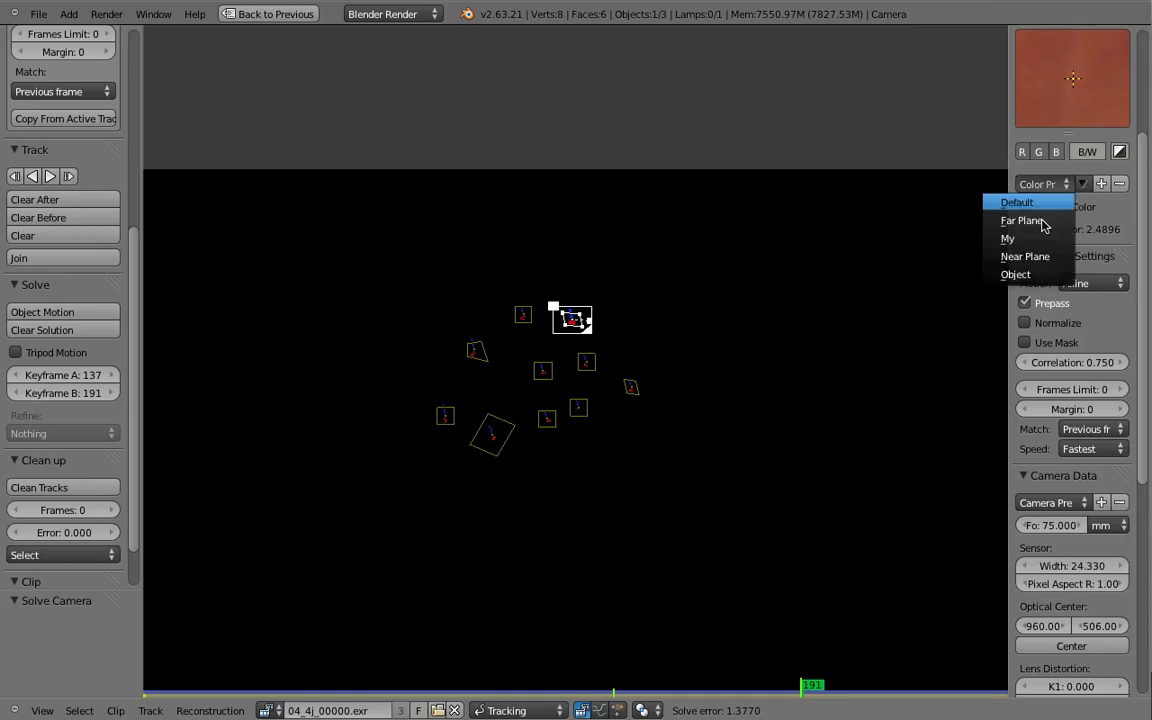
pyautogui.click(1016, 274)
pyautogui.press('a')
pyautogui.hotkey('ctrl', 'c')
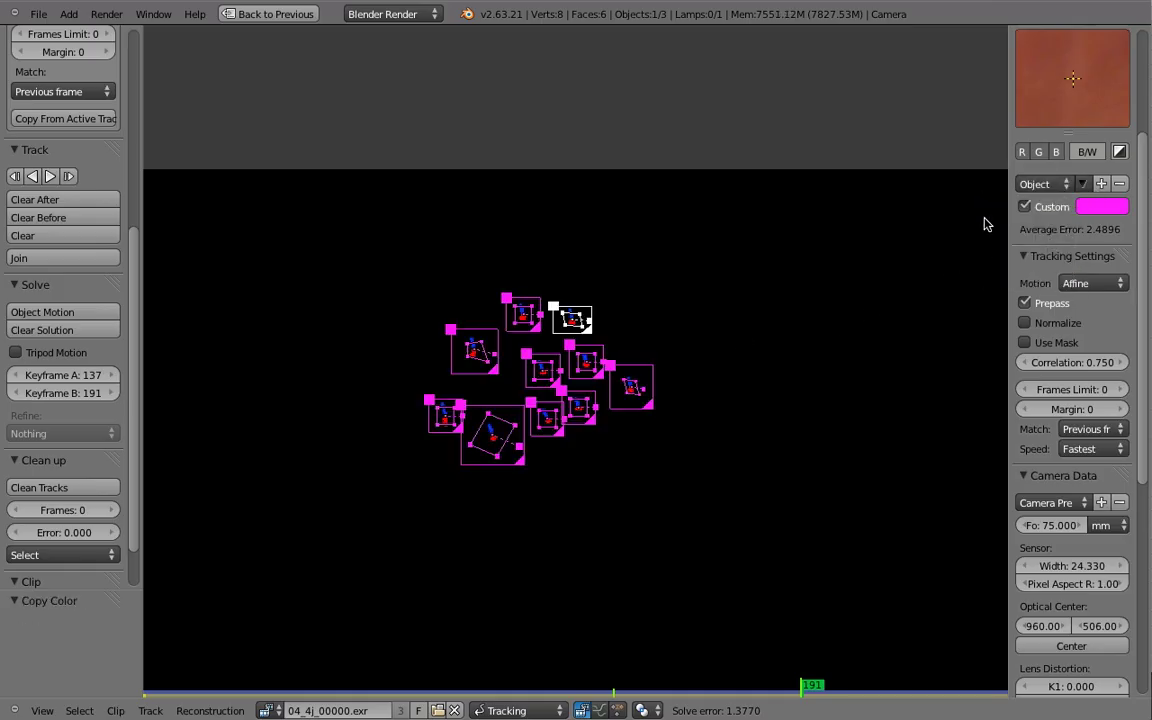
pyautogui.hotkey('ctrl', 'Down')
# - In the camera view's sidebar, shrink the 3D track markers to size 0.05
pyautogui.hotkey('ctrl', 'Up')
pyautogui.press('KP_0')
pyautogui.press('n')
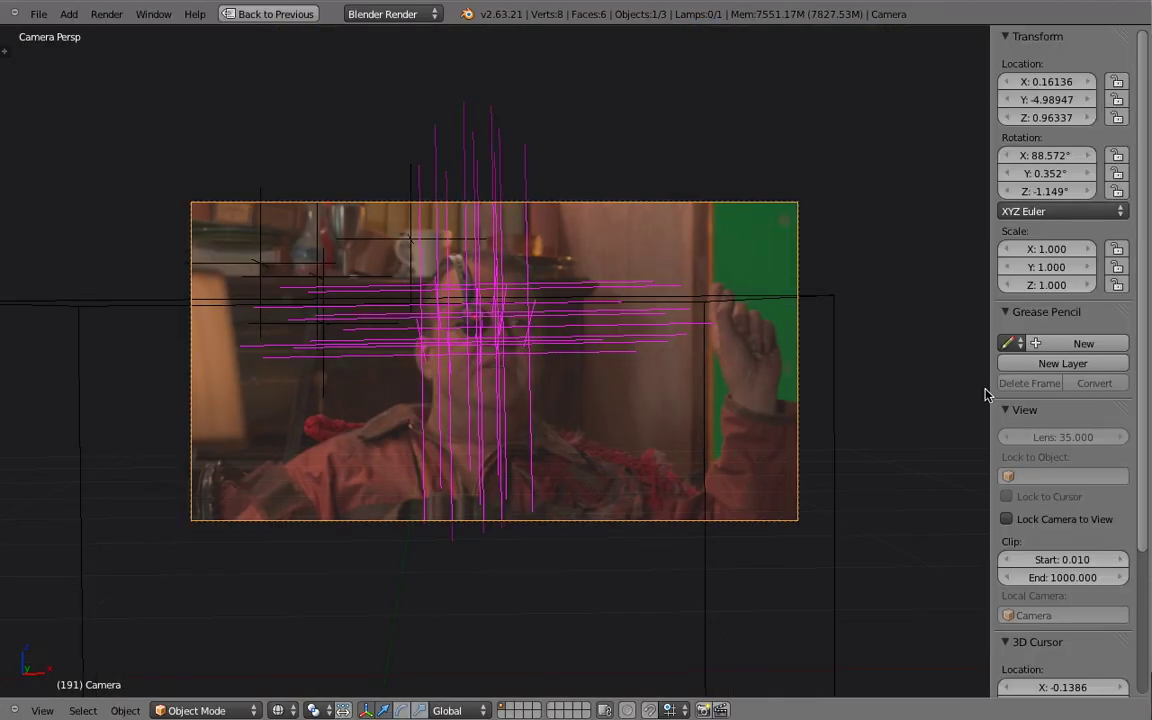
pyautogui.scroll(-5, 1036, 535)
pyautogui.click(1005, 644)
pyautogui.scroll(-3, 1058, 648)
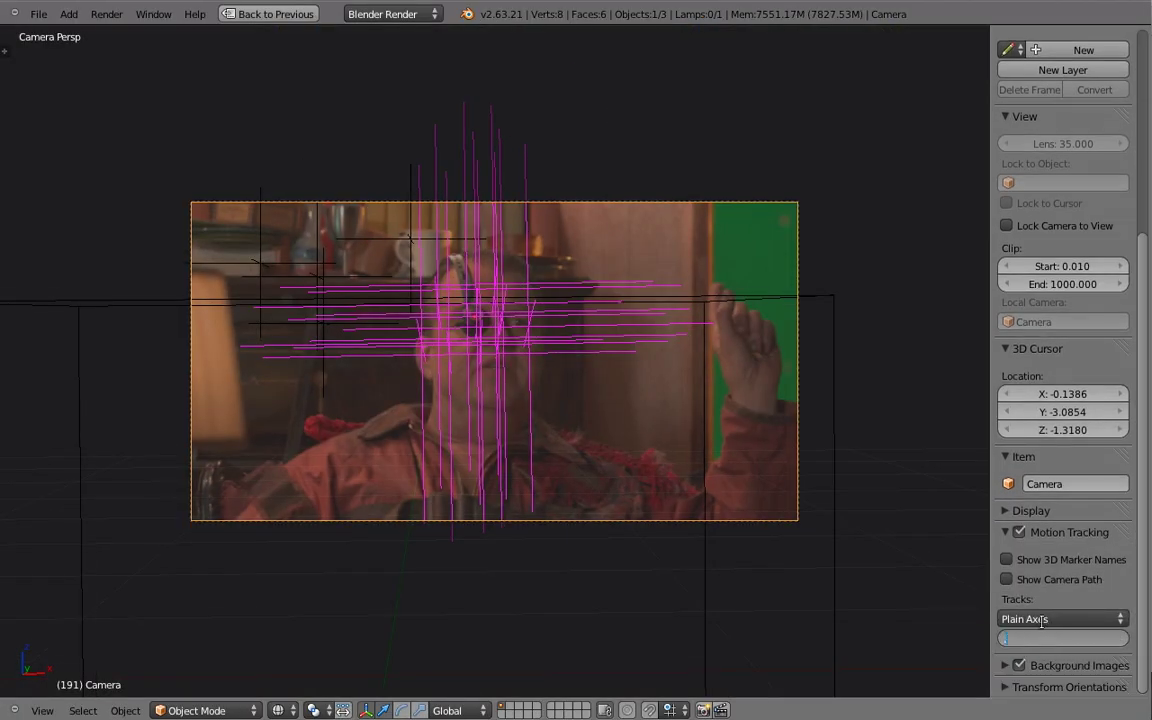
pyautogui.write('0.05')
pyautogui.press('Return')
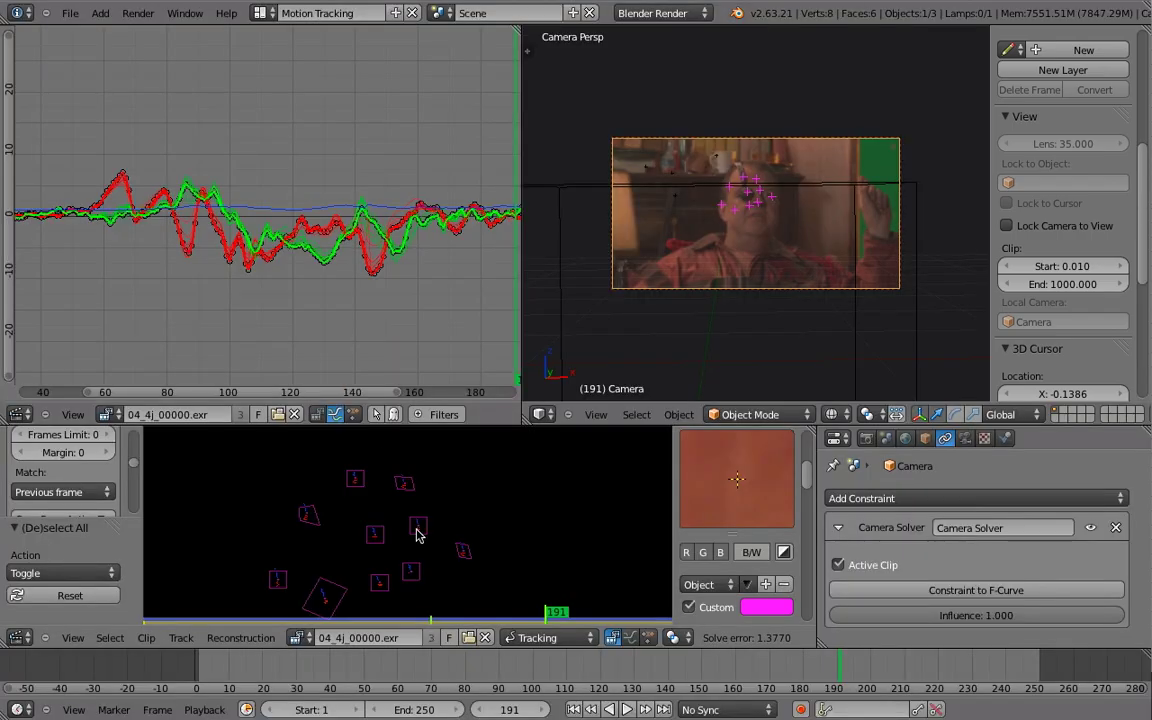
# - Select two track markers and switch the clip editor to Reconstruction mode
pyautogui.click(290, 560)
pyautogui.keyDown('shift'); pyautogui.click(463, 548); pyautogui.keyUp('shift')
pyautogui.hotkey('ctrl', 'Up')
pyautogui.press('Tab')
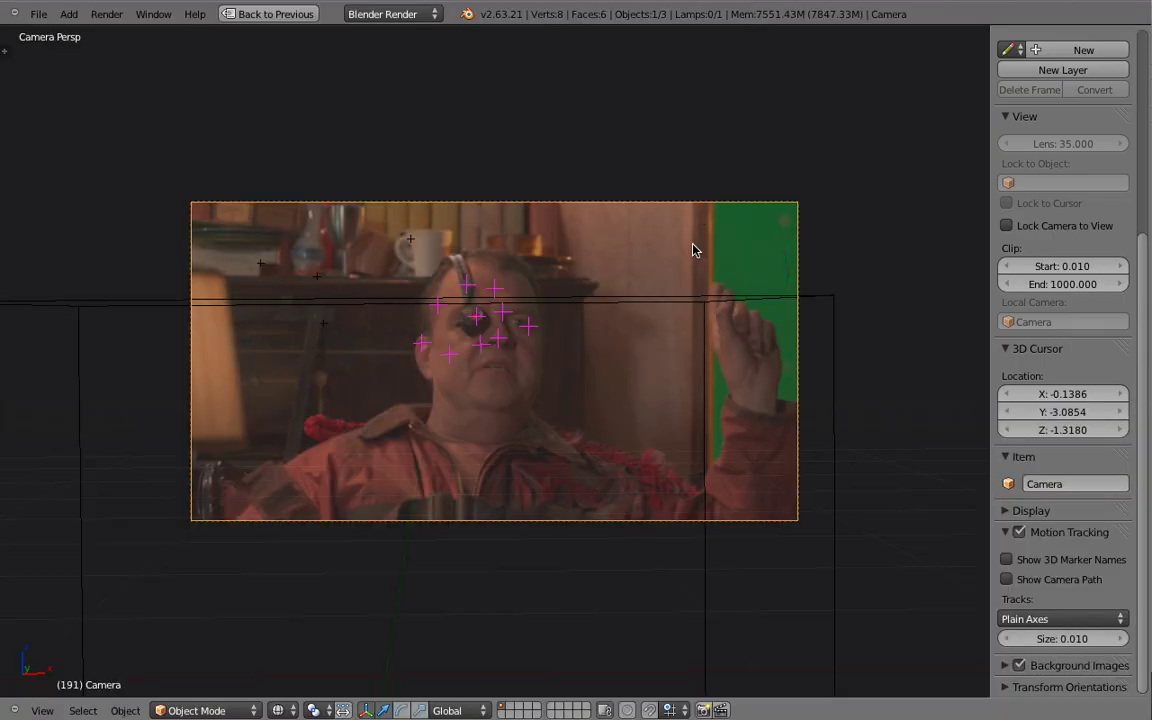
# - In the camera view, add a cube at a 3D cursor placed on the eyepatch
pyautogui.moveTo(692, 249); pyautogui.dragTo(566, 222, button='middle')
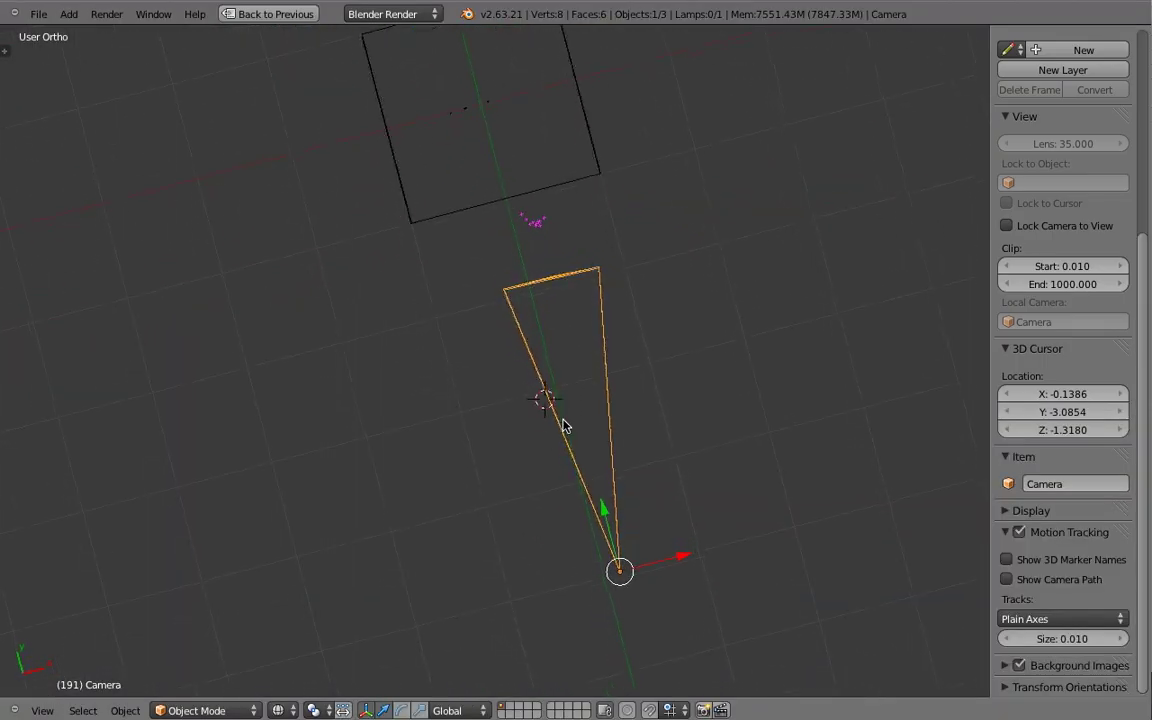
pyautogui.press('KP_0')
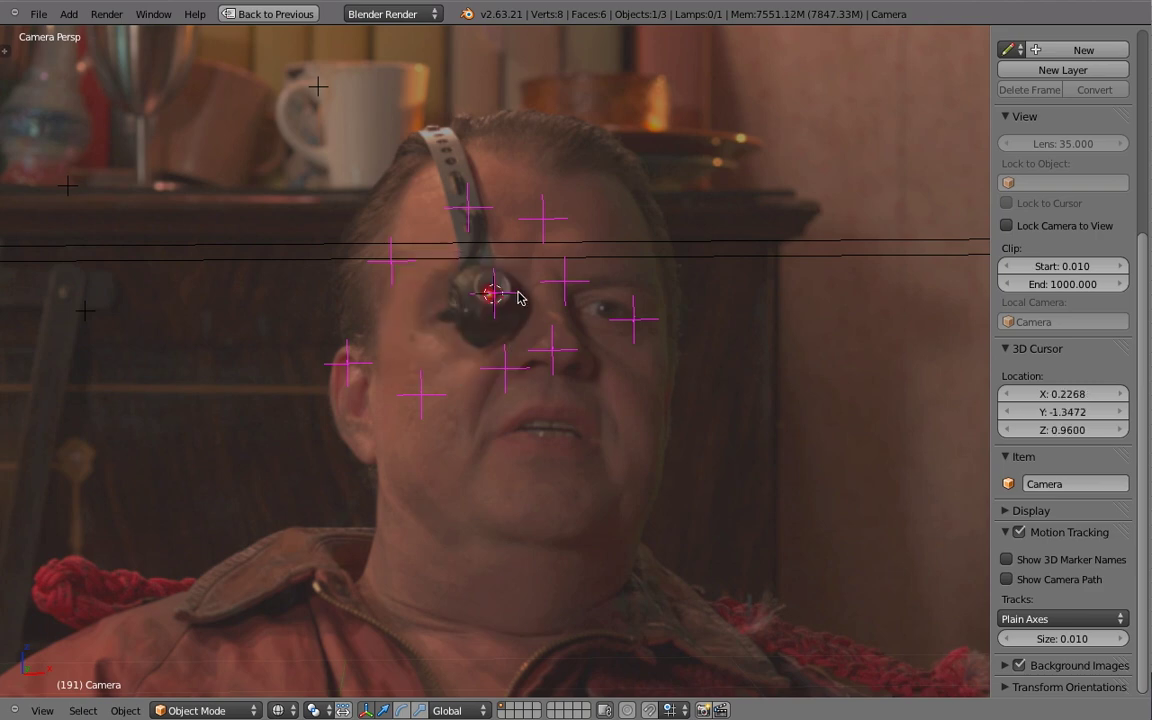
pyautogui.hotkey('shift', 'a')
pyautogui.click(575, 318)
# - Scale the cube down and delete only its faces, leaving a wire box
pyautogui.press('s')
pyautogui.click(585, 370)
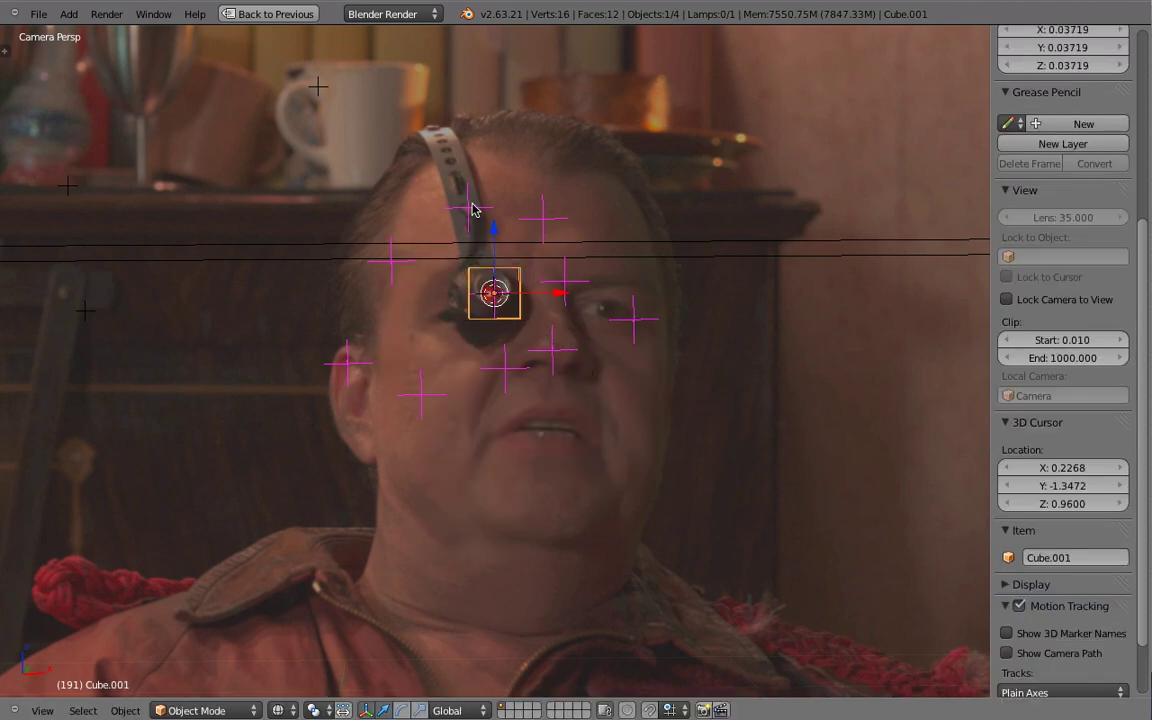
pyautogui.press('KP_Decimal')
pyautogui.press('Tab')
pyautogui.moveTo(324, 352)
pyautogui.mouseDown(button='middle')
pyautogui.moveTo(543, 325)
pyautogui.moveTo(496, 291)
pyautogui.mouseUp(button='middle')
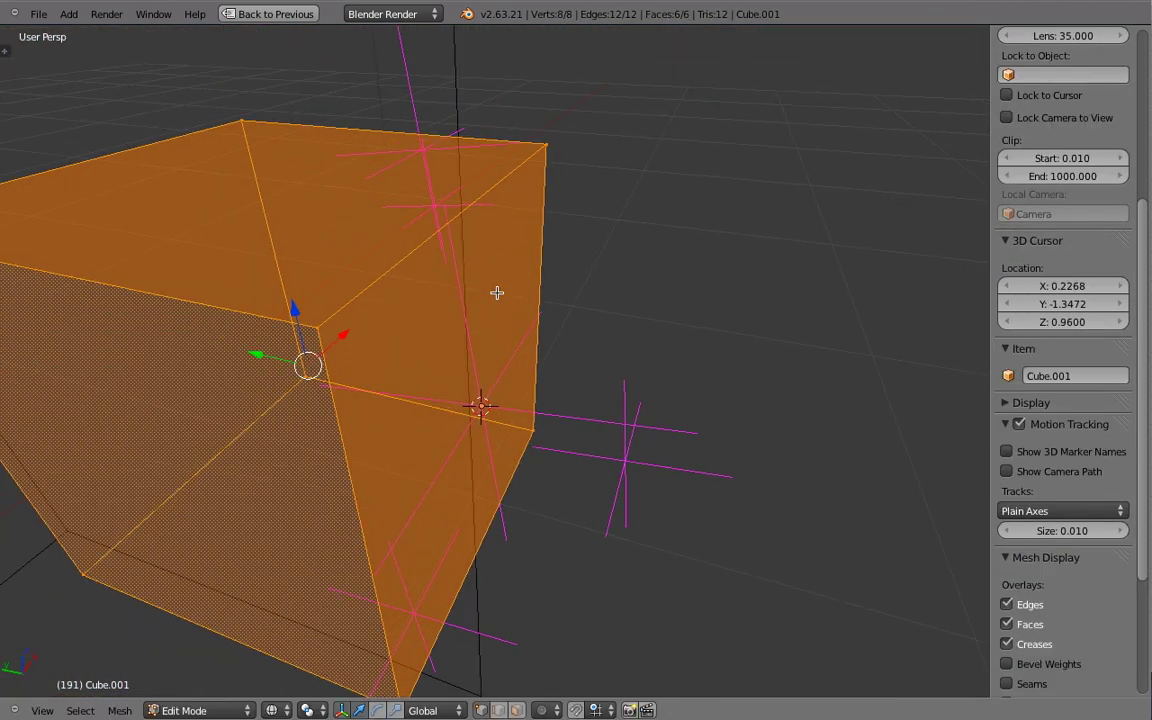
pyautogui.press('x')
pyautogui.click(471, 393)
pyautogui.press('Tab')
pyautogui.press('KP_0')
# - Give the cube an Object Solver constraint using the scene camera
pyautogui.hotkey('ctrl', 'Up')
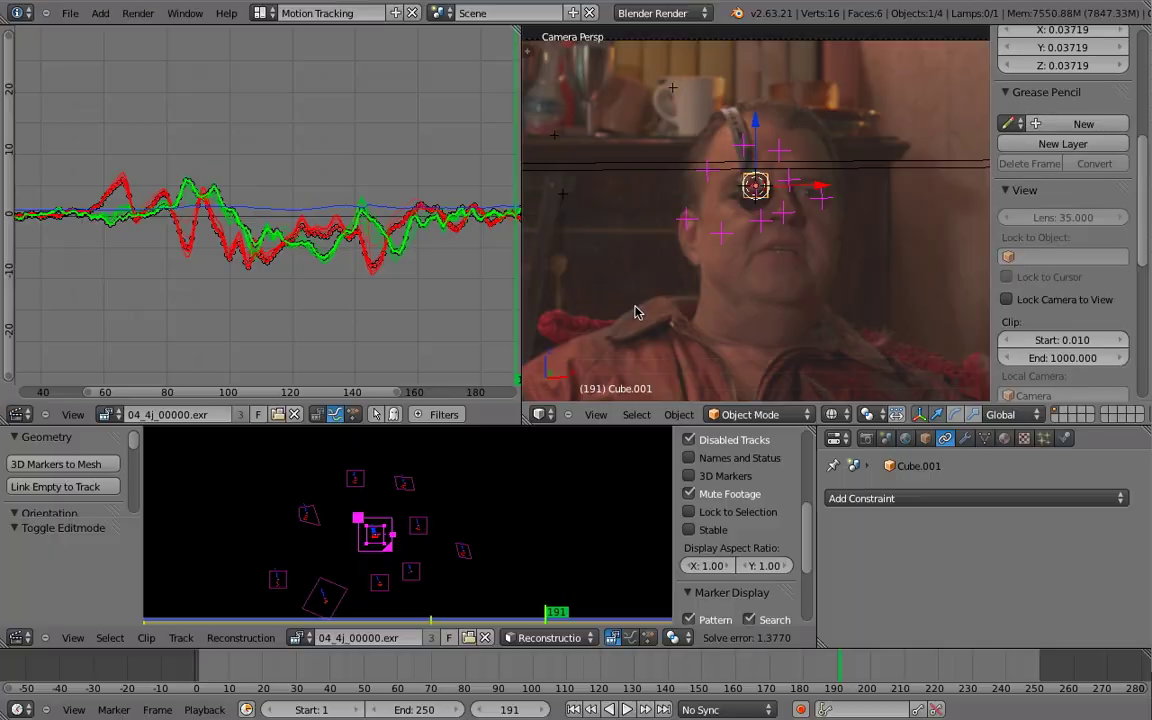
pyautogui.click(880, 498)
pyautogui.click(663, 319)
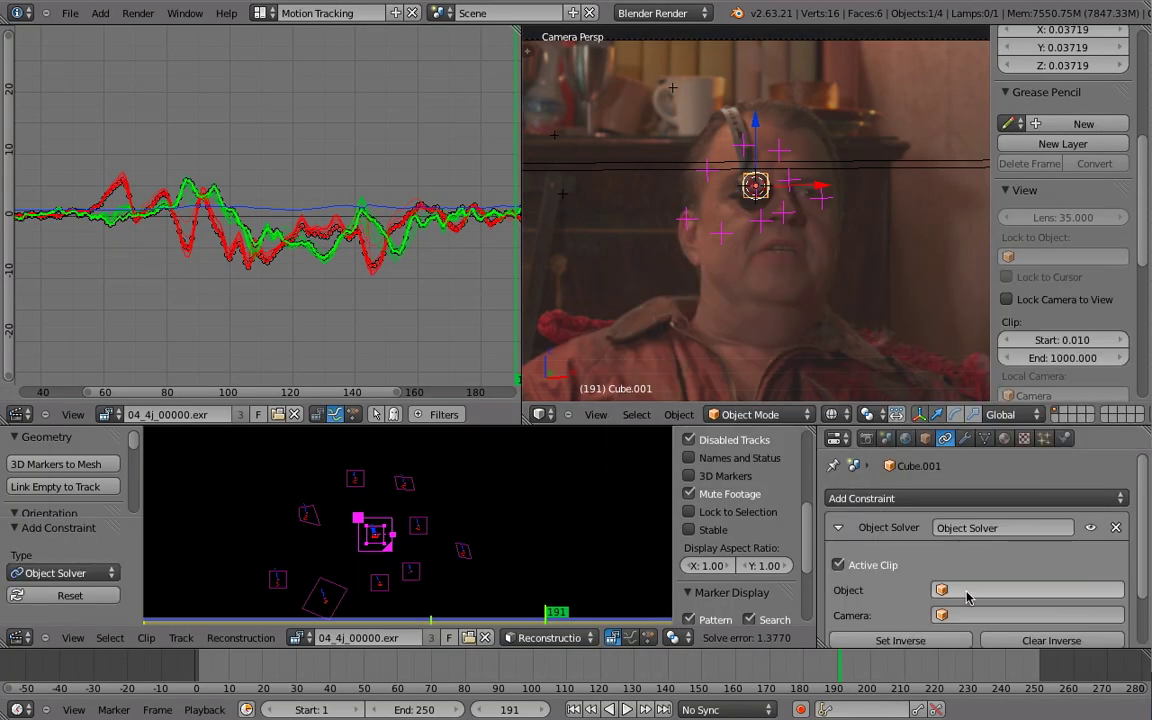
pyautogui.click(1000, 615)
pyautogui.click(959, 431)
# - Play the animation to check that the cube follows the eyepatch
pyautogui.hotkey('ctrl', 'Up')
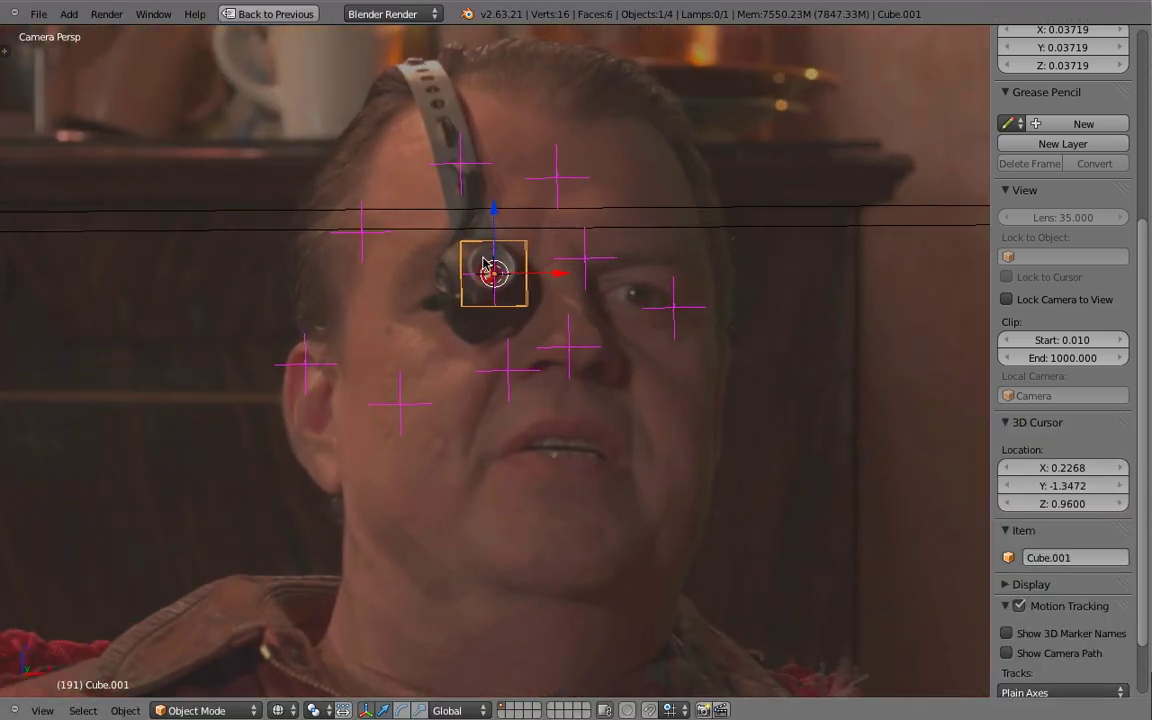
pyautogui.hotkey('alt', 'a')
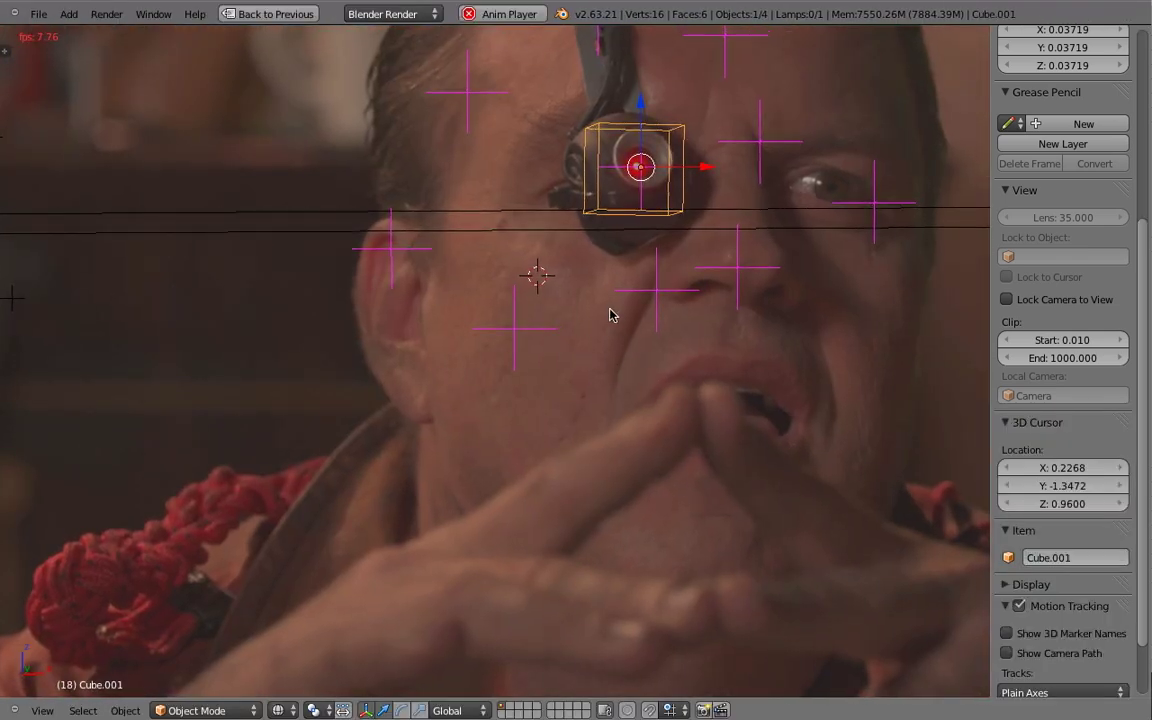
pyautogui.press('Escape')
pyautogui.hotkey('alt', 'a')
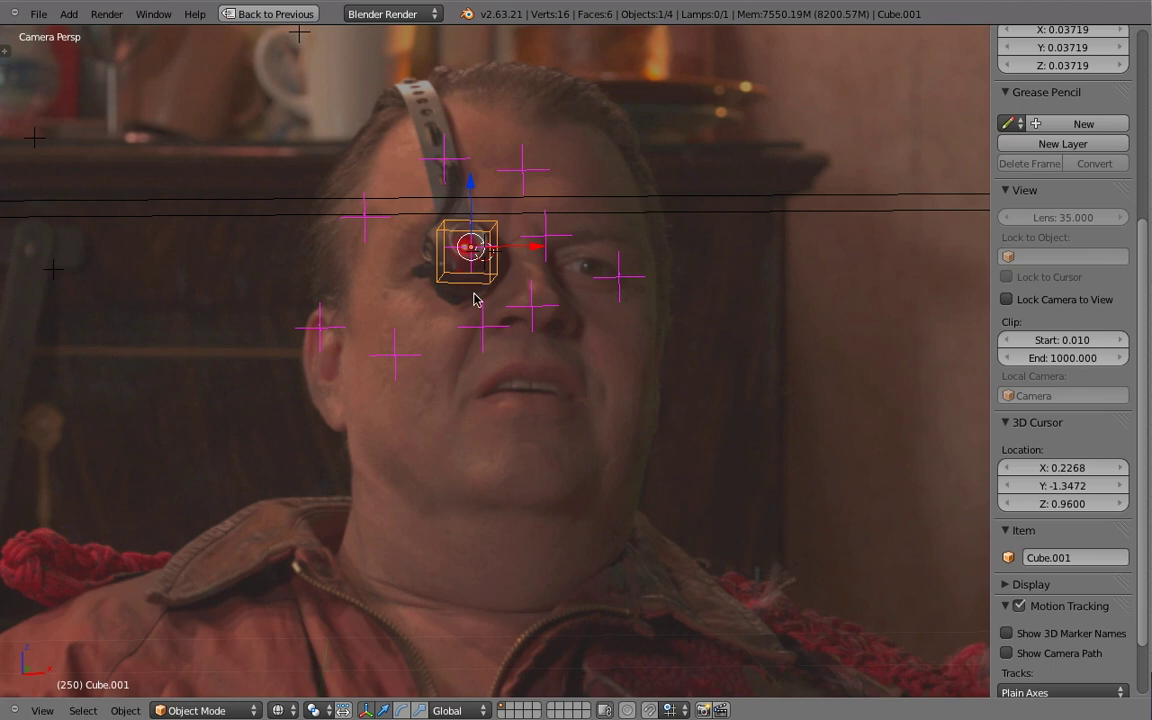
pyautogui.hotkey('ctrl', 'alt', 'o')
# - Link the lib_eyepatch group from eyepatch_extension.blend
pyautogui.click(280, 318)
pyautogui.click(262, 122)
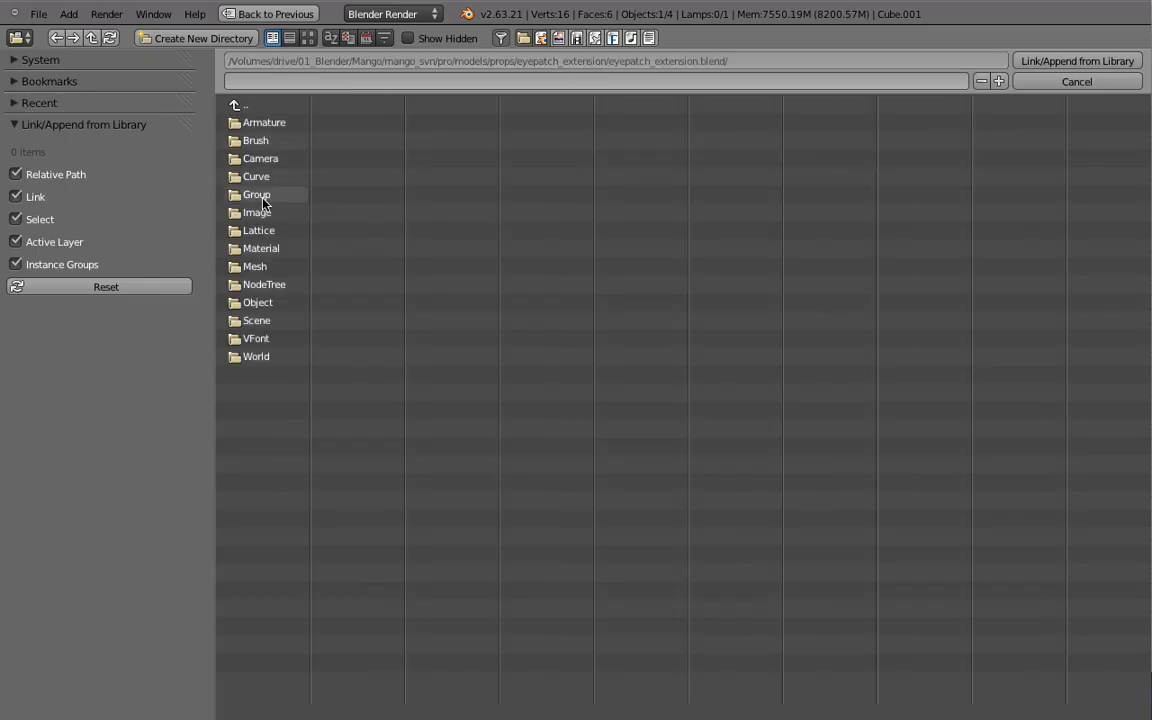
pyautogui.click(265, 190)
pyautogui.doubleClick(278, 140)
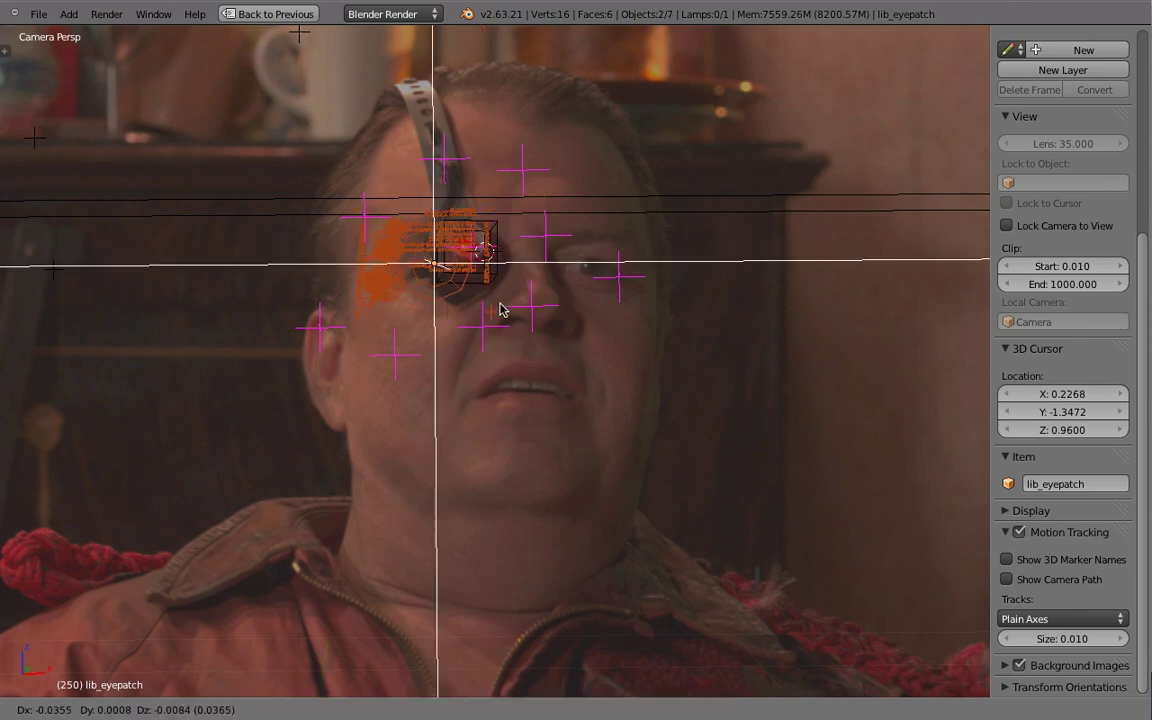
# - Select the tracked cube Cube.001 and play the shot to check the eyepatch
pyautogui.moveTo(458, 288); pyautogui.dragTo(490, 405, button='middle')
pyautogui.moveTo(420, 421)
pyautogui.mouseDown(button='middle')
pyautogui.moveTo(429, 313)
pyautogui.moveTo(398, 294)
pyautogui.moveTo(211, 347)
pyautogui.moveTo(336, 185)
pyautogui.mouseUp(button='middle')
pyautogui.rightClick(336, 185)
pyautogui.press('KP_0')
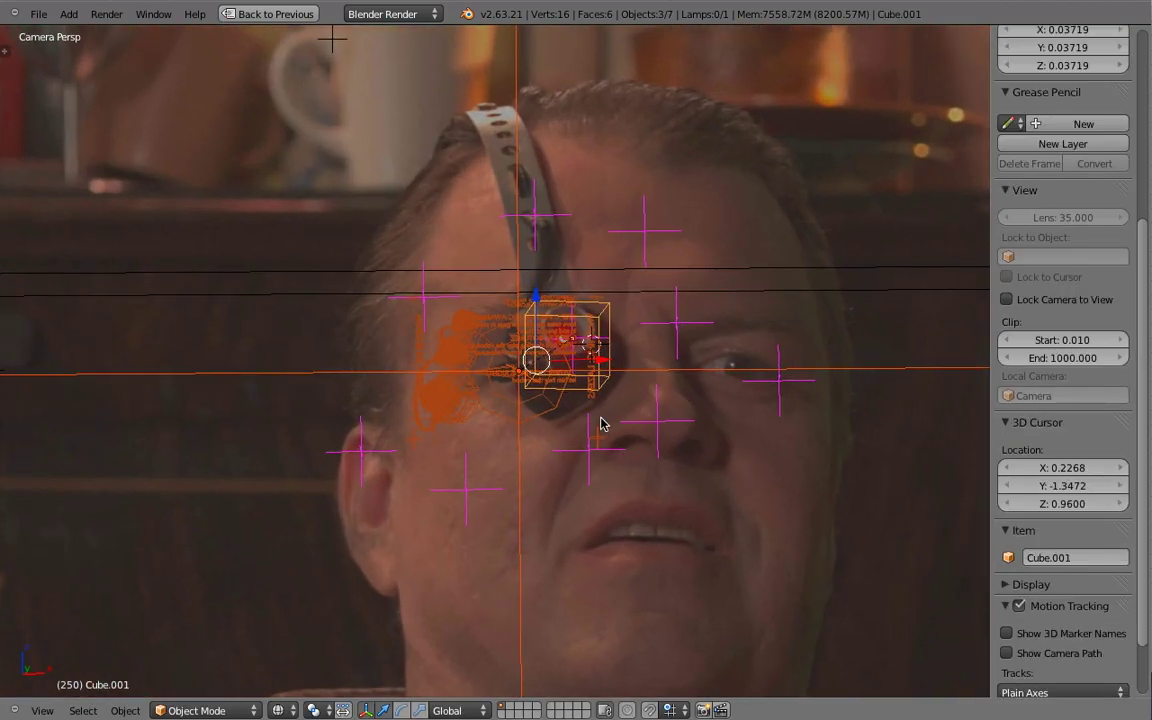
pyautogui.press('r')
pyautogui.press('Escape')
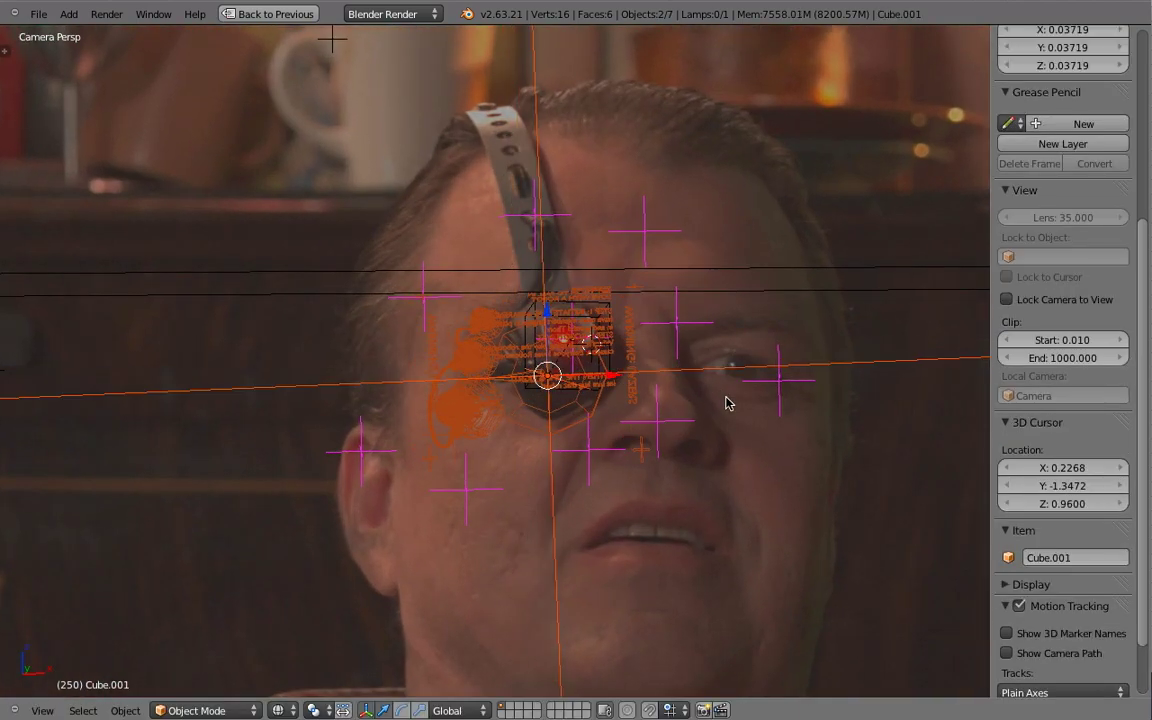
pyautogui.hotkey('alt', 'a')
pyautogui.press('Escape')
# - Move lib_eyepatch to another layer, then select the scene camera
pyautogui.rightClick(476, 355)
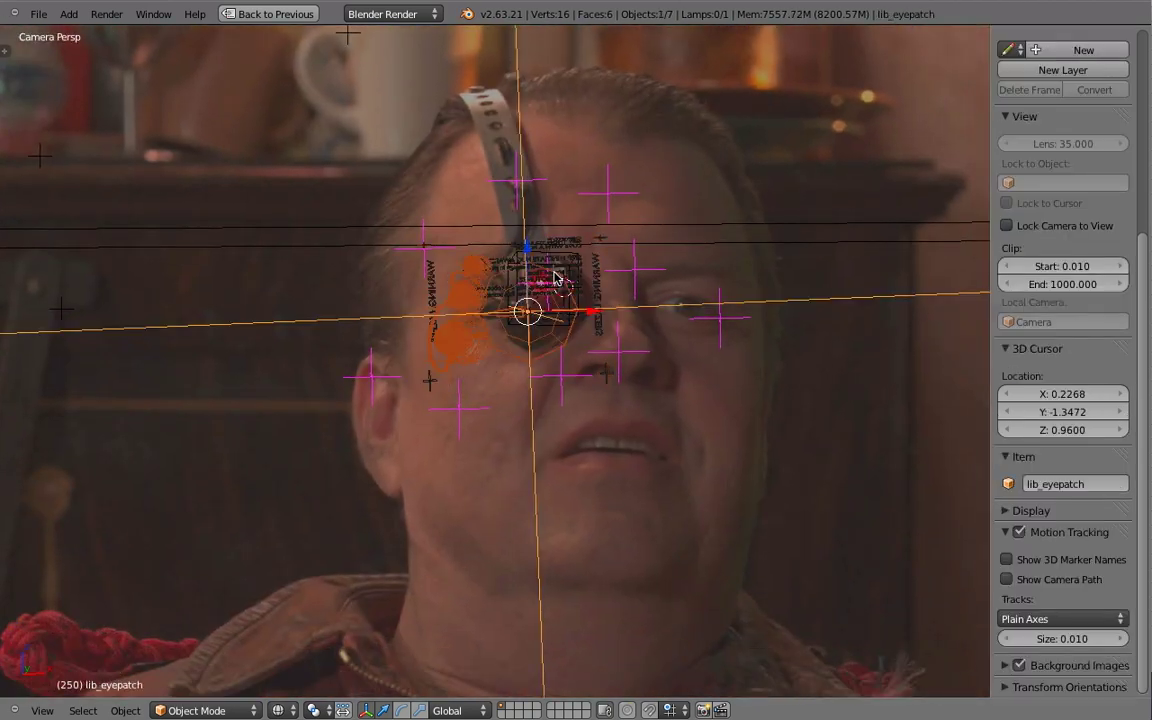
pyautogui.press('m')
pyautogui.rightClick(592, 267)
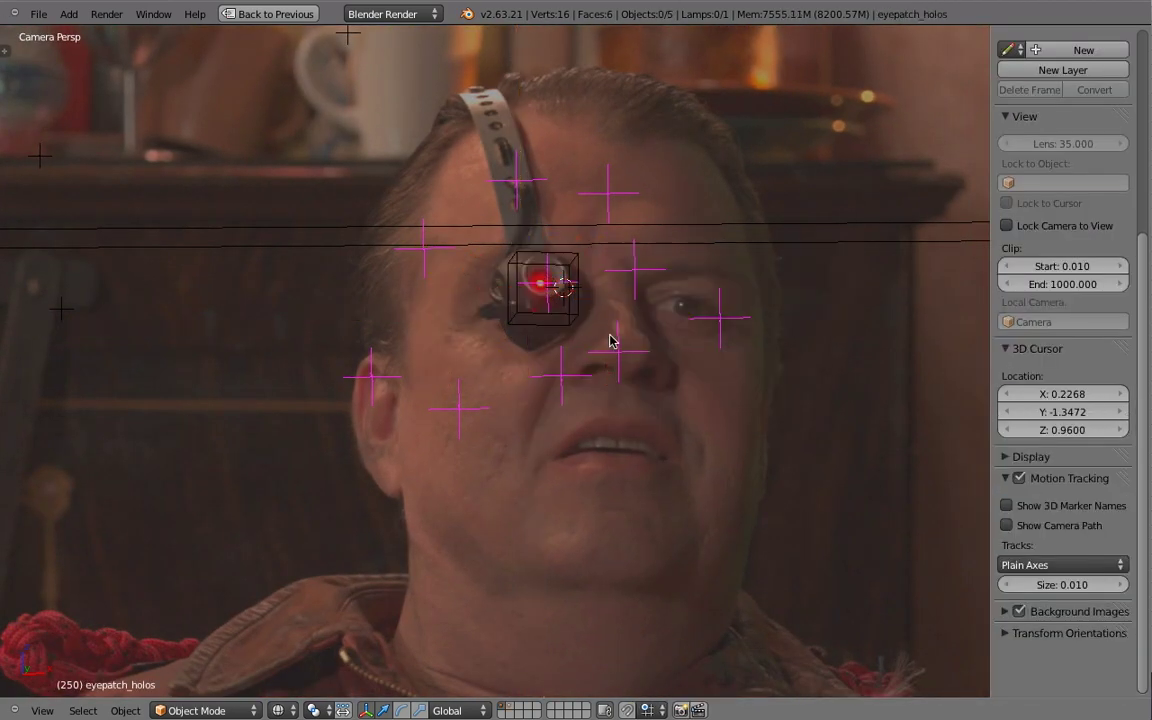
# - Select eyepatch_holos, frame the eyepatch in the camera view and play the shot
pyautogui.keyDown('shift'); pyautogui.click(510, 710); pyautogui.keyUp('shift')
pyautogui.press('a')
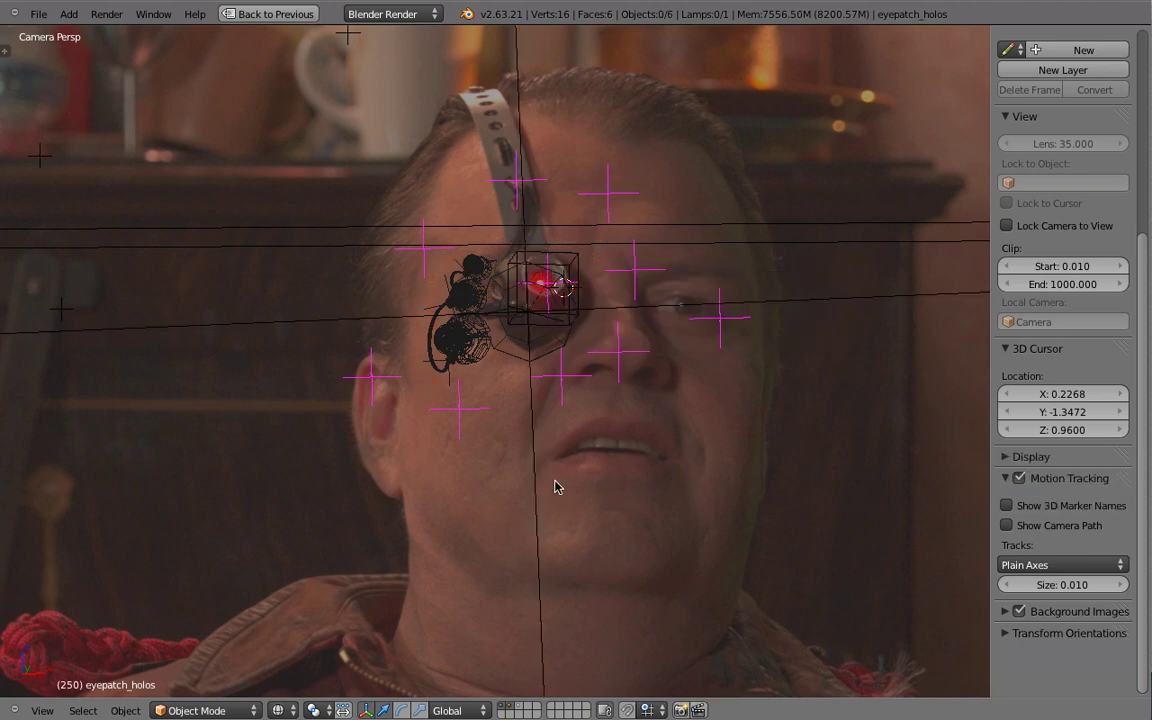
pyautogui.hotkey('ctrl', 'z')
pyautogui.keyDown('shift'); pyautogui.moveTo(545, 424); pyautogui.dragTo(536, 298, button='middle'); pyautogui.keyUp('shift')
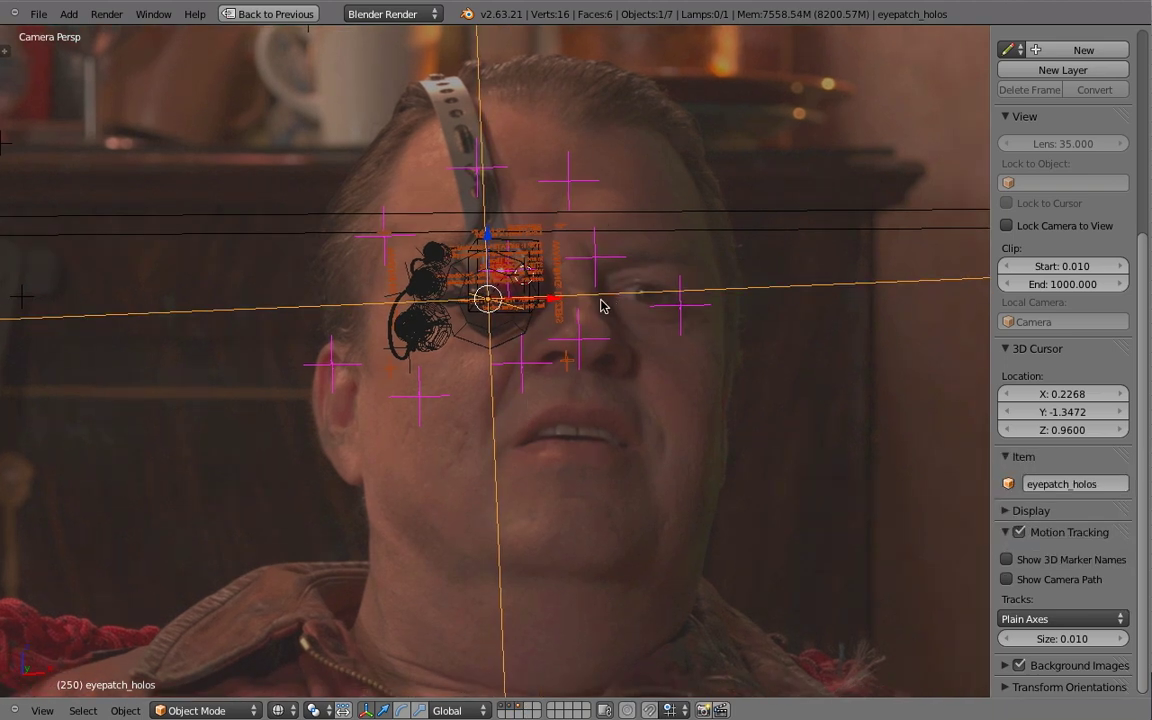
pyautogui.hotkey('alt', 'a')
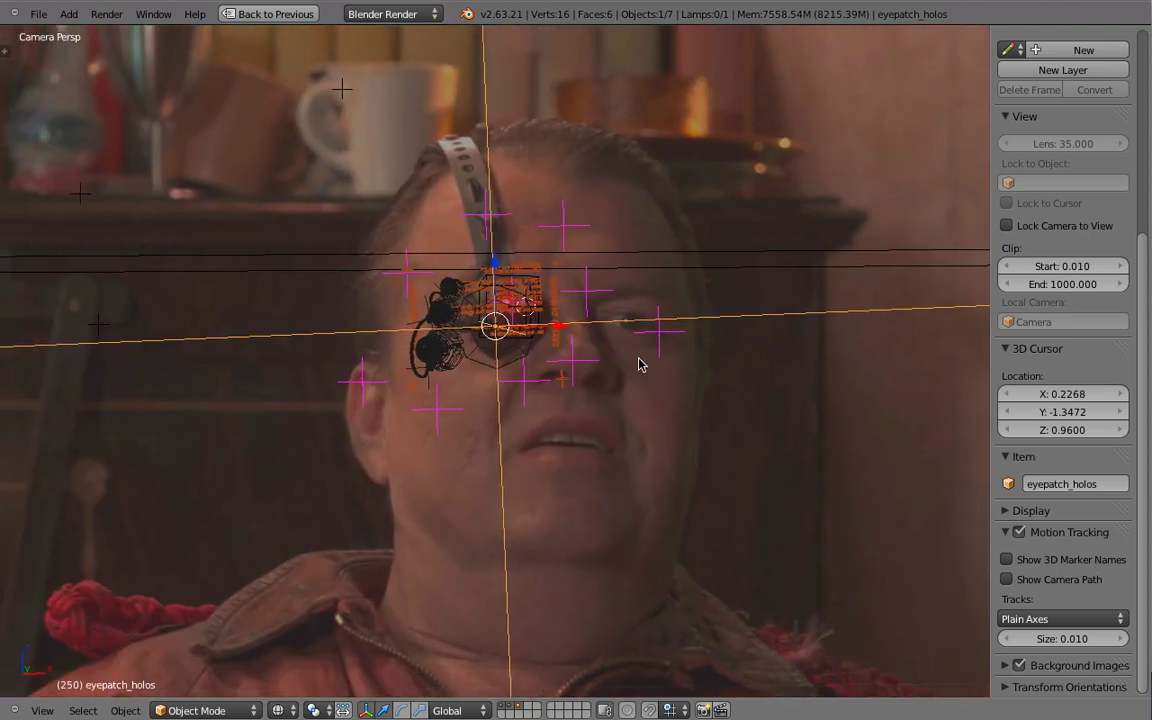
pyautogui.press('Escape')
# - Select the Cube, return to camera view and turn the curve graph area into a Node Editor
pyautogui.moveTo(638, 360)
pyautogui.mouseDown(button='middle')
pyautogui.moveTo(638, 334)
pyautogui.moveTo(465, 380)
pyautogui.moveTo(738, 355)
pyautogui.moveTo(470, 465)
pyautogui.mouseUp(button='middle')
pyautogui.scroll(3, 470, 360)
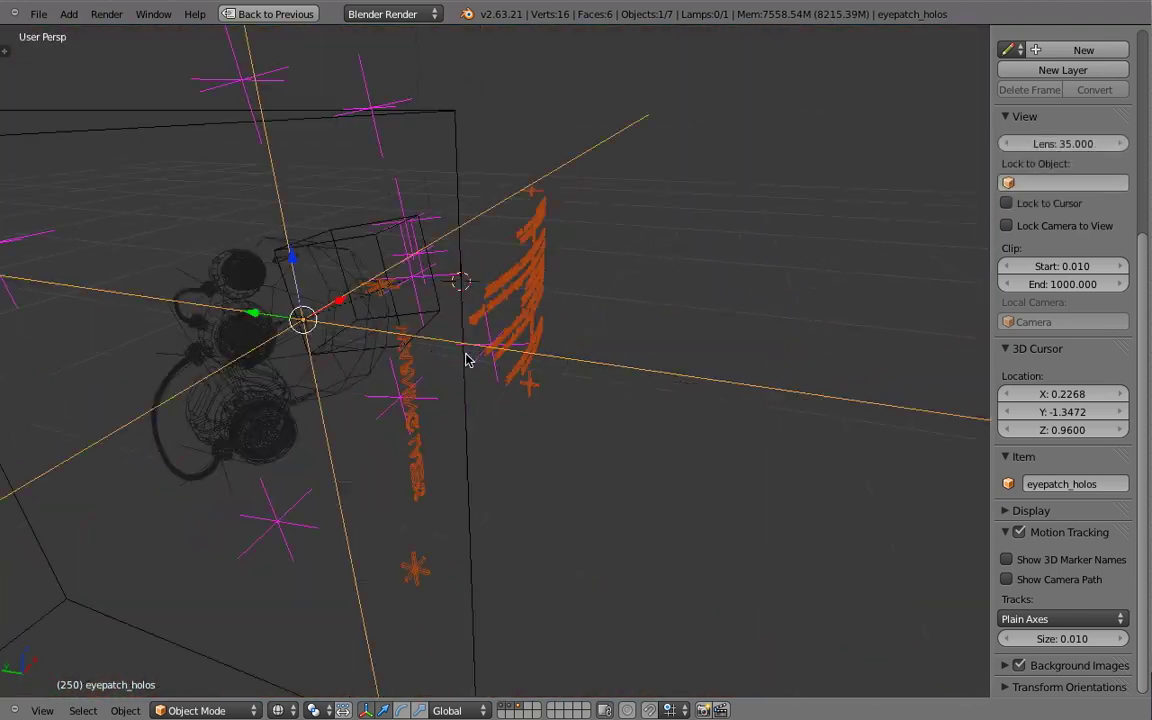
pyautogui.rightClick(452, 170)
pyautogui.scroll(-2, 452, 231)
pyautogui.scroll(-3, 483, 224)
pyautogui.press('KP_0')
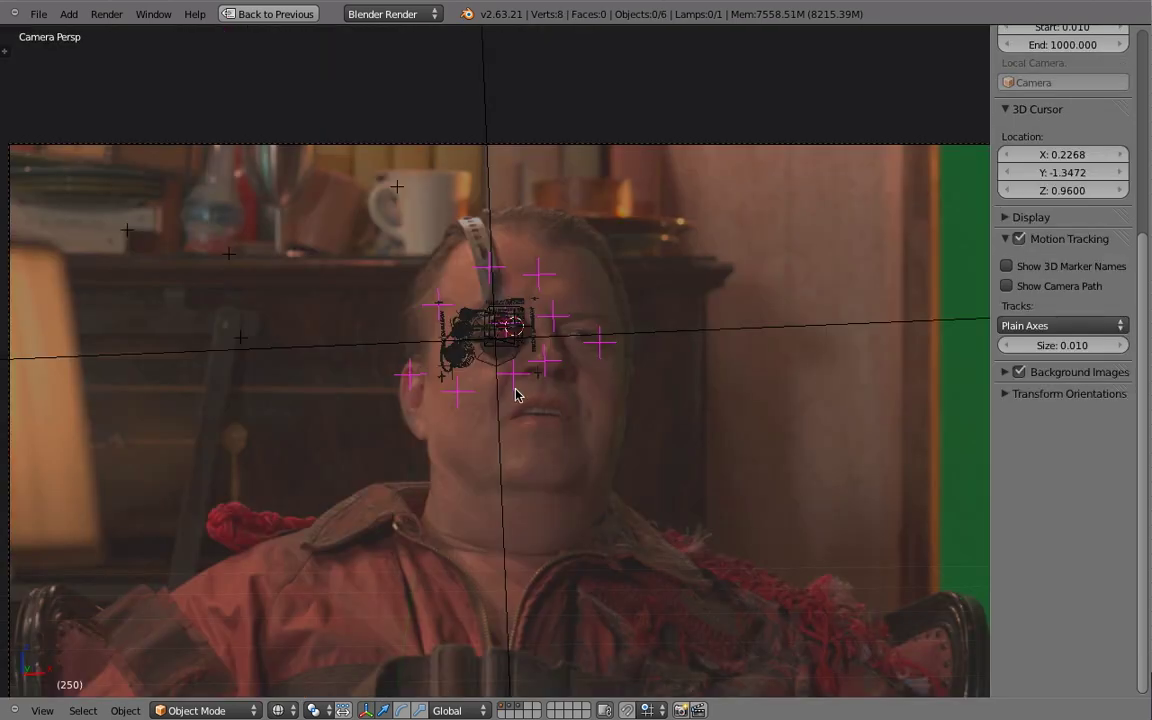
pyautogui.hotkey('ctrl', 'Up')
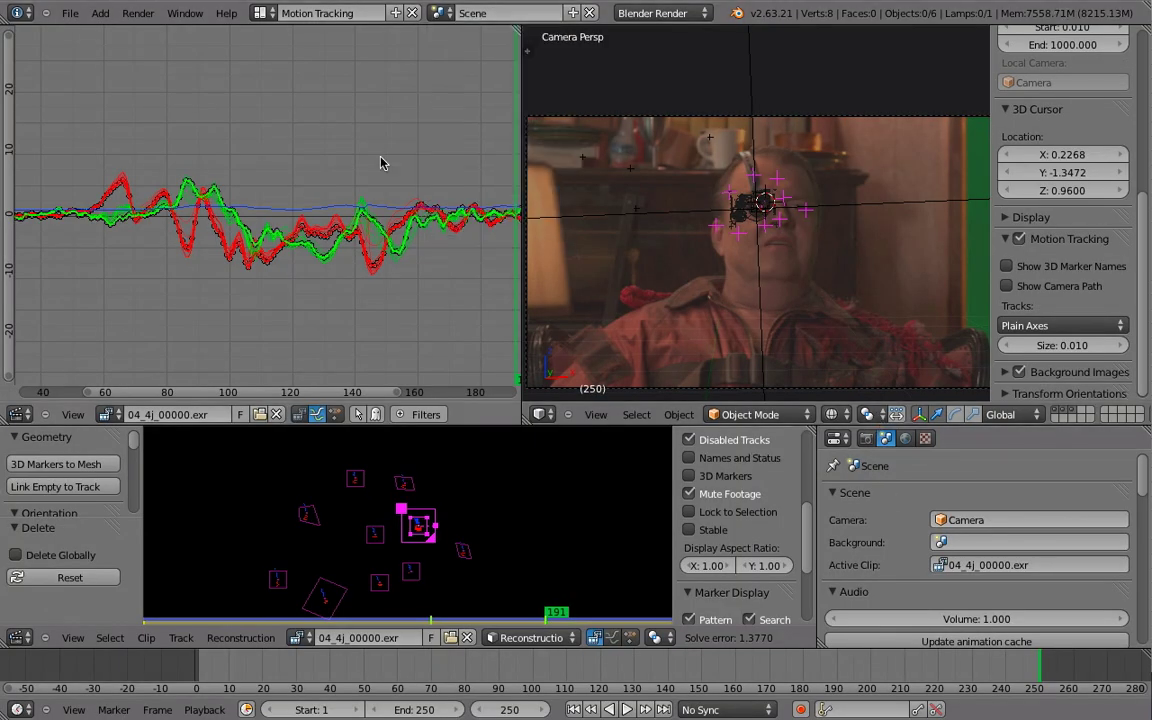
pyautogui.click(30, 415)
# - Enable compositing nodes with Backdrop and show the World settings
pyautogui.click(77, 224)
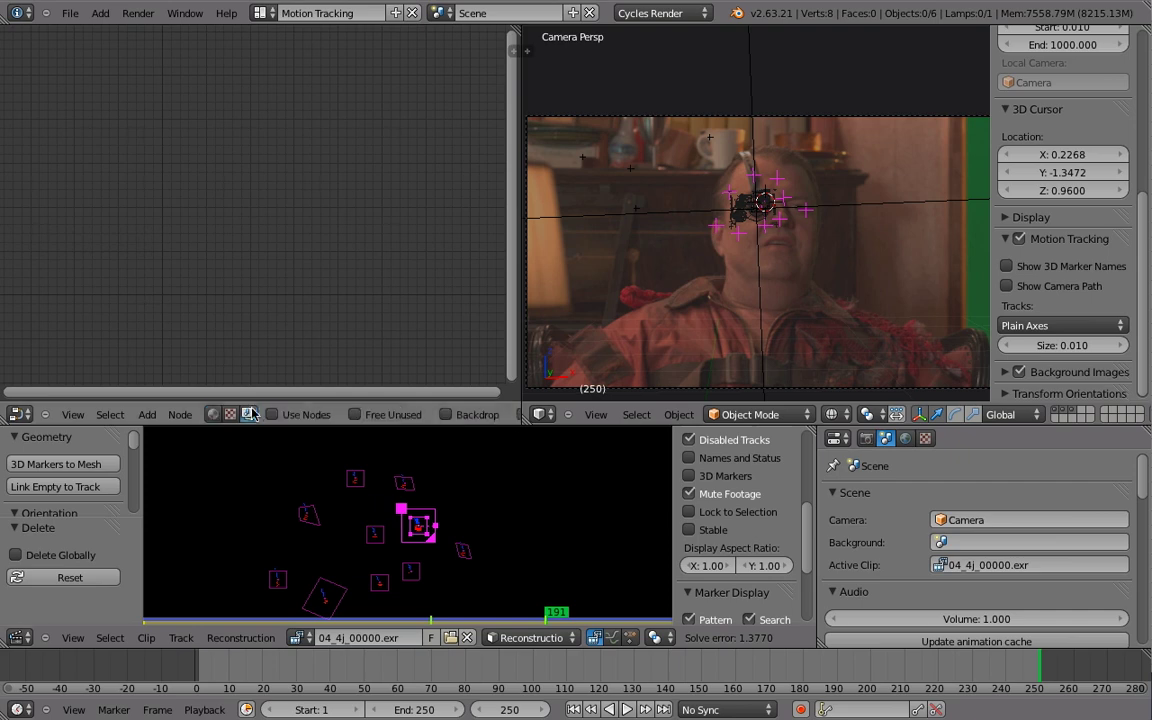
pyautogui.click(272, 414)
pyautogui.click(441, 414)
pyautogui.click(905, 438)
pyautogui.scroll(-1, 1035, 566)
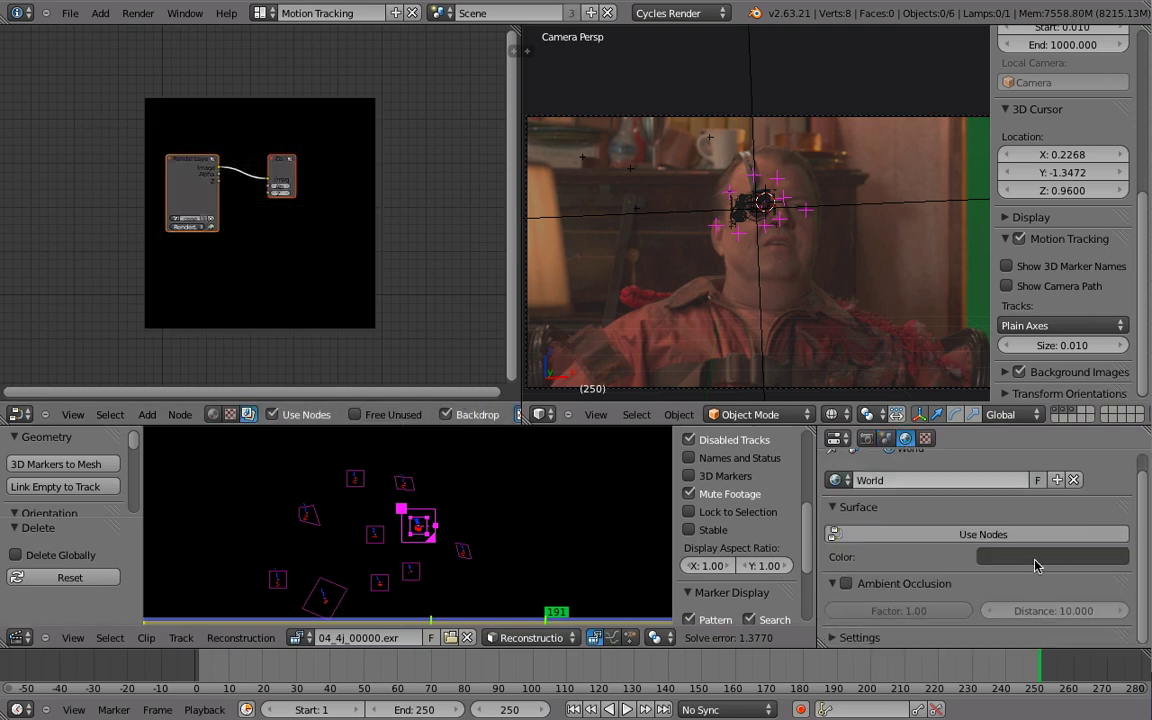
# - Append the face object from 04_4j.blend's Object folder
pyautogui.hotkey('ctrl', 'Up')
pyautogui.hotkey('shift', 'F1')
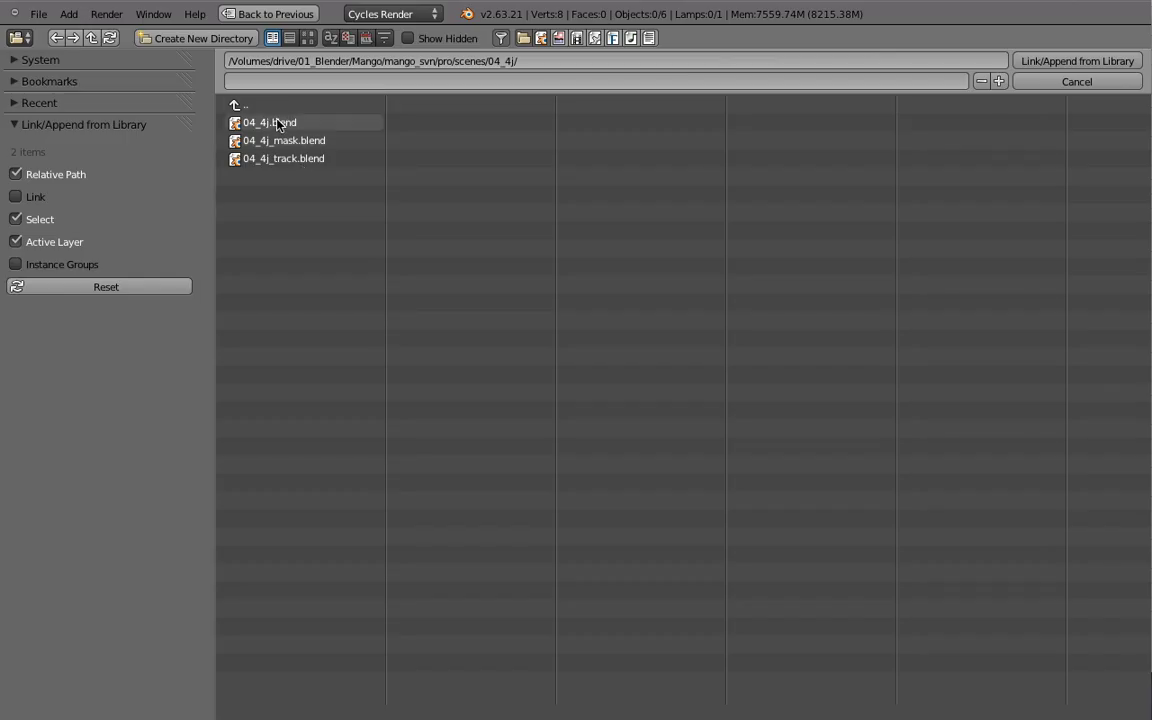
pyautogui.click(258, 120)
pyautogui.click(265, 300)
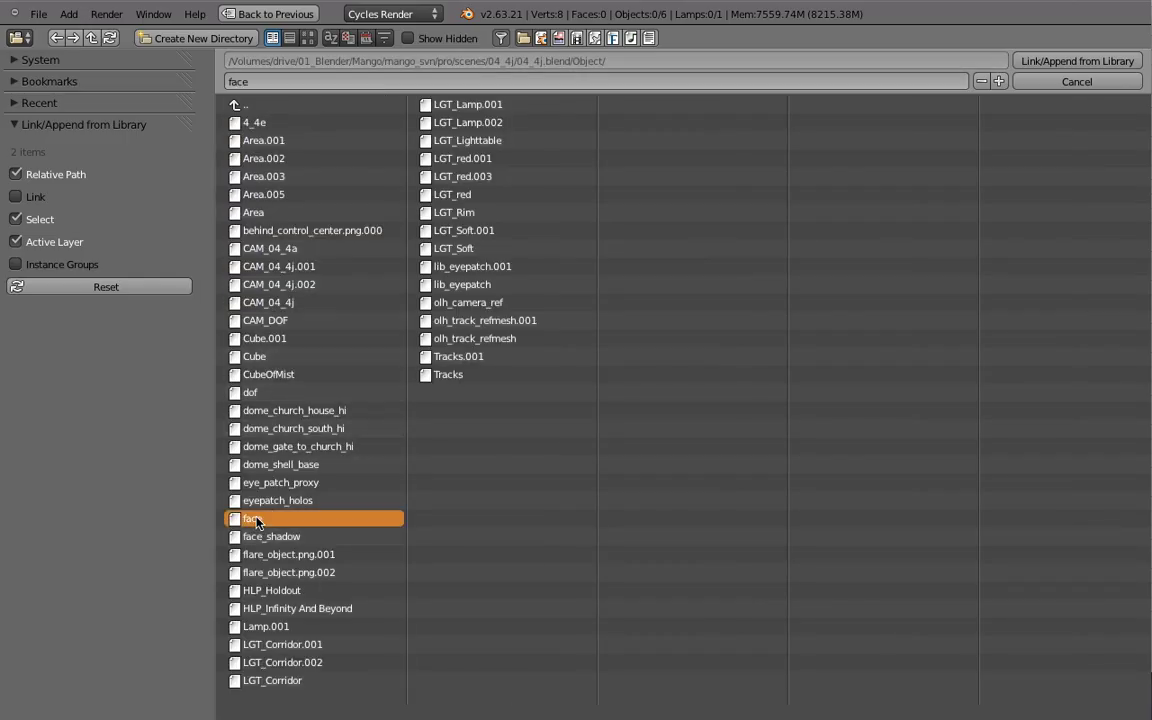
pyautogui.click(1020, 66)
# - Add the tracked cube to the face selection and dismiss the parenting options
pyautogui.moveTo(560, 330); pyautogui.dragTo(631, 370, button='middle')
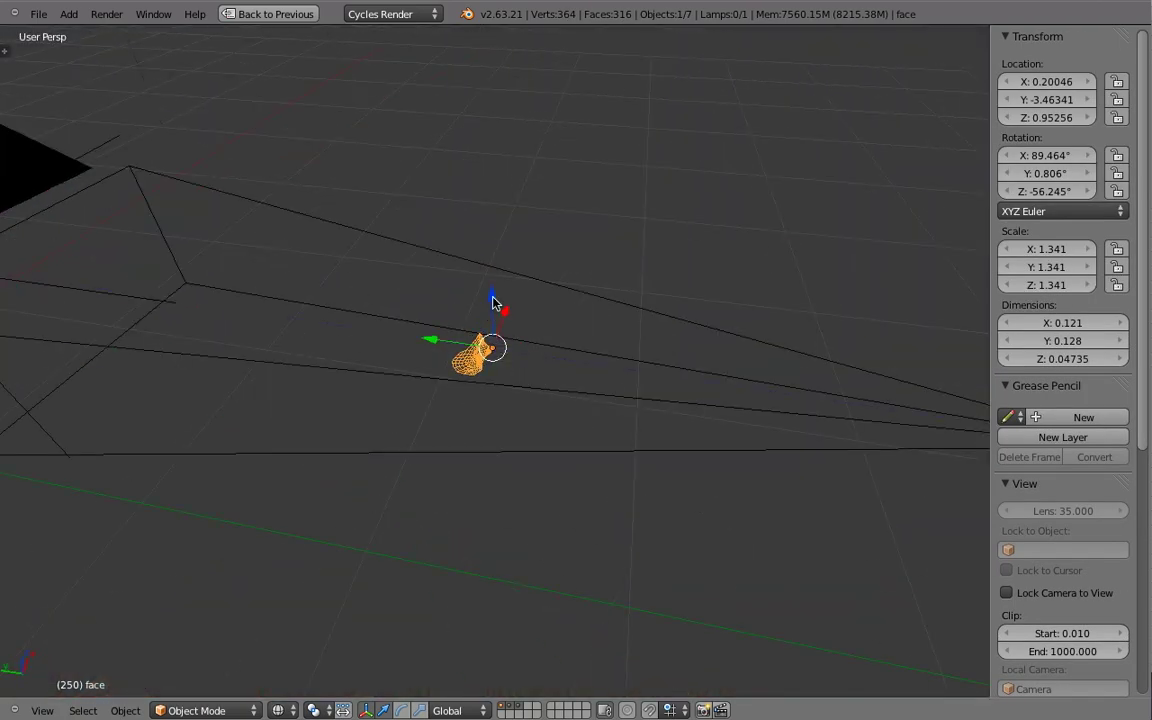
pyautogui.scroll(-3, 631, 370)
pyautogui.moveTo(530, 368); pyautogui.dragTo(614, 240, button='middle')
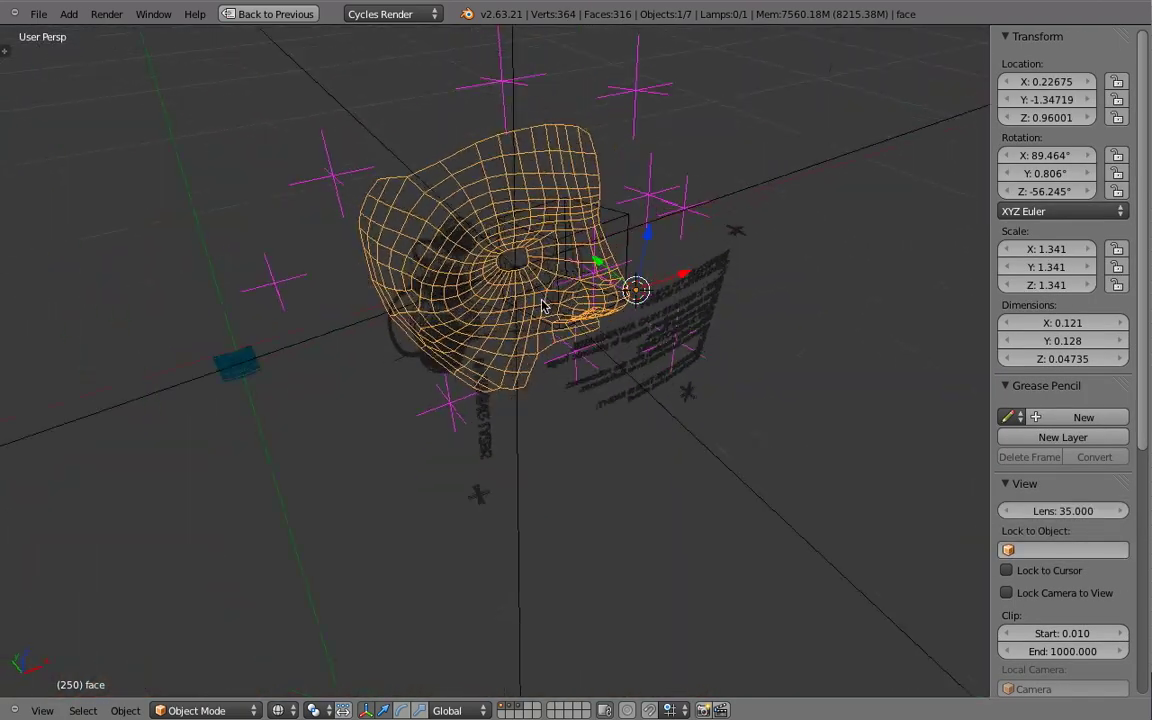
pyautogui.keyDown('shift'); pyautogui.rightClick(614, 225); pyautogui.keyUp('shift')
pyautogui.hotkey('ctrl', 'p')
pyautogui.click(614, 219)
pyautogui.press('KP_0')
# - Resize the face mesh, enlarging it to scale 3.003
pyautogui.rightClick(548, 437)
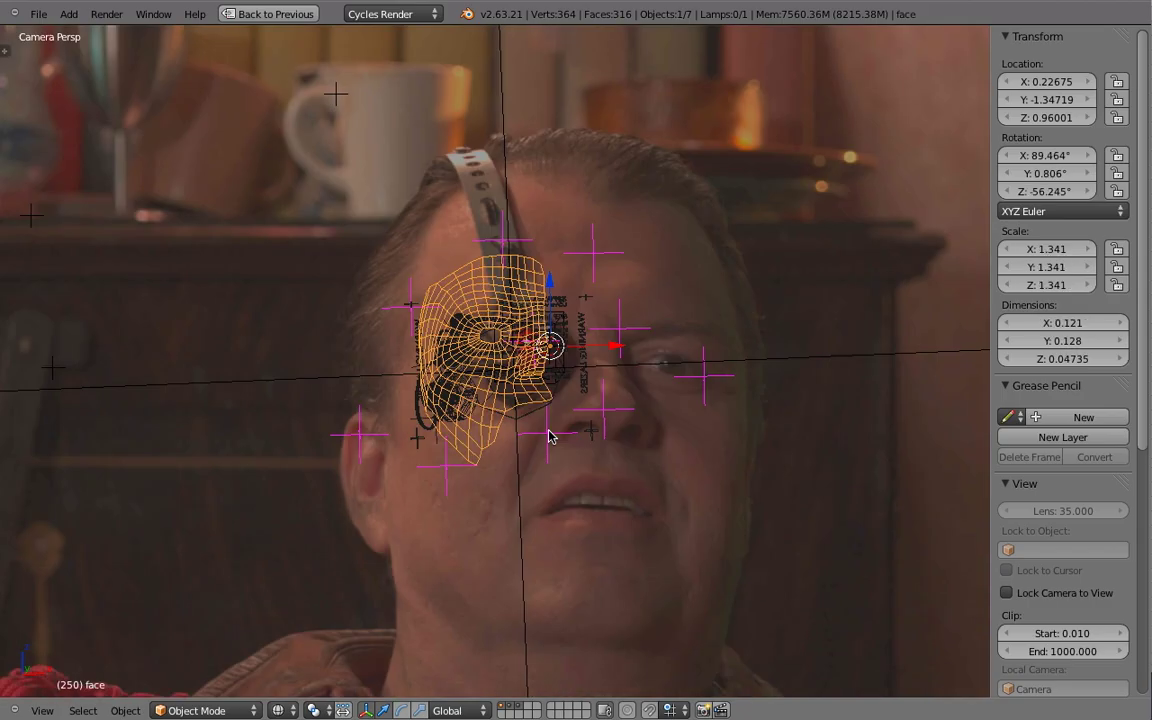
pyautogui.press('s')
pyautogui.click(678, 430)
pyautogui.press('s')
pyautogui.click(681, 458)
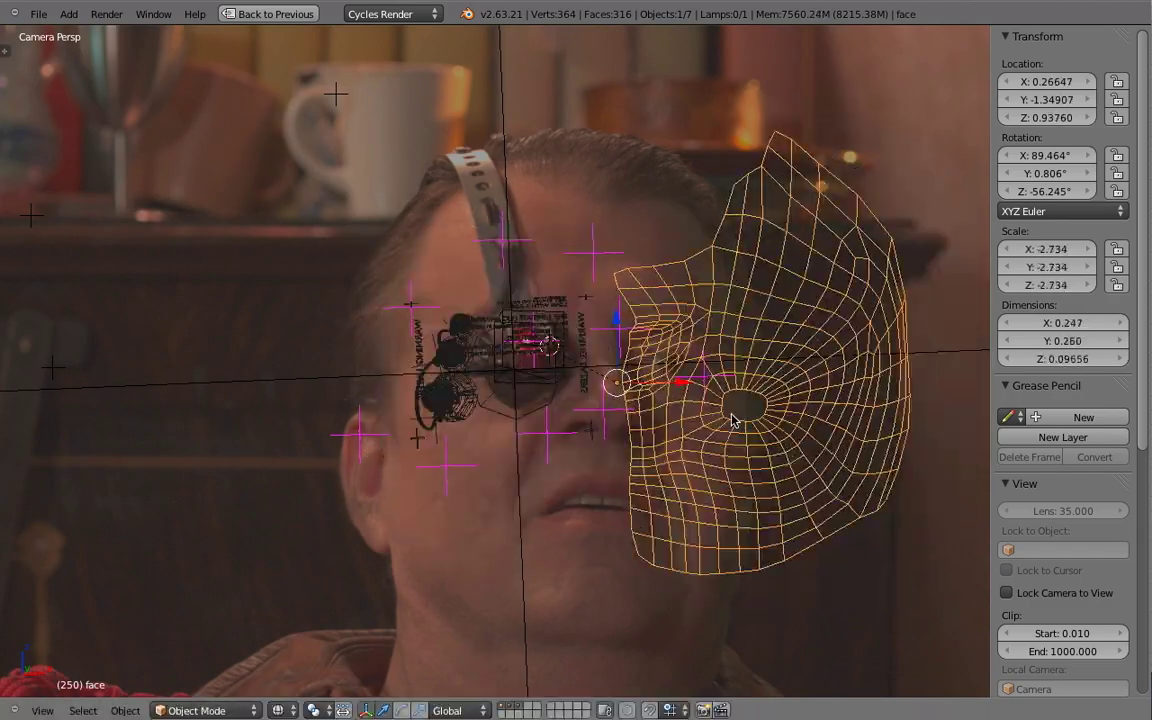
pyautogui.hotkey('ctrl', 'z')
pyautogui.press('s')
pyautogui.click(717, 453)
# - Place the face mesh over the actor's face and shrink it to scale 2.650
pyautogui.moveTo(717, 453)
pyautogui.mouseDown(button='middle')
pyautogui.moveTo(512, 414)
pyautogui.moveTo(471, 311)
pyautogui.moveTo(500, 300)
pyautogui.mouseUp(button='middle')
pyautogui.press('g')
pyautogui.click(556, 360)
pyautogui.press('KP_0')
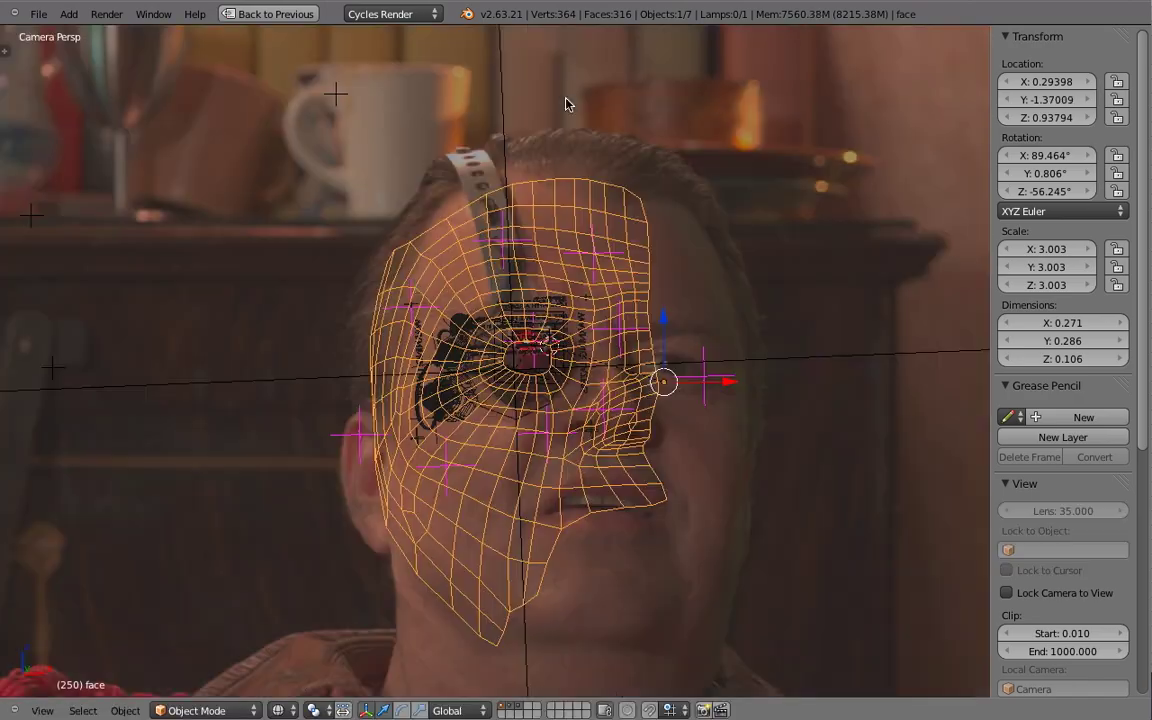
pyautogui.press('s')
pyautogui.click(555, 495)
pyautogui.press('KP_0')
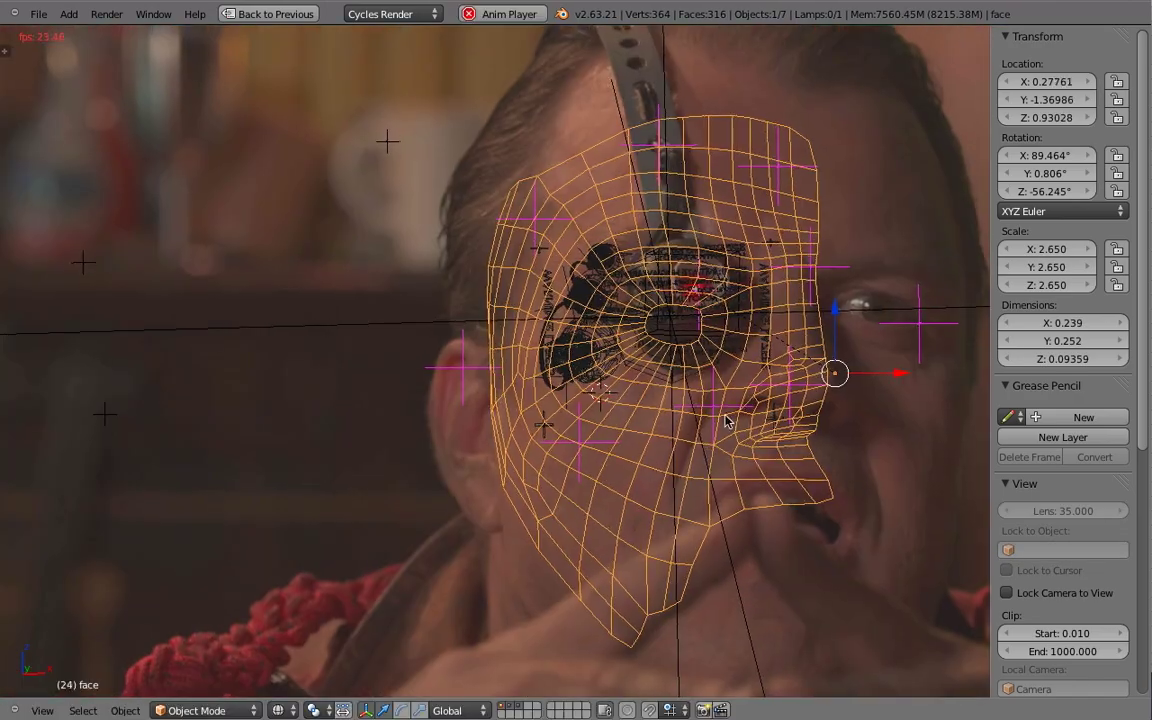
pyautogui.press('KP_Decimal')
# - In solid shading, move the face mesh to a separate layer and show that layer
pyautogui.rightClick(604, 508)
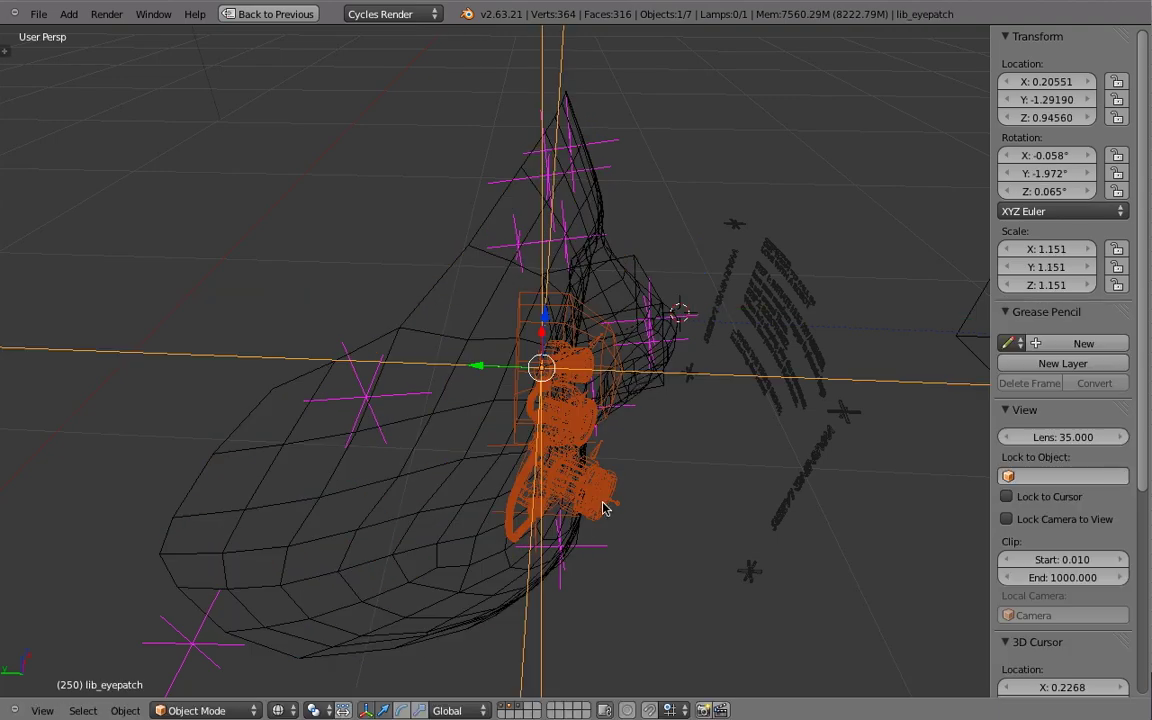
pyautogui.press('z')
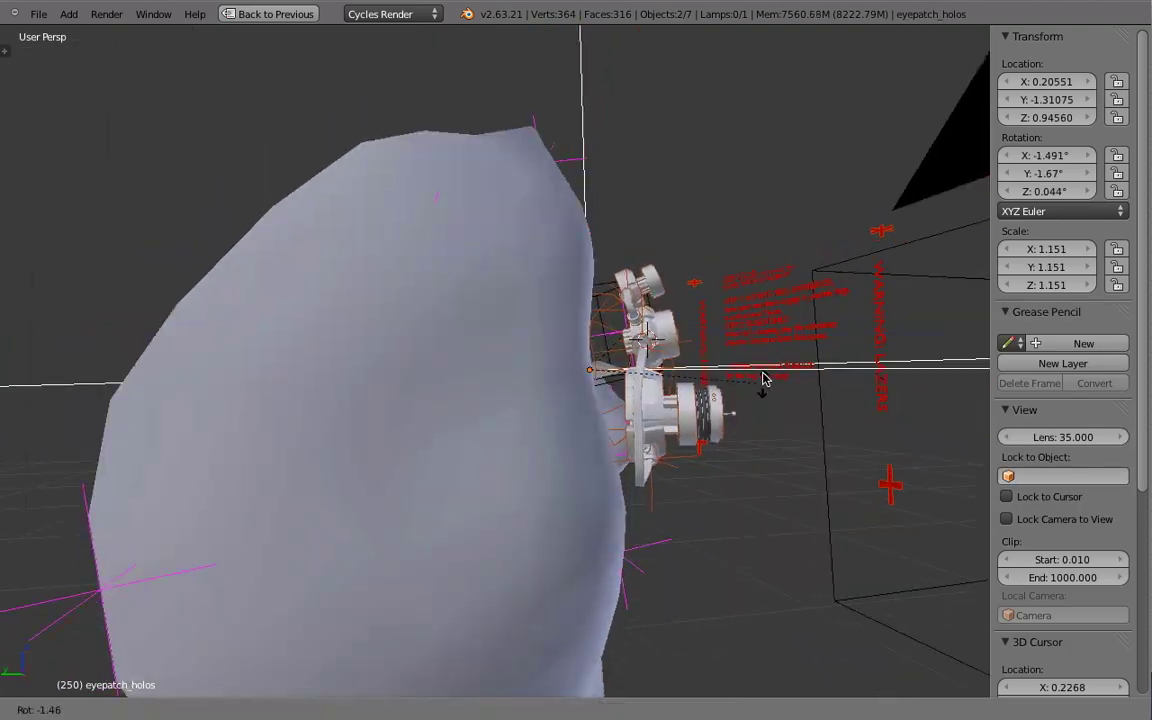
pyautogui.moveTo(604, 373)
pyautogui.mouseDown(button='middle')
pyautogui.moveTo(755, 425)
pyautogui.moveTo(746, 393)
pyautogui.mouseUp(button='middle')
pyautogui.rightClick(398, 334)
pyautogui.press('m')
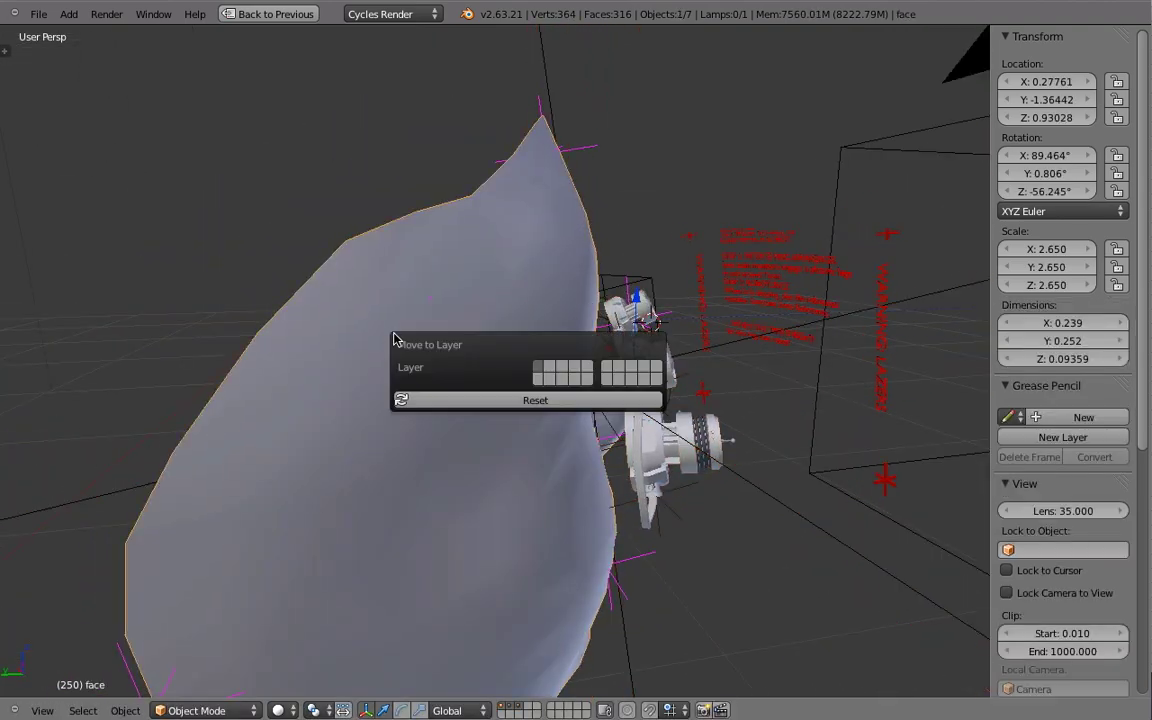
pyautogui.click(545, 365)
pyautogui.hotkey('shift', '2')
# - Play the shot in wireframe camera view to check the face tracking
pyautogui.press('KP_0')
pyautogui.press('z')
pyautogui.hotkey('alt', 'a')
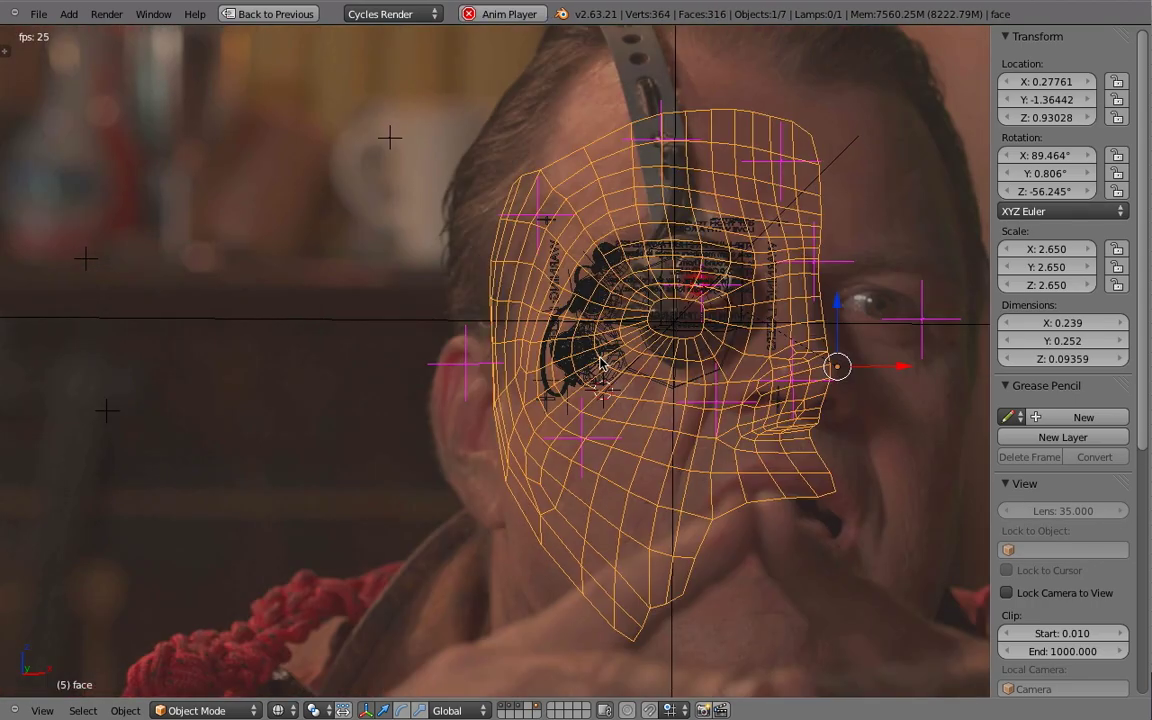
pyautogui.press('Escape')
pyautogui.hotkey('alt', 'a')
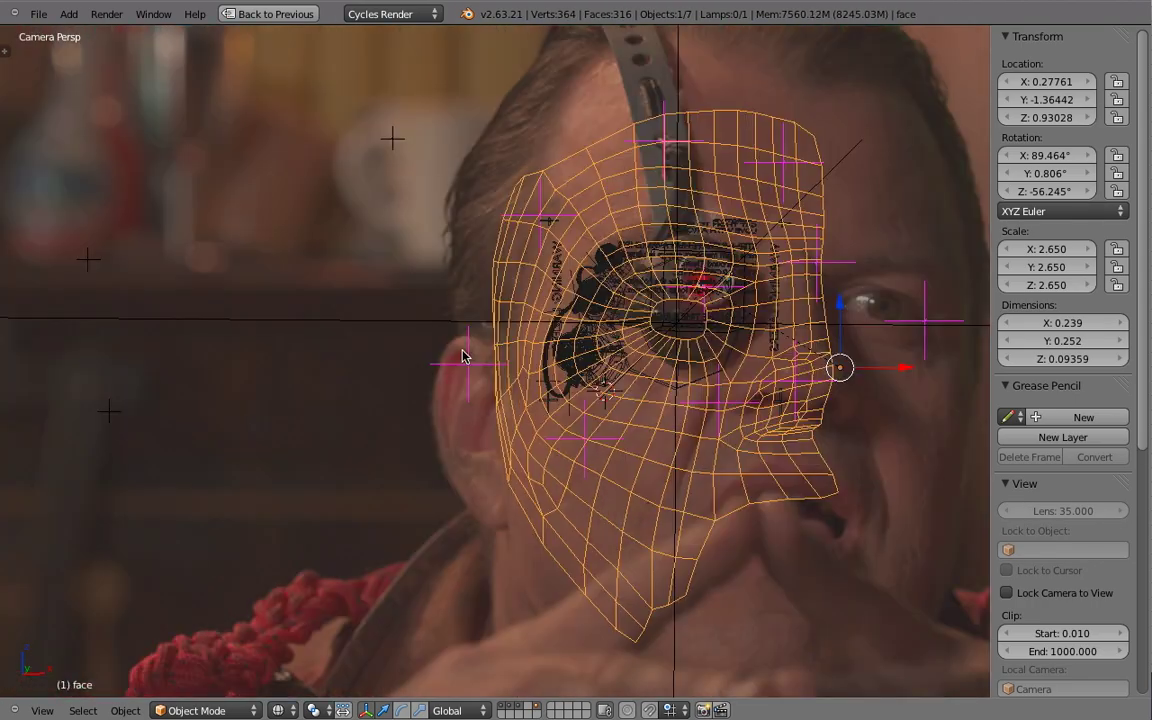
pyautogui.hotkey('shift', 'F1')
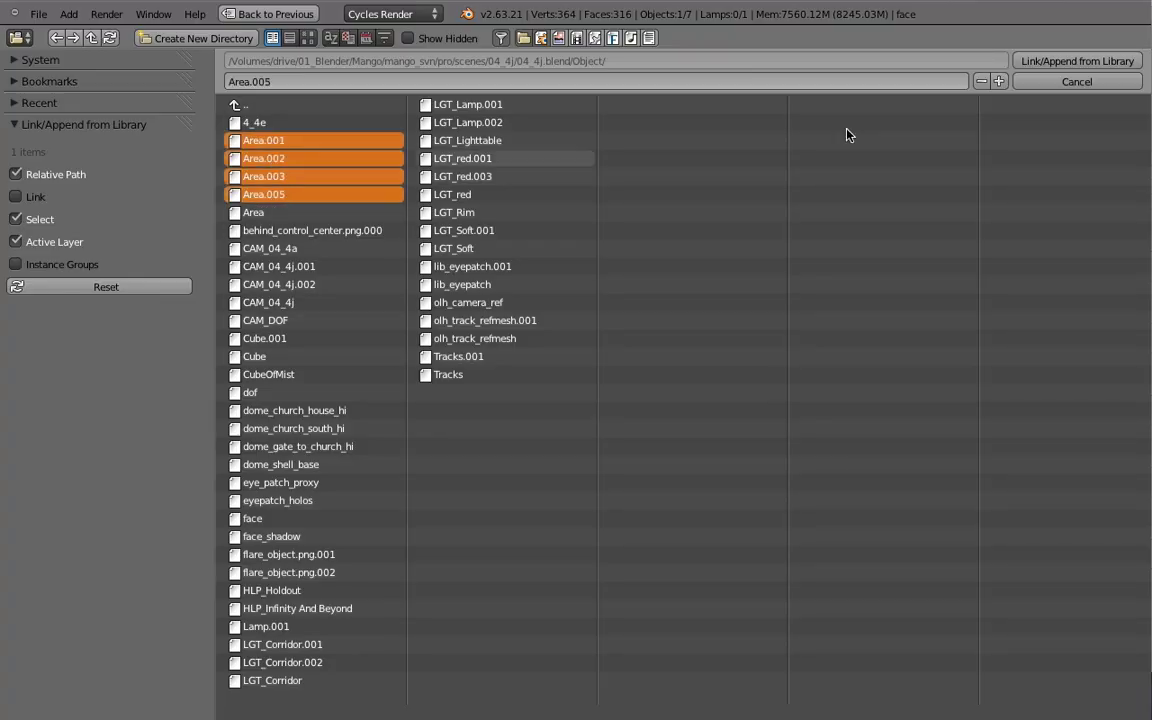
# - Bring the four Area lamps into the scene and move them into place from top view
pyautogui.press('Escape')
pyautogui.press('KP_7')
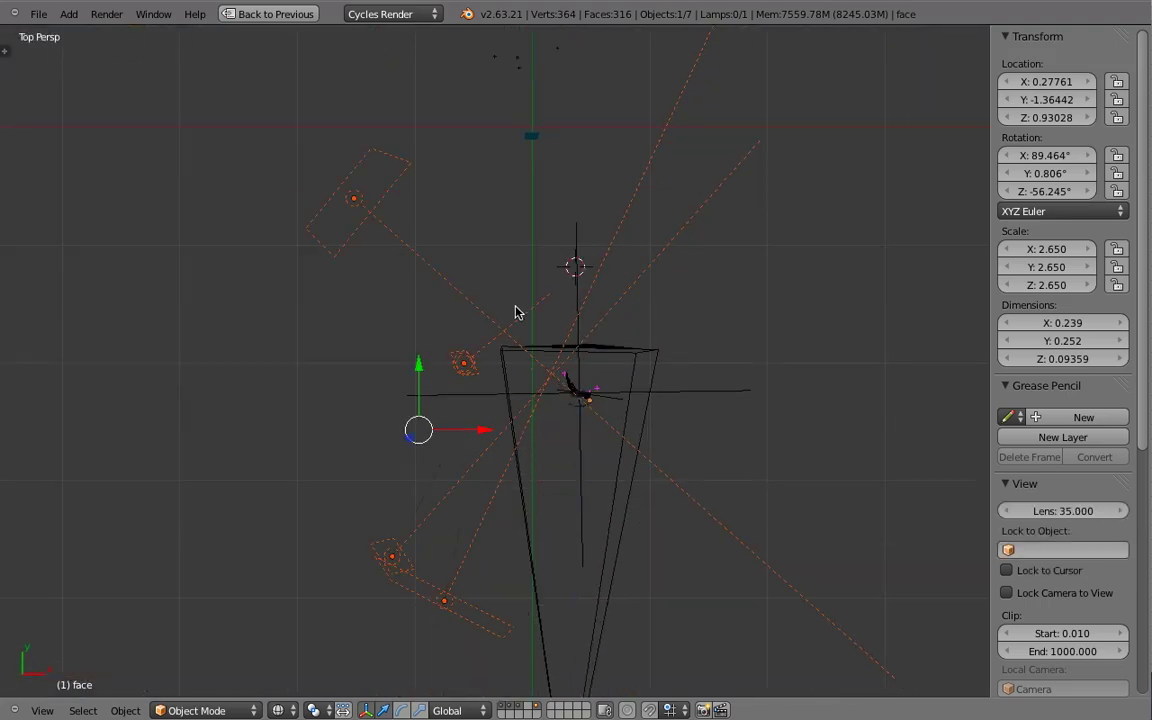
pyautogui.press('g')
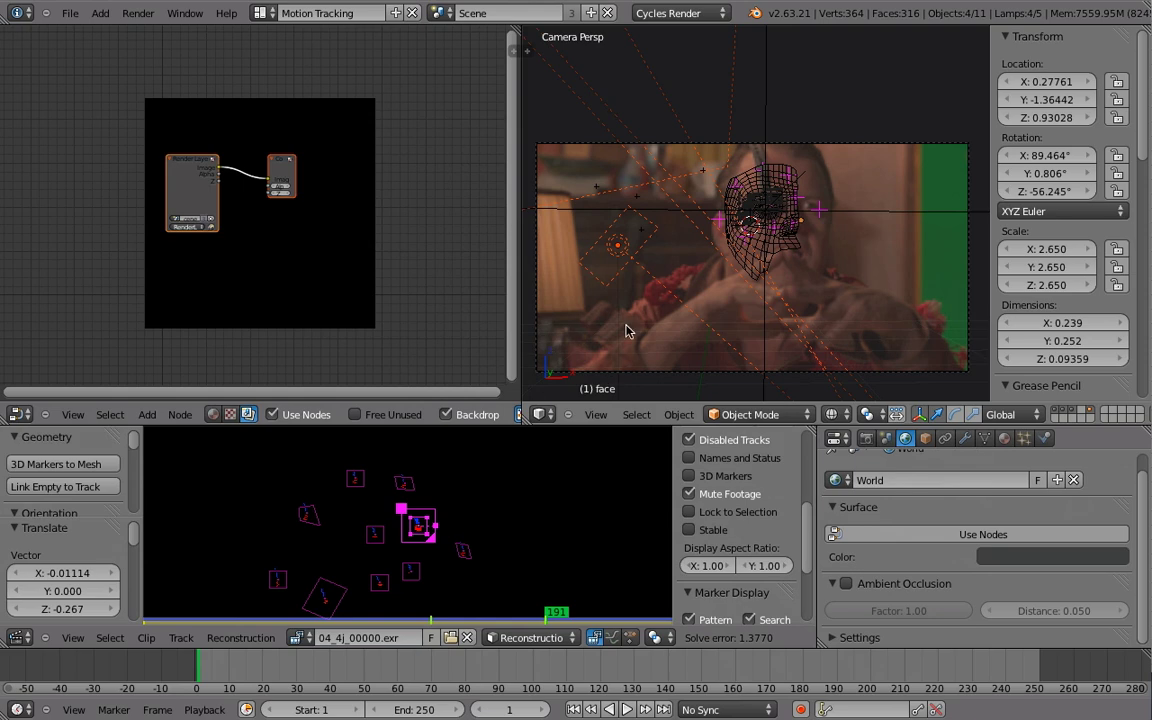
pyautogui.moveTo(831, 428); pyautogui.dragTo(870, 290)
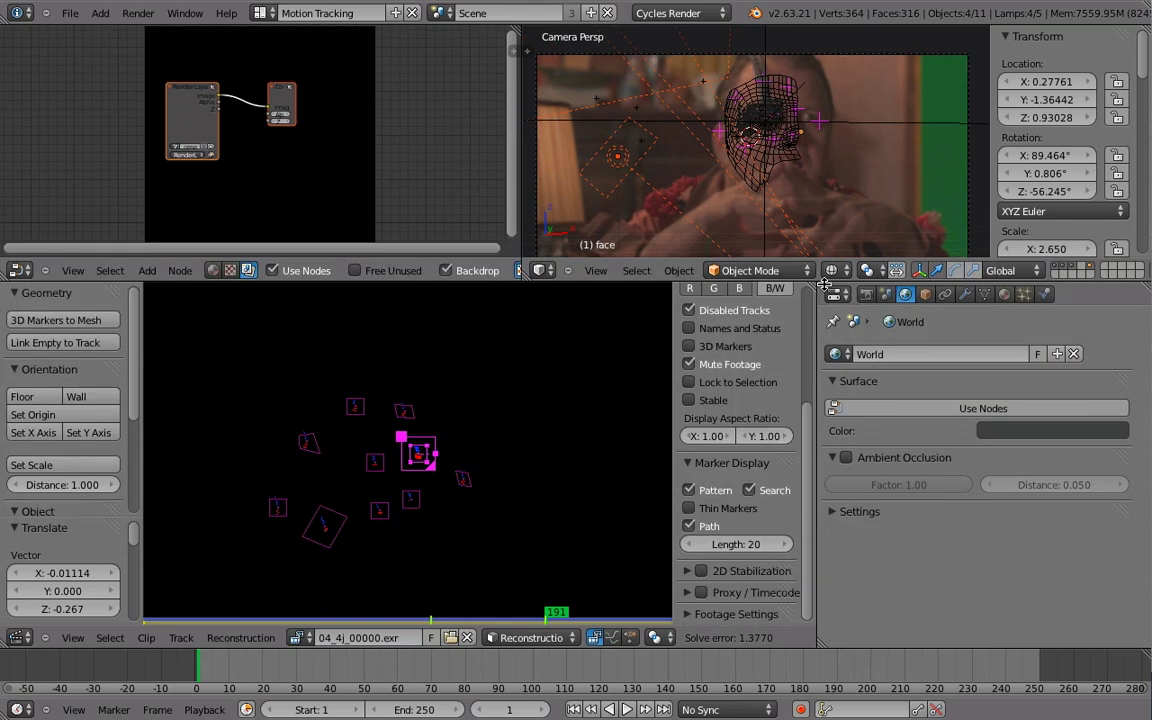
# - Set the render resolution to 1920×1012 and crop the background footage to the camera frame
pyautogui.click(866, 298)
pyautogui.scroll(-3, 960, 450)
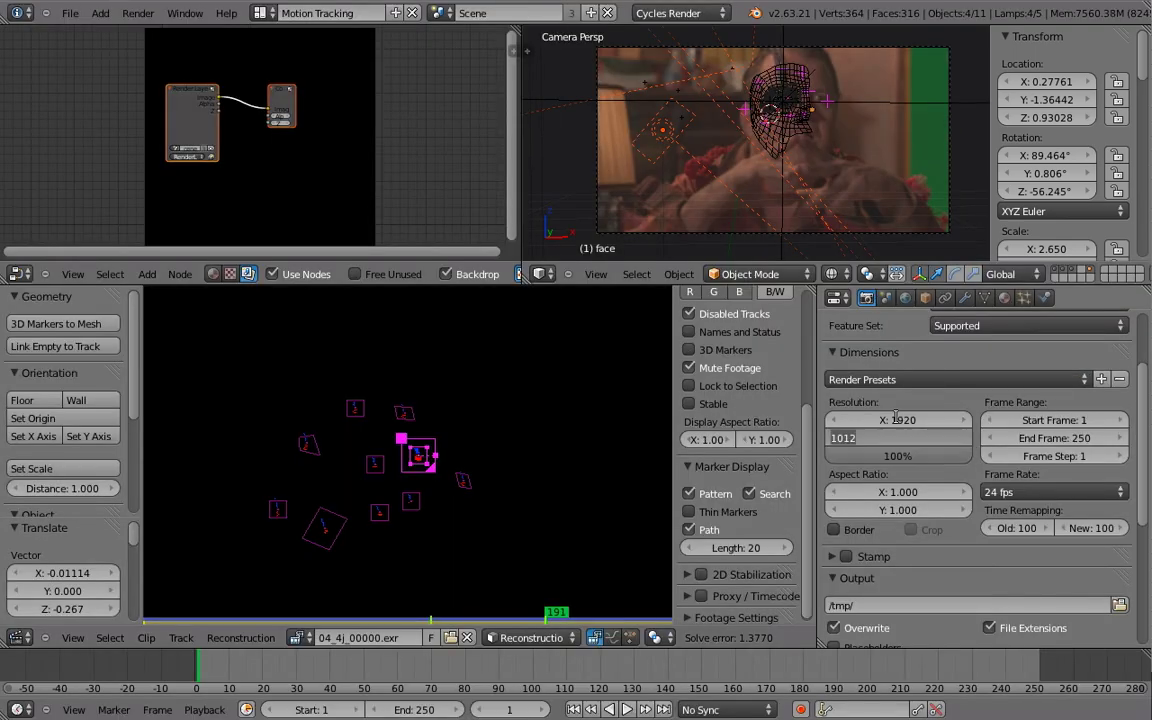
pyautogui.hotkey('ctrl', 'Up')
pyautogui.scroll(-5, 1043, 458)
pyautogui.scroll(-3, 1043, 458)
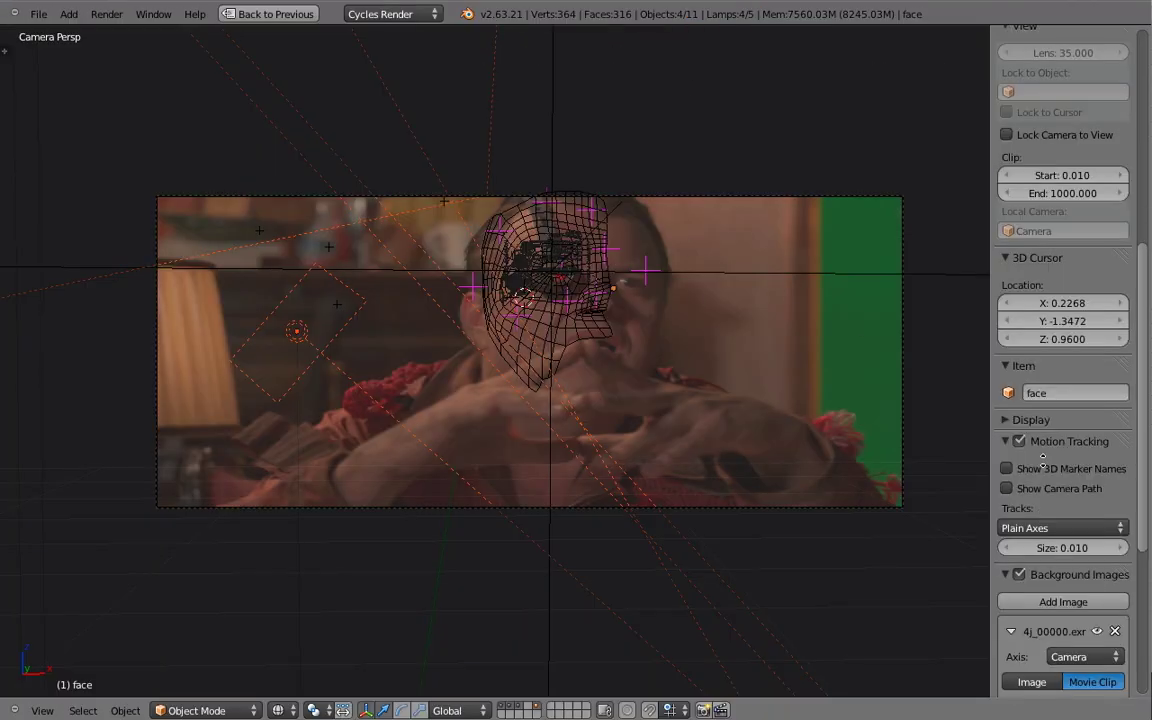
pyautogui.scroll(-5, 1043, 458)
pyautogui.click(1091, 619)
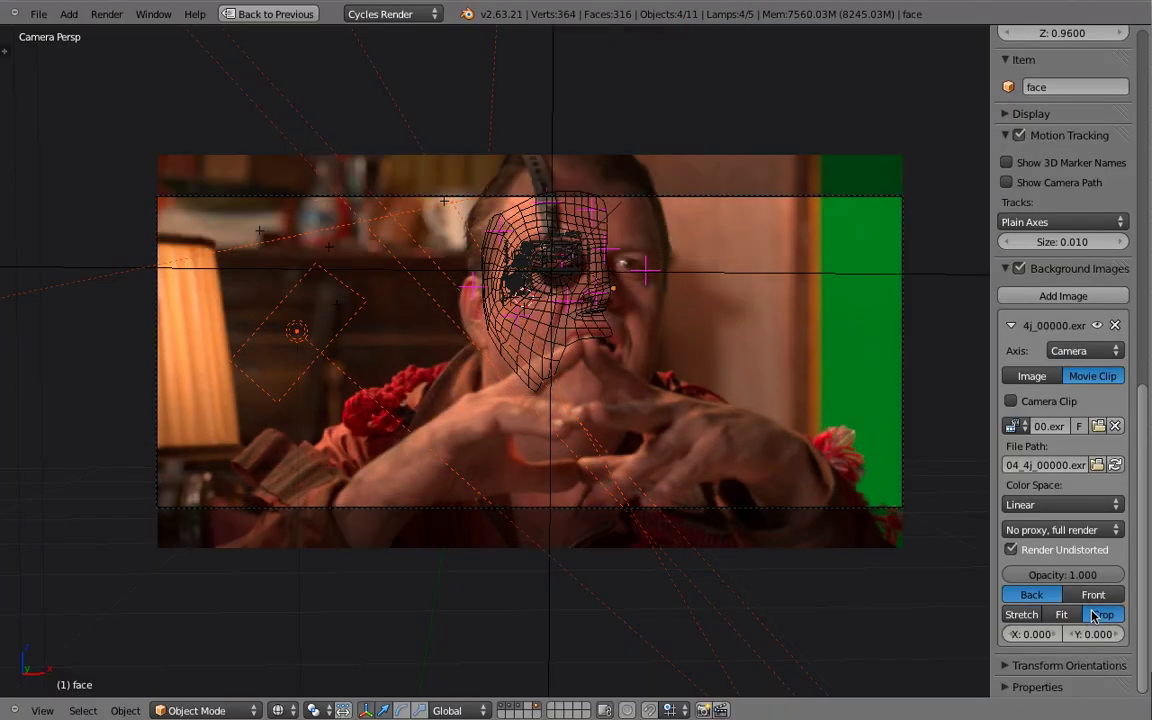
pyautogui.hotkey('ctrl', 'Up')
# - Set Clamp to 20, enable transparent film and use 16×16 render tiles
pyautogui.scroll(-4, 983, 474)
pyautogui.scroll(-3, 983, 474)
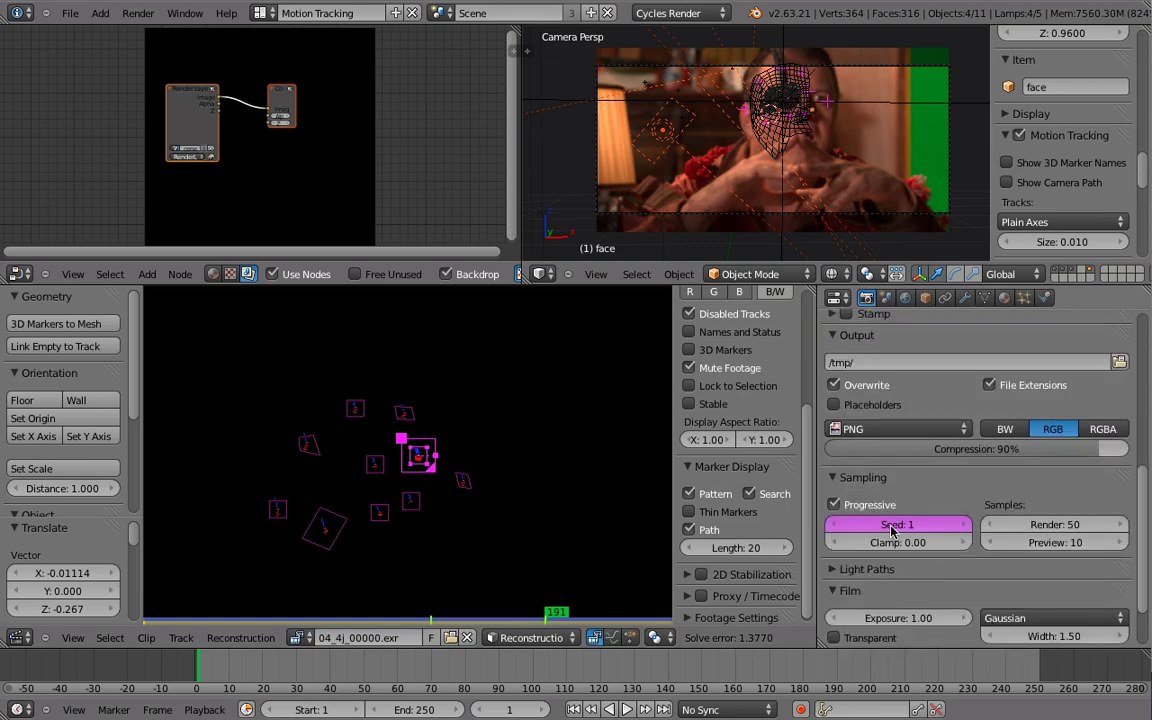
pyautogui.click(866, 569)
pyautogui.scroll(-3, 980, 480)
pyautogui.scroll(-4, 1045, 430)
pyautogui.click(1045, 430)
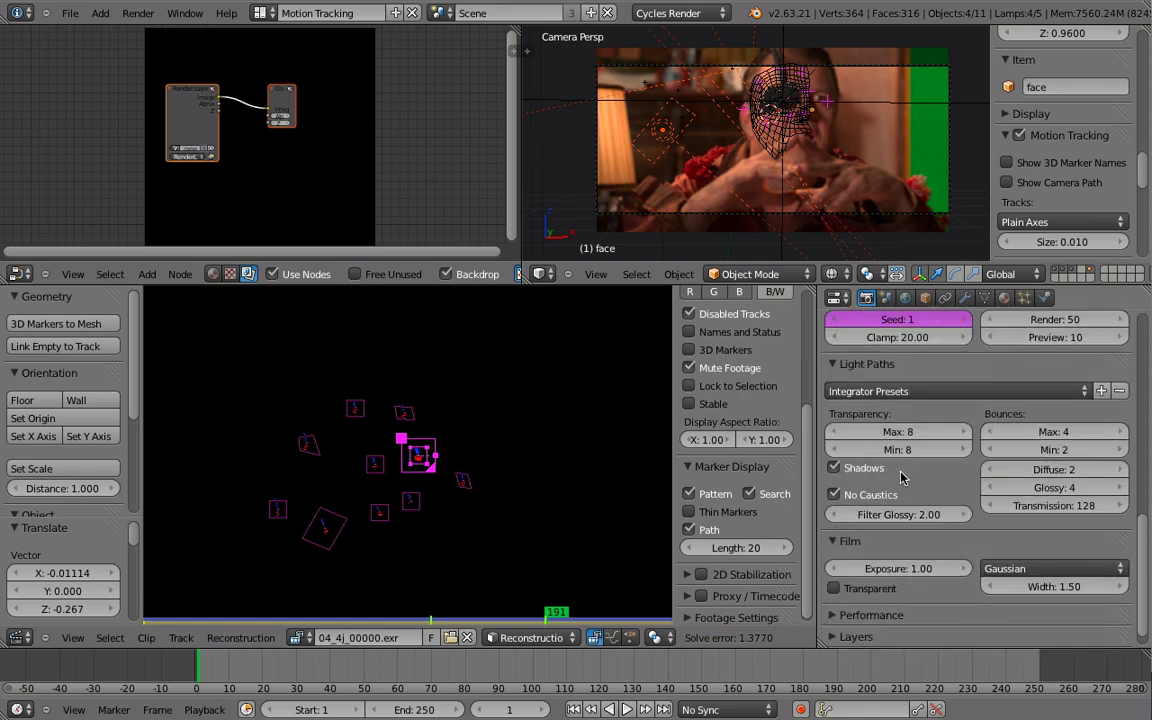
pyautogui.scroll(-1, 870, 568)
pyautogui.scroll(-4, 943, 615)
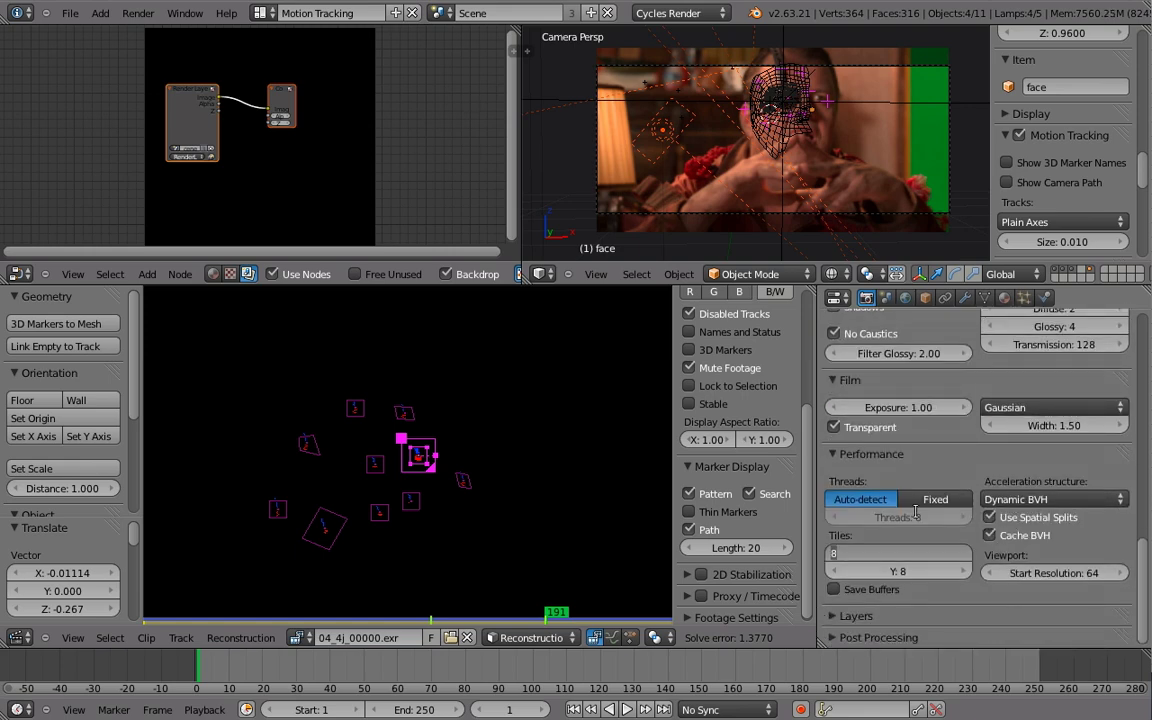
pyautogui.scroll(-5, 866, 641)
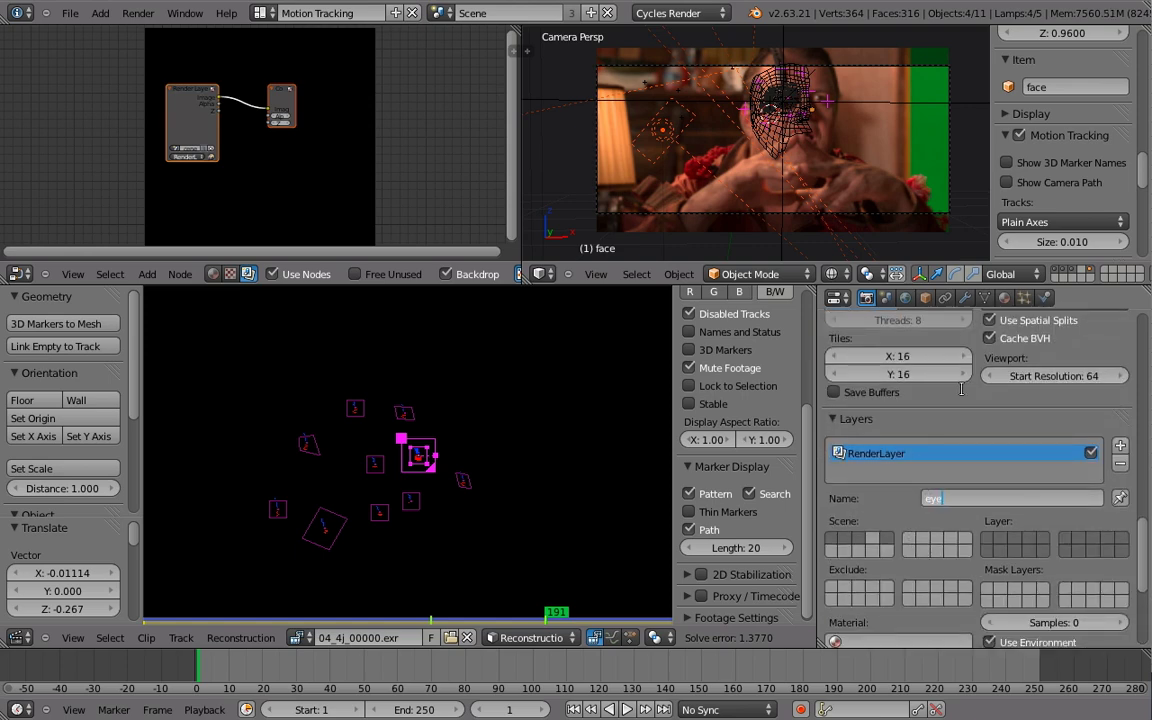
# - Add two more render layers, AO and holo, alongside the eye layer
pyautogui.scroll(-5, 1003, 540)
pyautogui.click(1120, 328)
pyautogui.write('AO')
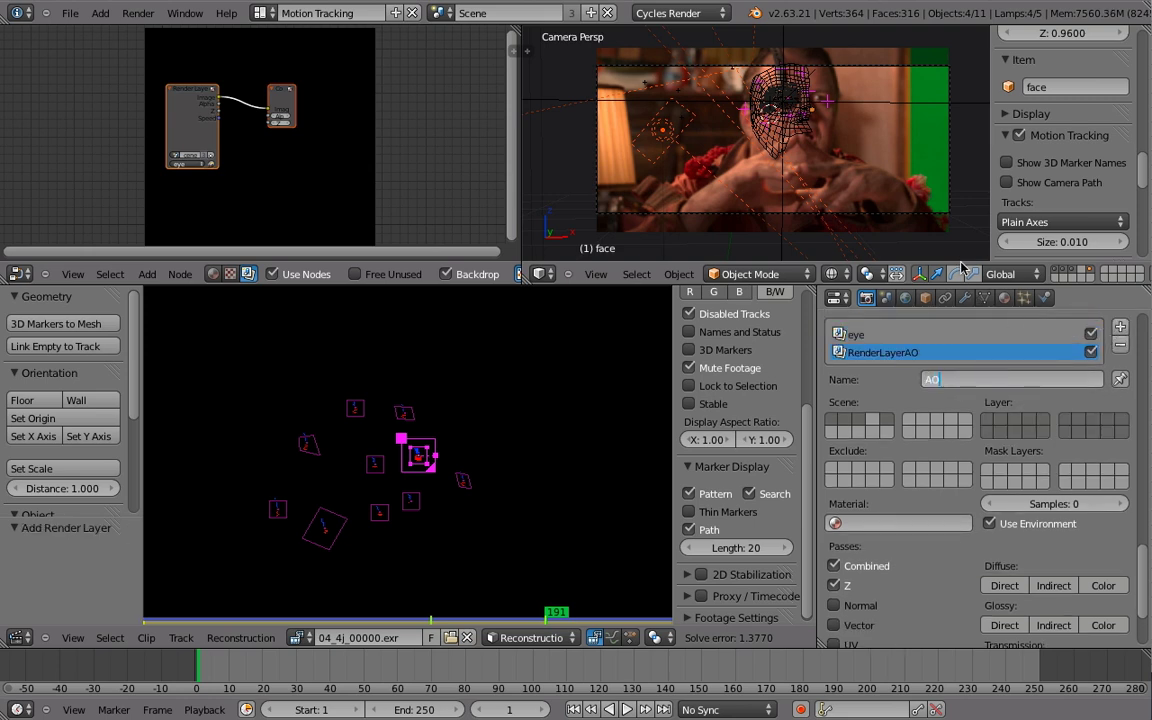
pyautogui.press('Return')
pyautogui.click(1120, 327)
pyautogui.scroll(1, 1097, 365)
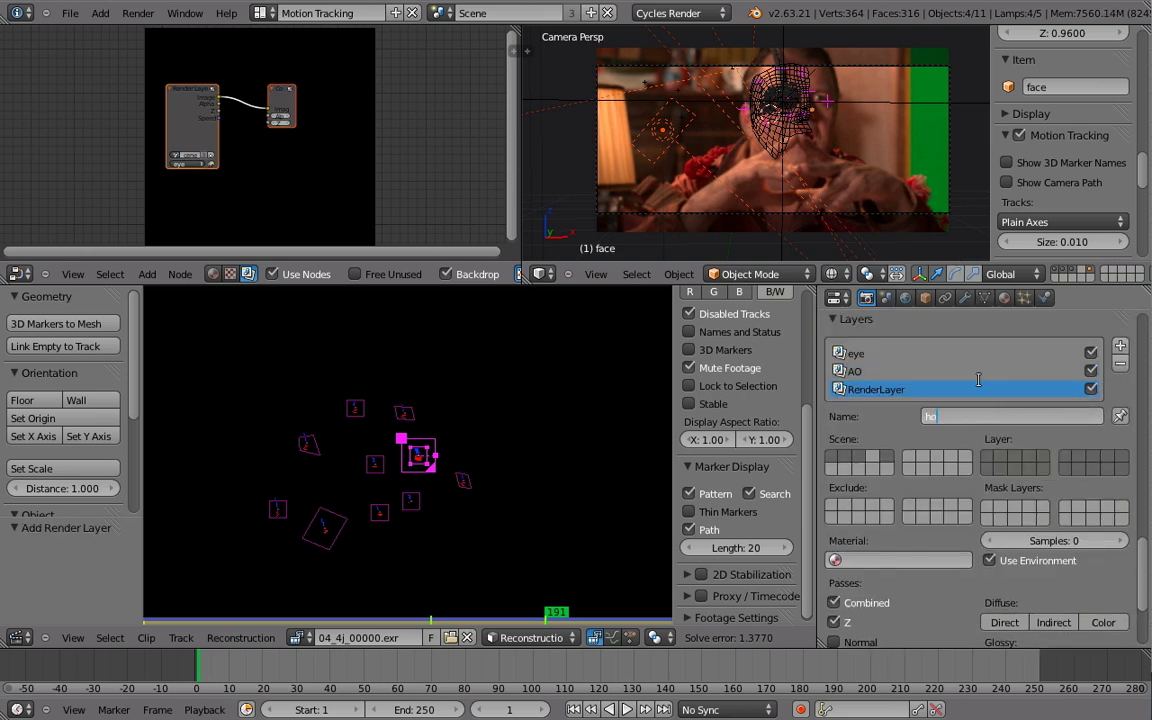
pyautogui.scroll(2, 932, 540)
pyautogui.scroll(2, 930, 480)
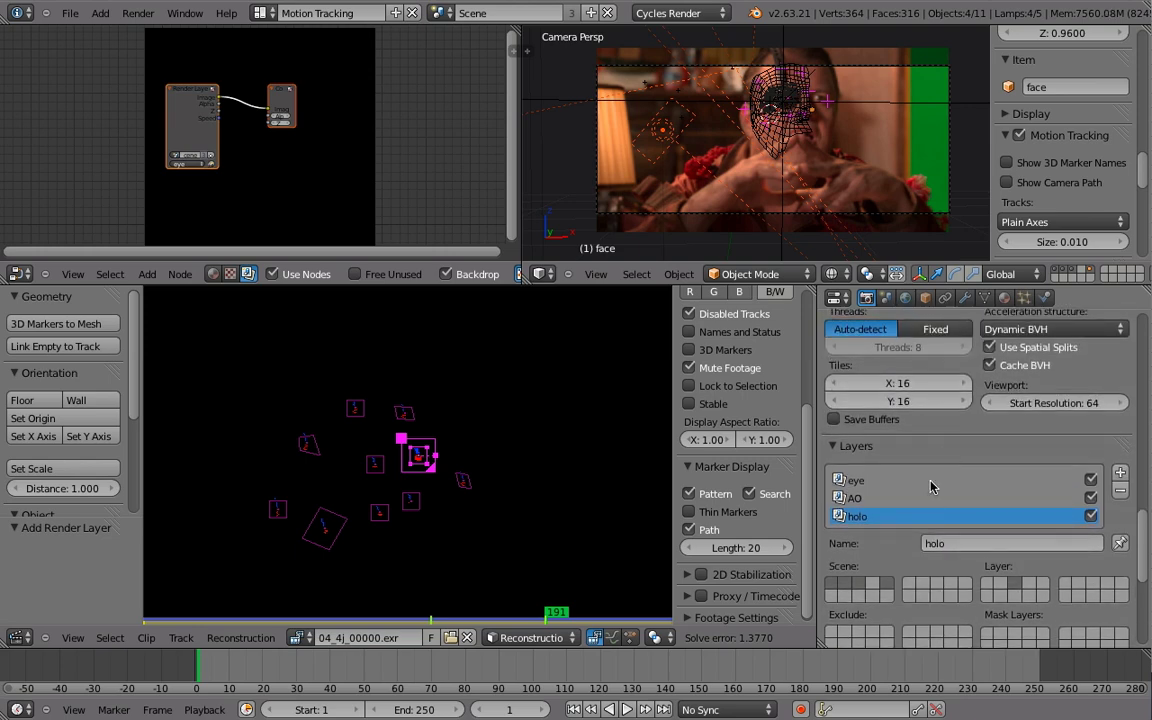
# - Render frame 1 and view the render result full-screen
pyautogui.scroll(1, 930, 450)
pyautogui.scroll(-3, 930, 445)
pyautogui.press('F12')
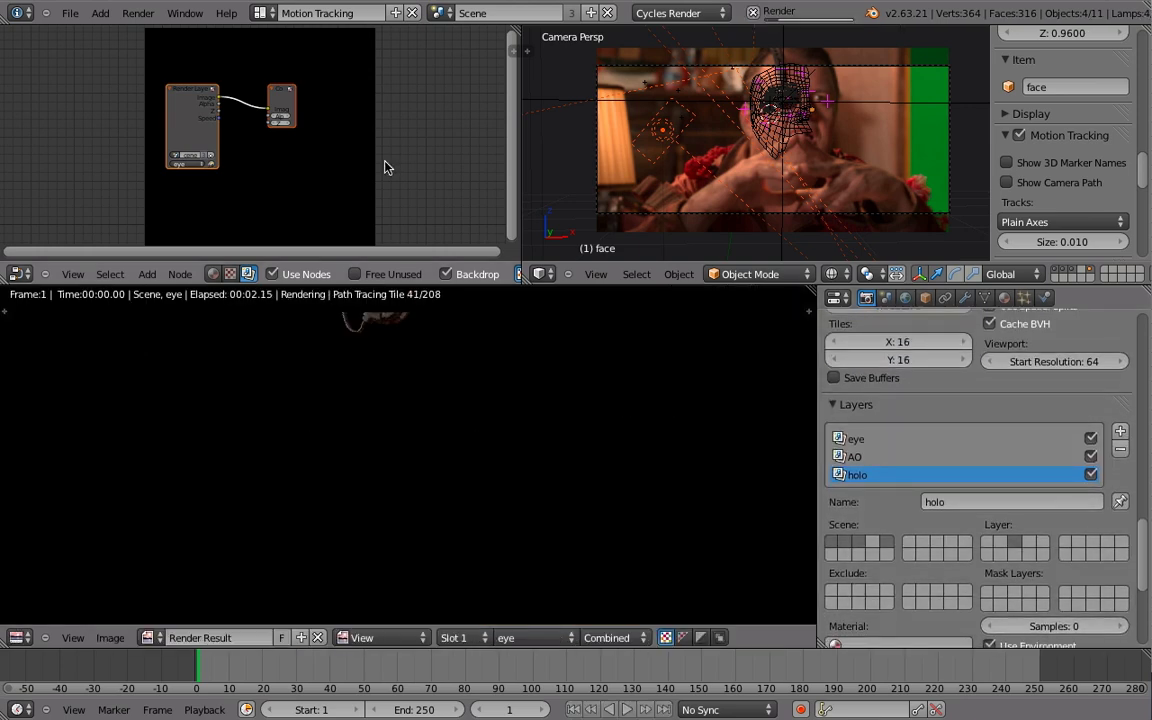
pyautogui.hotkey('ctrl', 'Up')
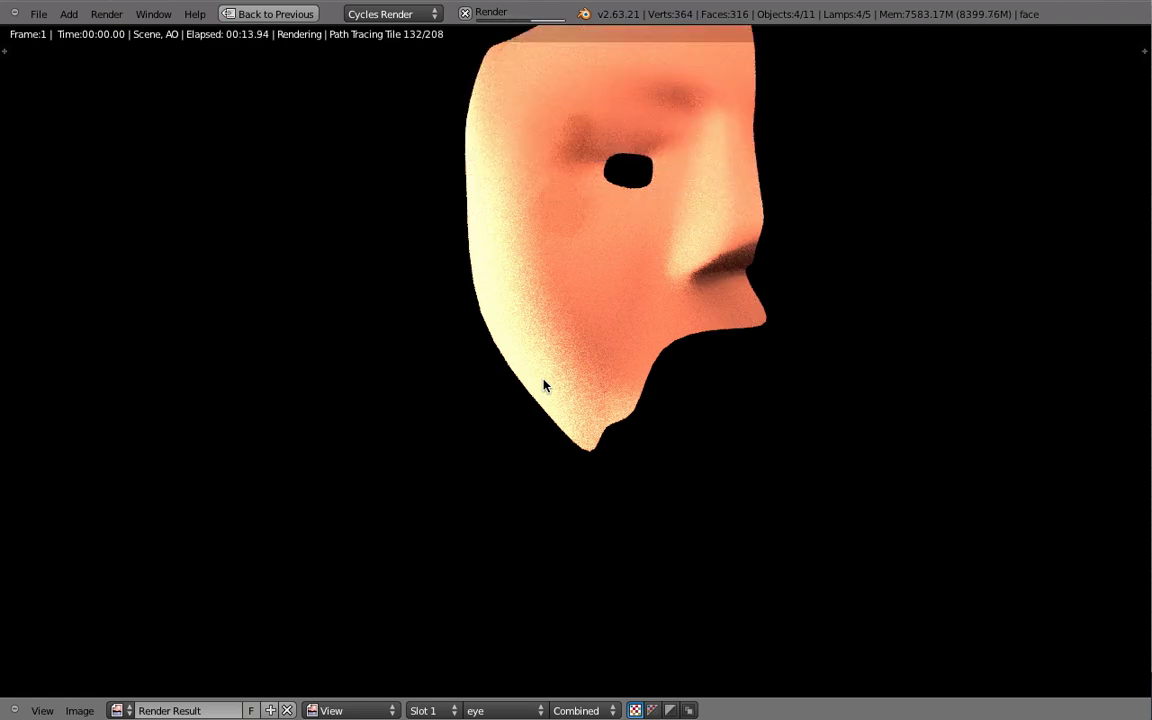
# - Add a Movie Clip input node with the face footage in the compositor
pyautogui.hotkey('shift', 'F3')
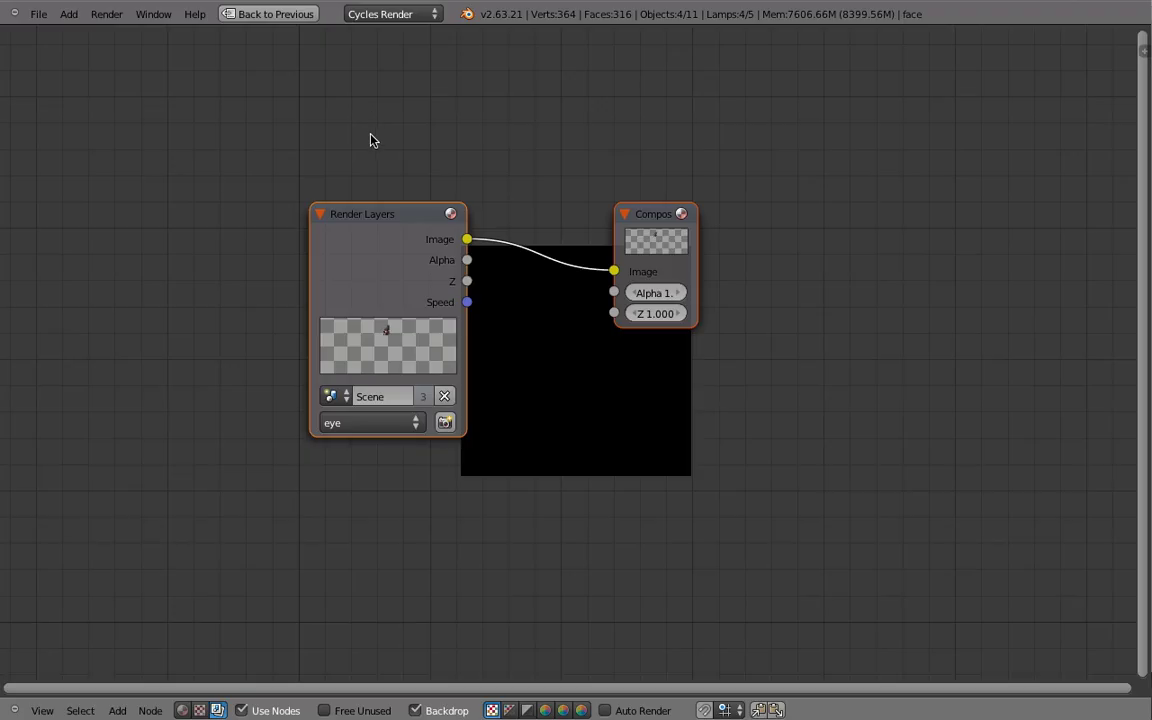
pyautogui.scroll(-4, 370, 190)
pyautogui.hotkey('shift', 'a')
pyautogui.click(431, 362)
pyautogui.scroll(3, 455, 306)
# - Insert a Scale node set to Render Size between the clip and the Viewer
pyautogui.hotkey('shift', 'a')
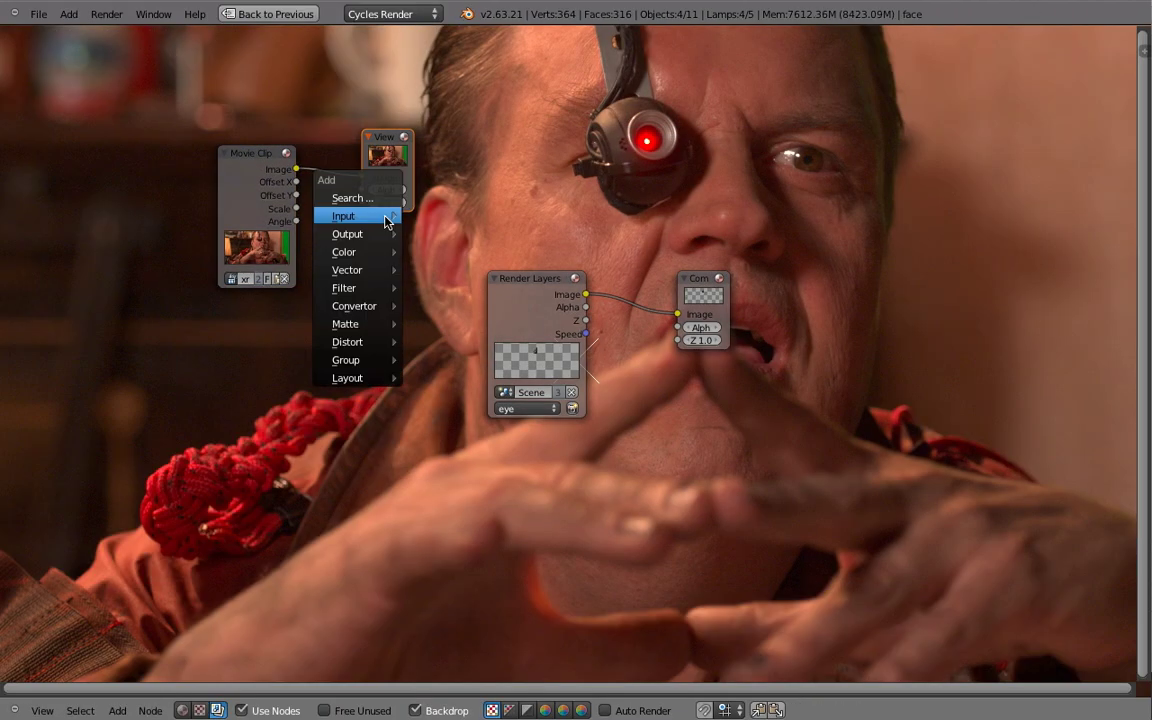
pyautogui.hotkey('shift', 'a')
pyautogui.click(418, 402)
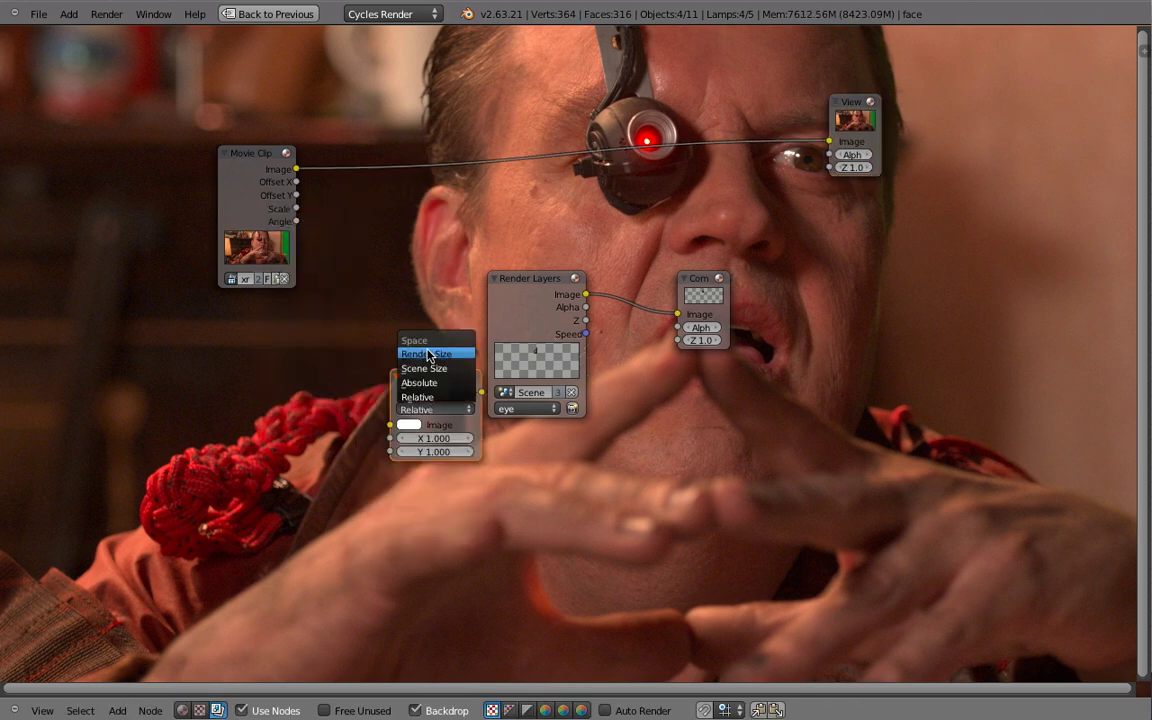
pyautogui.click(428, 355)
pyautogui.scroll(-3, 518, 258)
pyautogui.moveTo(518, 258); pyautogui.dragTo(224, 286)
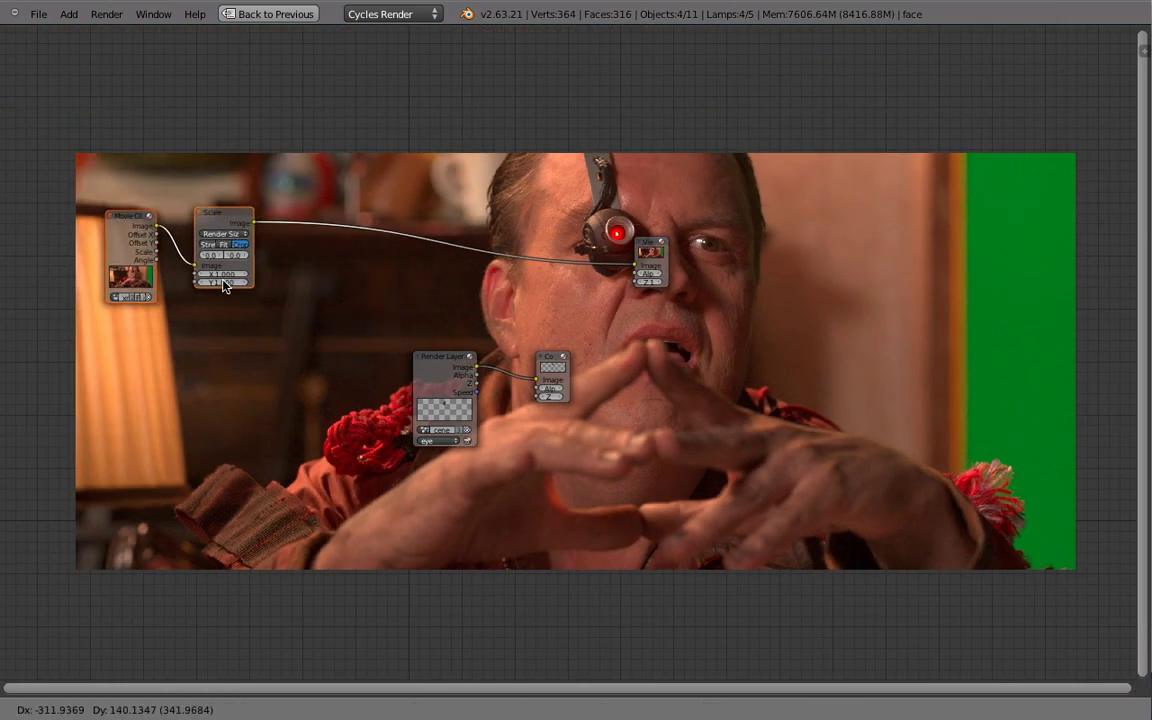
pyautogui.click(193, 297)
# - Drop a Keying node onto the footage link and preview its matte
pyautogui.hotkey('shift', 'a')
pyautogui.click(384, 438)
pyautogui.click(296, 176)
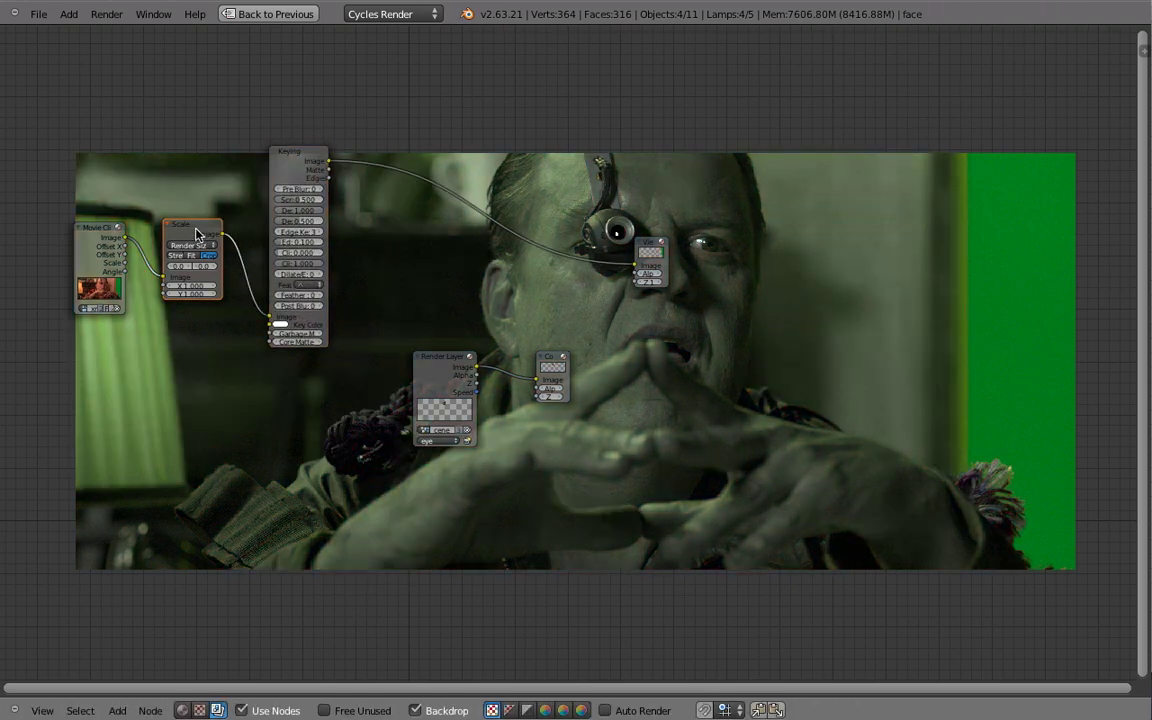
pyautogui.keyDown('ctrl'); pyautogui.keyDown('shift'); pyautogui.click(197, 234); pyautogui.keyUp('shift'); pyautogui.keyUp('ctrl')
pyautogui.keyDown('ctrl'); pyautogui.keyDown('shift'); pyautogui.click(306, 238); pyautogui.keyUp('shift'); pyautogui.keyUp('ctrl')
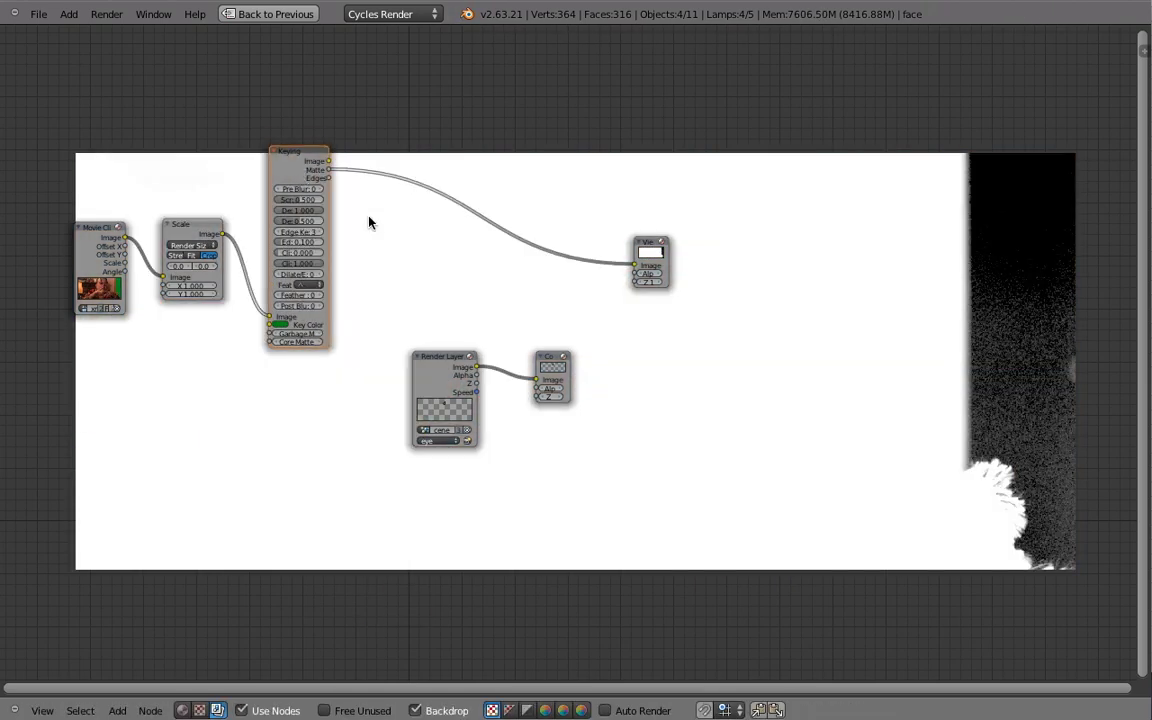
# - Raise the Keying node's Clip Black to clean up the green-screen matte
pyautogui.scroll(3, 604, 211)
pyautogui.hotkey('alt', 'v')
pyautogui.press('n')
pyautogui.scroll(-5, 1043, 554)
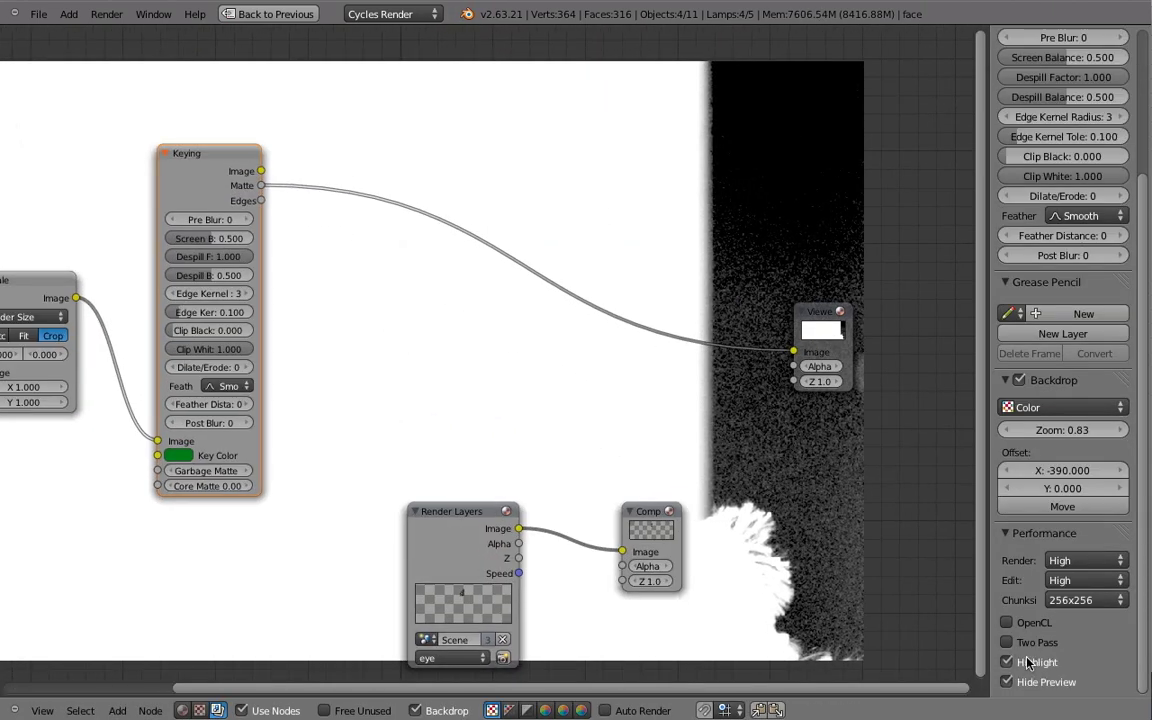
pyautogui.click(1085, 600)
pyautogui.moveTo(182, 337); pyautogui.dragTo(184, 337)
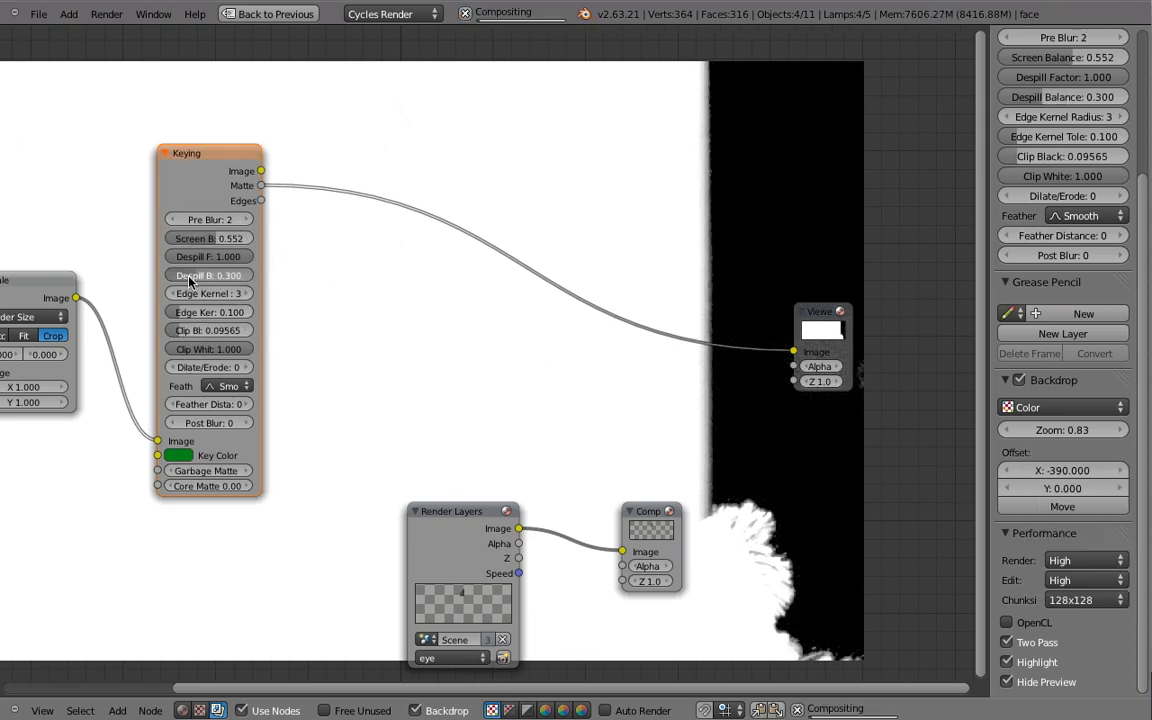
pyautogui.keyDown('ctrl'); pyautogui.keyDown('shift'); pyautogui.click(194, 166); pyautogui.keyUp('shift'); pyautogui.keyUp('ctrl')
# - Insert a Key to Premul Alpha Convert node before the Viewer
pyautogui.hotkey('shift', 'a')
pyautogui.click(460, 672)
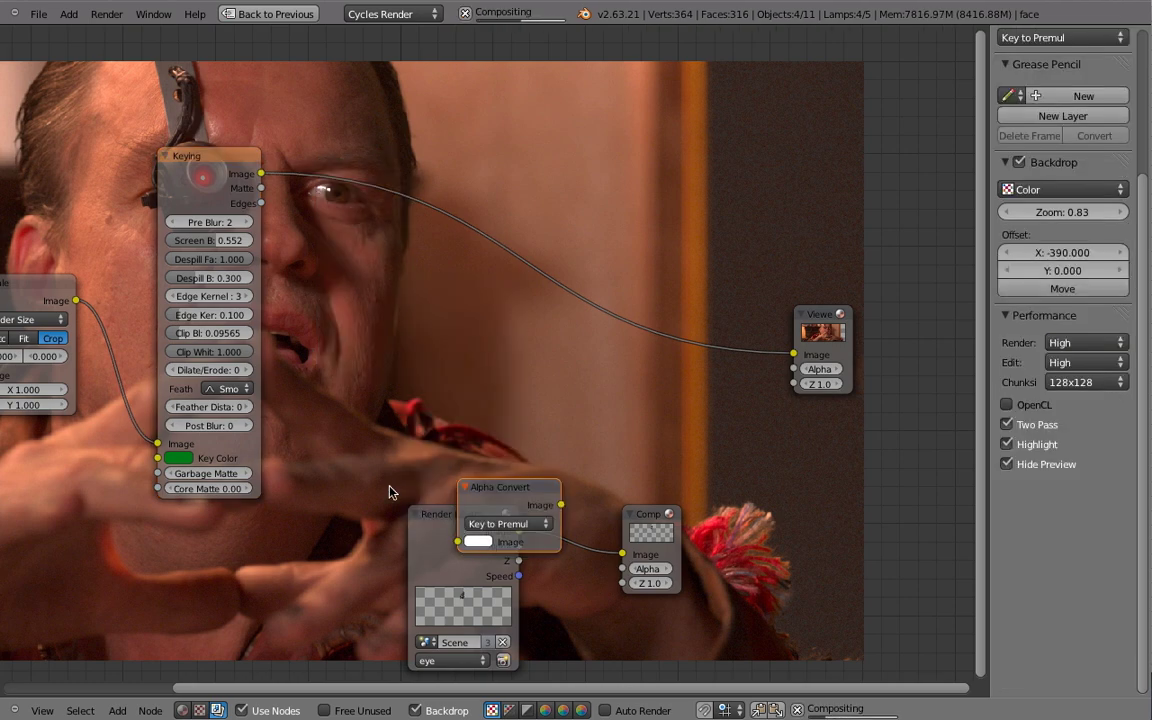
pyautogui.click(287, 185)
pyautogui.scroll(-5, 548, 337)
pyautogui.hotkey('alt', 'v')
pyautogui.hotkey('alt', 'v')
pyautogui.hotkey('alt', 'v')
# - Invert the Render Layers alpha with a collapsed Invert node
pyautogui.keyDown('alt'); pyautogui.moveTo(491, 325); pyautogui.dragTo(608, 336, button='middle'); pyautogui.keyUp('alt')
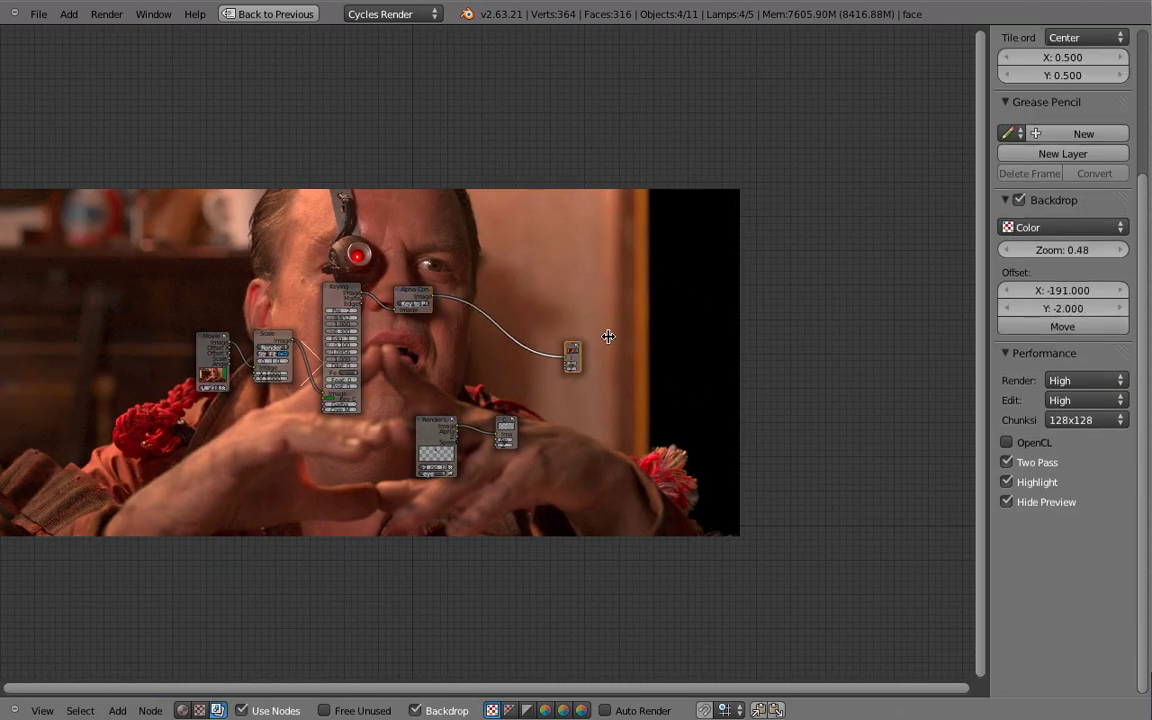
pyautogui.scroll(5, 368, 481)
pyautogui.keyDown('ctrl'); pyautogui.keyDown('shift'); pyautogui.click(358, 354); pyautogui.keyUp('shift'); pyautogui.keyUp('ctrl')
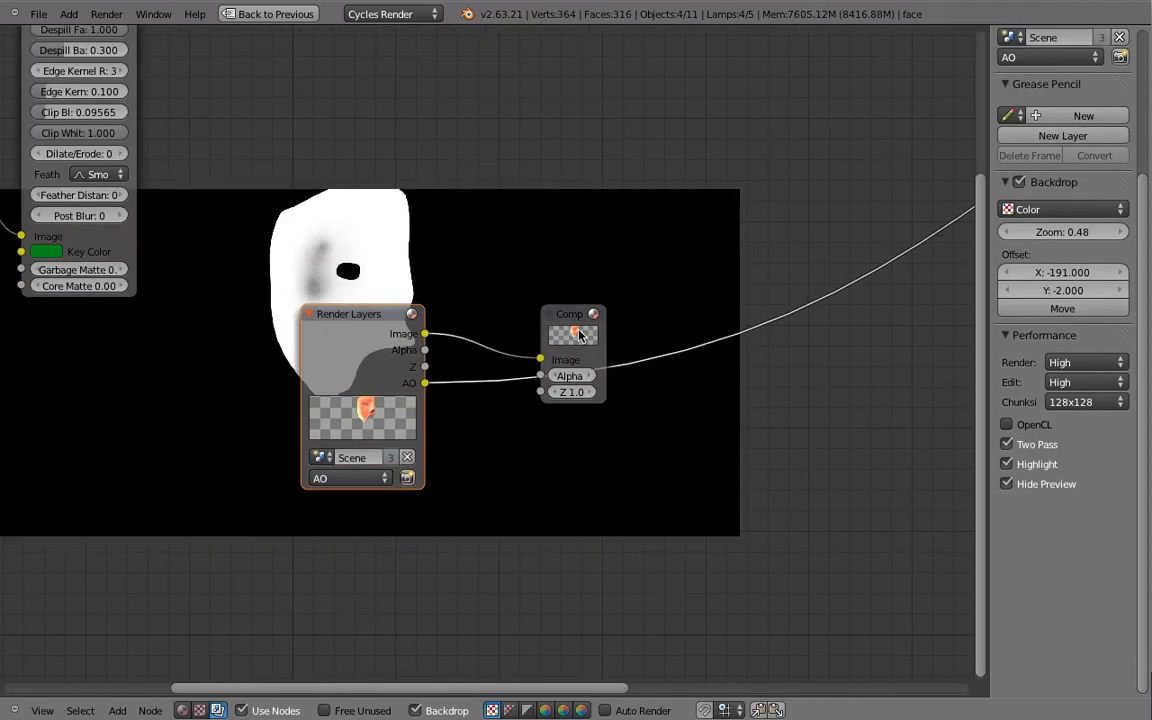
pyautogui.hotkey('shift', 'a')
pyautogui.click(514, 492)
pyautogui.keyDown('ctrl'); pyautogui.keyDown('shift'); pyautogui.click(325, 399); pyautogui.keyUp('shift'); pyautogui.keyUp('ctrl')
pyautogui.moveTo(541, 449)
pyautogui.mouseDown()
pyautogui.moveTo(683, 308)
pyautogui.moveTo(450, 404)
pyautogui.mouseUp()
pyautogui.press('h')
# - Add the AO pass to the inverted alpha with a Math Add node
pyautogui.hotkey('shift', 'a')
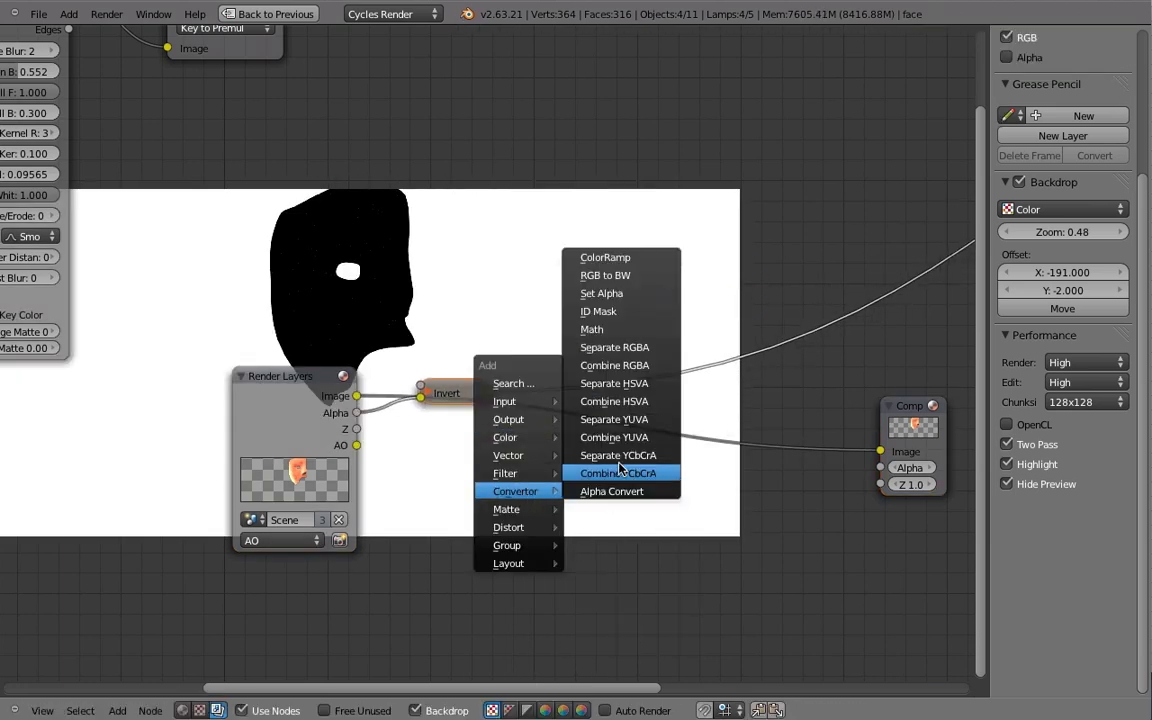
pyautogui.click(588, 422)
pyautogui.click(573, 369)
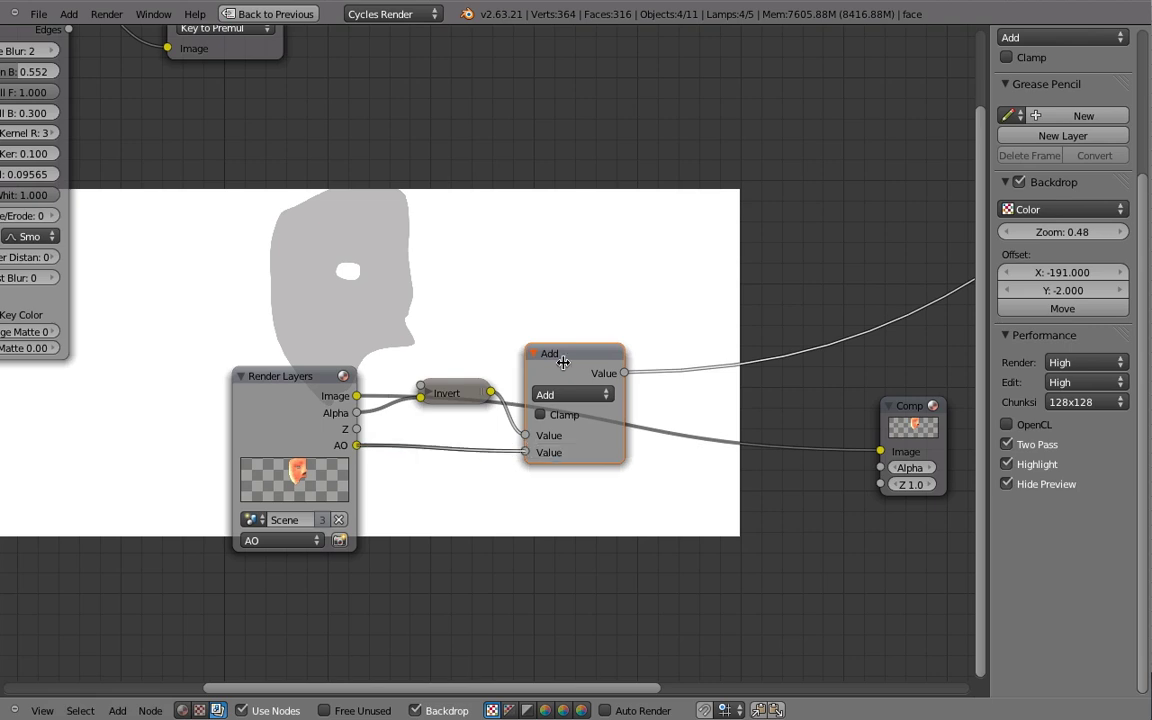
pyautogui.moveTo(831, 384); pyautogui.dragTo(635, 478, button='middle')
pyautogui.scroll(-2, 635, 478)
# - Multiply the keyed footage by the mask with a Mix node set to Multiply, factor 0.9
pyautogui.hotkey('shift', 'a')
pyautogui.click(585, 258)
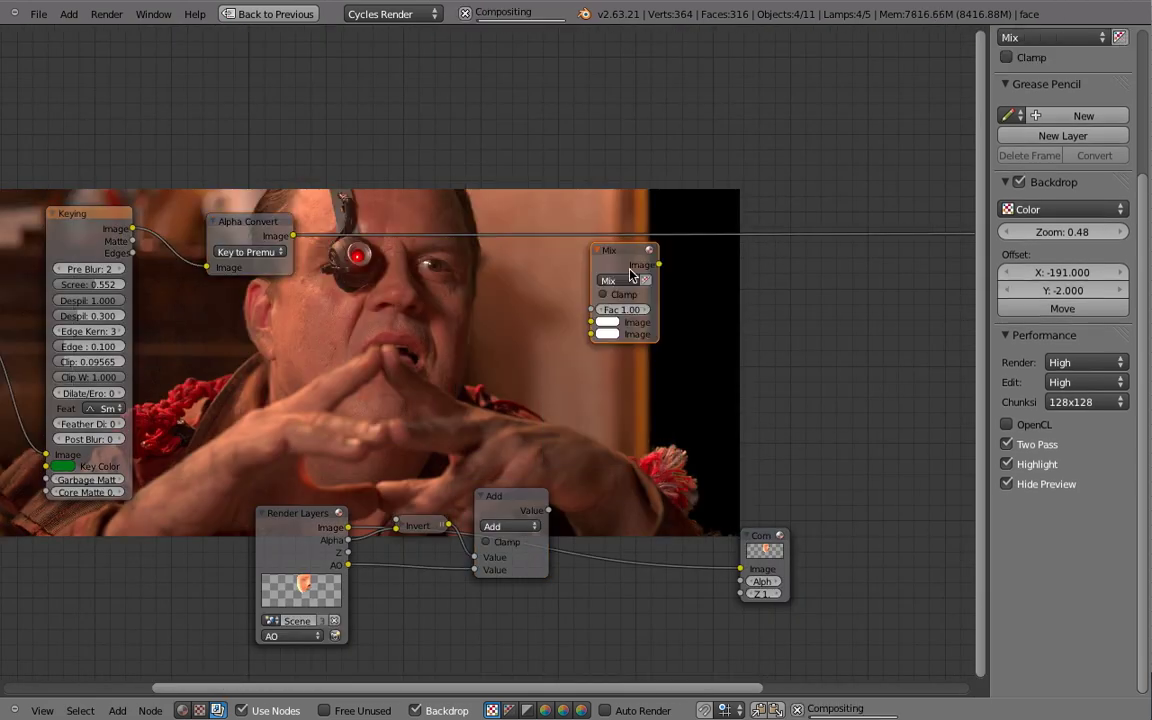
pyautogui.click(610, 243)
pyautogui.click(600, 251)
pyautogui.click(600, 262)
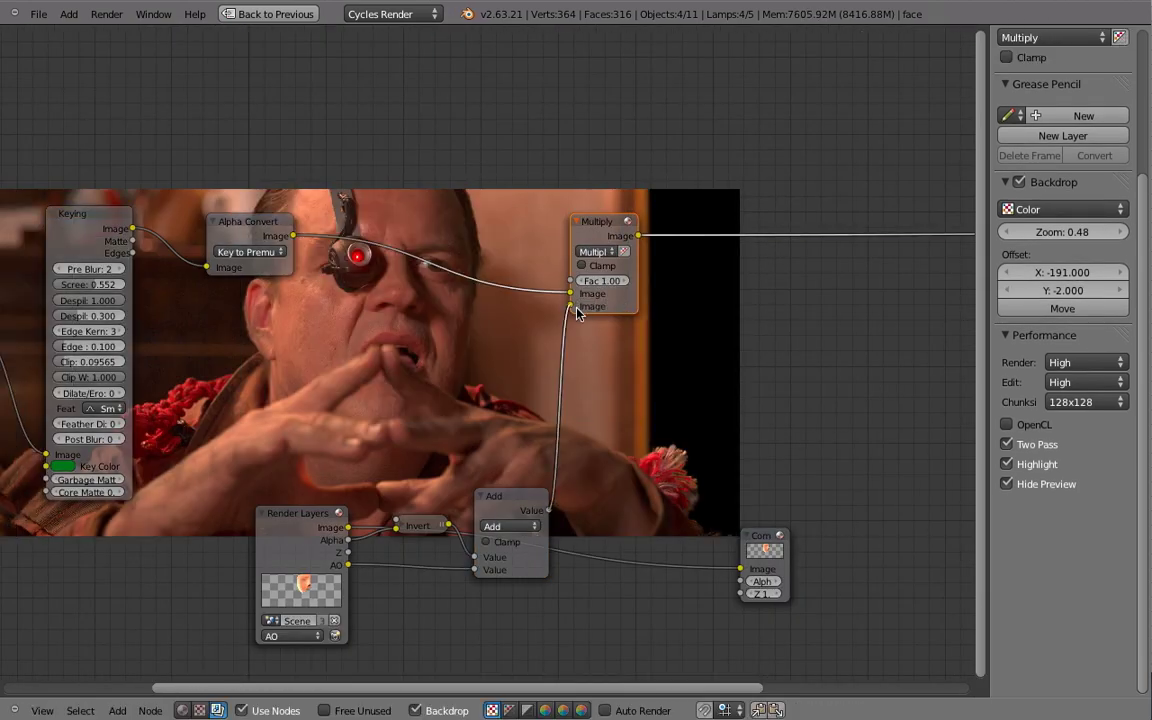
pyautogui.moveTo(605, 235)
pyautogui.mouseDown(button='middle')
pyautogui.moveTo(438, 211)
pyautogui.moveTo(527, 254)
pyautogui.mouseUp(button='middle')
# - Add an AlphaOver node after the Multiply node
pyautogui.hotkey('shift', 'a')
pyautogui.click(617, 378)
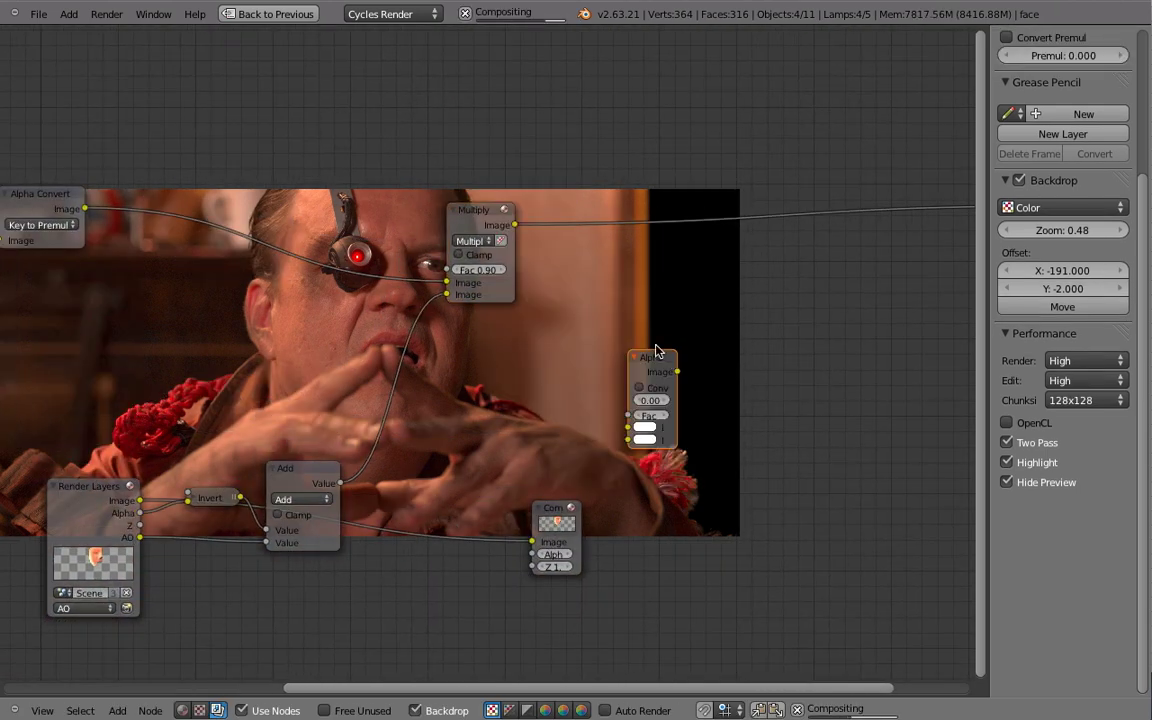
pyautogui.click(654, 425)
pyautogui.moveTo(654, 425); pyautogui.dragTo(654, 148, button='middle')
# - Add a second Render Layers node set to eye and feed it into AlphaOver
pyautogui.scroll(-1, 771, 324)
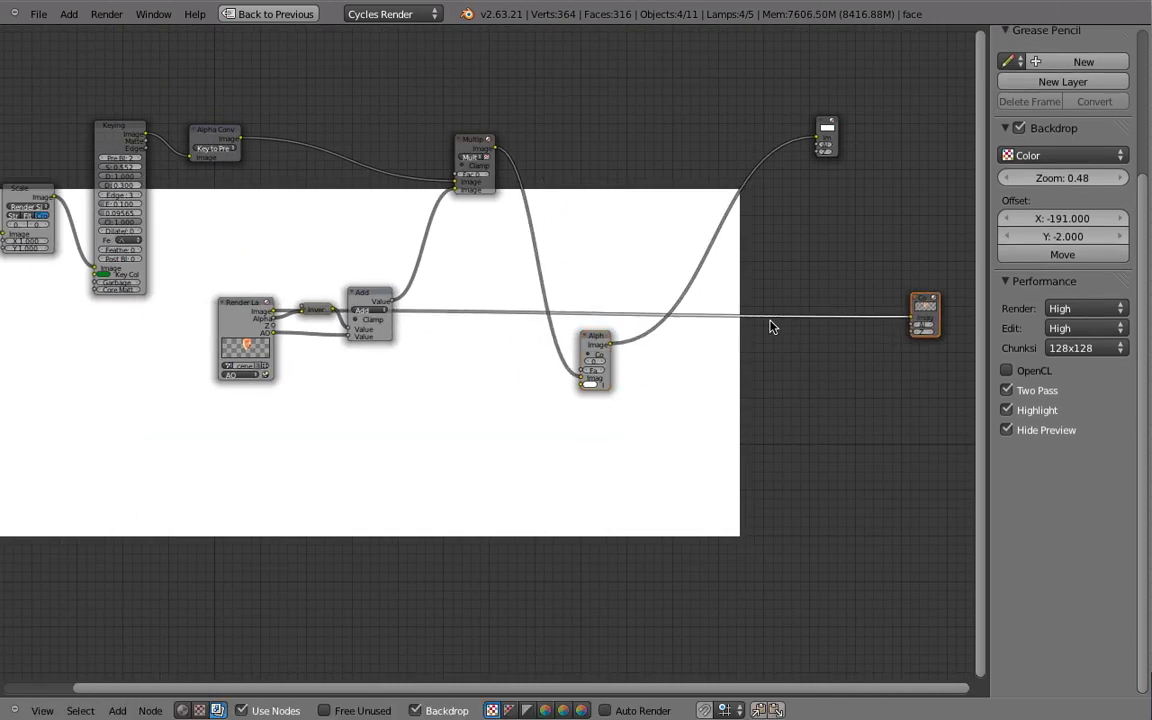
pyautogui.moveTo(771, 324); pyautogui.dragTo(868, 324, button='middle')
pyautogui.hotkey('shift', 'a')
pyautogui.click(430, 430)
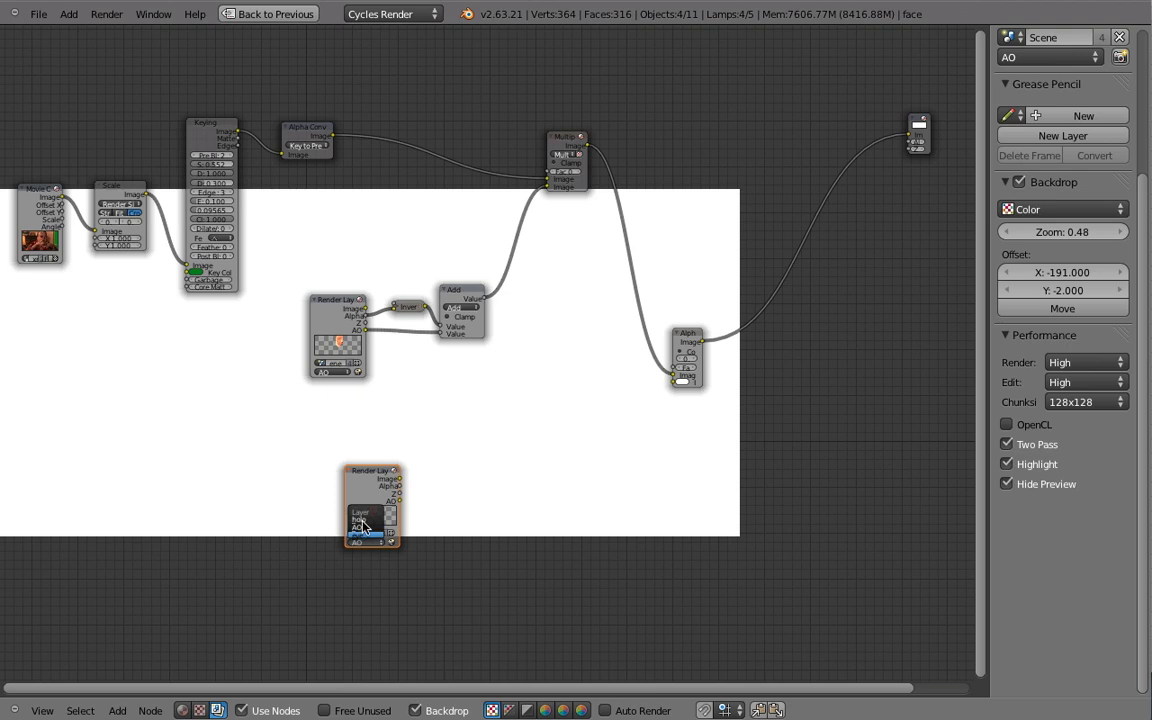
pyautogui.click(362, 522)
pyautogui.scroll(2, 393, 455)
pyautogui.moveTo(745, 363); pyautogui.dragTo(752, 356)
pyautogui.moveTo(330, 462); pyautogui.dragTo(290, 402)
pyautogui.click(770, 305)
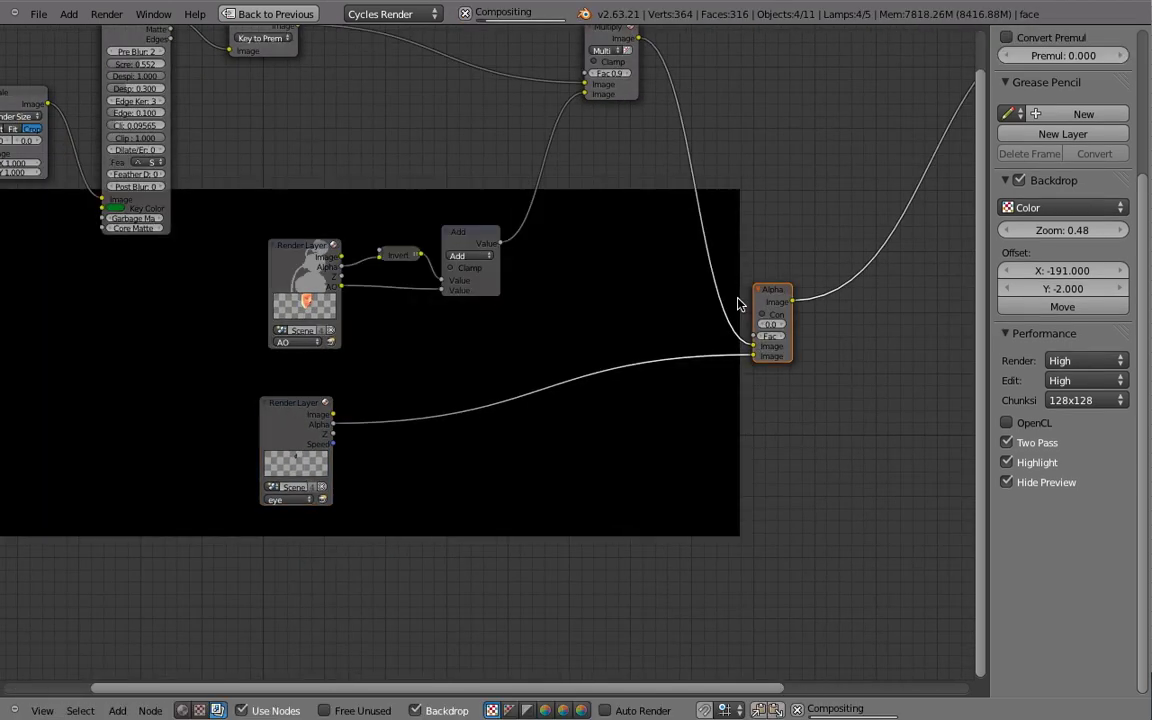
pyautogui.moveTo(770, 305)
pyautogui.mouseDown(button='middle')
pyautogui.moveTo(681, 455)
pyautogui.moveTo(700, 480)
pyautogui.mouseUp(button='middle')
pyautogui.click(613, 62)
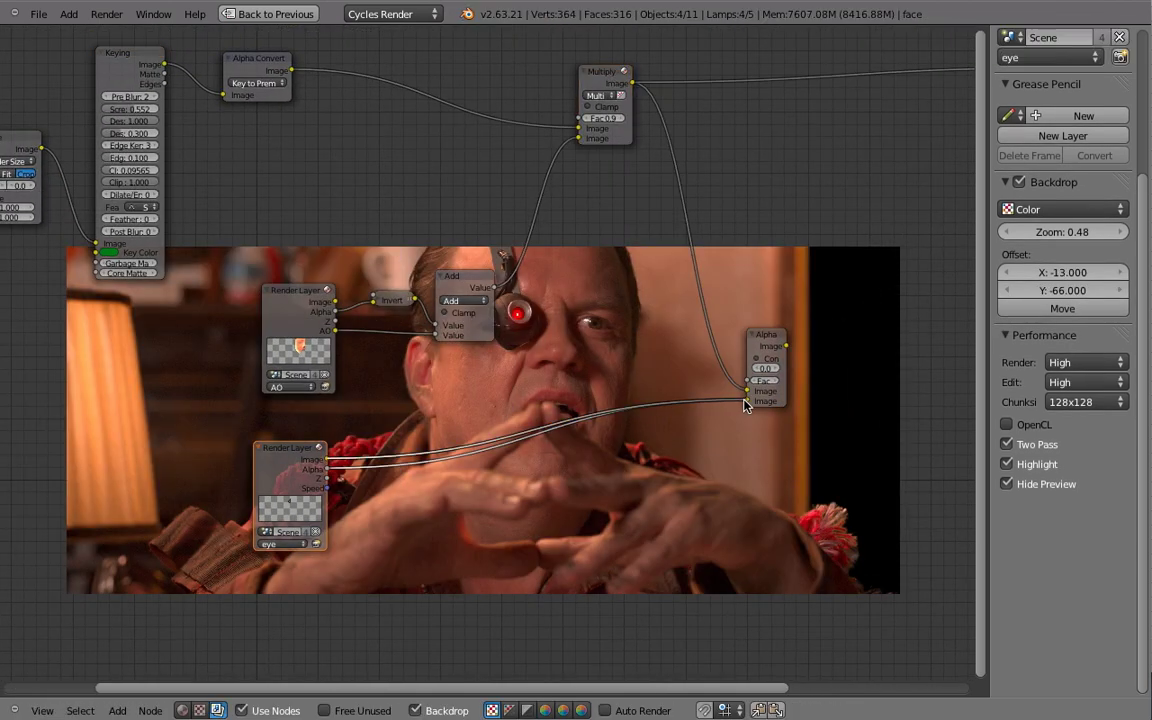
pyautogui.click(745, 400)
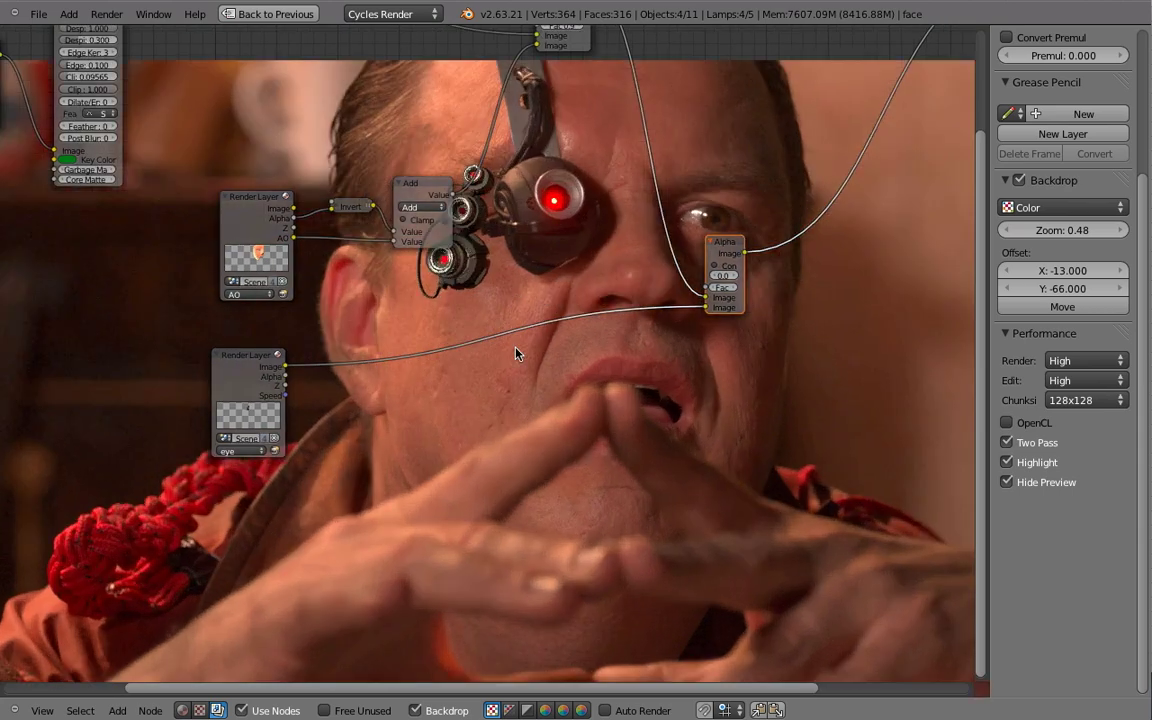
# - Insert a Vector Blur node after the eye render layer
pyautogui.moveTo(240, 360); pyautogui.dragTo(205, 387, button='middle')
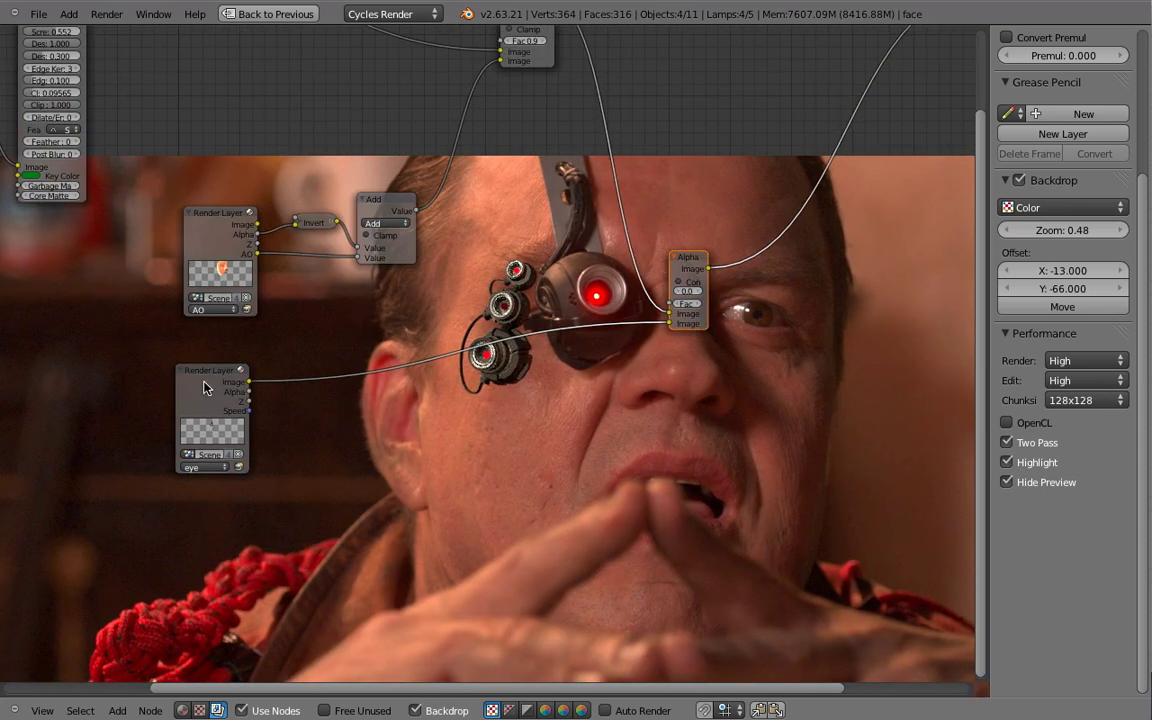
pyautogui.moveTo(205, 387); pyautogui.dragTo(114, 368)
pyautogui.hotkey('shift', 'a')
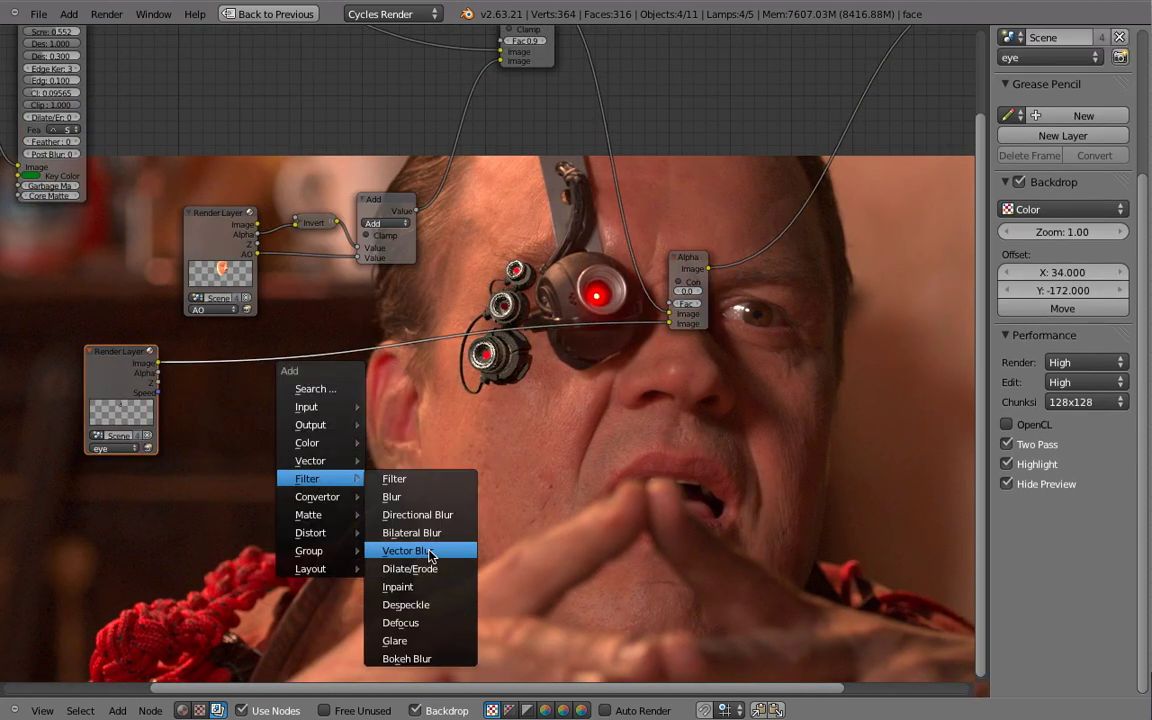
pyautogui.click(430, 551)
pyautogui.click(300, 330)
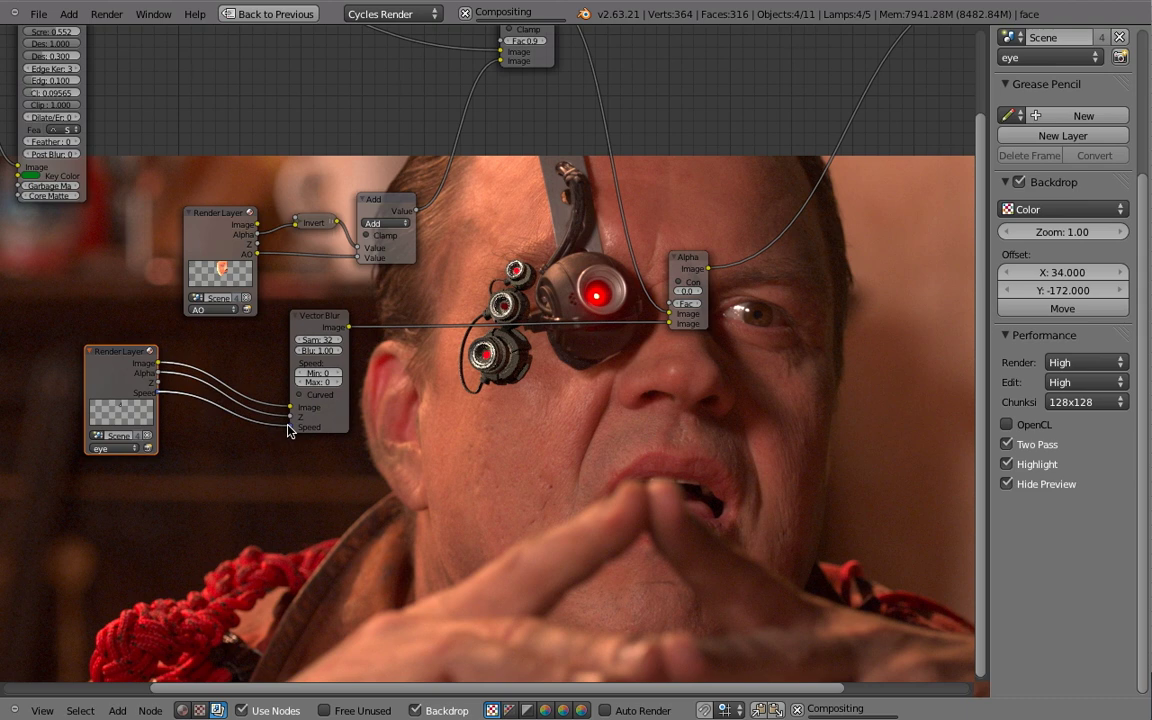
# - Shift the alpha nodes to the right to make room
pyautogui.moveTo(409, 352); pyautogui.dragTo(451, 443, button='middle')
pyautogui.click(222, 88)
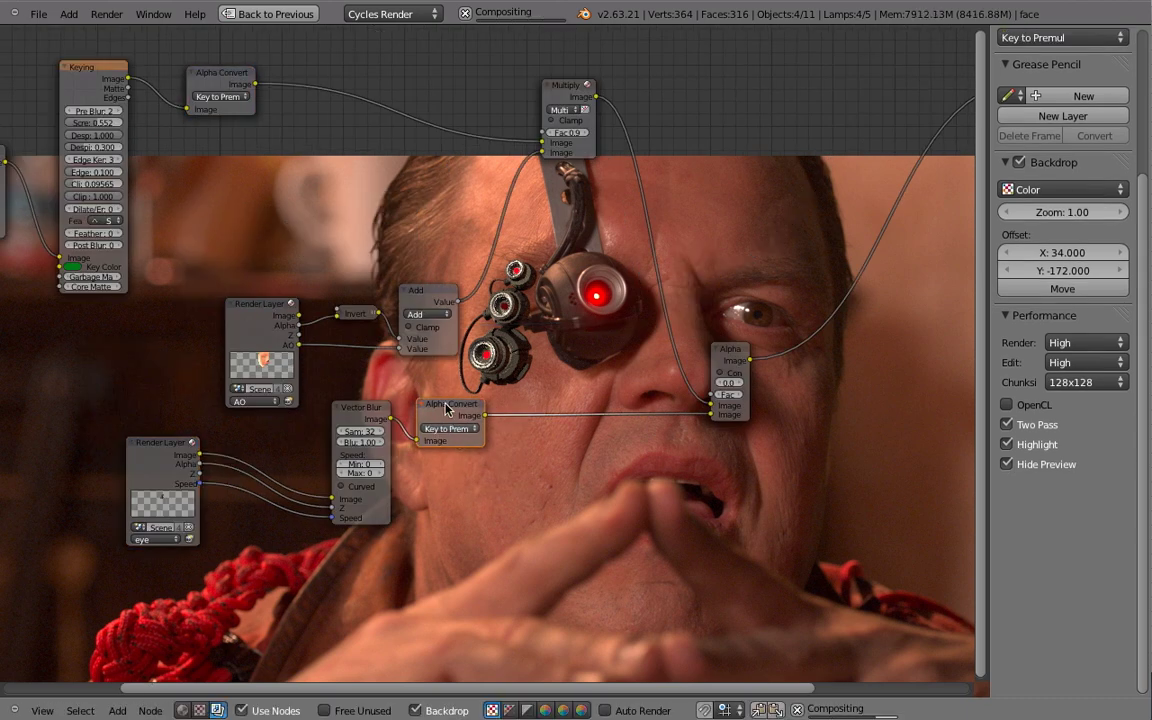
pyautogui.press('g')
pyautogui.click(864, 390)
# - Wire a Color Balance node into the chain and switch Alpha Convert to Premul to Key
pyautogui.hotkey('shift', 'a')
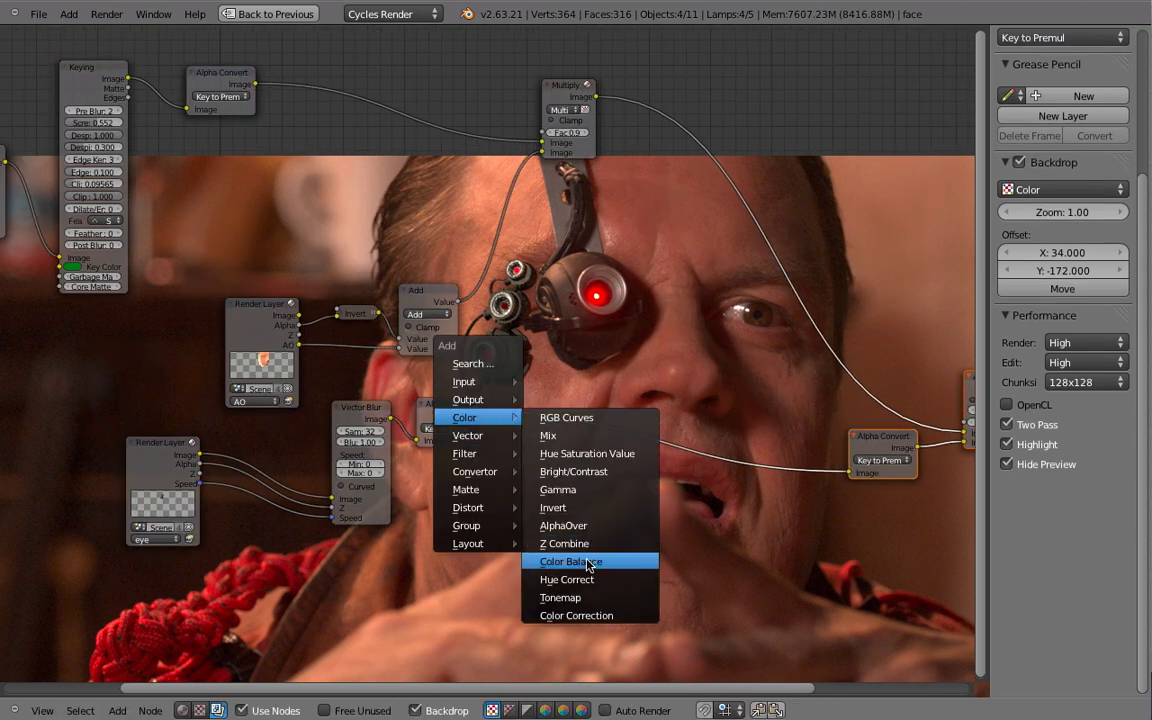
pyautogui.click(589, 561)
pyautogui.scroll(3, 512, 359)
pyautogui.click(305, 450)
pyautogui.click(285, 406)
pyautogui.moveTo(694, 332); pyautogui.dragTo(334, 327, button='middle')
pyautogui.moveTo(274, 373)
pyautogui.mouseDown()
pyautogui.moveTo(403, 360)
pyautogui.moveTo(362, 406)
pyautogui.mouseUp()
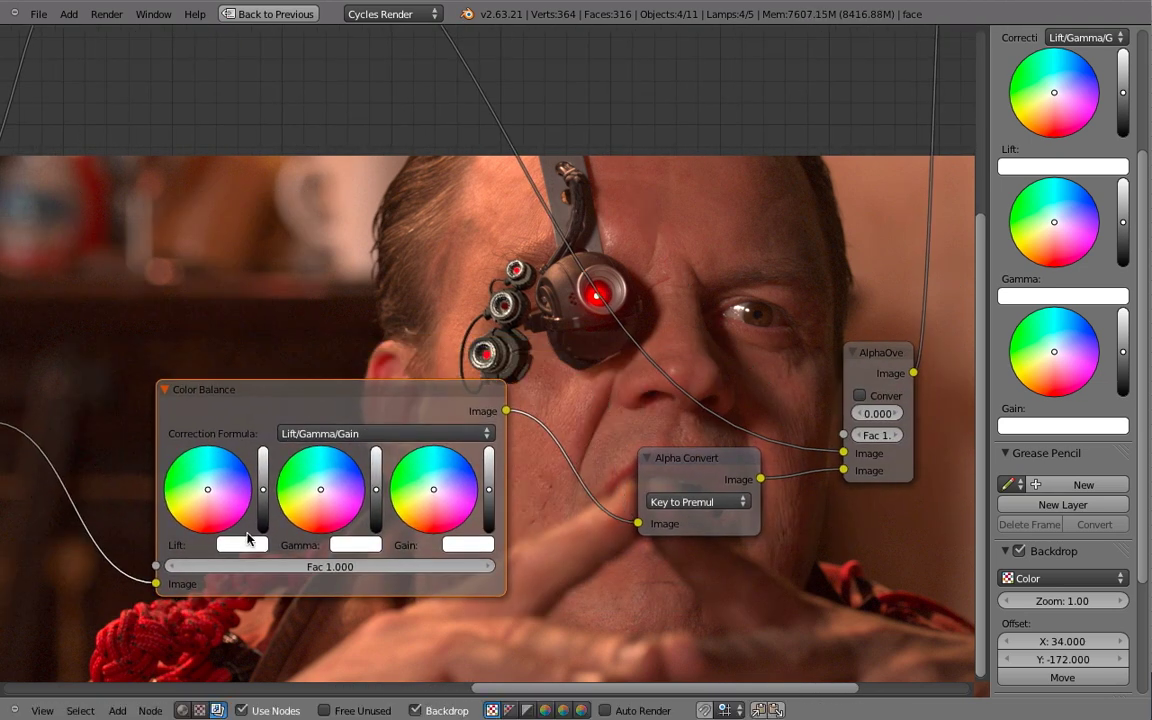
# - Adjust the Color Balance Lift and Gamma colours to grade the keyed footage
pyautogui.click(243, 543)
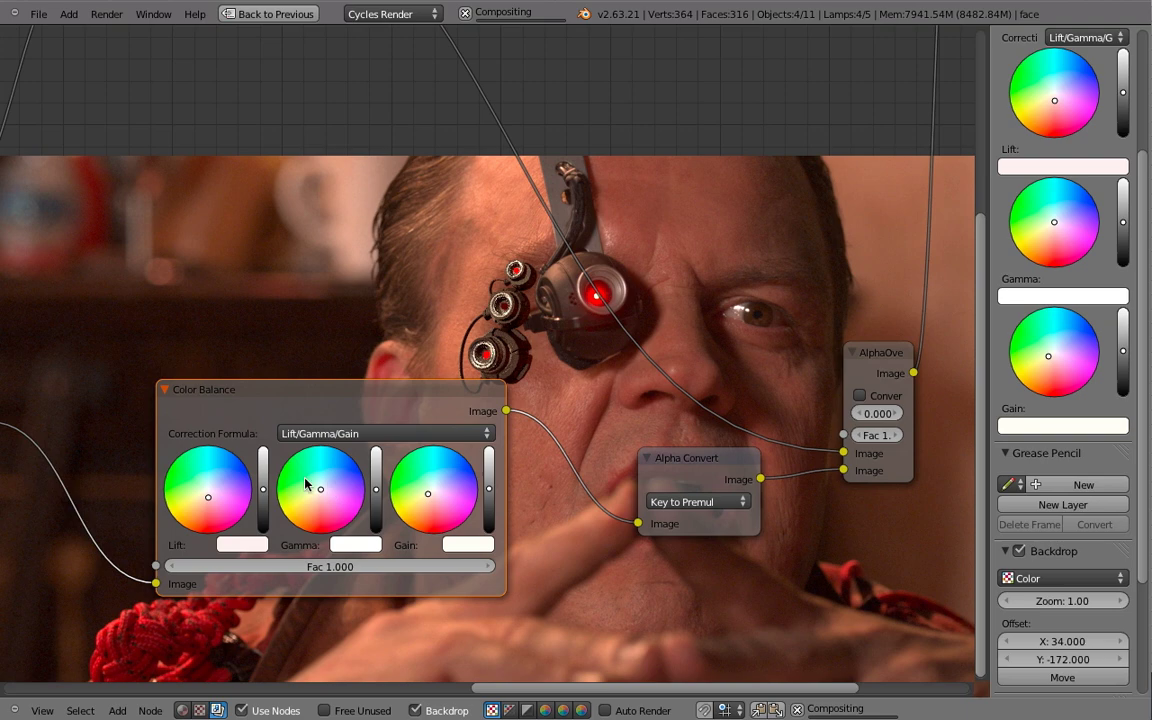
pyautogui.scroll(-4, 557, 568)
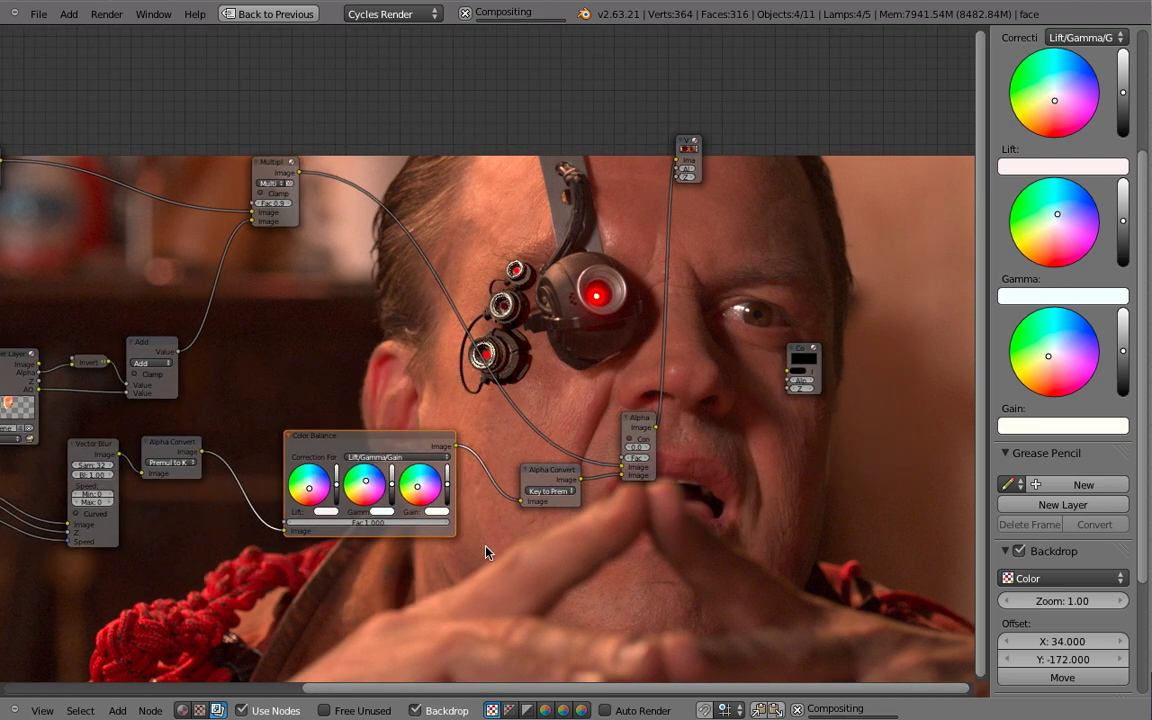
pyautogui.scroll(5, 487, 552)
pyautogui.click(121, 478)
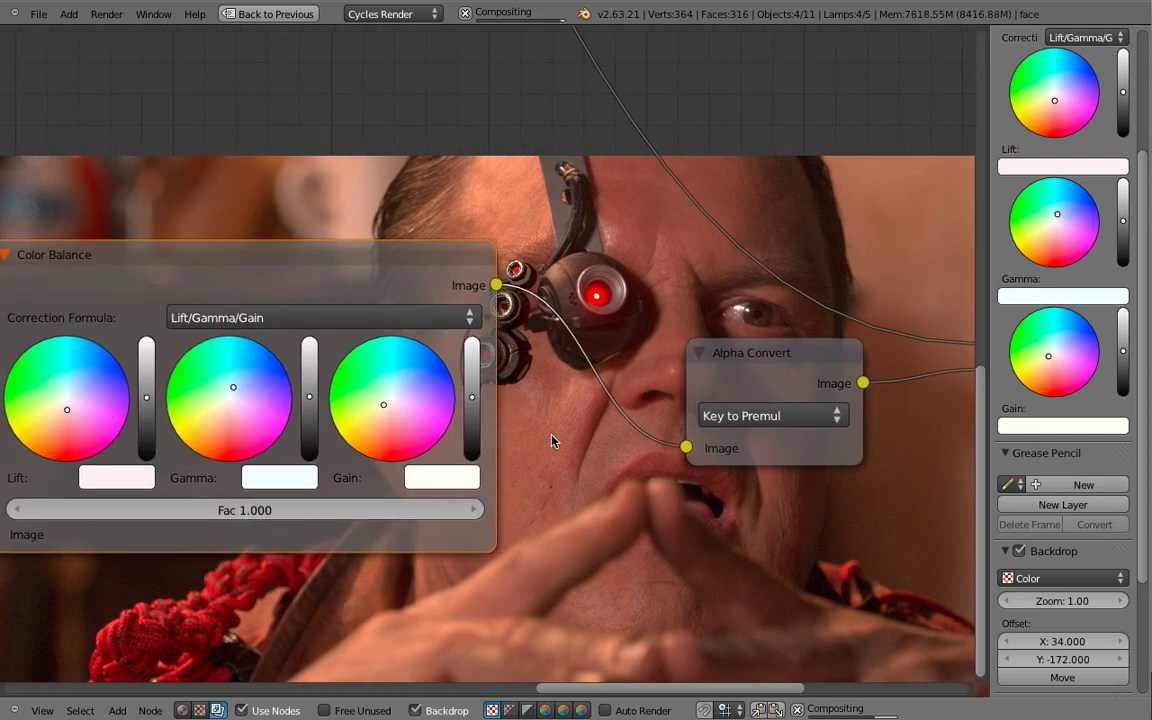
pyautogui.moveTo(349, 398); pyautogui.dragTo(284, 464, button='middle')
pyautogui.click(220, 543)
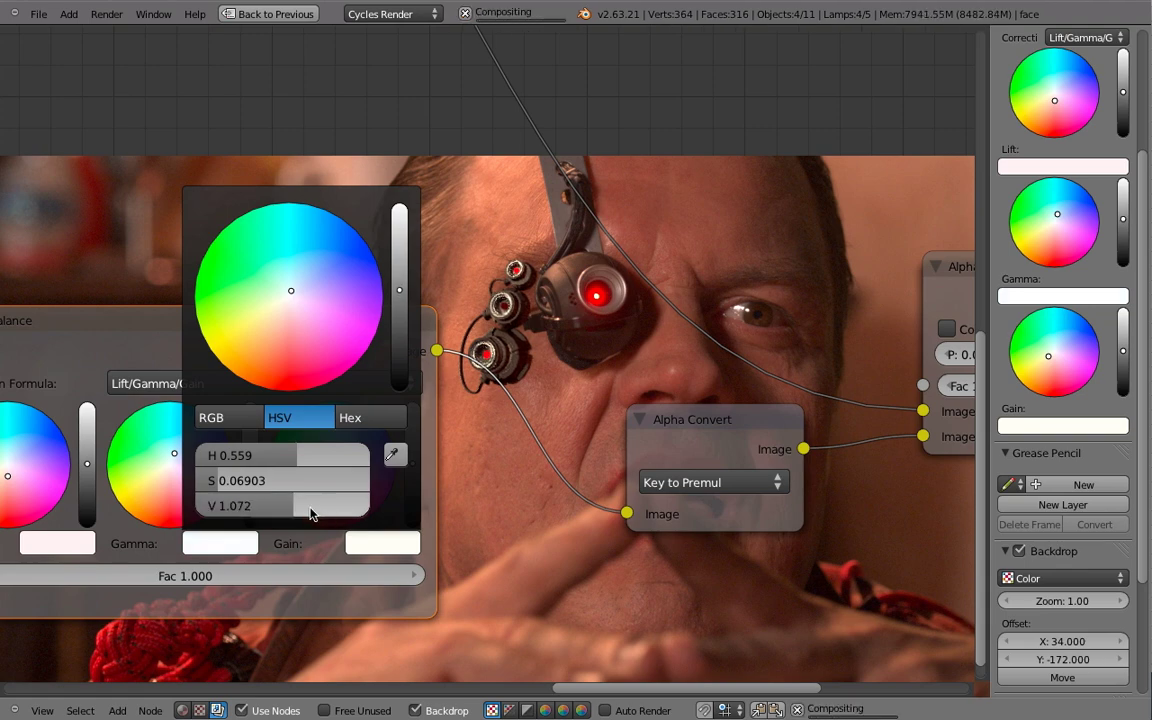
pyautogui.scroll(-3, 512, 428)
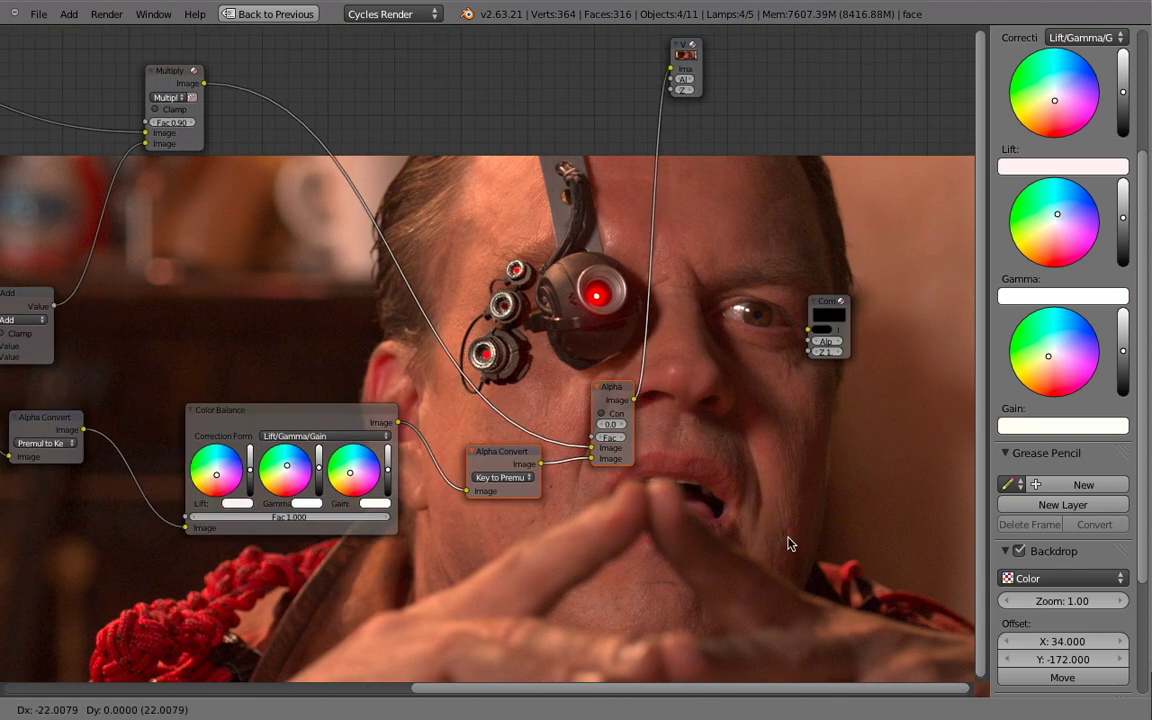
# - Browse into comp_node_lib.blend's NodeTree folder in the append browser
pyautogui.hotkey('shift', 'F1')
pyautogui.click(260, 158)
pyautogui.click(266, 124)
pyautogui.click(265, 240)
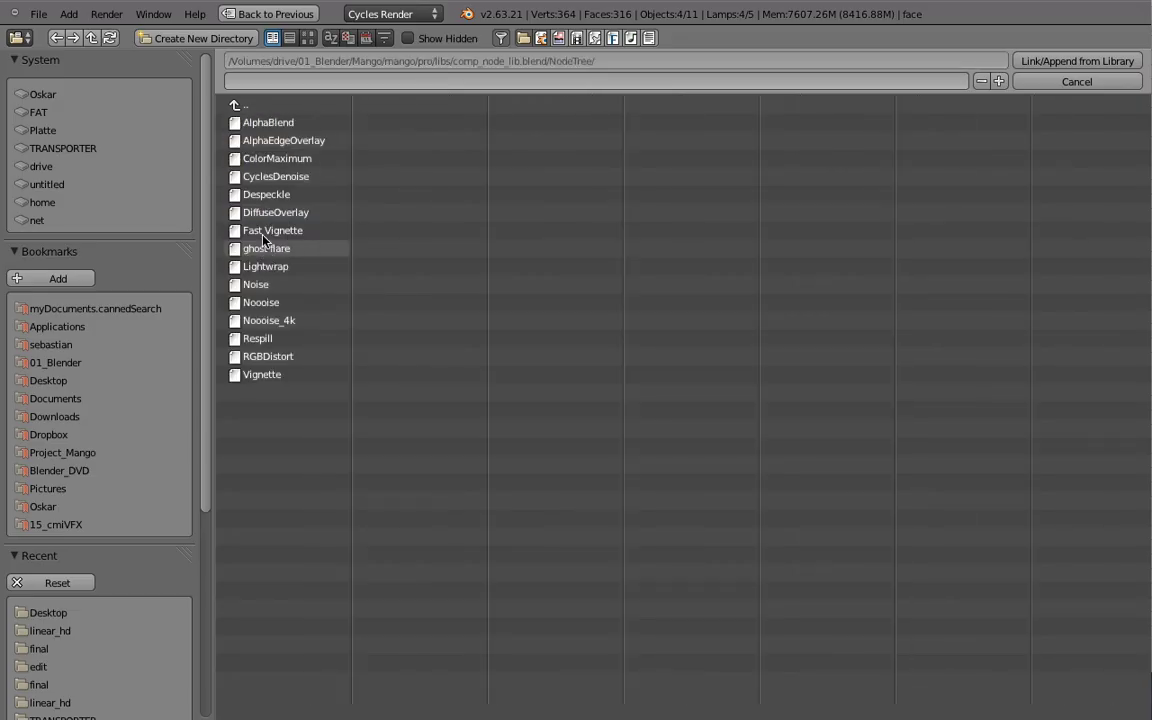
# - Append the Noooise_4k node group and insert it after Alpha Convert
pyautogui.doubleClick(277, 322)
pyautogui.moveTo(566, 571); pyautogui.dragTo(366, 531, button='middle')
pyautogui.hotkey('shift', 'a')
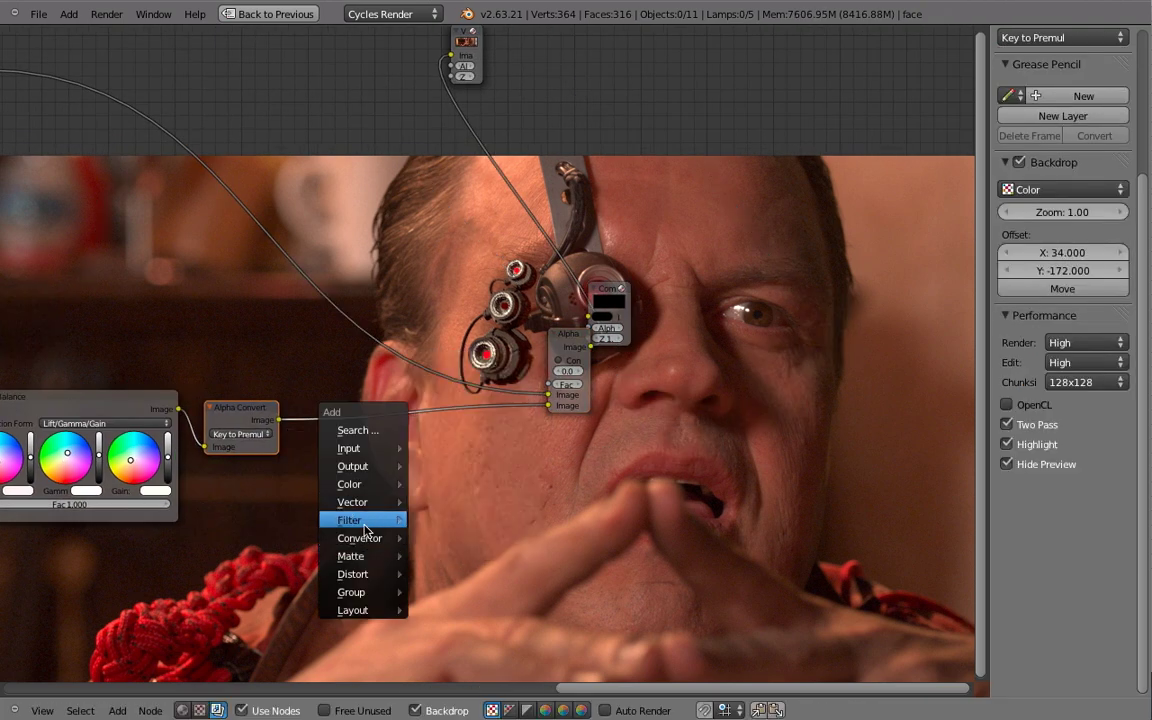
pyautogui.click(455, 616)
pyautogui.click(368, 420)
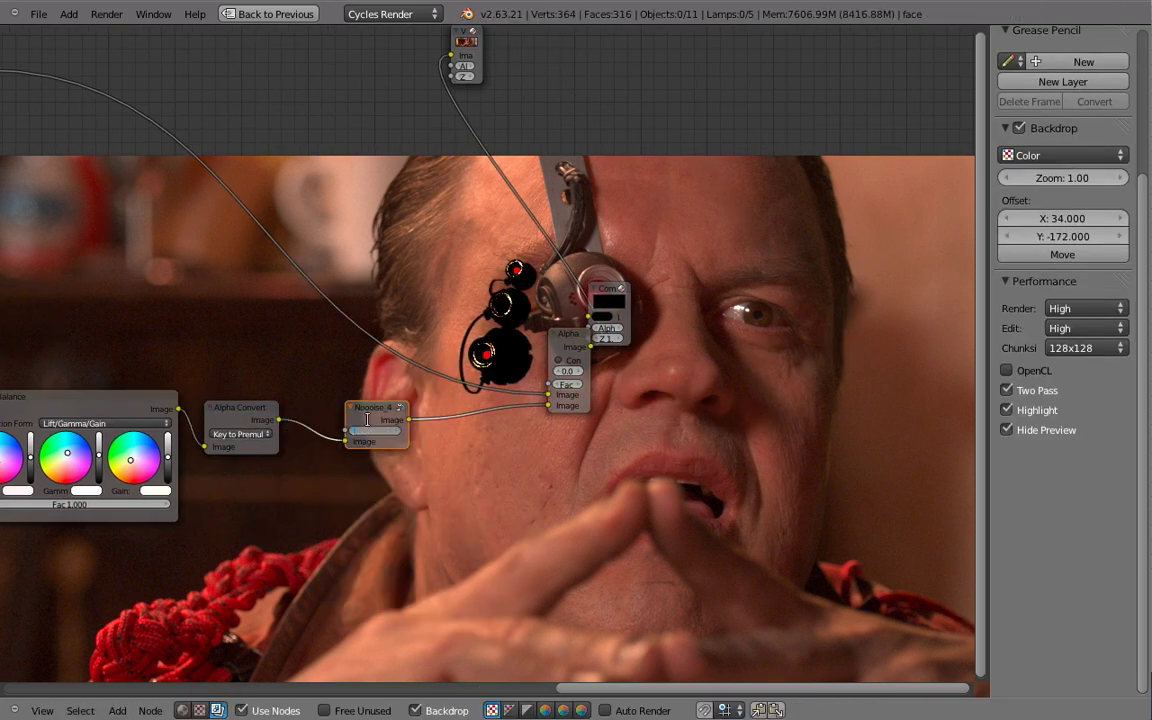
pyautogui.scroll(-2, 470, 380)
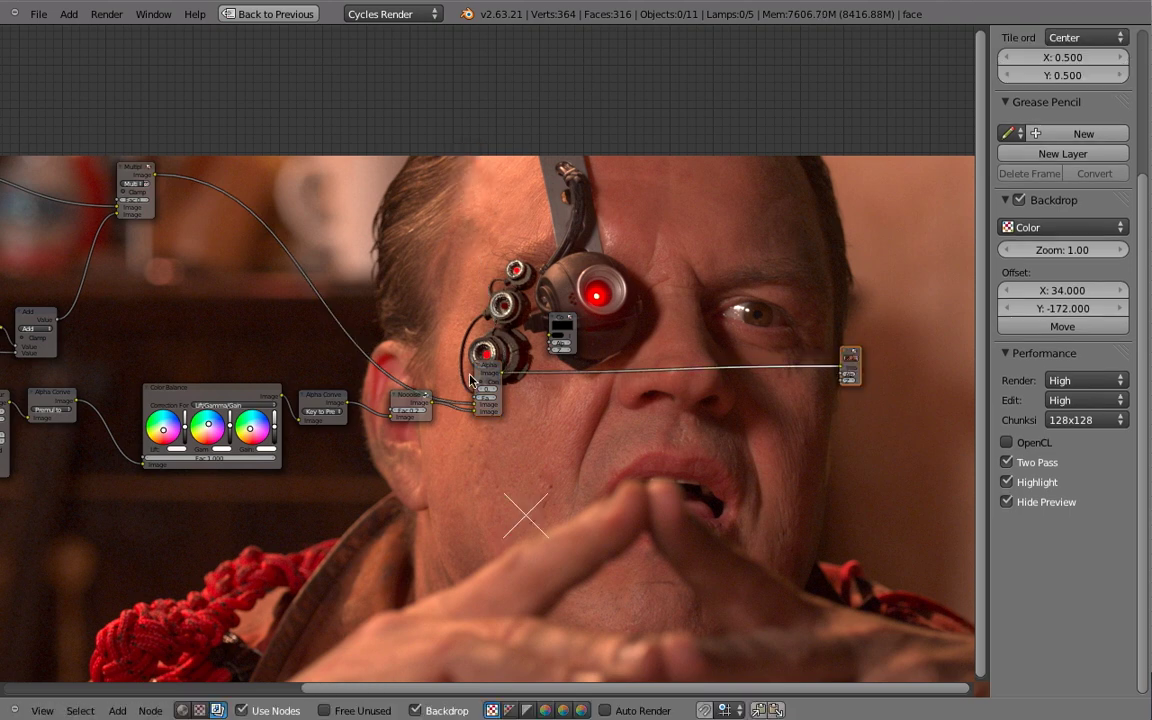
# - Duplicate Render Layer and Vector Blur for the holo overlay, joining it with an Add mix node
pyautogui.hotkey('shift', 'd')
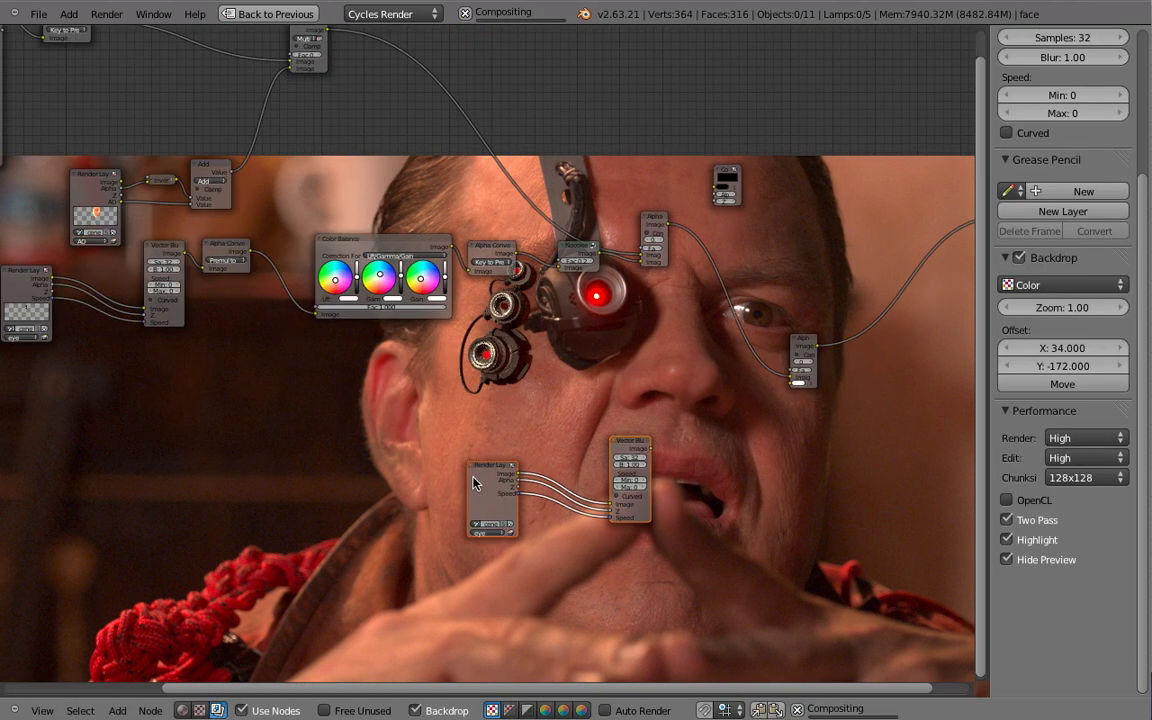
pyautogui.moveTo(483, 511); pyautogui.dragTo(275, 494, button='middle')
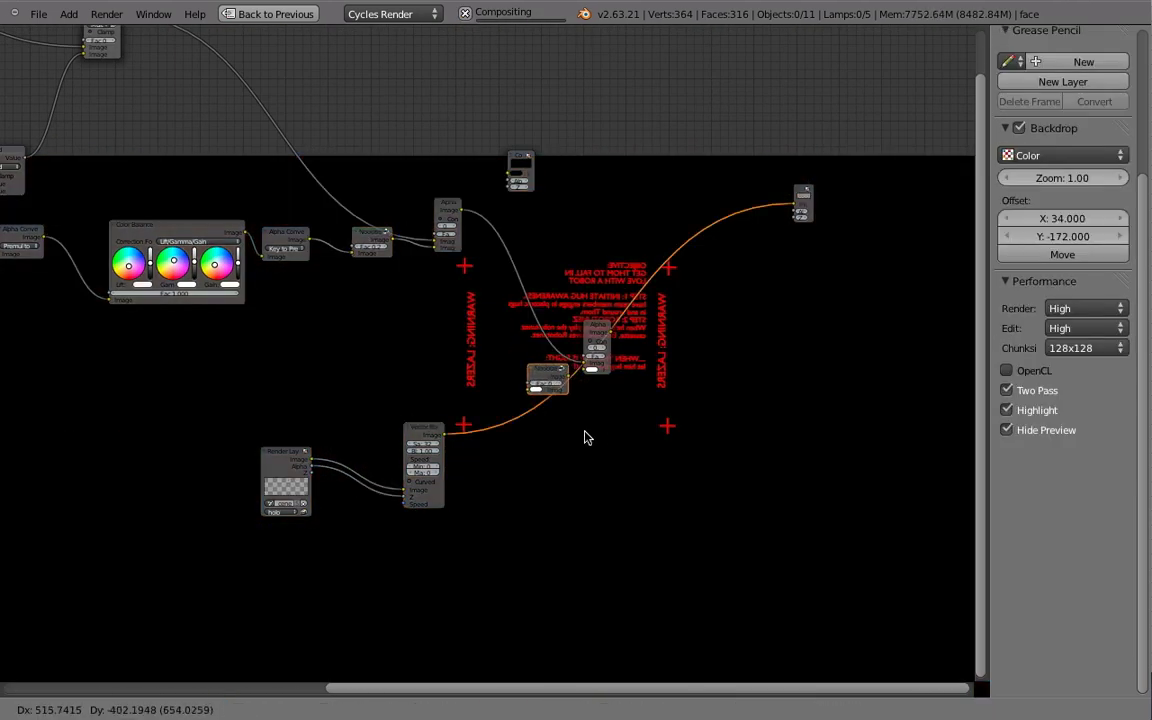
pyautogui.moveTo(305, 462); pyautogui.dragTo(295, 392)
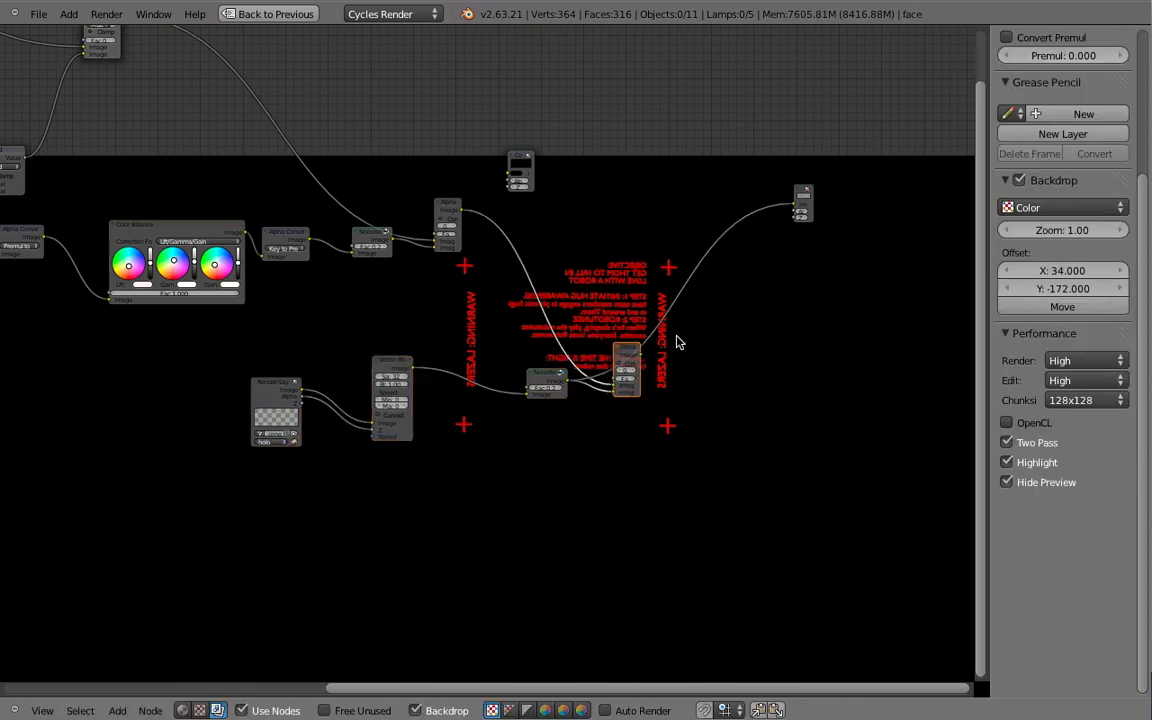
pyautogui.hotkey('shift', 'a')
pyautogui.click(771, 275)
pyautogui.click(690, 325)
pyautogui.scroll(4, 620, 333)
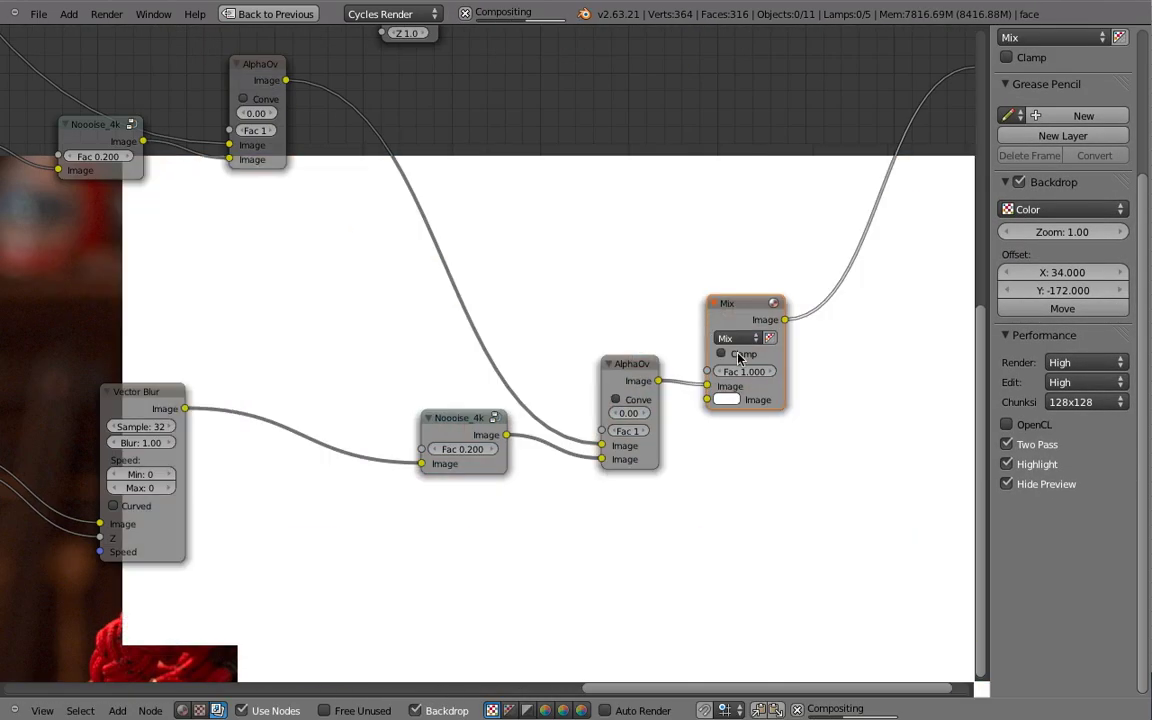
pyautogui.click(735, 338)
pyautogui.click(680, 300)
# - Add a relative-size Gaussian Blur feeding the Add node to glow the holo overlay
pyautogui.moveTo(485, 451); pyautogui.dragTo(385, 439)
pyautogui.hotkey('shift', 'a')
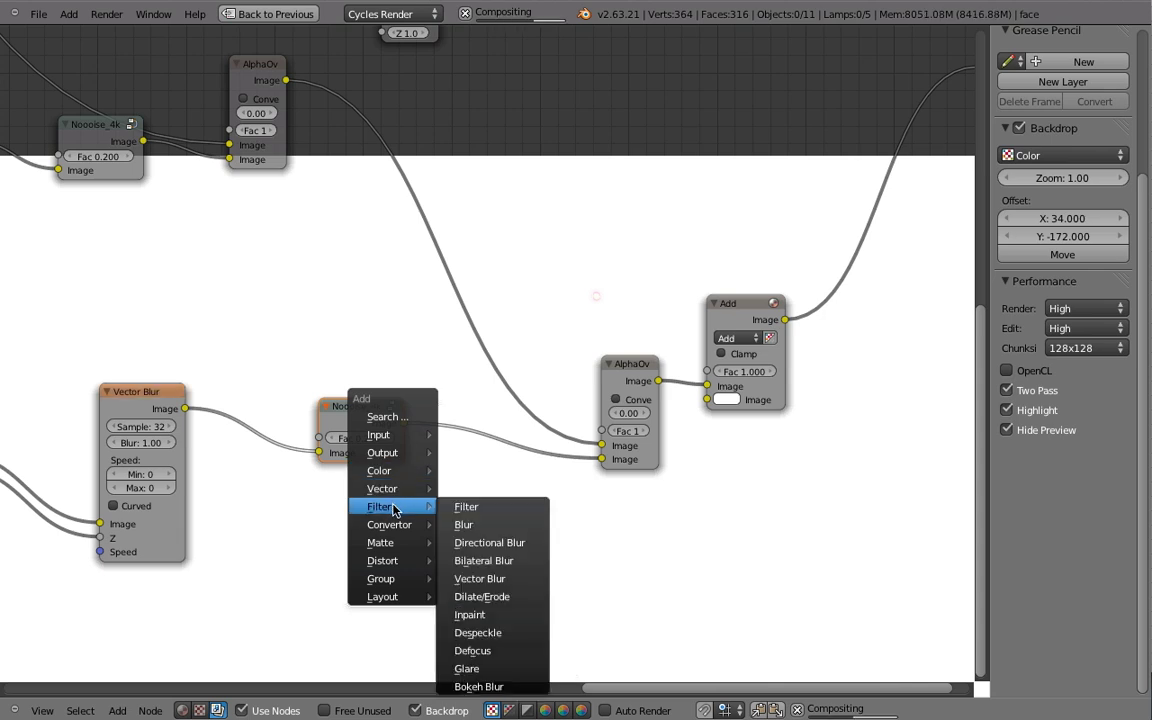
pyautogui.click(470, 526)
pyautogui.click(482, 583)
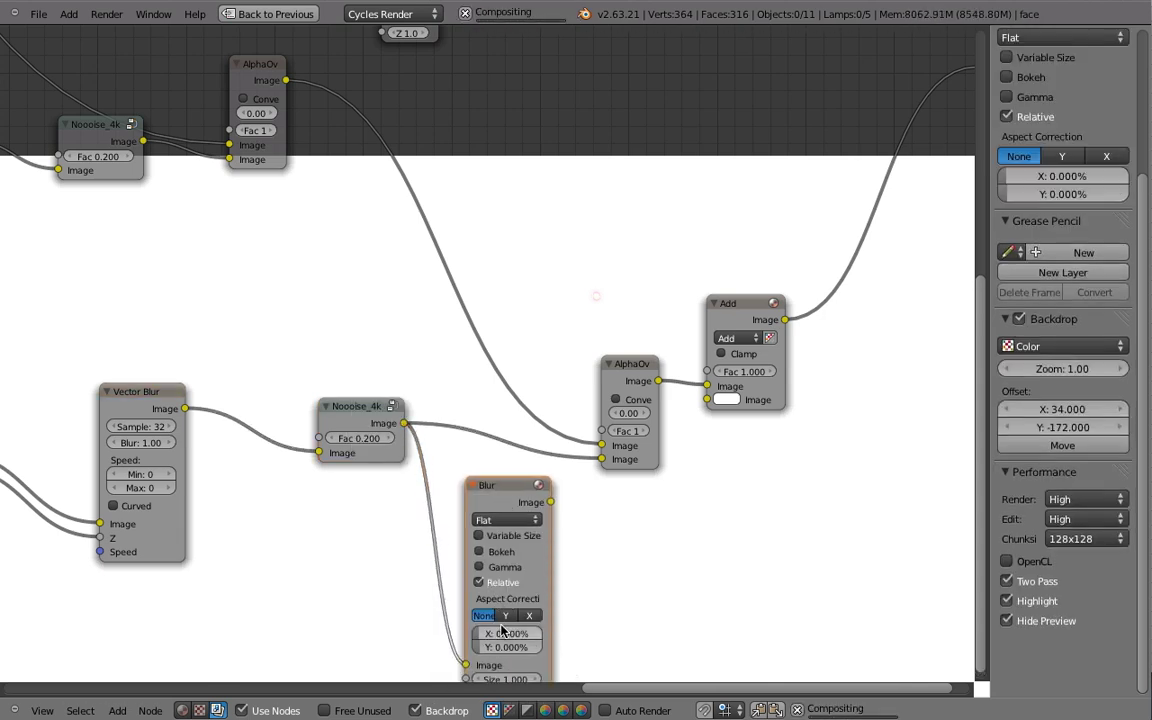
pyautogui.moveTo(550, 501); pyautogui.dragTo(707, 400)
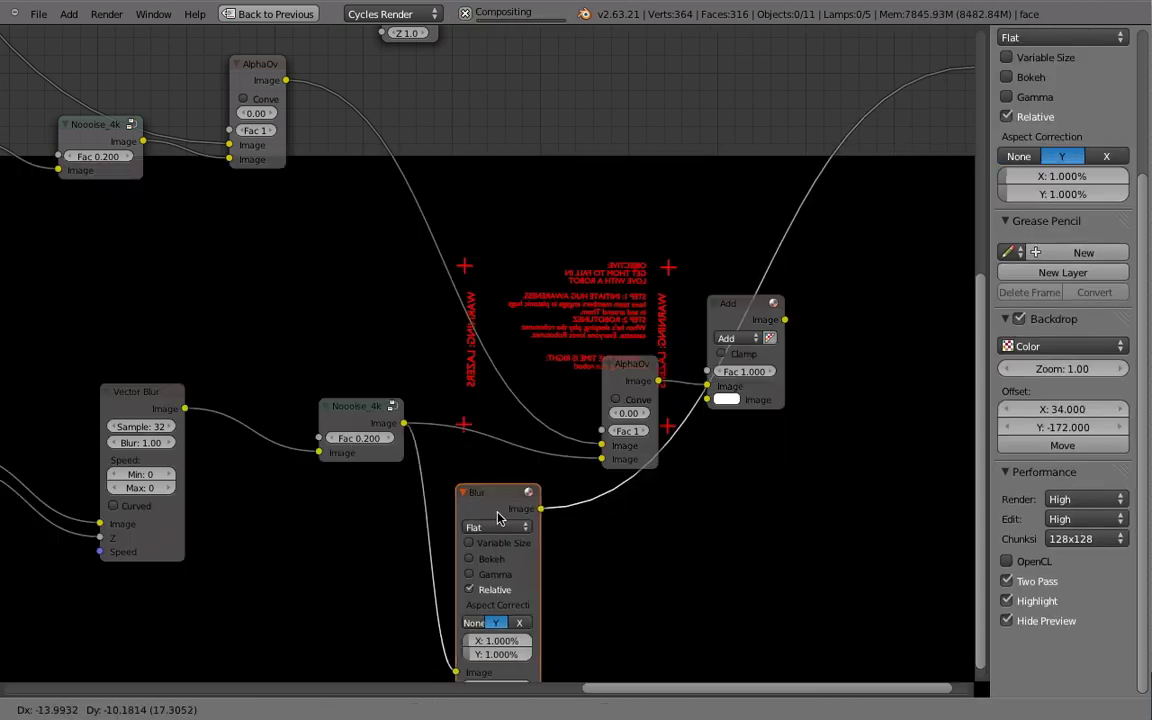
pyautogui.moveTo(500, 486); pyautogui.dragTo(481, 508)
pyautogui.moveTo(745, 303); pyautogui.dragTo(755, 495)
pyautogui.click(490, 541)
pyautogui.click(496, 452)
# - Pan and zoom across the node graph to review the overlay on the face
pyautogui.scroll(-3, 717, 476)
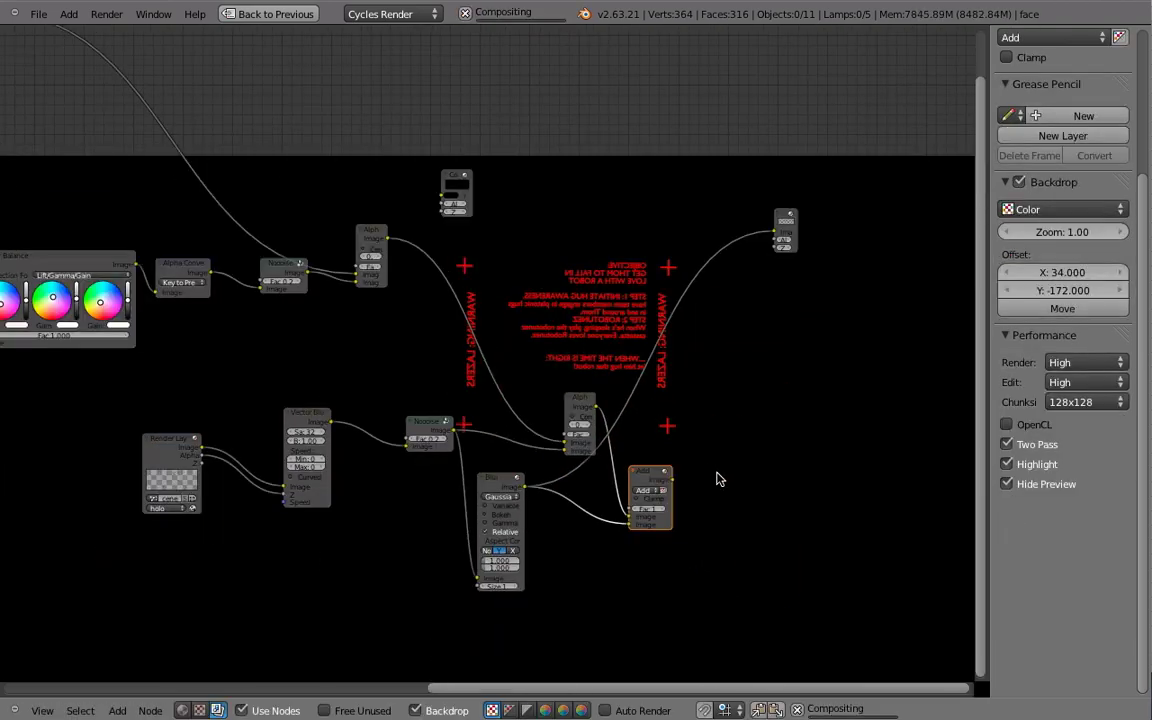
pyautogui.scroll(-2, 472, 420)
pyautogui.moveTo(472, 420); pyautogui.dragTo(368, 575, button='middle')
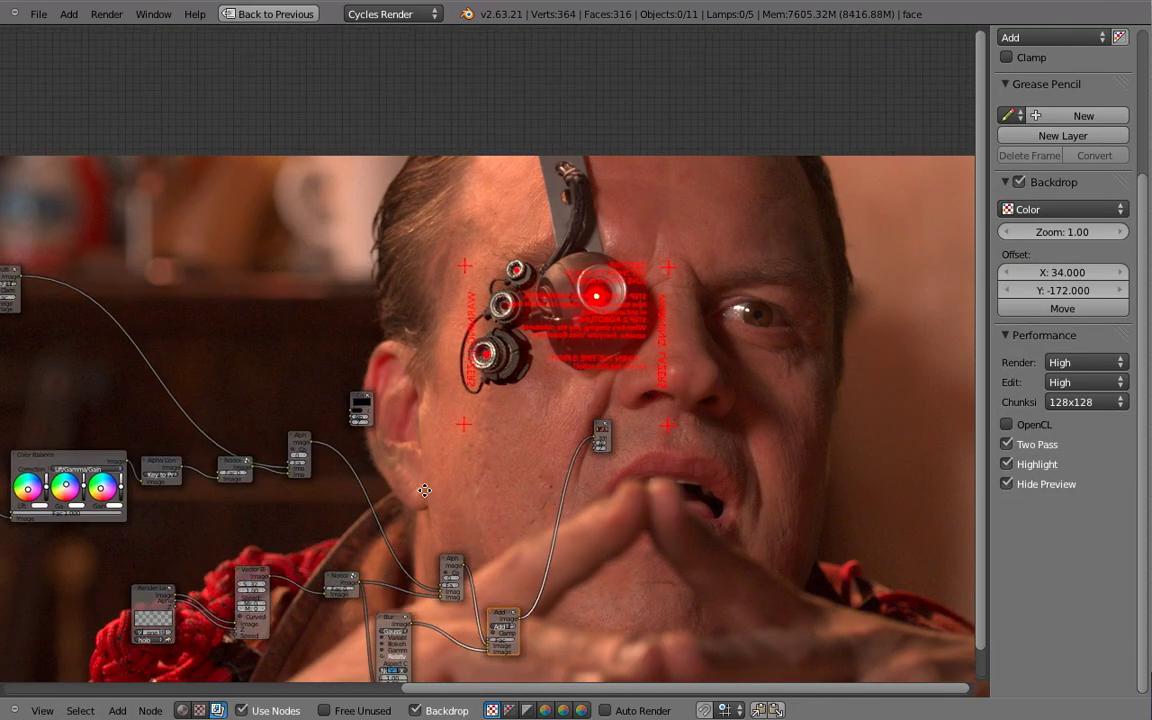
pyautogui.scroll(2, 530, 421)
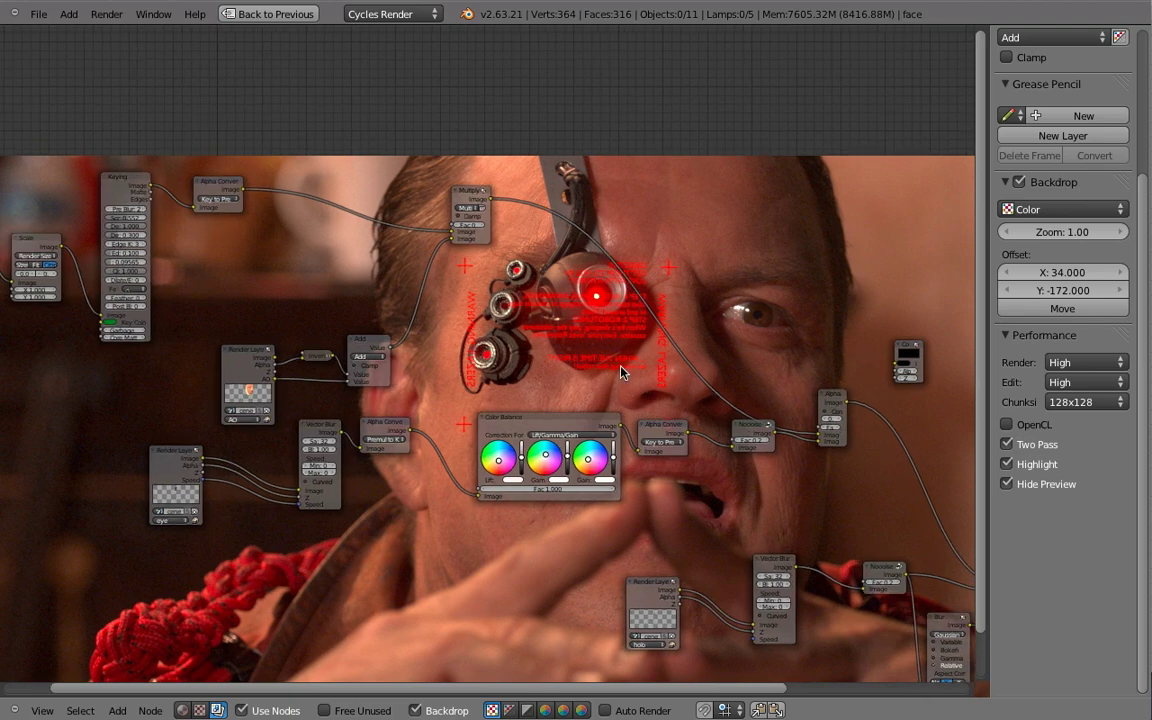
pyautogui.scroll(3, 590, 390)
pyautogui.scroll(1, 590, 450)
pyautogui.scroll(2, 560, 540)
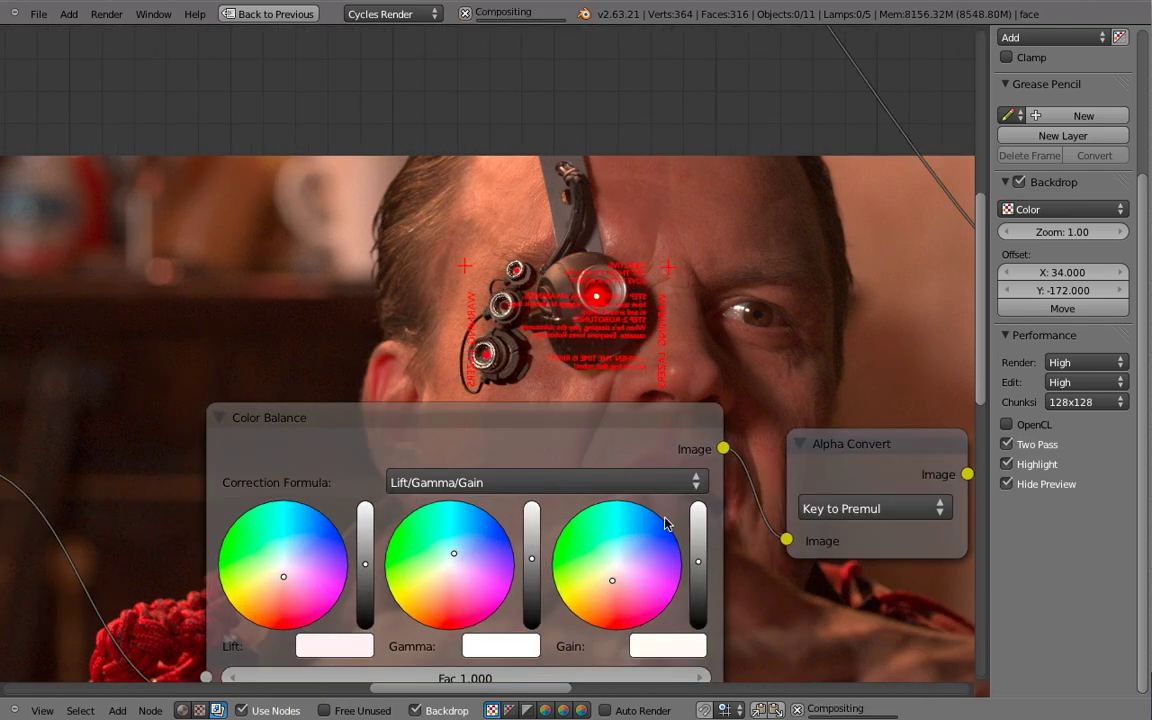
pyautogui.scroll(-3, 452, 572)
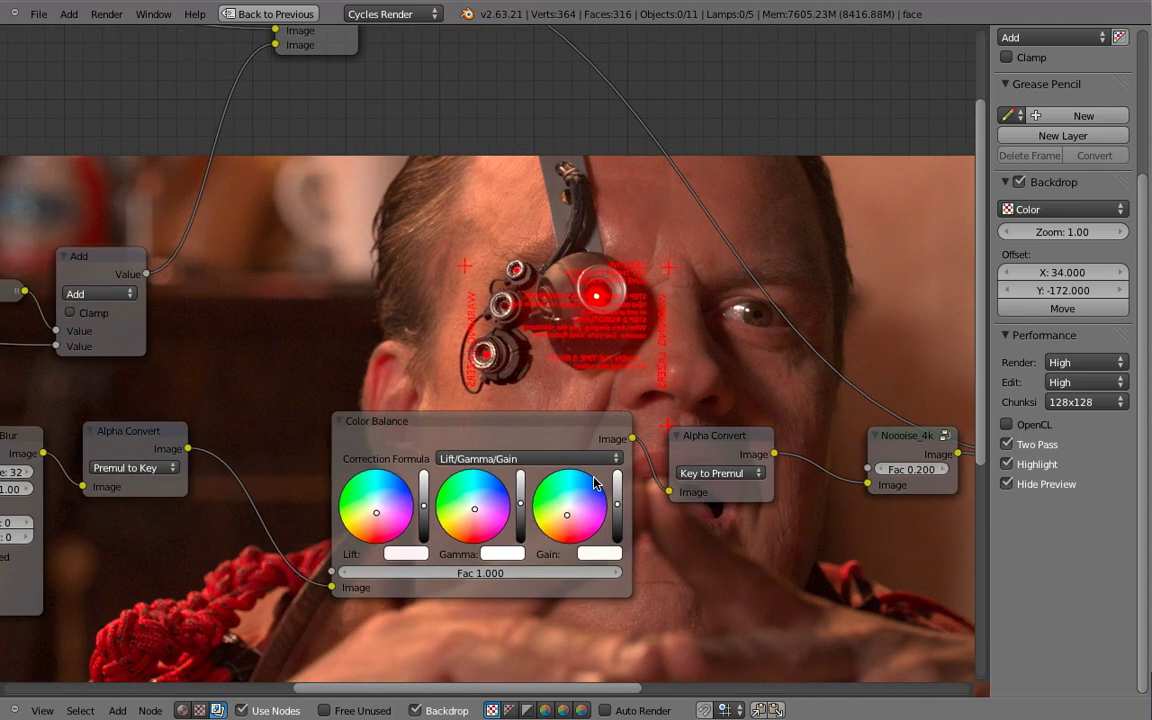
# - Inspect the Color Balance node's colours, including Lift
pyautogui.click(596, 552)
pyautogui.moveTo(516, 494); pyautogui.dragTo(513, 515, button='middle')
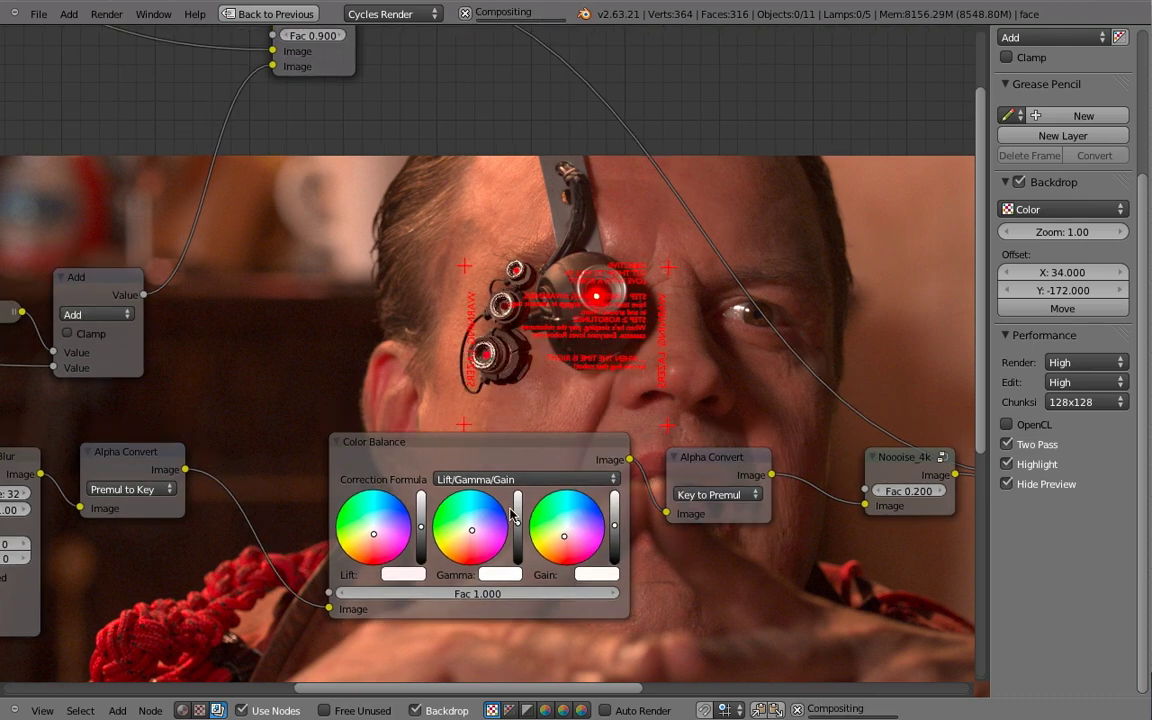
pyautogui.click(409, 578)
pyautogui.scroll(-2, 562, 459)
pyautogui.moveTo(780, 523); pyautogui.dragTo(562, 459, button='middle')
pyautogui.scroll(-4, 562, 459)
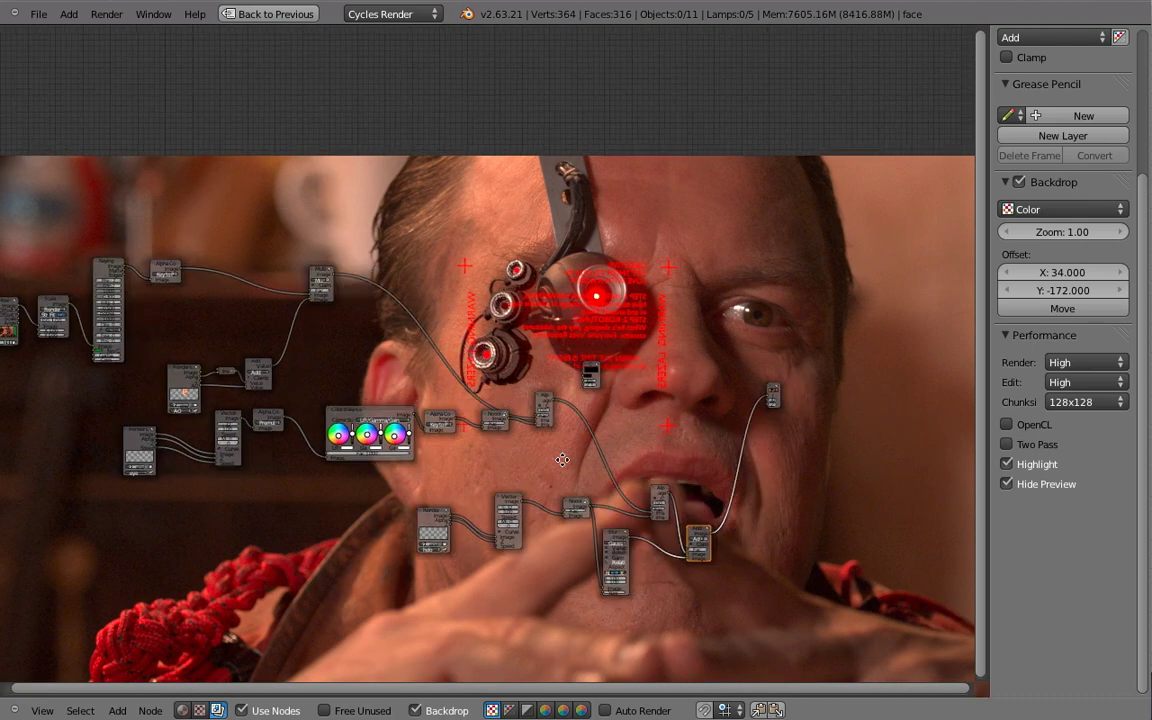
pyautogui.scroll(-2, 562, 459)
pyautogui.scroll(-2, 570, 457)
pyautogui.scroll(-1, 586, 442)
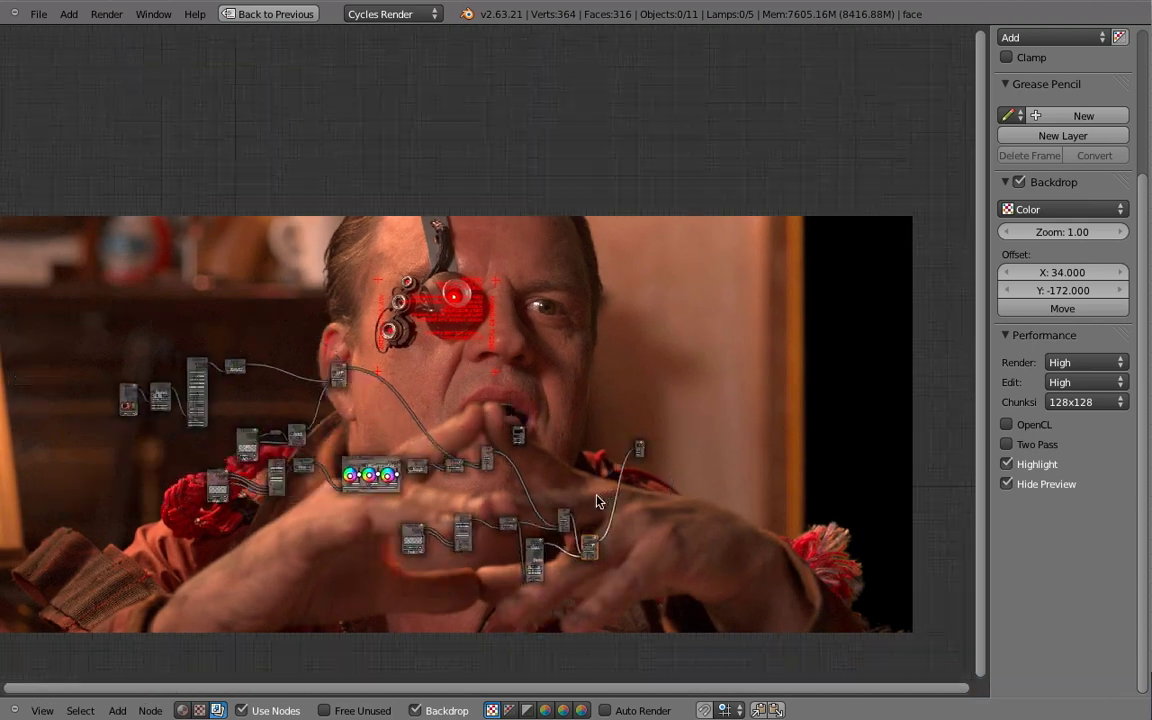
pyautogui.scroll(-1, 598, 502)
# - In the full-screen 3D view, select the holographic eyepatch and the face mesh
pyautogui.hotkey('ctrl', 'Up')
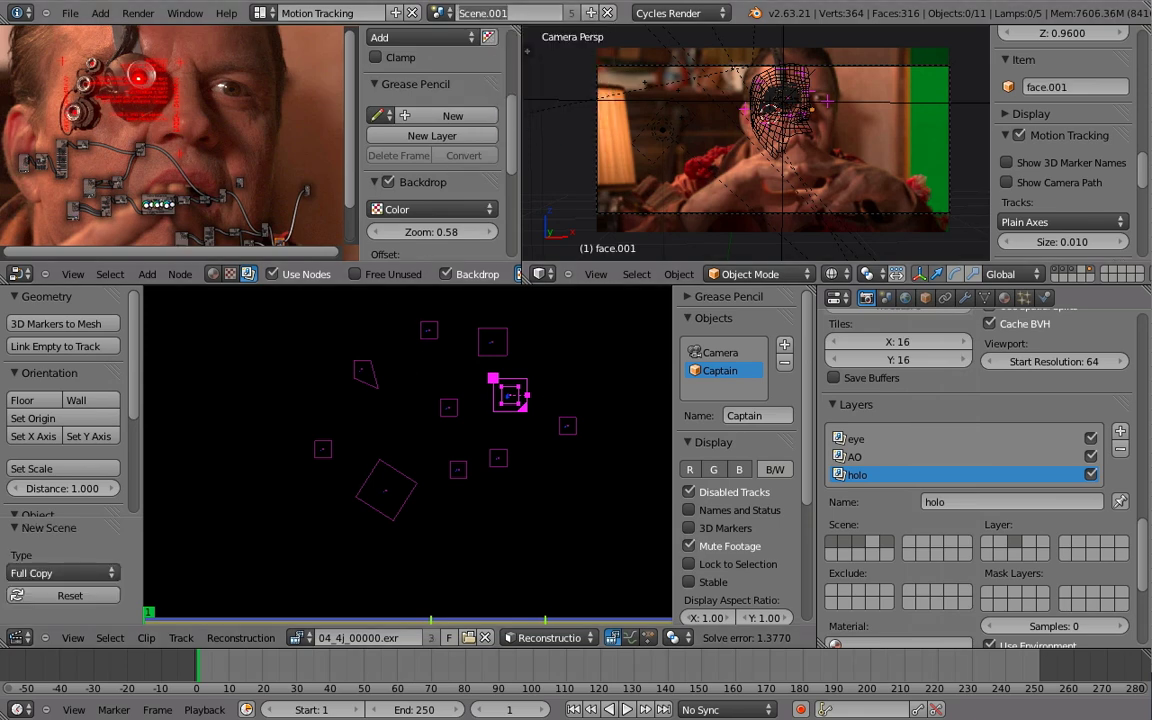
pyautogui.hotkey('ctrl', 'Up')
pyautogui.moveTo(824, 232); pyautogui.dragTo(440, 250, button='middle')
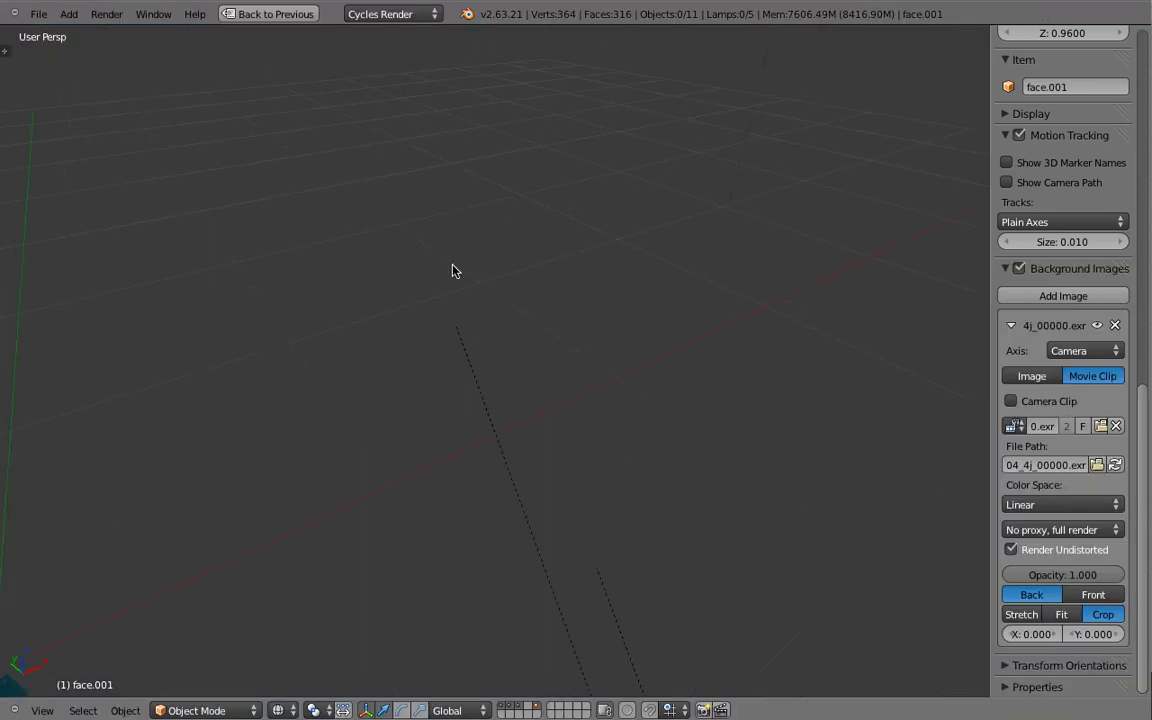
pyautogui.scroll(-5, 452, 270)
pyautogui.scroll(2, 478, 311)
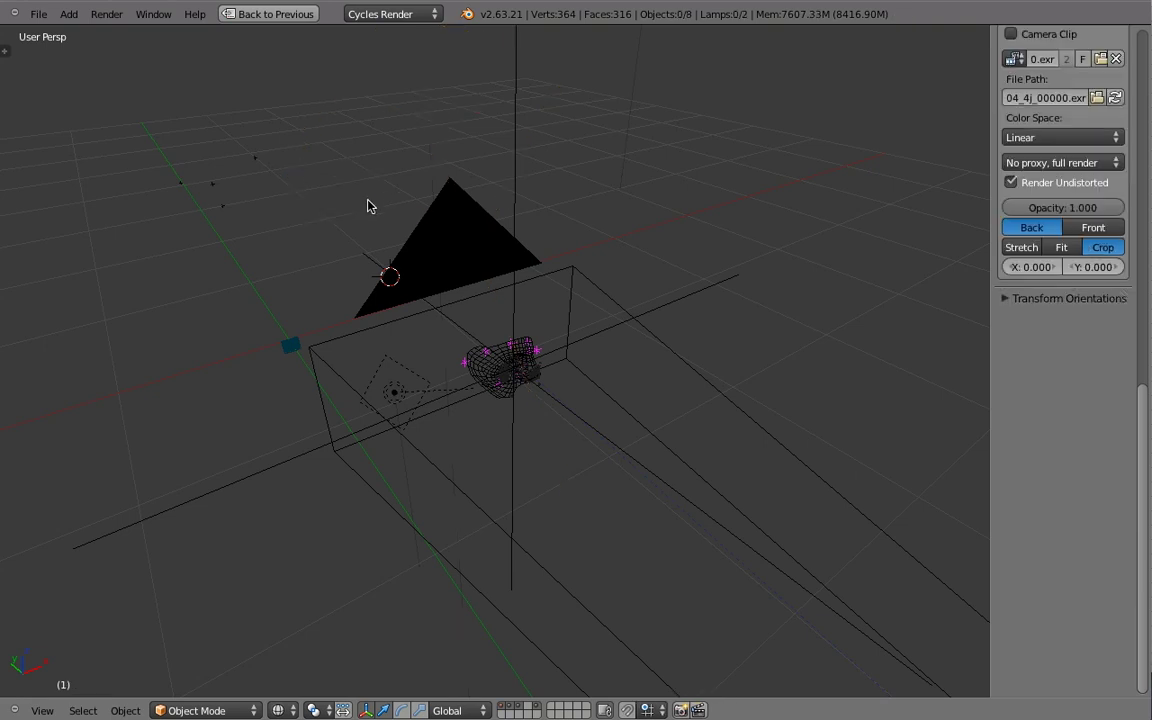
pyautogui.scroll(3, 367, 206)
pyautogui.rightClick(387, 397)
pyautogui.moveTo(328, 413); pyautogui.dragTo(360, 432, button='middle')
pyautogui.keyDown('shift'); pyautogui.rightClick(502, 330); pyautogui.keyUp('shift')
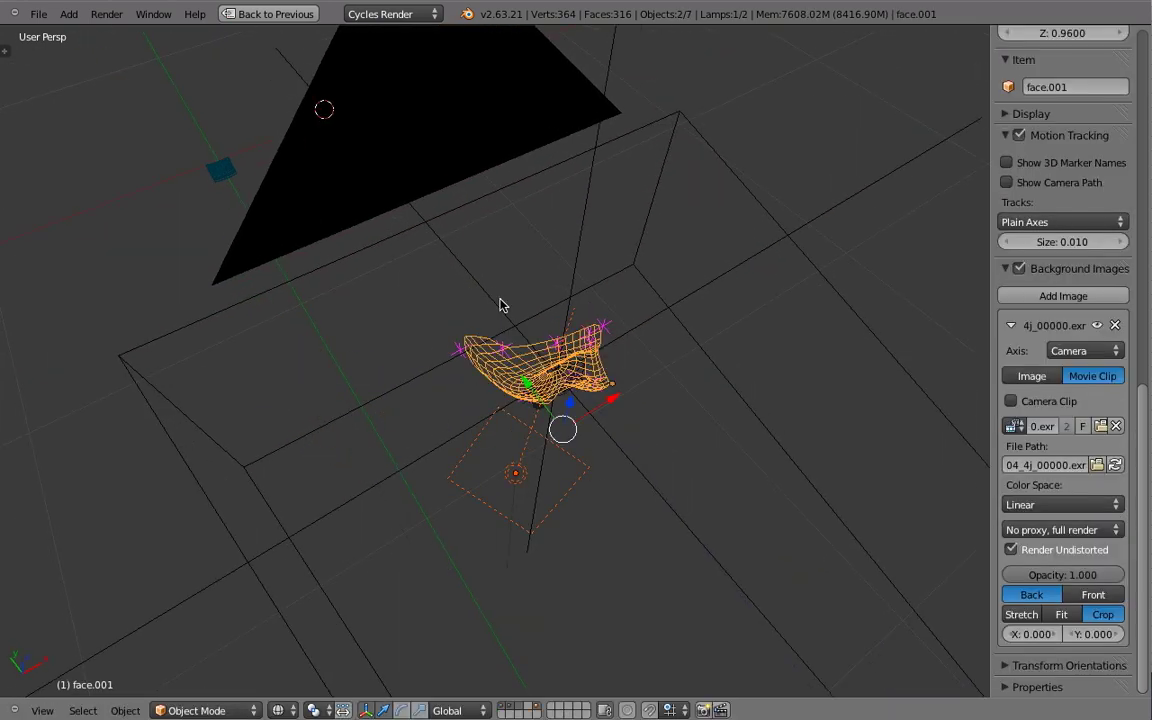
# - Remove two unneeded render layers and move the area lamp to another scene layer
pyautogui.click(300, 14)
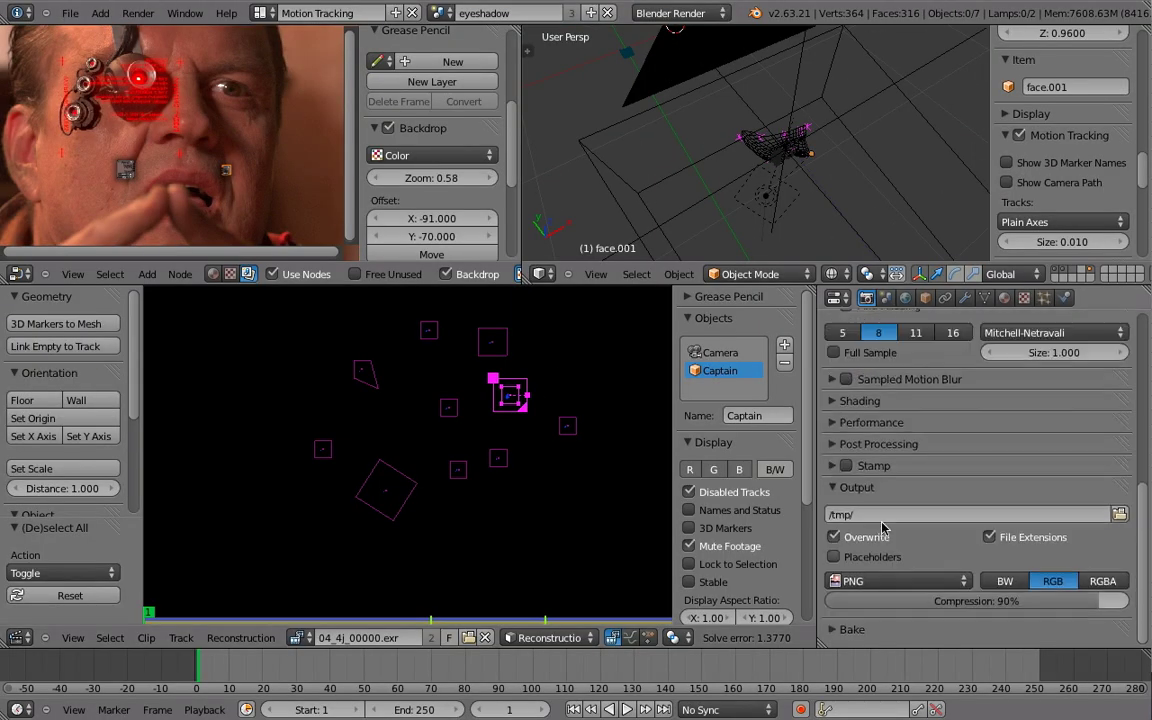
pyautogui.scroll(5, 860, 443)
pyautogui.click(856, 429)
pyautogui.click(1120, 475)
pyautogui.write('eyeshadow')
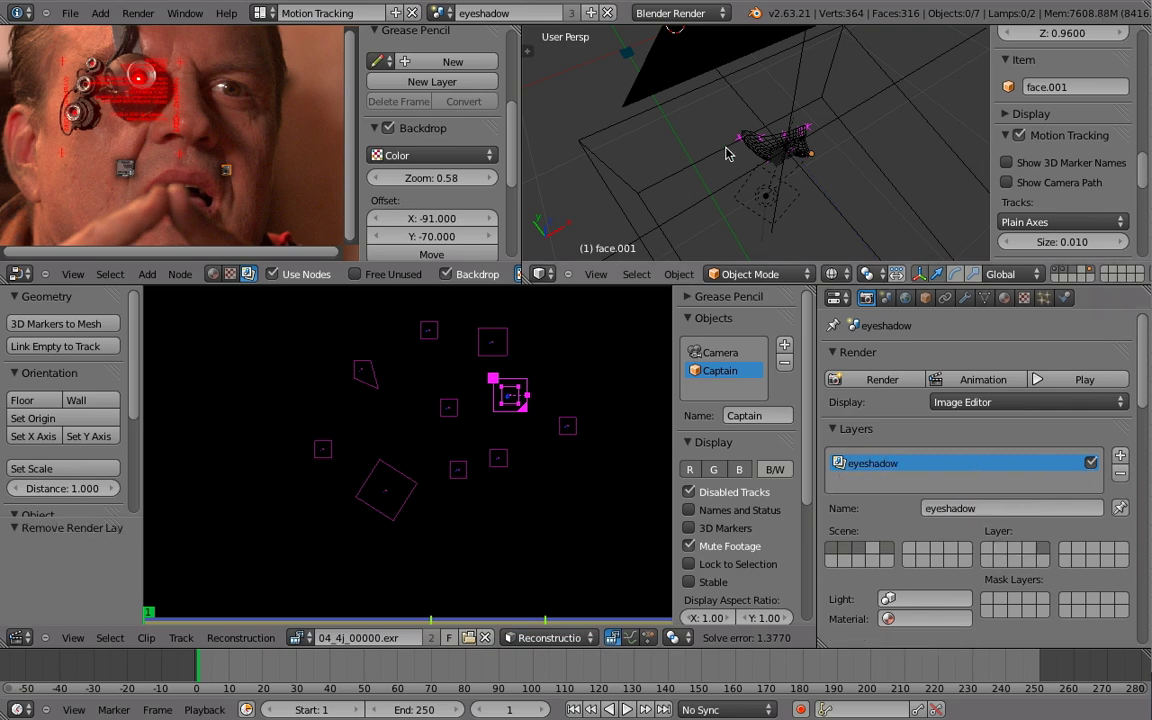
pyautogui.rightClick(766, 195)
pyautogui.press('m')
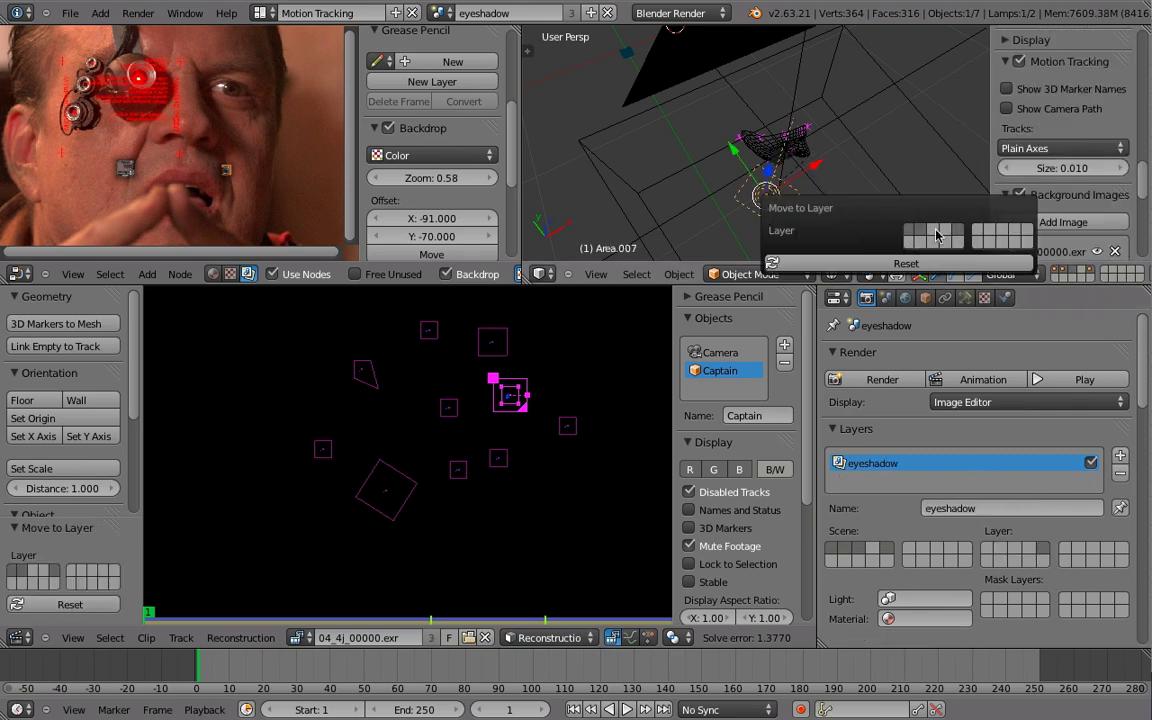
pyautogui.scroll(-4, 930, 450)
pyautogui.scroll(-2, 930, 450)
pyautogui.scroll(2, 930, 450)
pyautogui.scroll(5, 930, 450)
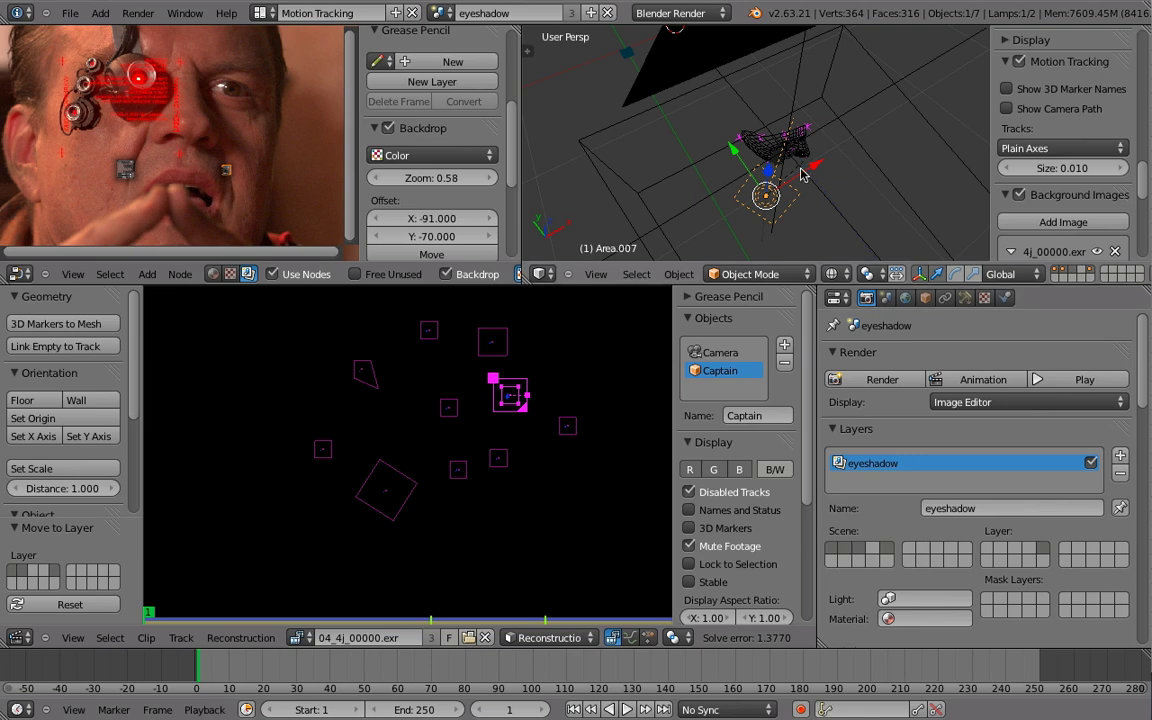
# - Replace the face mesh's skin material with a new material, naming it 'ma'
pyautogui.rightClick(770, 150)
pyautogui.click(1004, 297)
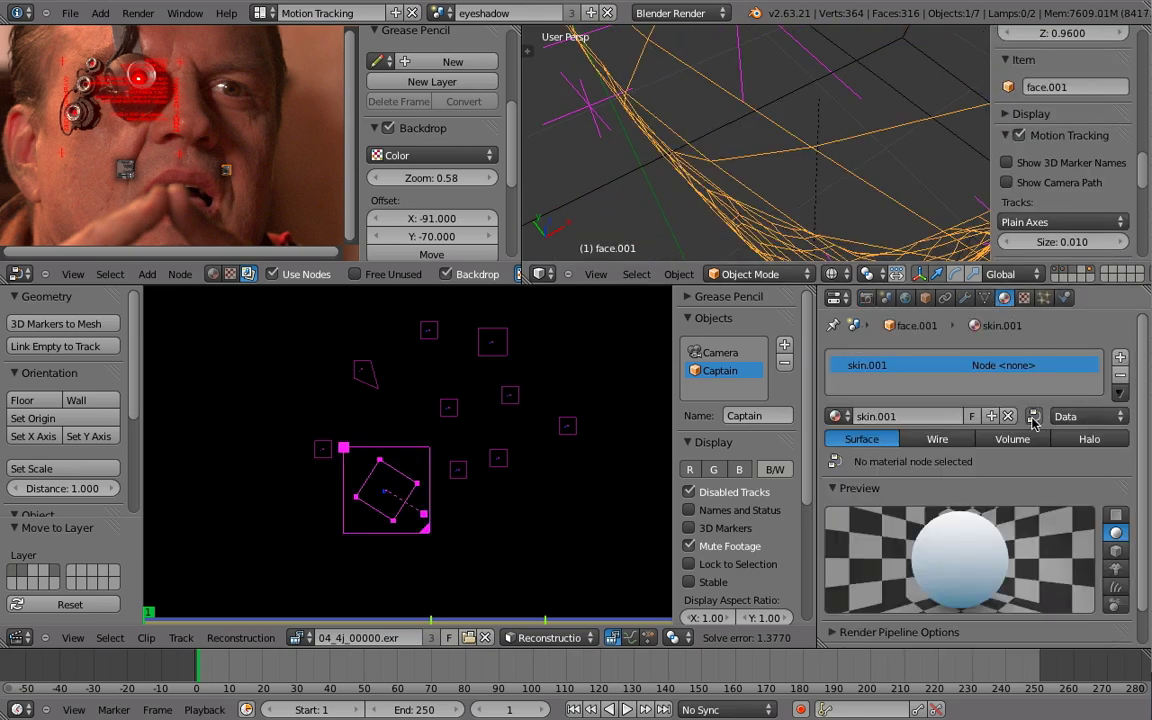
pyautogui.click(1120, 374)
pyautogui.click(893, 413)
pyautogui.click(893, 408)
pyautogui.write('matte')
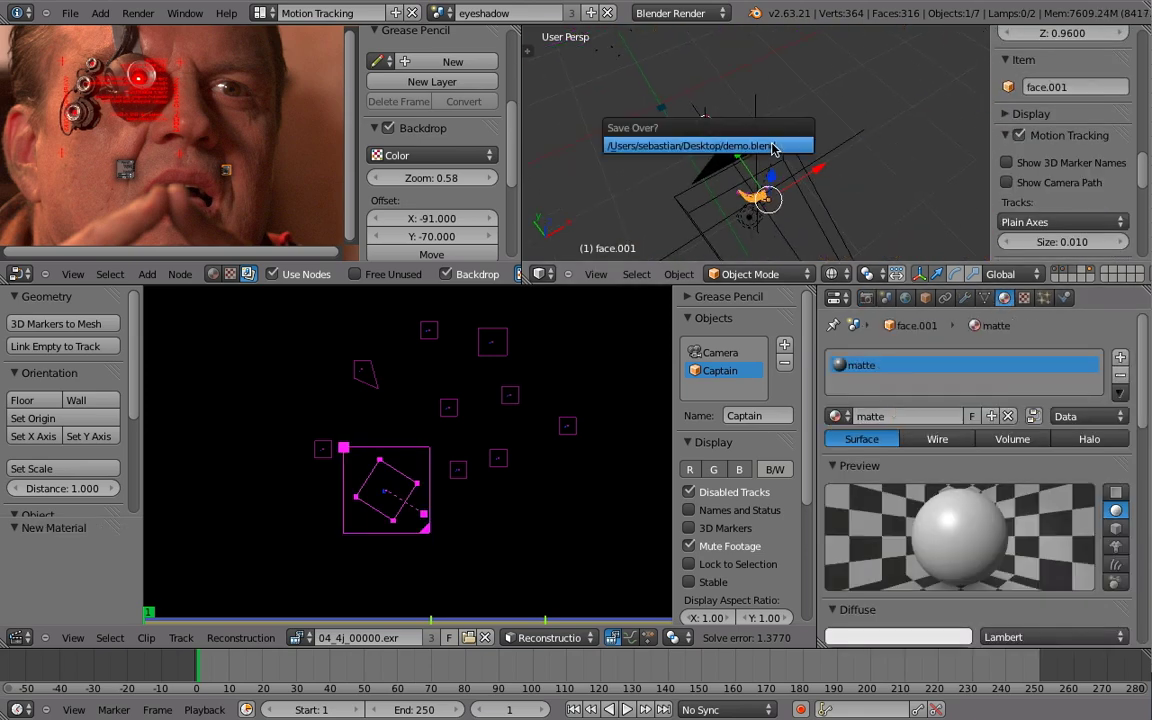
# - Select the area lamp and run test renders of the eyeshadow scene
pyautogui.rightClick(748, 228)
pyautogui.scroll(-5, 975, 450)
pyautogui.scroll(4, 975, 450)
pyautogui.press('F12')
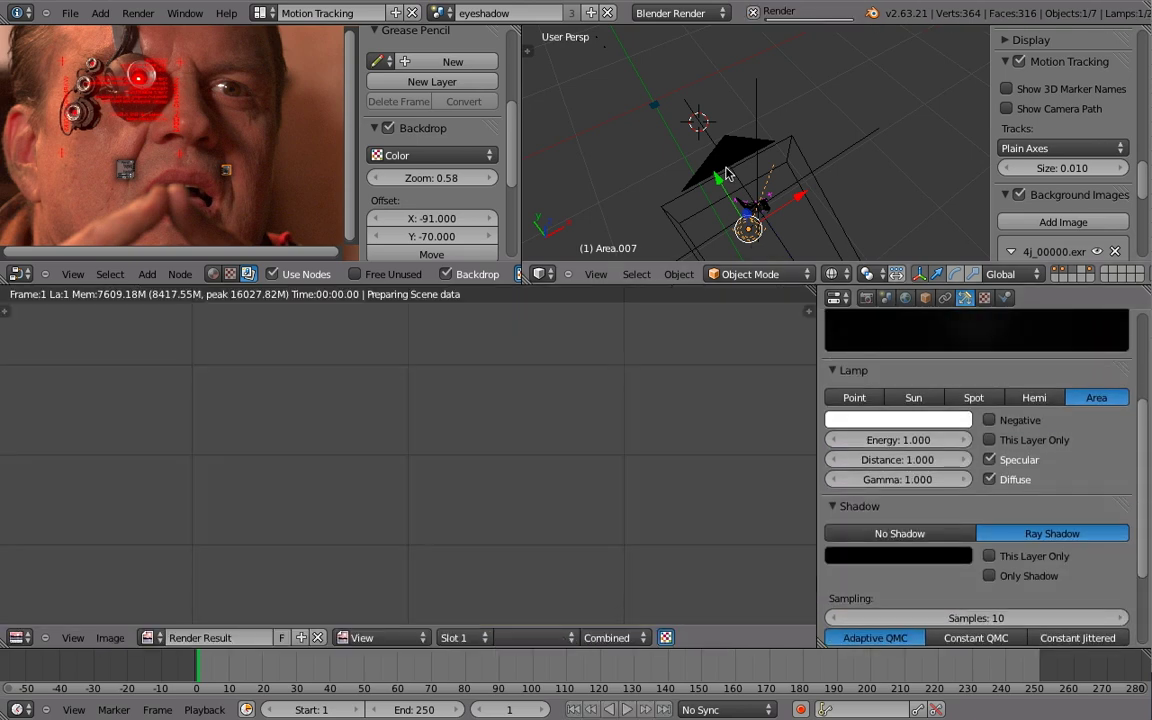
pyautogui.hotkey('ctrl', 'Up')
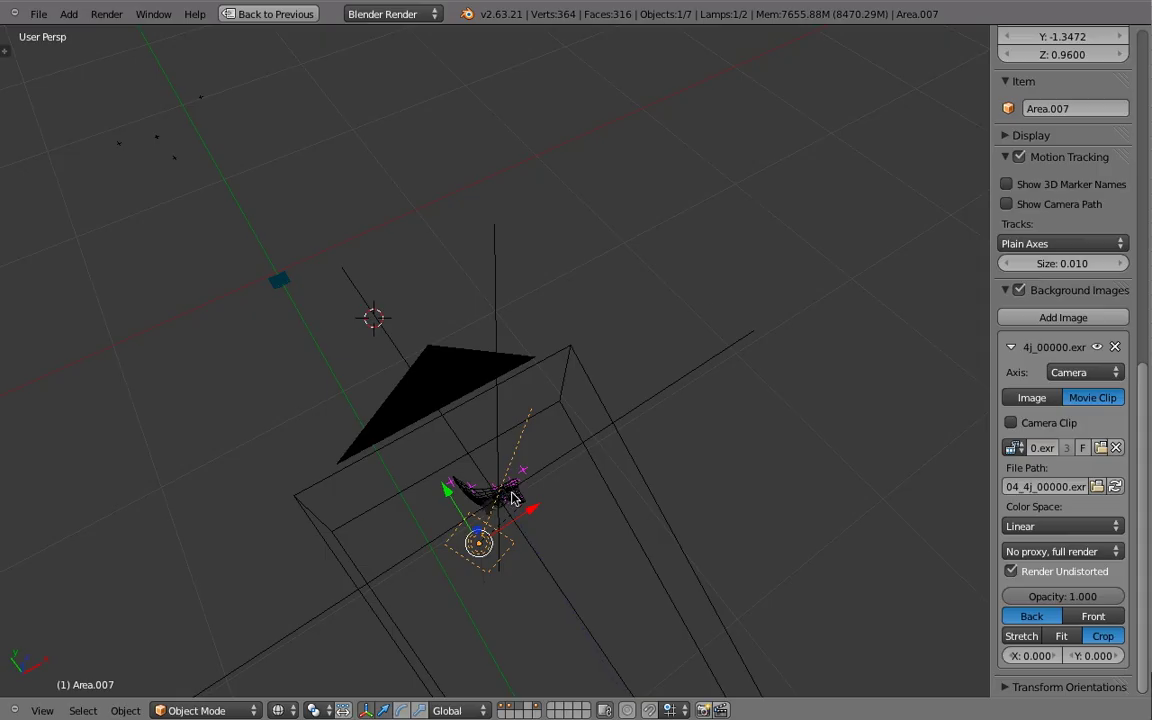
pyautogui.scroll(2, 418, 306)
pyautogui.press('F12')
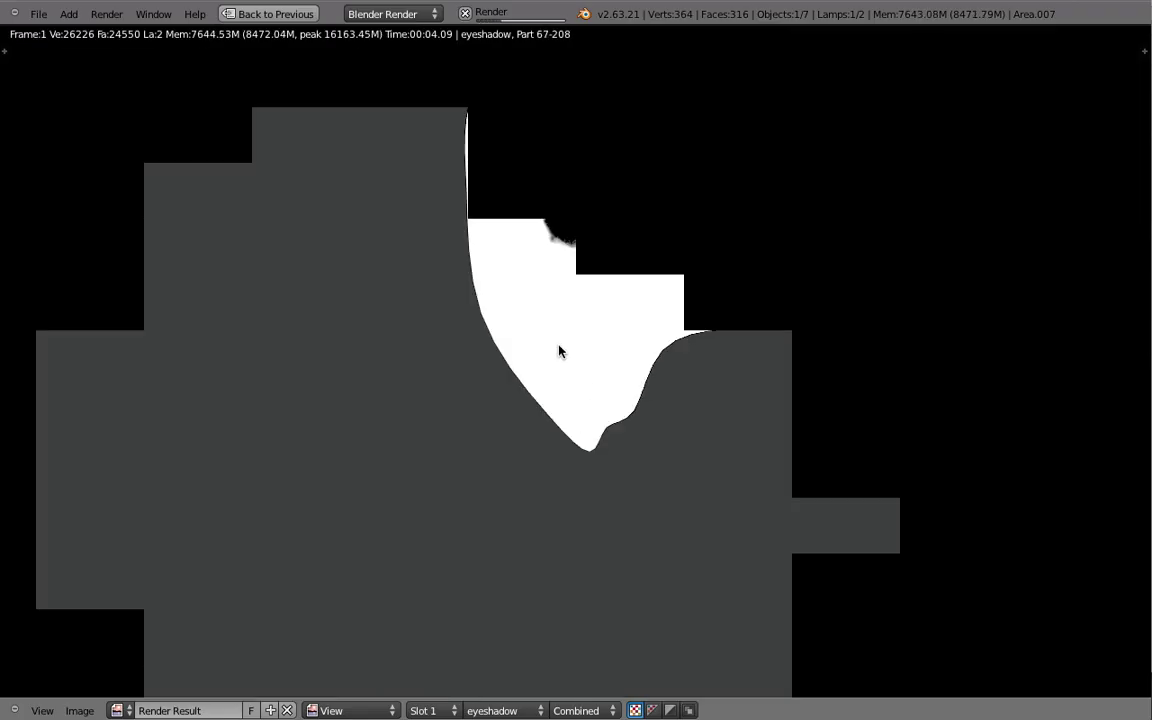
pyautogui.press('Escape')
pyautogui.hotkey('ctrl', 'Up')
pyautogui.moveTo(702, 172)
pyautogui.mouseDown(button='middle')
pyautogui.moveTo(494, 414)
pyautogui.moveTo(411, 177)
pyautogui.moveTo(424, 316)
pyautogui.mouseUp(button='middle')
# - Delete the face occluder's faces around the eye, render, and return to the main Scene
pyautogui.hotkey('ctrl', 'Up')
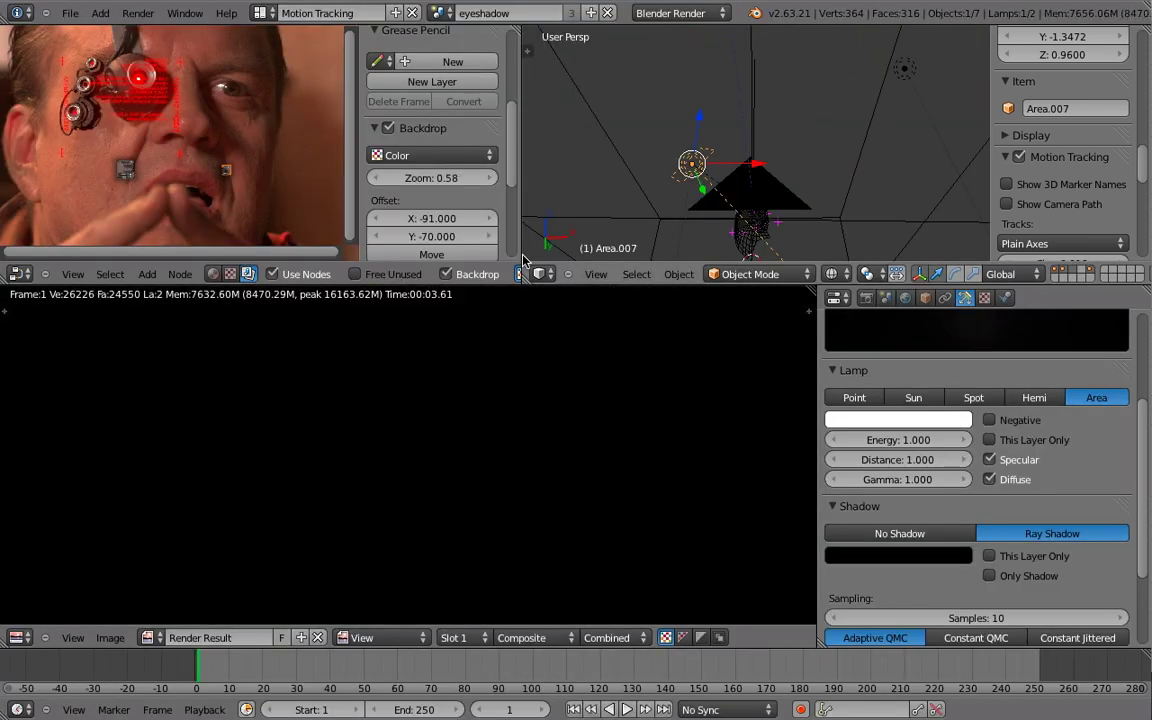
pyautogui.hotkey('ctrl', 'Up')
pyautogui.press('KP_0')
pyautogui.scroll(2, 645, 282)
pyautogui.rightClick(645, 282)
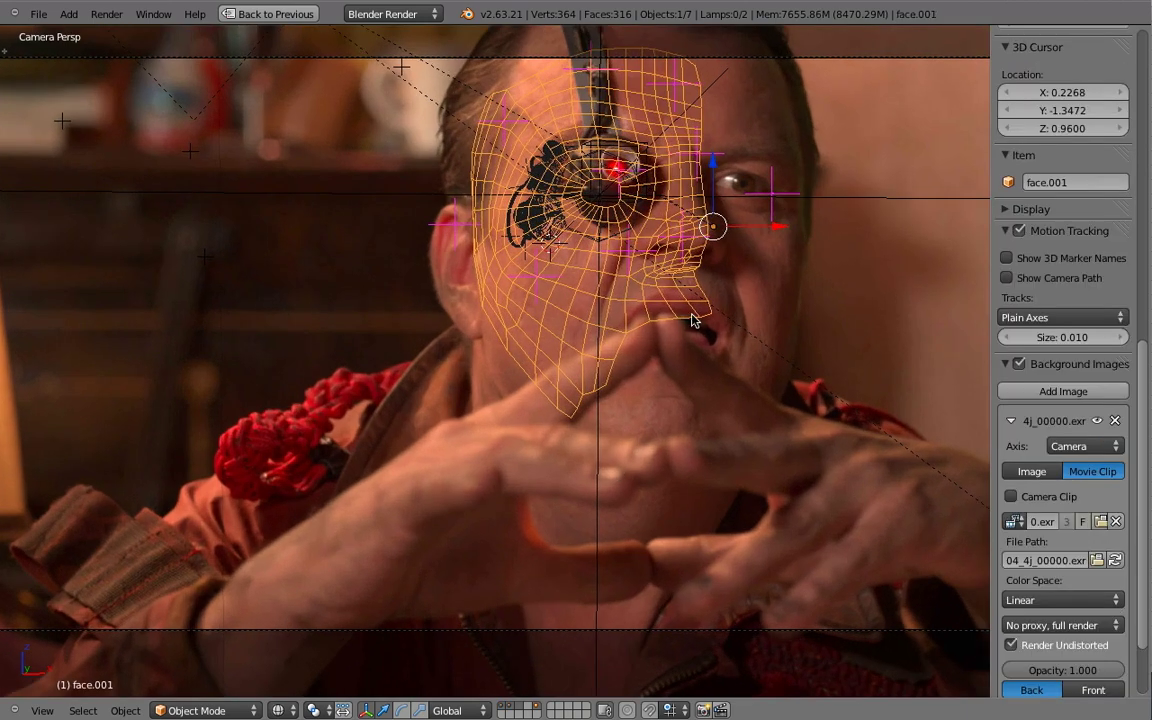
pyautogui.press('Tab')
pyautogui.press('Tab')
pyautogui.press('Tab')
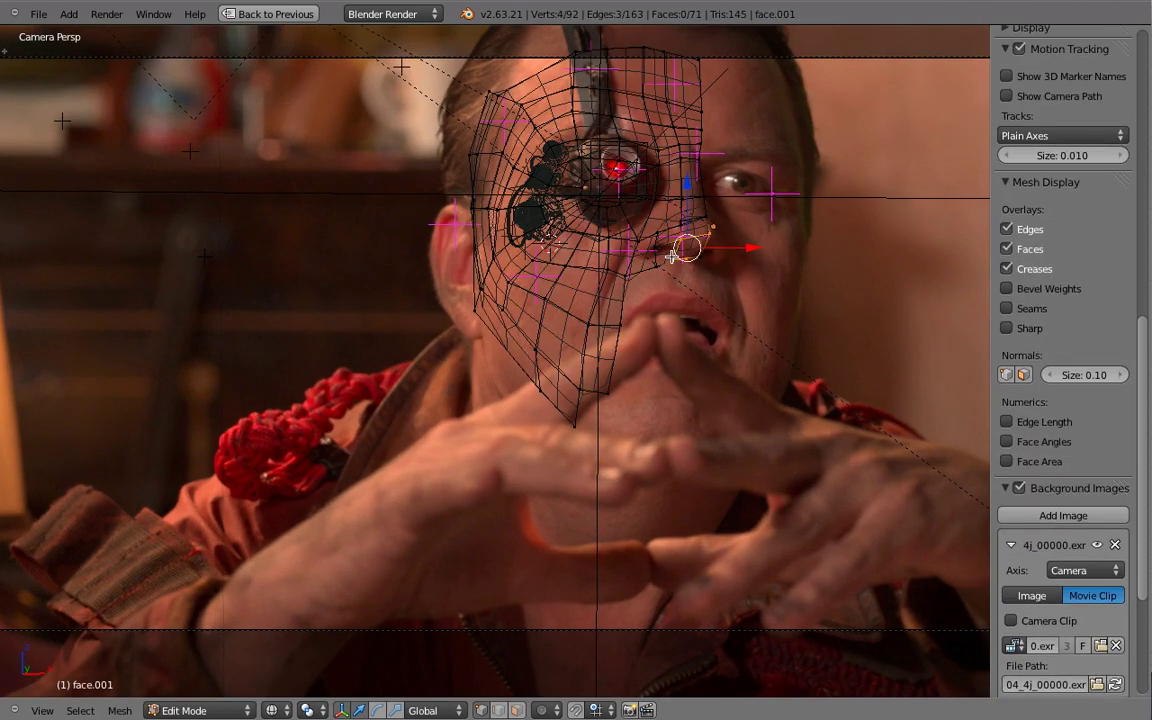
pyautogui.rightClick(660, 256)
pyautogui.press('Tab')
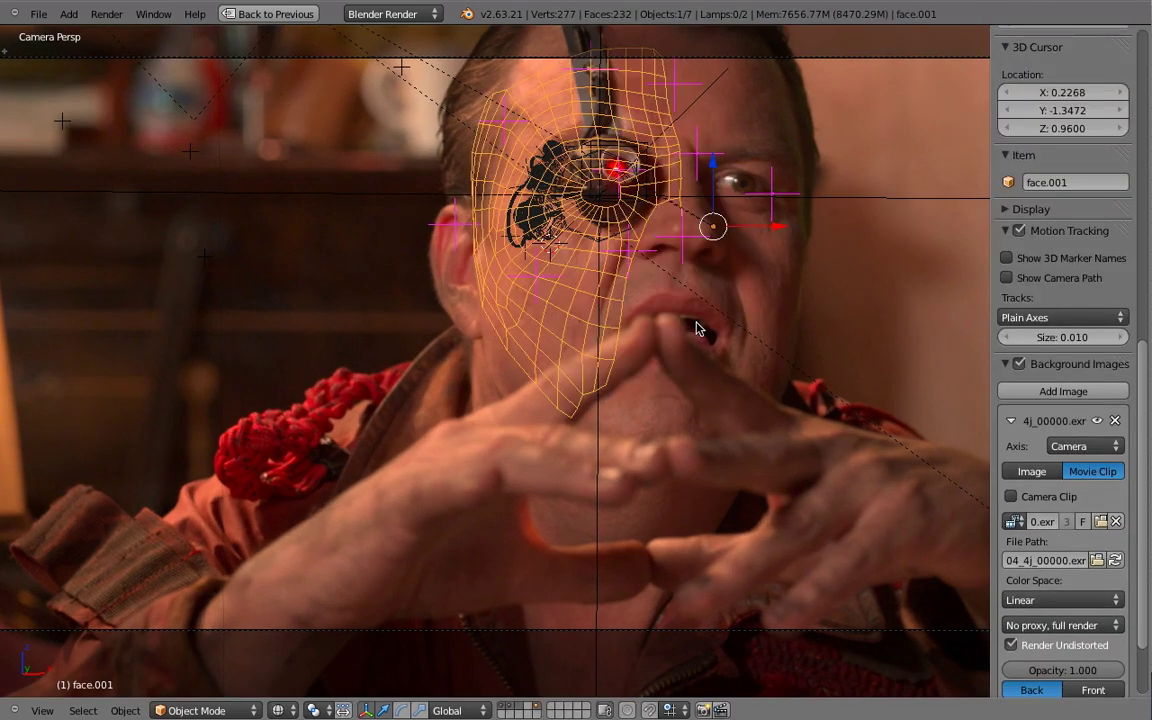
pyautogui.press('F12')
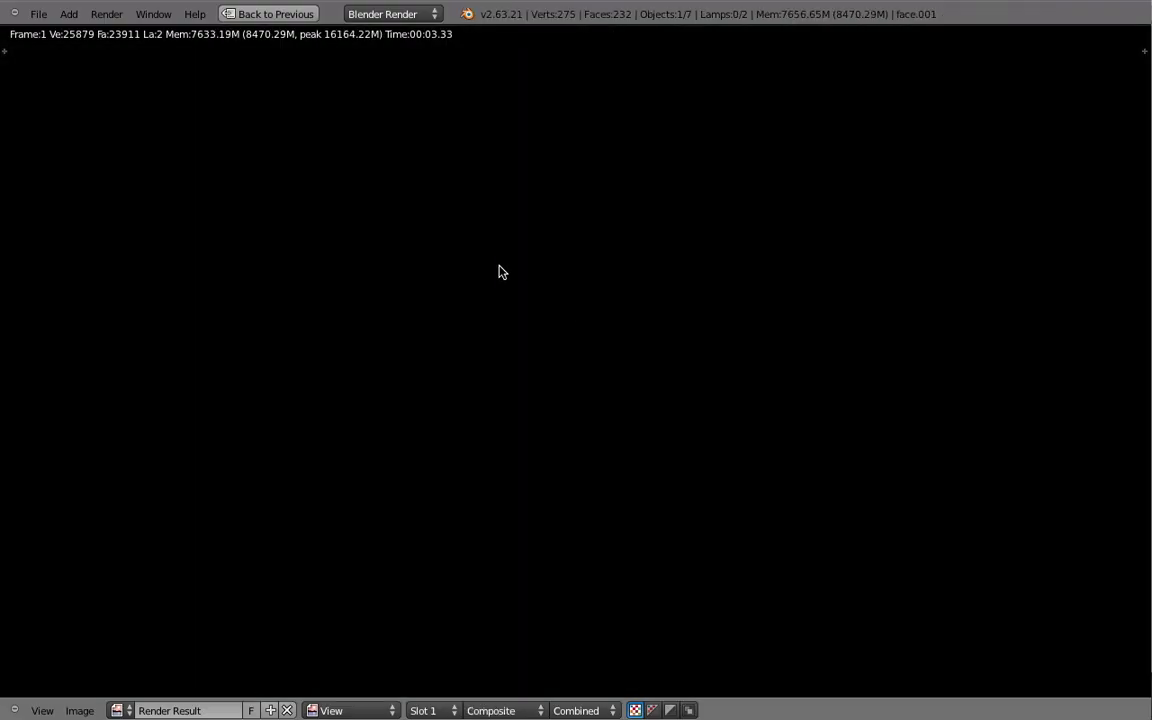
pyautogui.press('Escape')
pyautogui.click(436, 13)
pyautogui.click(234, 107)
# - Make the AO Render Layers node active, check its render settings, and render with F12
pyautogui.hotkey('ctrl', 'Up')
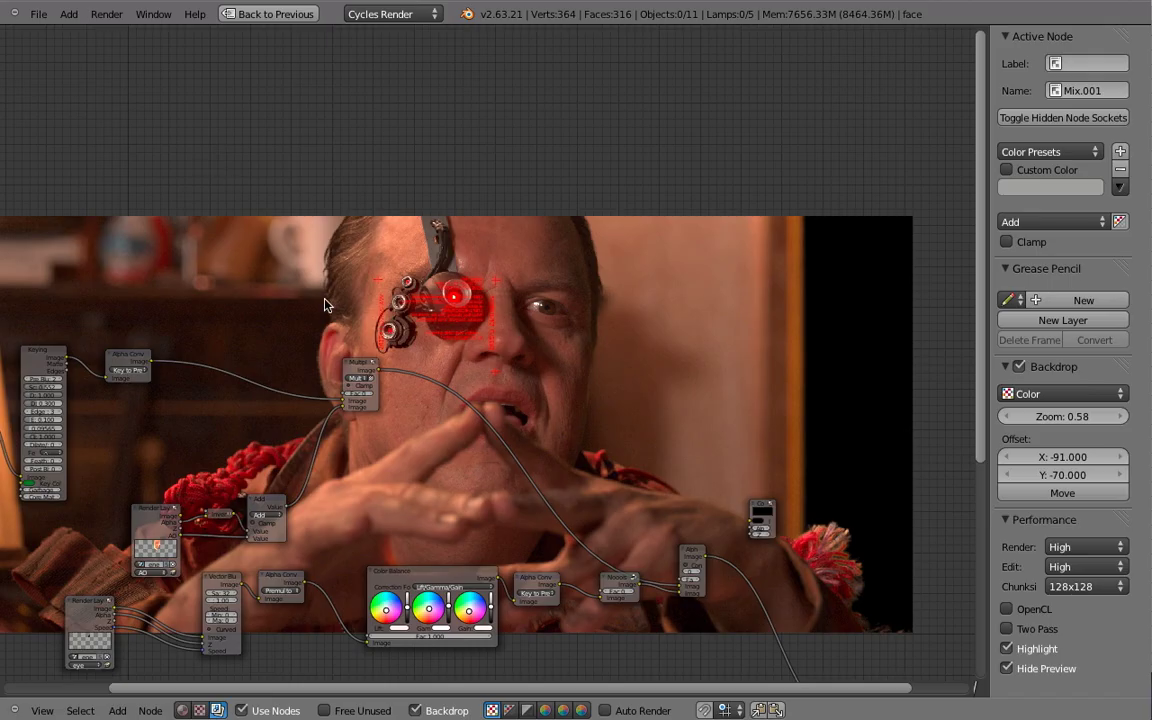
pyautogui.moveTo(396, 333); pyautogui.dragTo(300, 180, button='middle')
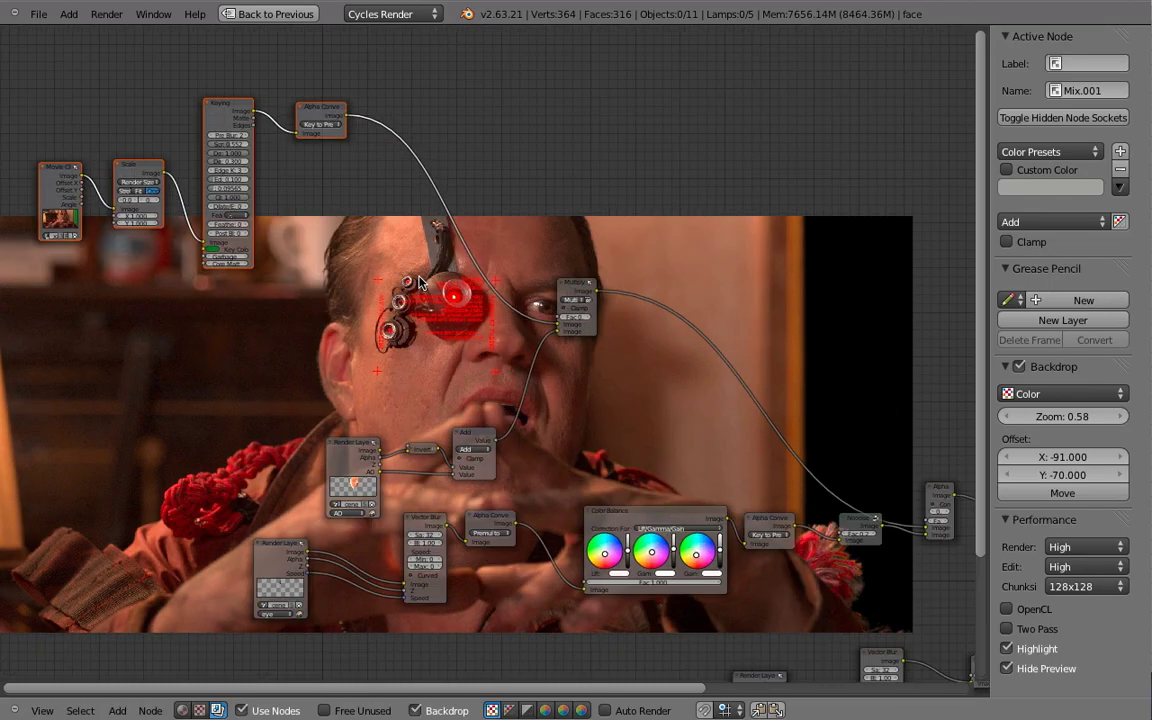
pyautogui.hotkey('ctrl', 'Up')
pyautogui.click(147, 163)
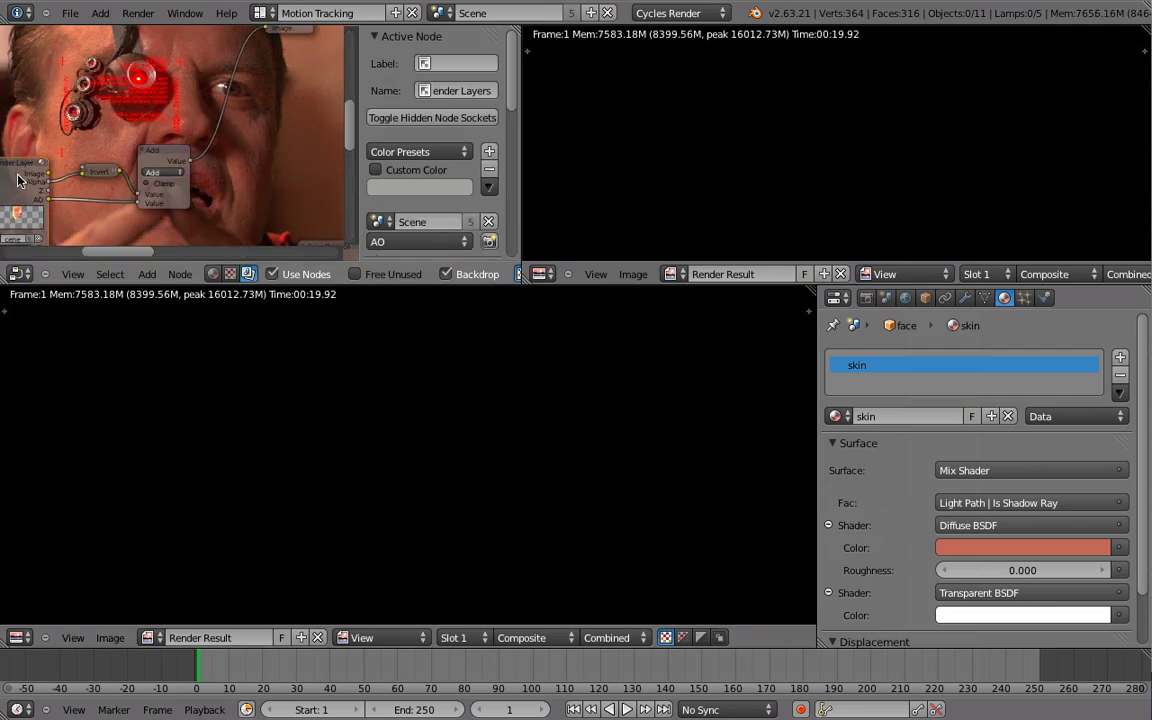
pyautogui.click(866, 297)
pyautogui.scroll(-5, 833, 377)
pyautogui.scroll(-5, 952, 563)
pyautogui.scroll(-5, 952, 563)
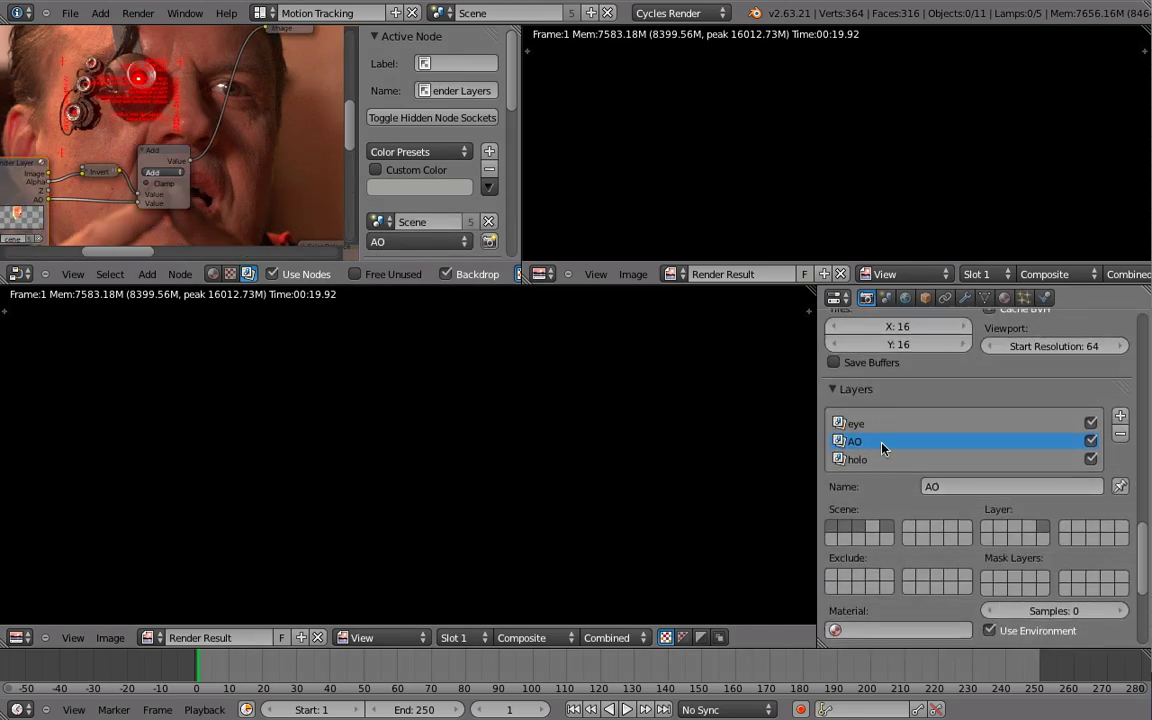
pyautogui.scroll(-8, 1040, 601)
pyautogui.scroll(3, 1040, 601)
pyautogui.hotkey('ctrl', 'Up')
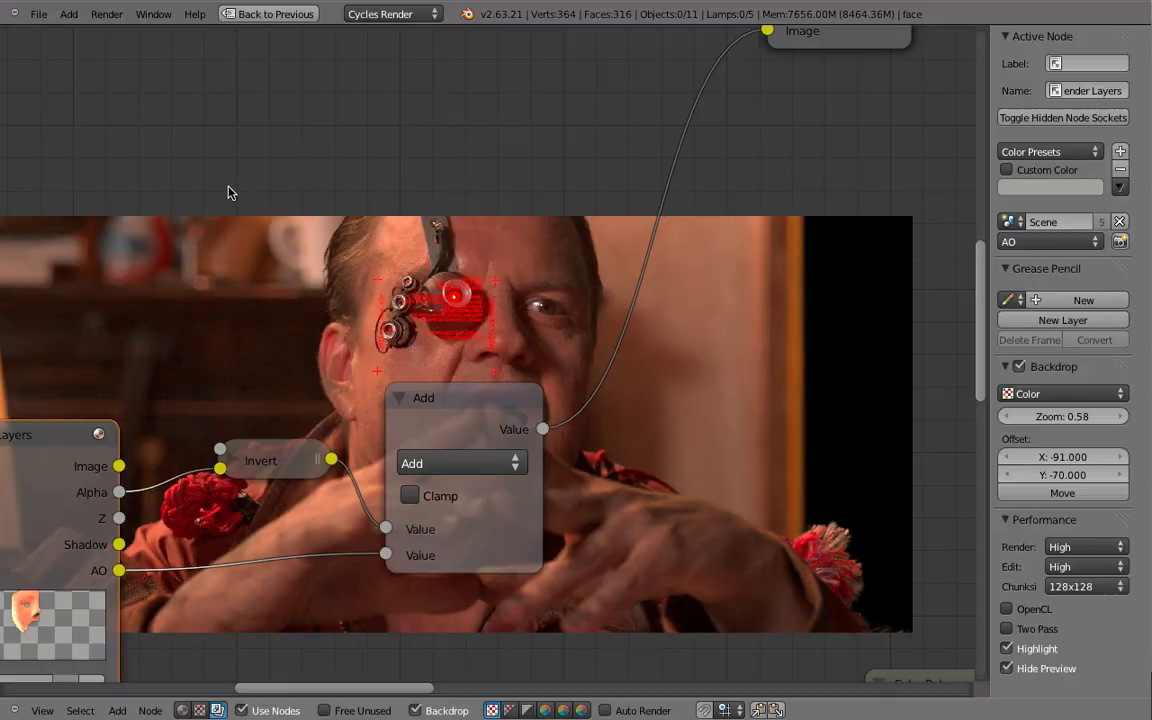
pyautogui.press('Home')
pyautogui.press('F12')
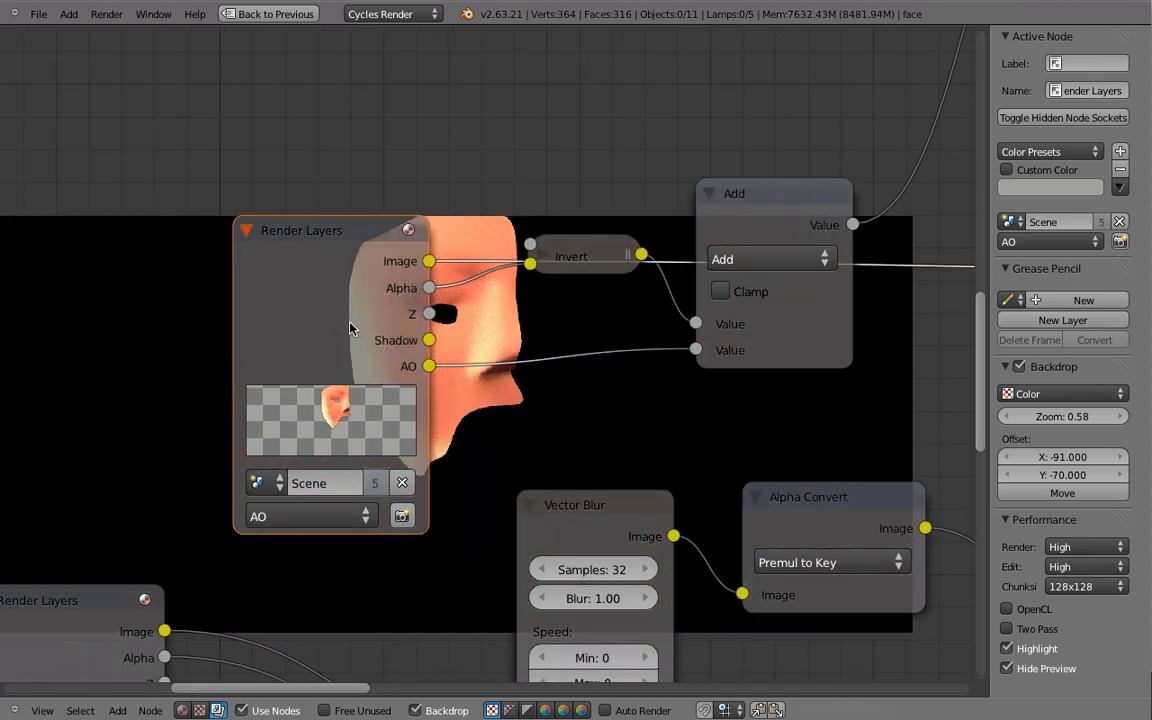
# - Preview the Shadow pass and point a Render Layers node at the eyeshadow scene
pyautogui.keyDown('ctrl'); pyautogui.keyDown('shift'); pyautogui.click(350, 328); pyautogui.keyUp('shift'); pyautogui.keyUp('ctrl')
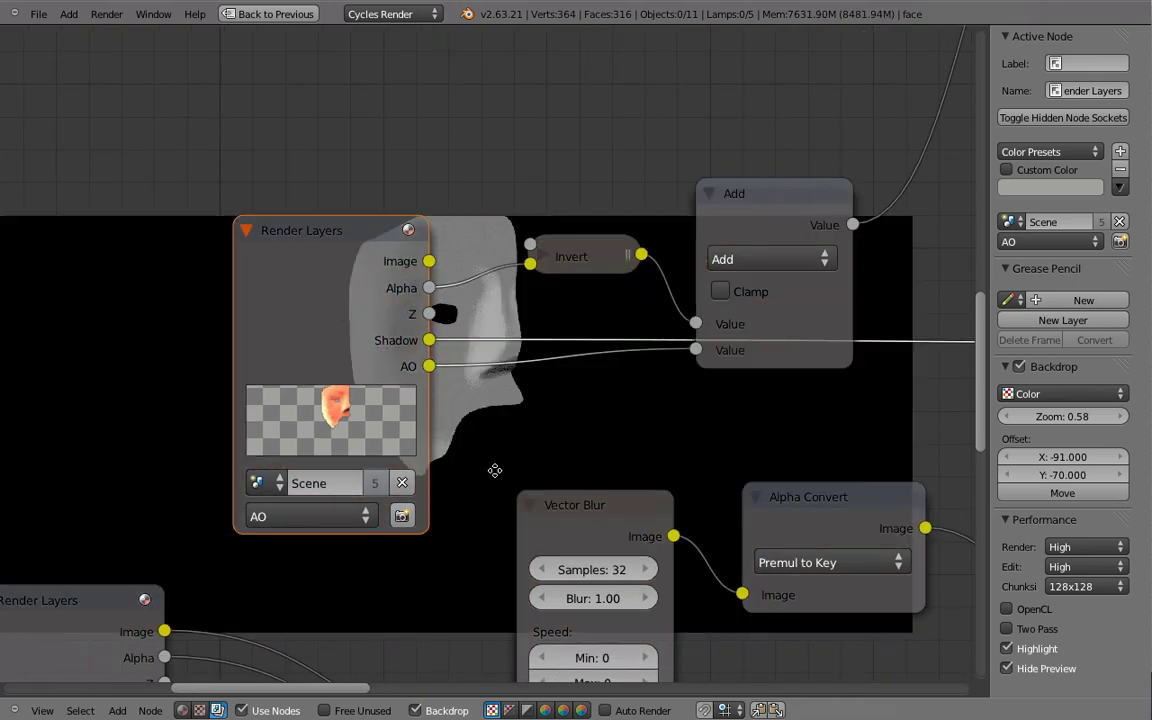
pyautogui.moveTo(427, 290); pyautogui.dragTo(352, 478, button='middle')
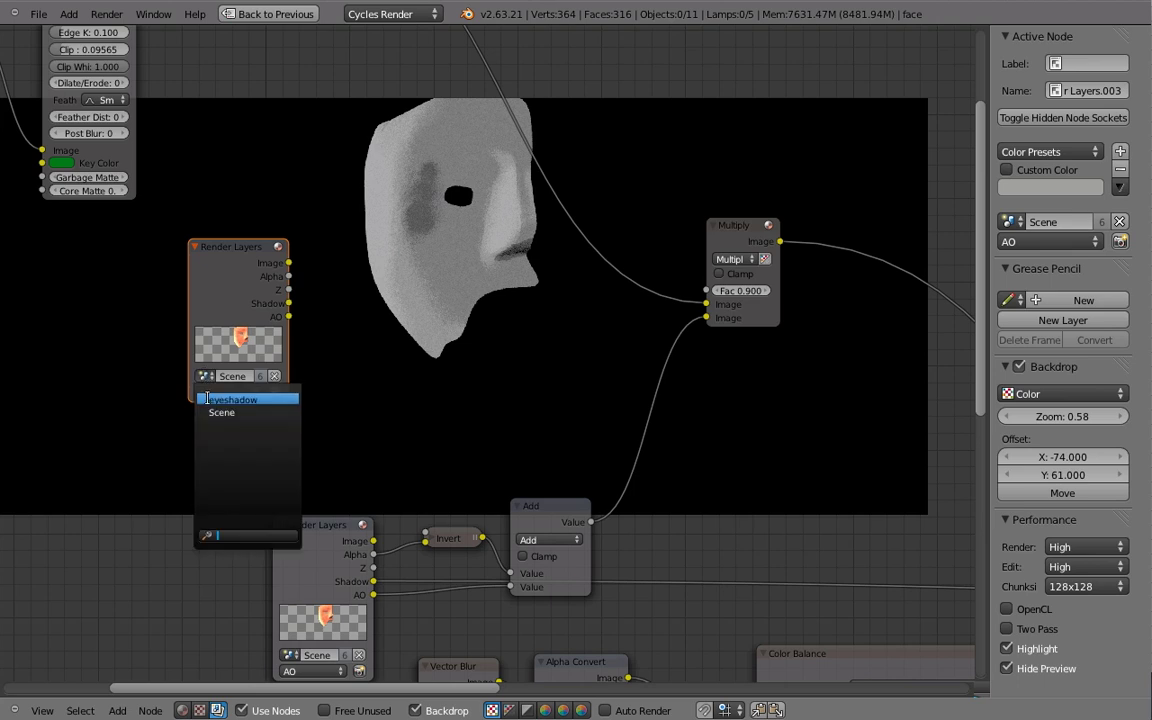
pyautogui.click(207, 399)
pyautogui.click(220, 432)
# - Duplicate the Invert and Add nodes beside the eyeshadow layer and delete the redundant Multiply
pyautogui.click(447, 538)
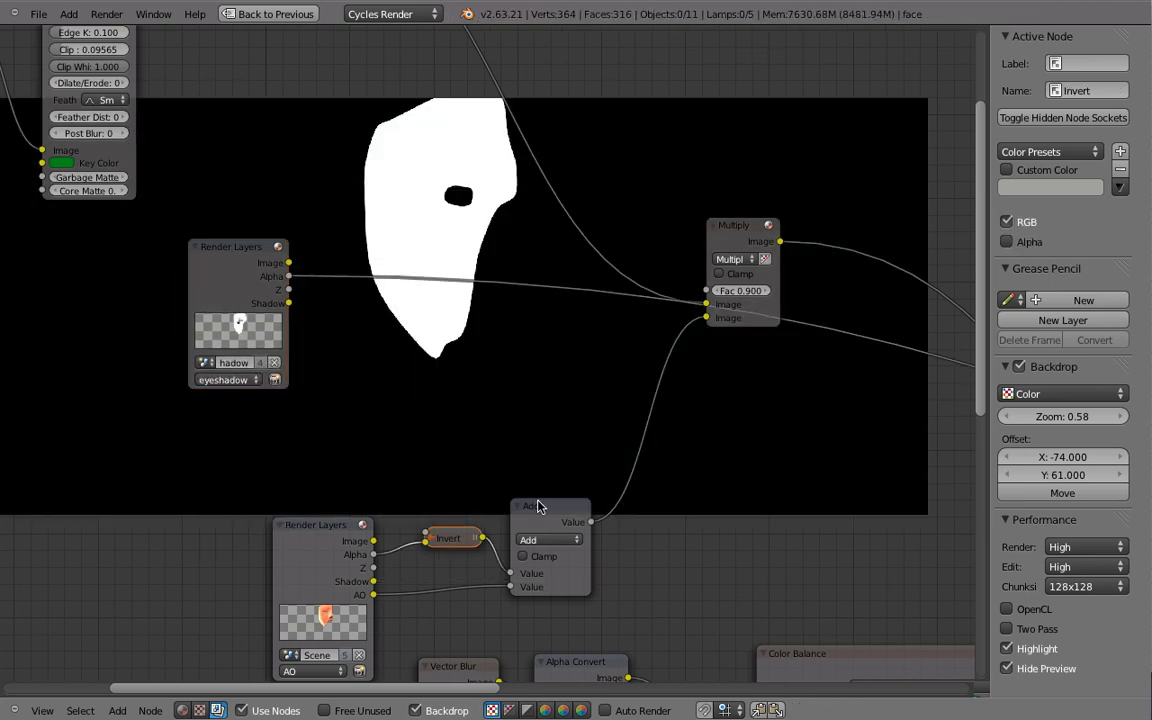
pyautogui.keyDown('shift'); pyautogui.click(525, 511); pyautogui.keyUp('shift')
pyautogui.hotkey('shift', 'd')
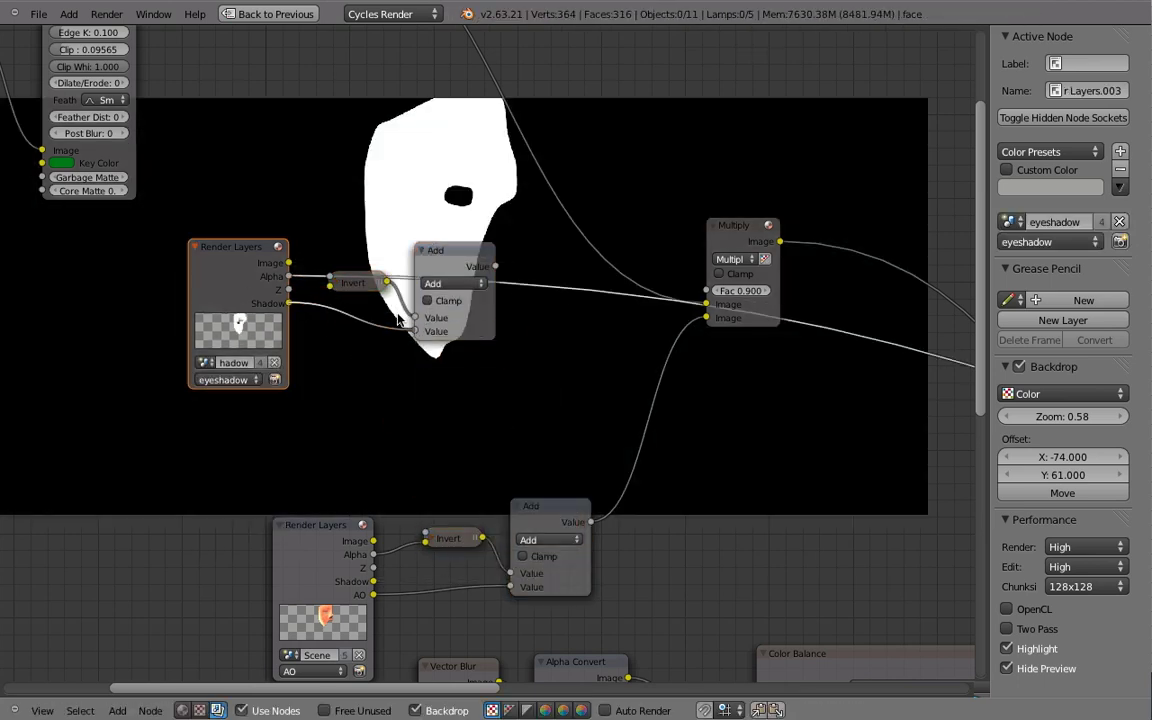
pyautogui.click(444, 252)
pyautogui.scroll(-3, 432, 335)
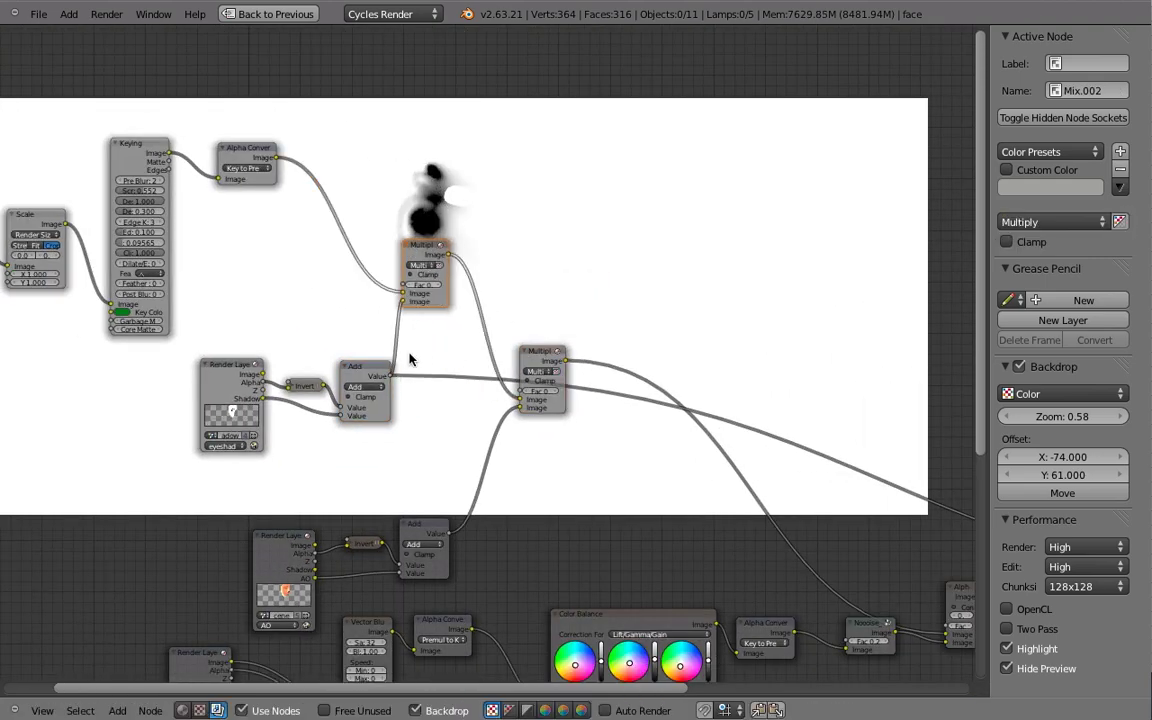
pyautogui.hotkey('ctrl', 'x')
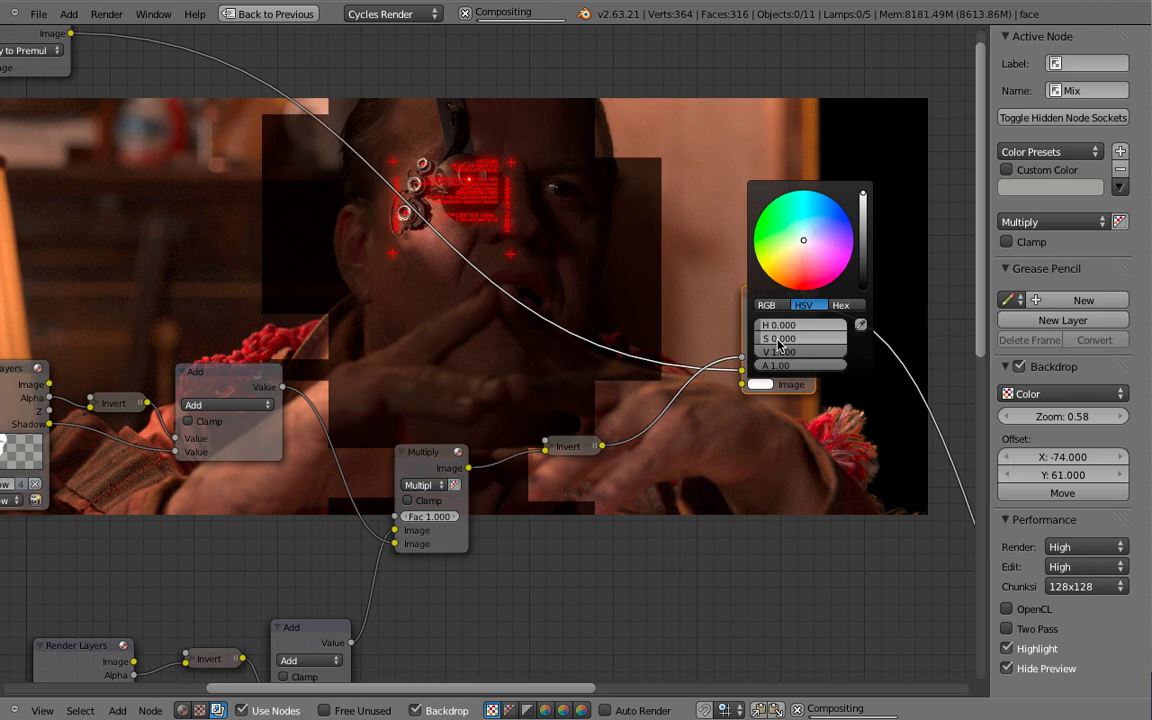
# - Set the Multiply node's colour to a dark reddish brown (R 0.118, G 0.0302, B 0)
pyautogui.click(617, 434)
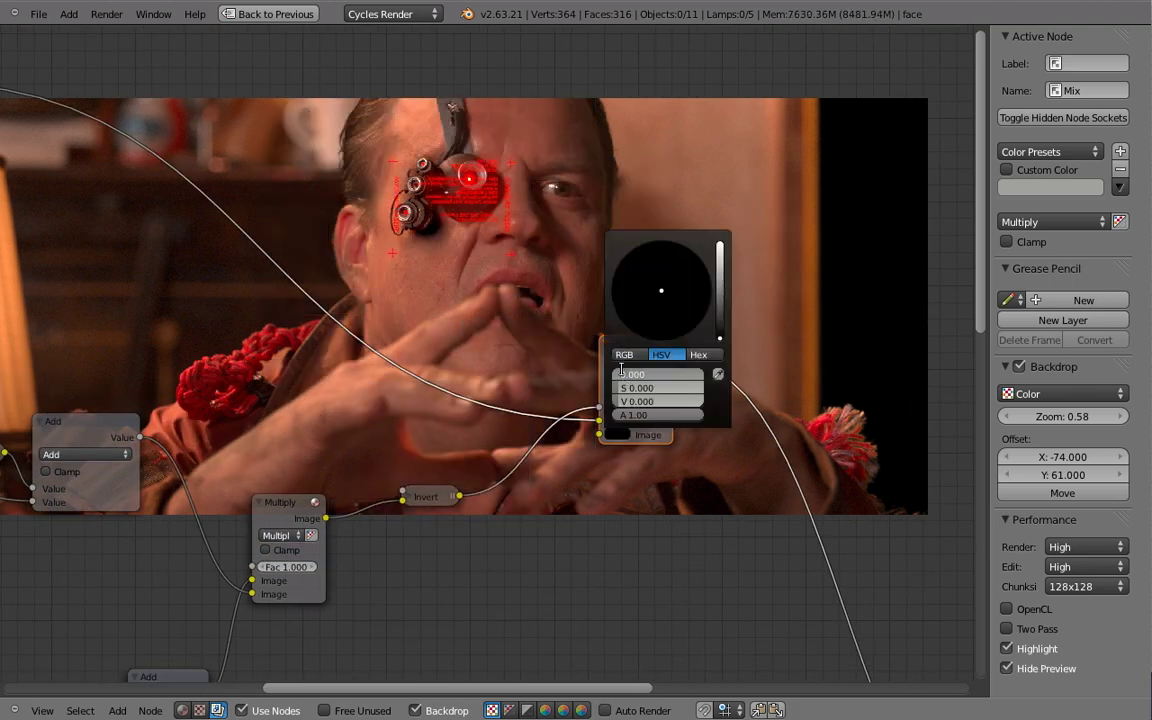
pyautogui.moveTo(621, 374); pyautogui.dragTo(629, 374)
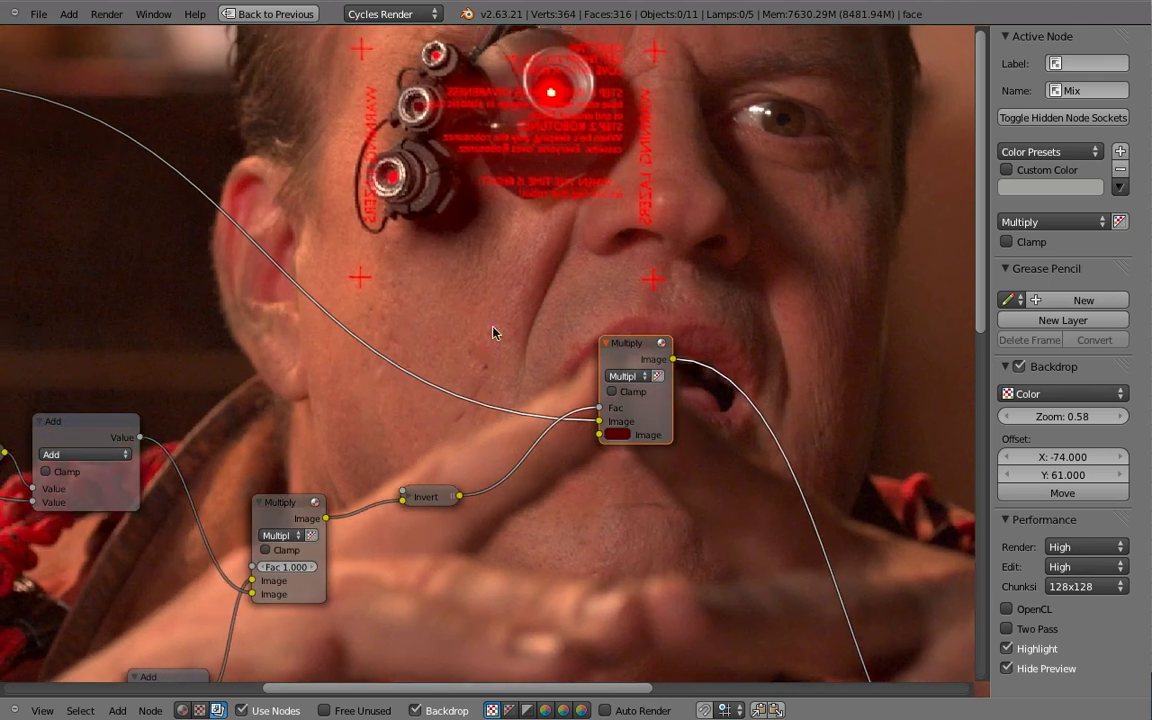
pyautogui.click(622, 436)
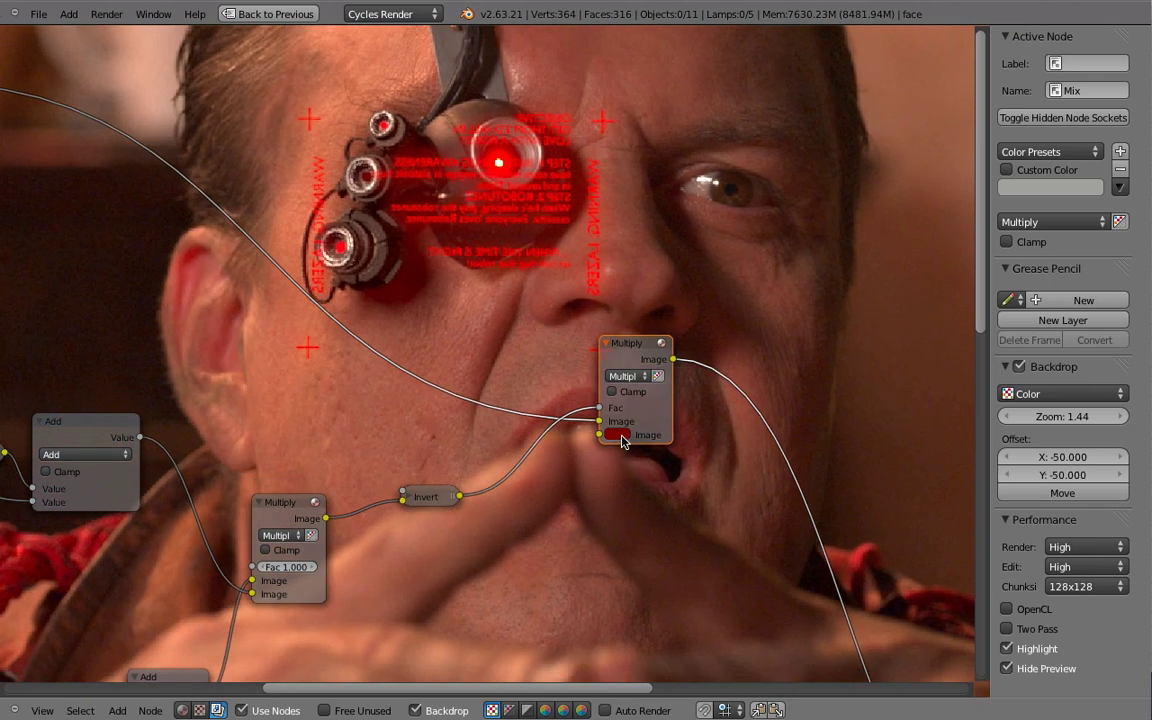
pyautogui.click(617, 435)
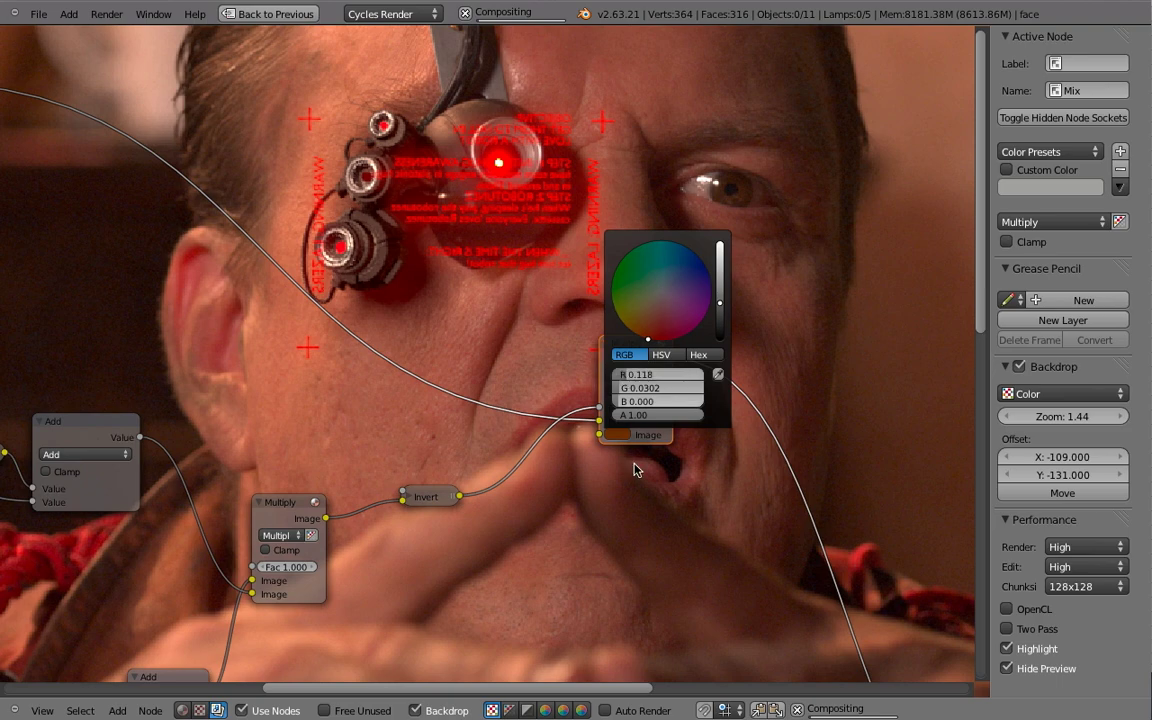
pyautogui.moveTo(630, 470); pyautogui.dragTo(548, 492, button='middle')
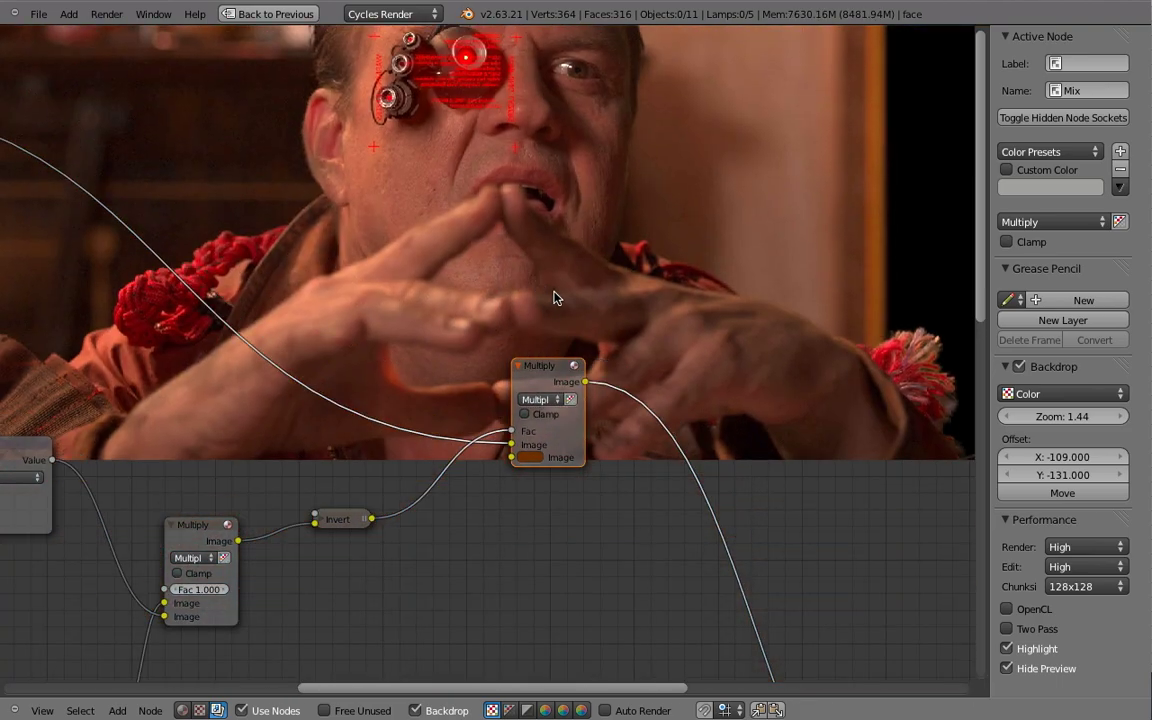
pyautogui.scroll(-5, 634, 521)
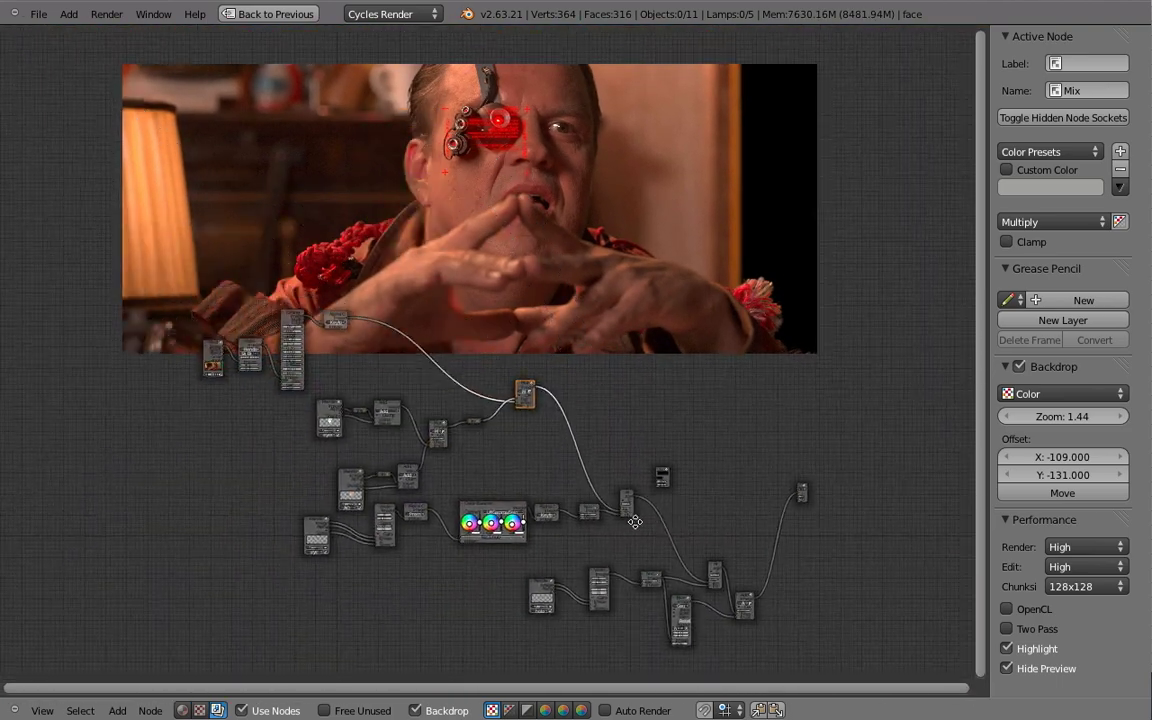
pyautogui.moveTo(634, 521); pyautogui.dragTo(570, 530, button='middle')
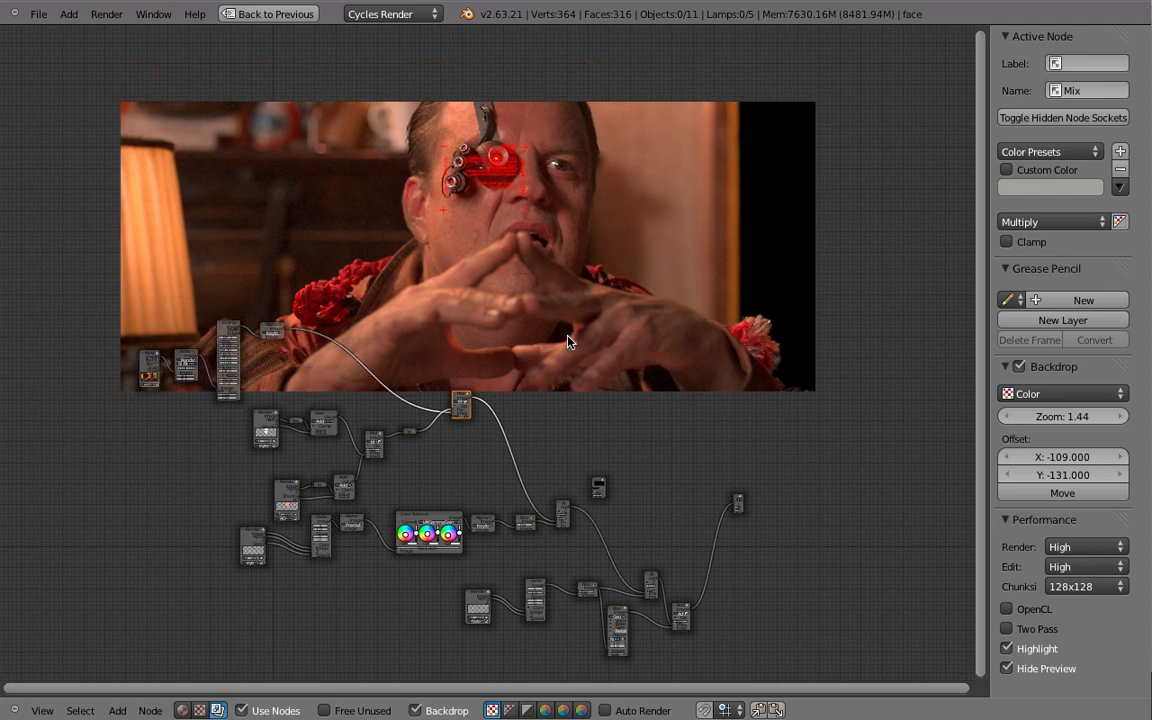
pyautogui.hotkey('ctrl', 'Up')
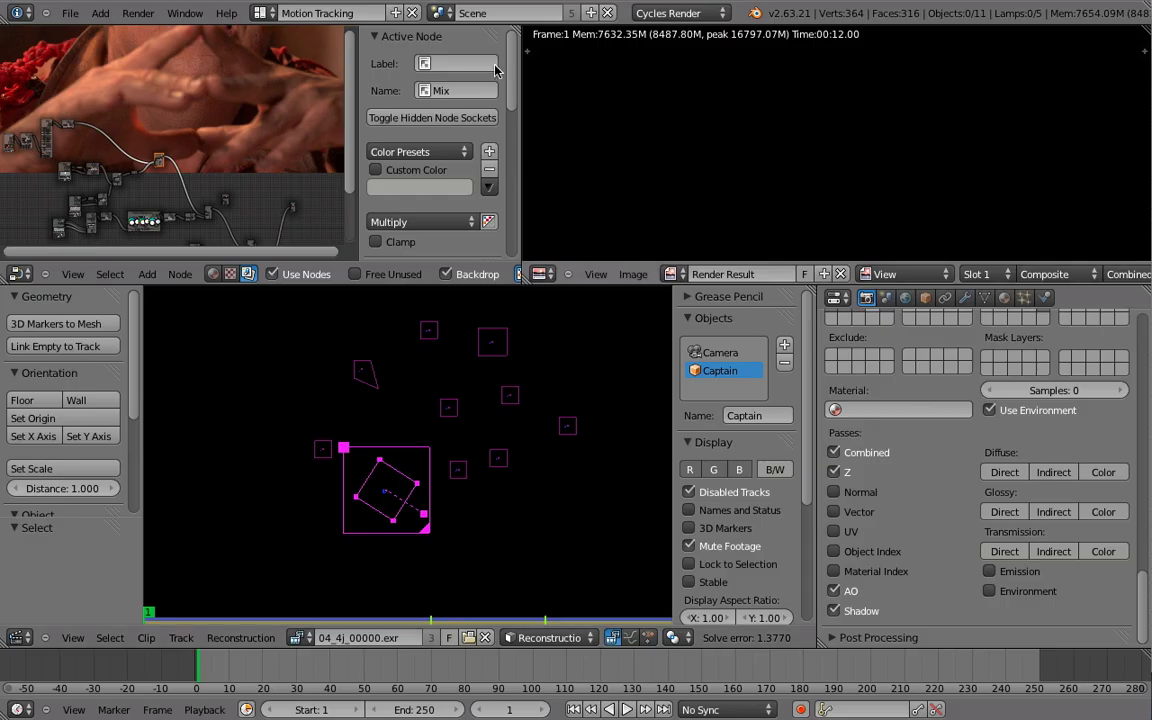
# - In the eyeshadow scene, enlarge the area lamp size to 0.050 and re-render
pyautogui.click(441, 12)
pyautogui.click(470, 42)
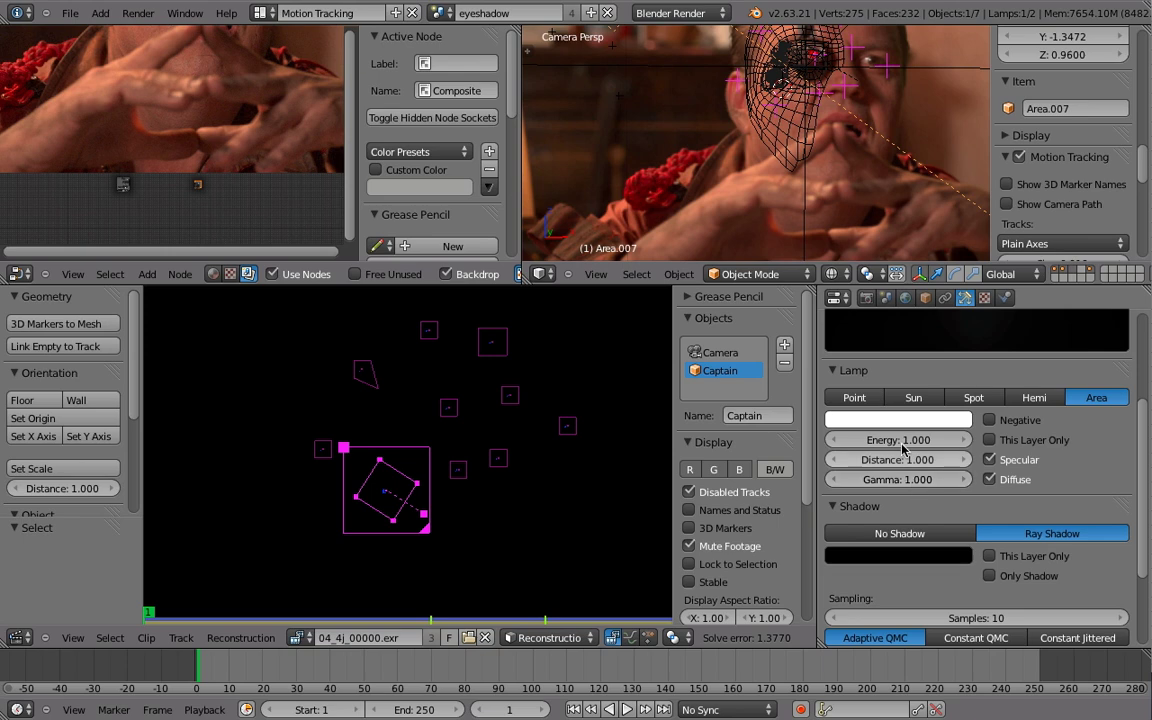
pyautogui.scroll(-3, 905, 480)
pyautogui.press('F12')
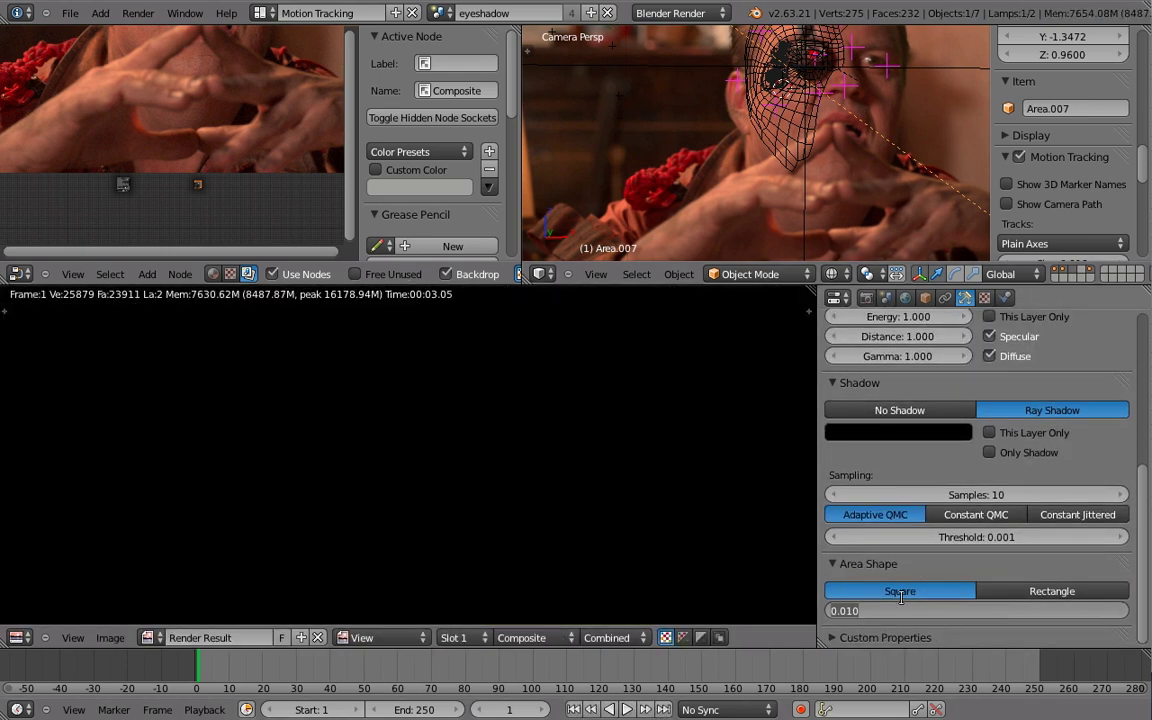
pyautogui.moveTo(903, 610); pyautogui.dragTo(940, 610)
pyautogui.press('F12')
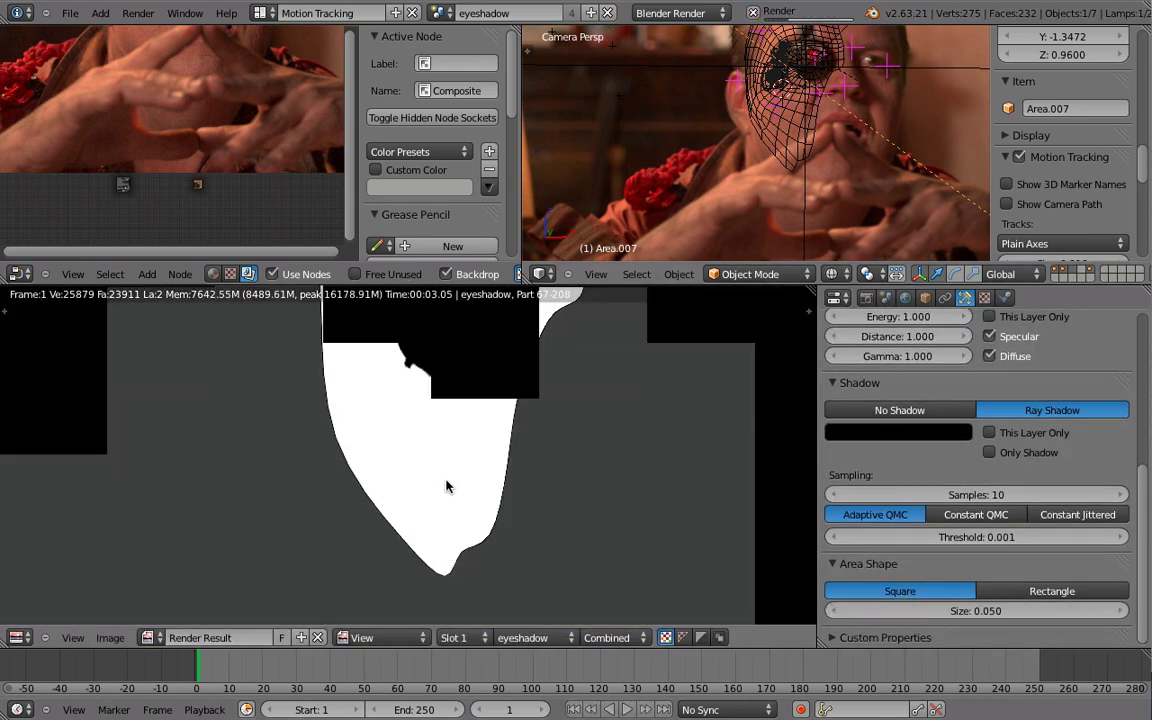
# - Back in the main scene, set the Add mix node's colour and enlarge the backdrop with V
pyautogui.click(441, 12)
pyautogui.click(455, 59)
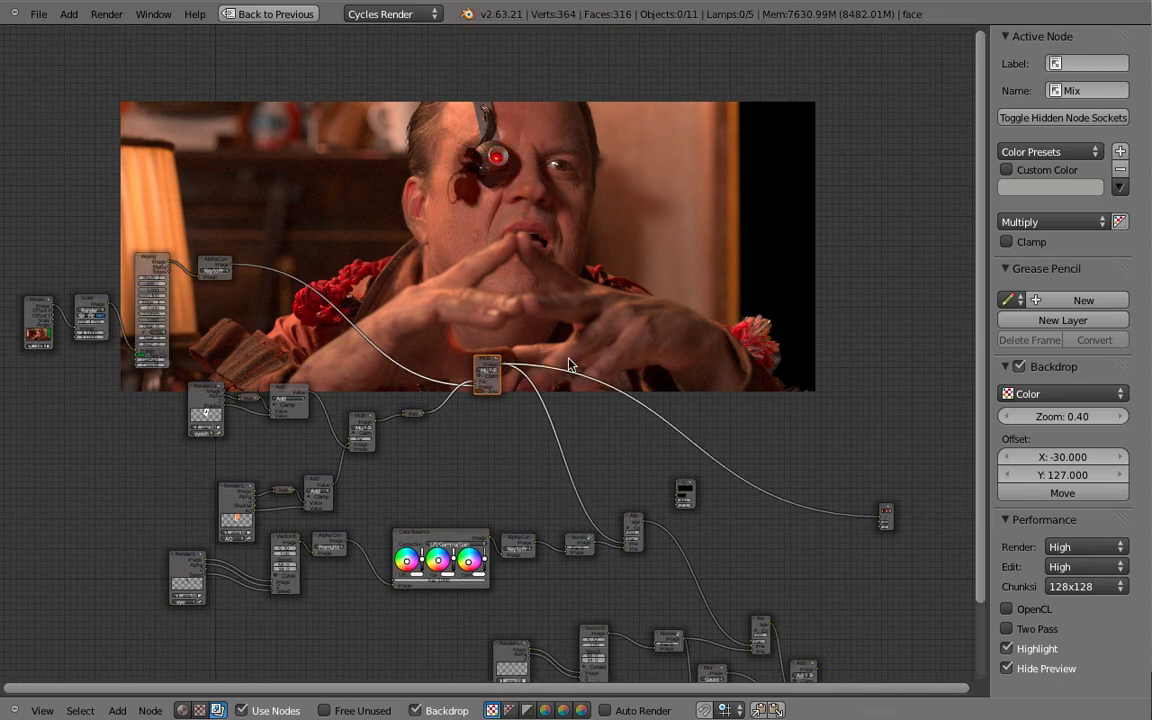
pyautogui.click(594, 458)
pyautogui.scroll(5, 599, 445)
pyautogui.click(500, 444)
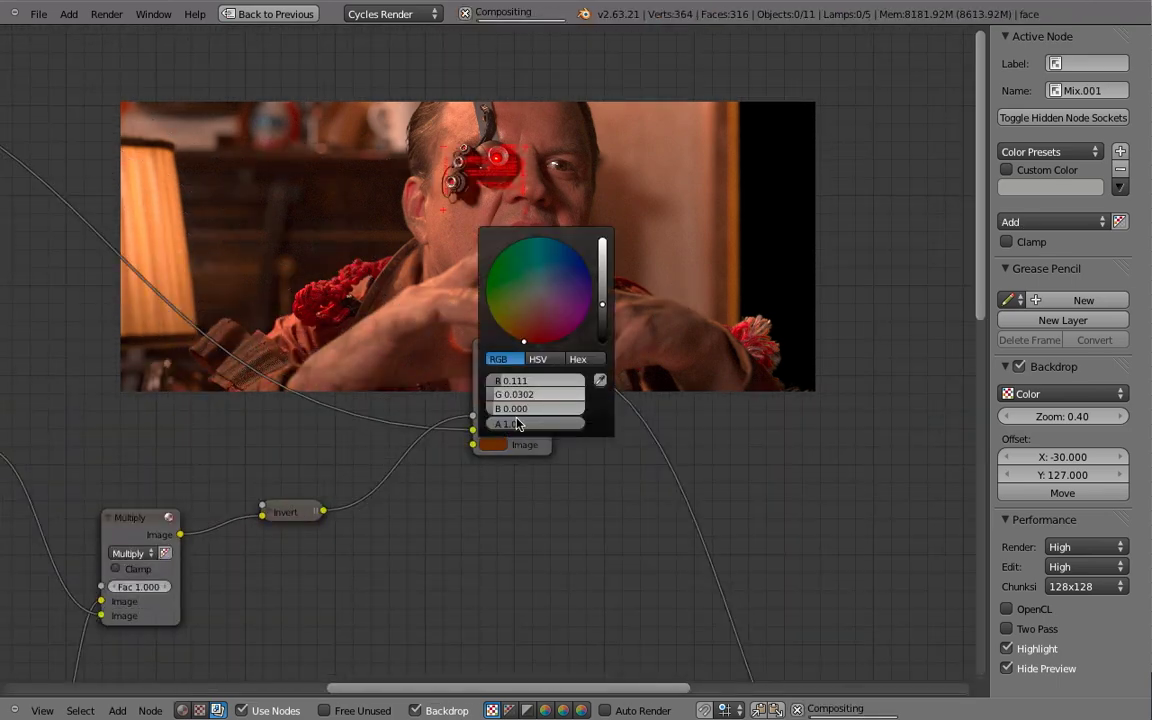
pyautogui.scroll(-4, 571, 399)
pyautogui.press('v')
pyautogui.press('v')
pyautogui.press('v')
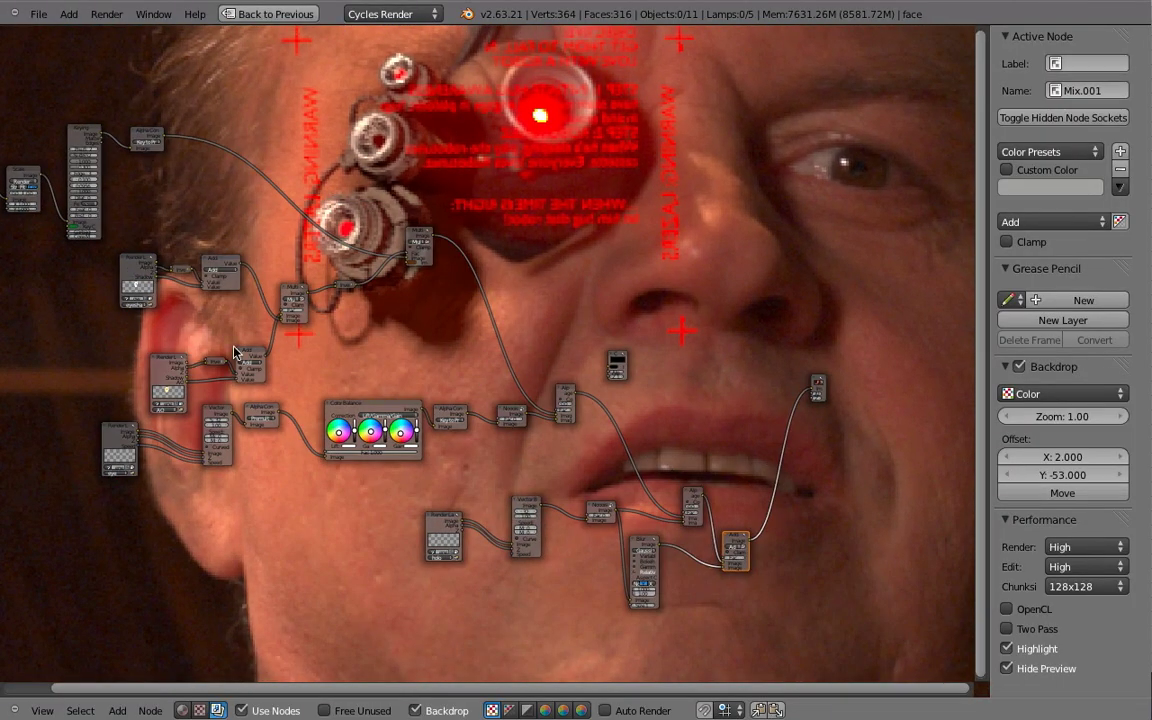
# - Move the Render Layers, Add, movie clip and scale nodes into a tidier layout
pyautogui.press('g')
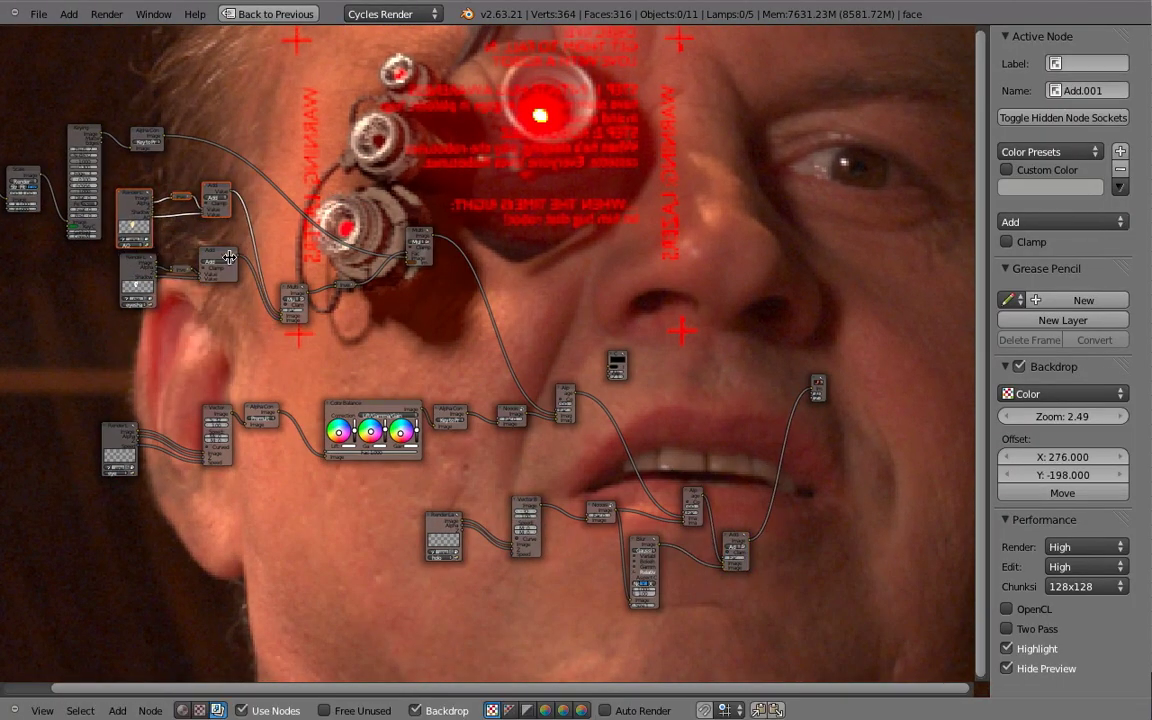
pyautogui.scroll(3, 275, 368)
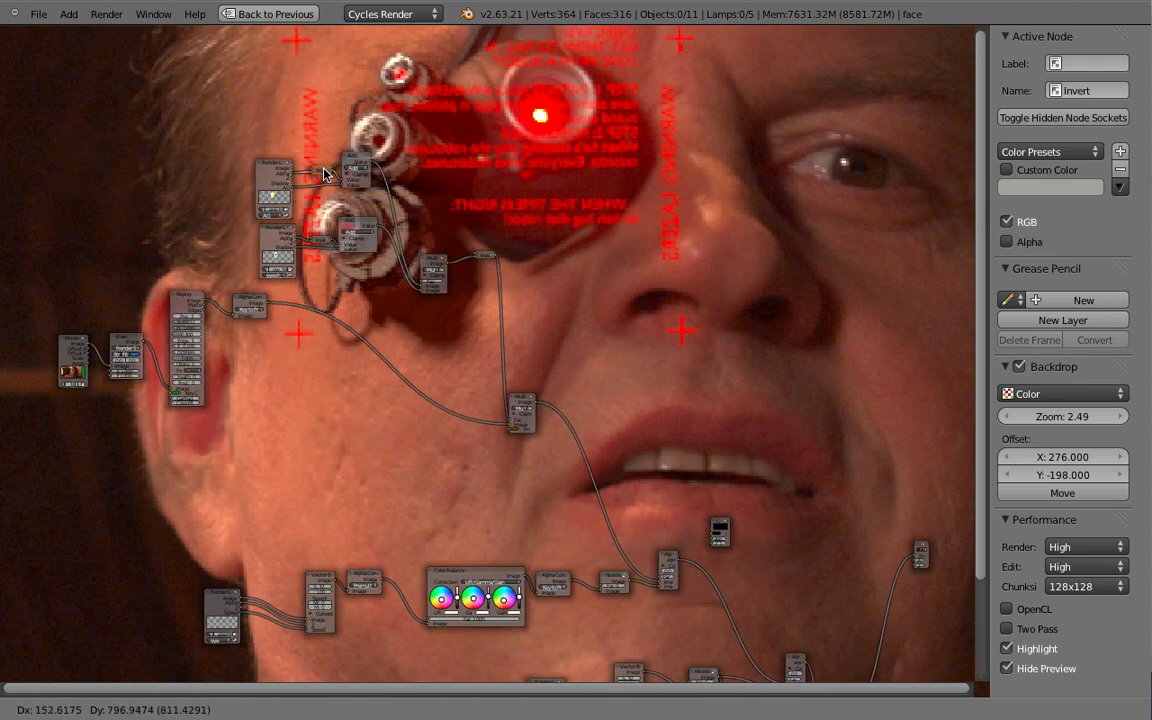
pyautogui.moveTo(417, 222); pyautogui.dragTo(400, 148)
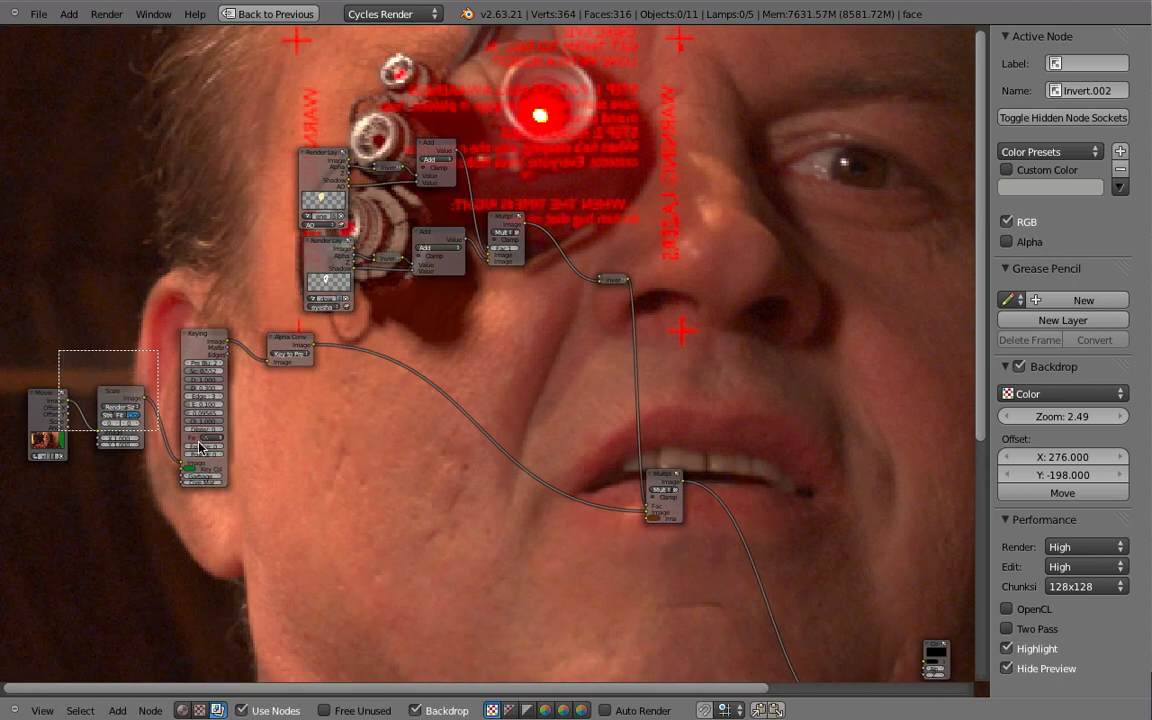
pyautogui.moveTo(659, 500); pyautogui.dragTo(668, 453)
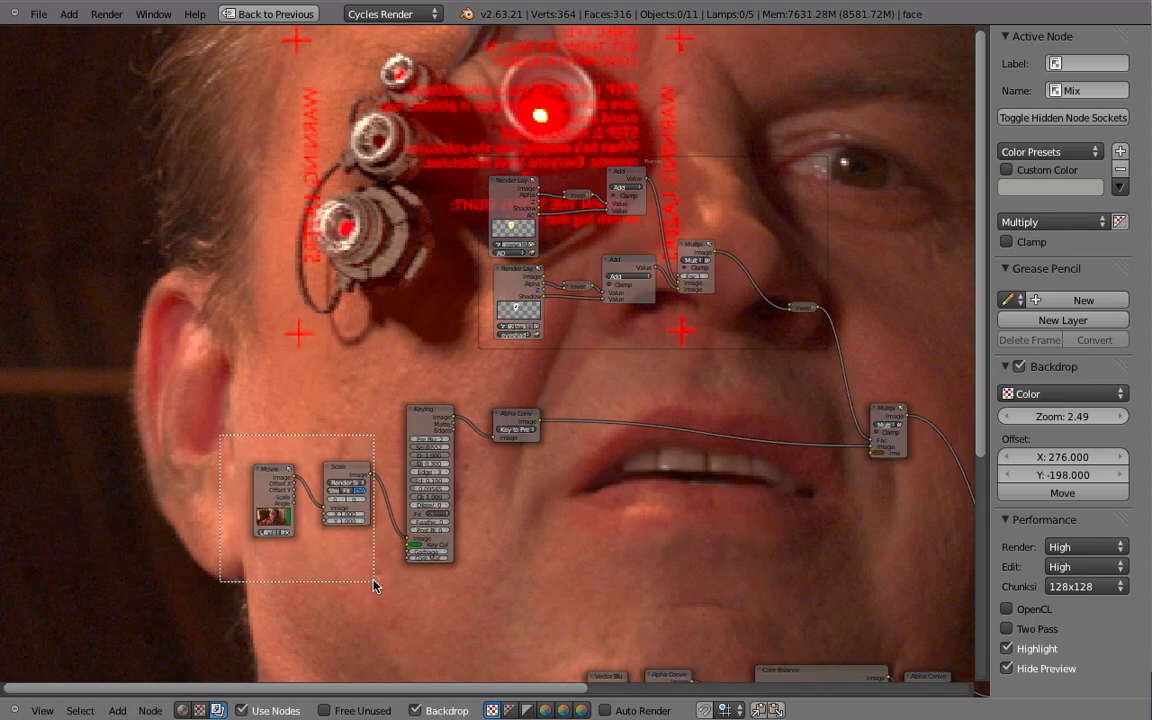
# - Join the Color Balance chain and the lower pass chain into two separate frames
pyautogui.moveTo(183, 368); pyautogui.dragTo(642, 467)
pyautogui.hotkey('ctrl', 'j')
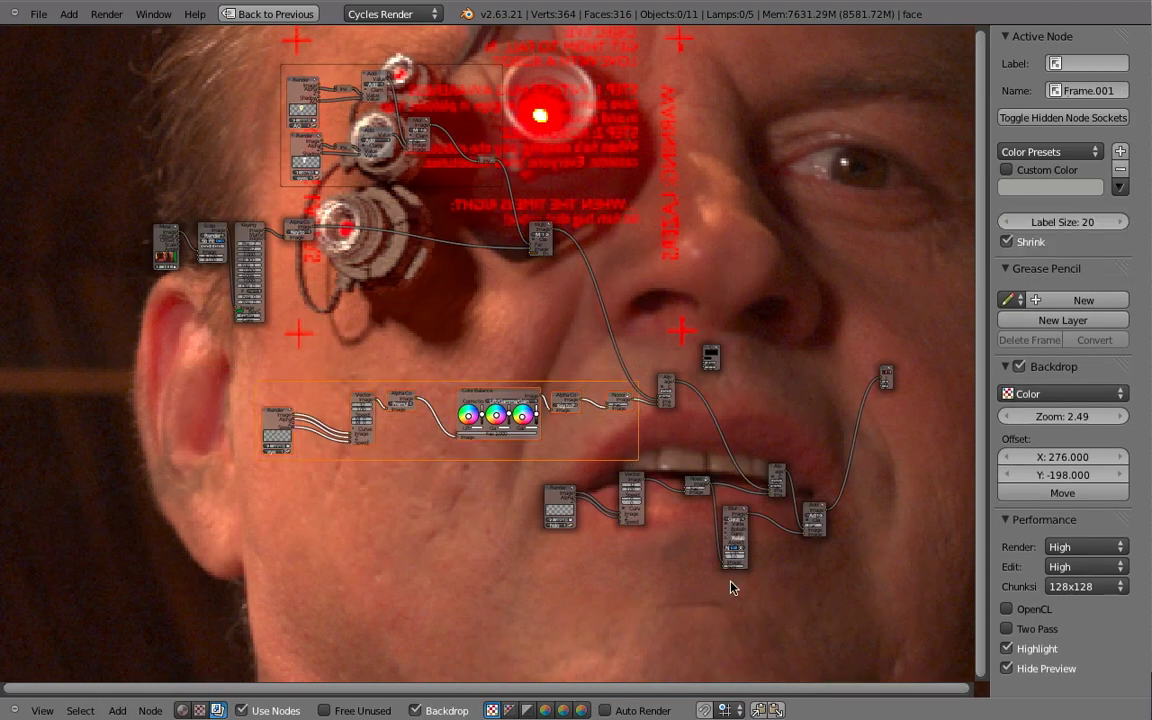
pyautogui.moveTo(506, 458); pyautogui.dragTo(812, 638)
pyautogui.hotkey('ctrl', 'j')
# - Change the frame node colour in the Node Editor theme of User Preferences
pyautogui.hotkey('ctrl', 'alt', 'u')
pyautogui.click(637, 140)
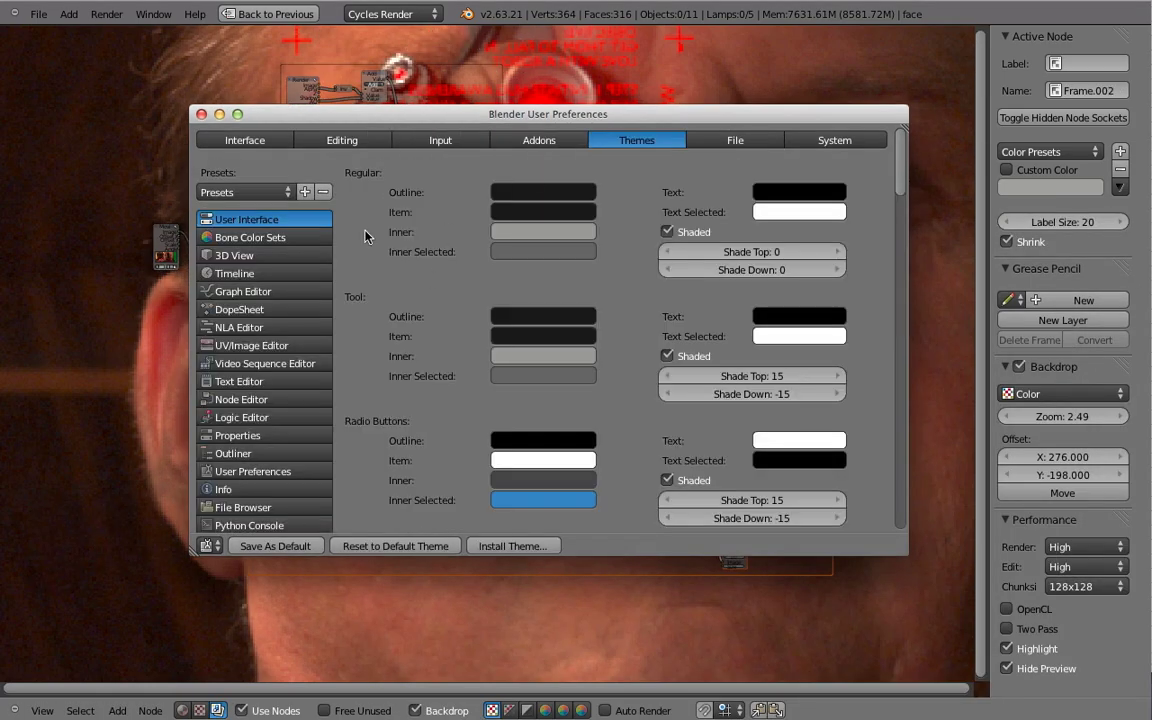
pyautogui.click(241, 399)
pyautogui.click(520, 212)
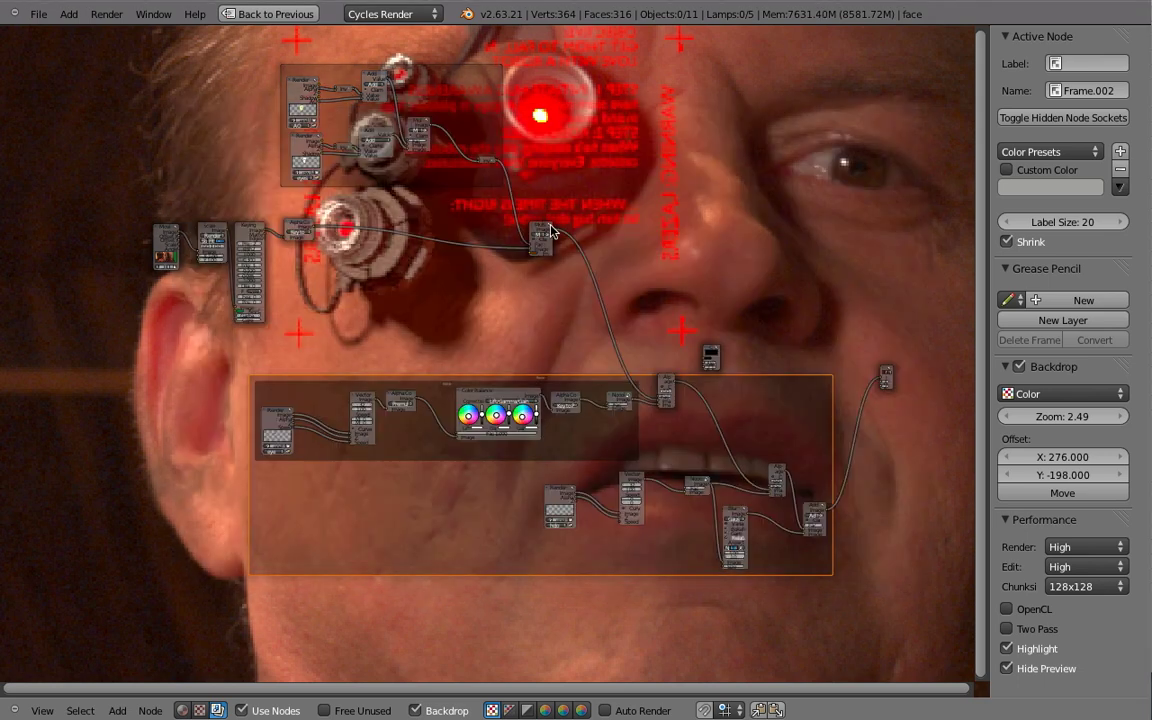
# - Pull the Color Balance frame out of the big frame and reposition the lower frame
pyautogui.moveTo(545, 440); pyautogui.dragTo(485, 418)
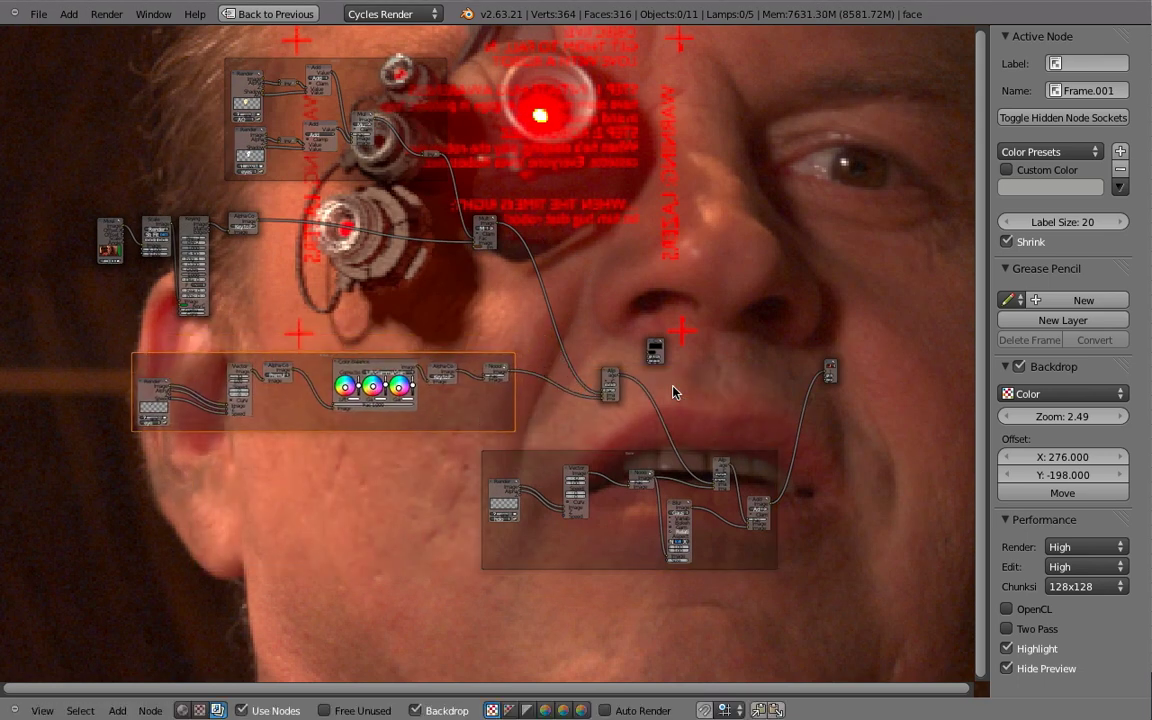
pyautogui.click(792, 523)
pyautogui.click(486, 220)
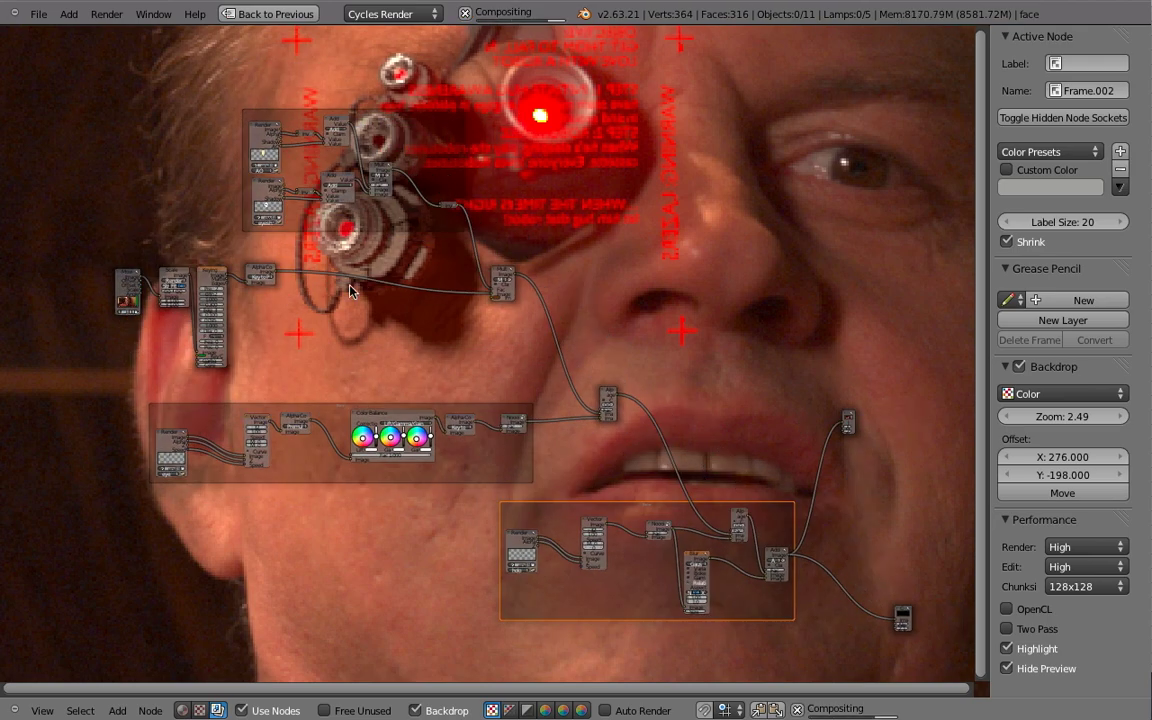
pyautogui.moveTo(486, 209); pyautogui.dragTo(500, 303, button='middle')
pyautogui.moveTo(565, 408); pyautogui.dragTo(459, 371, button='middle')
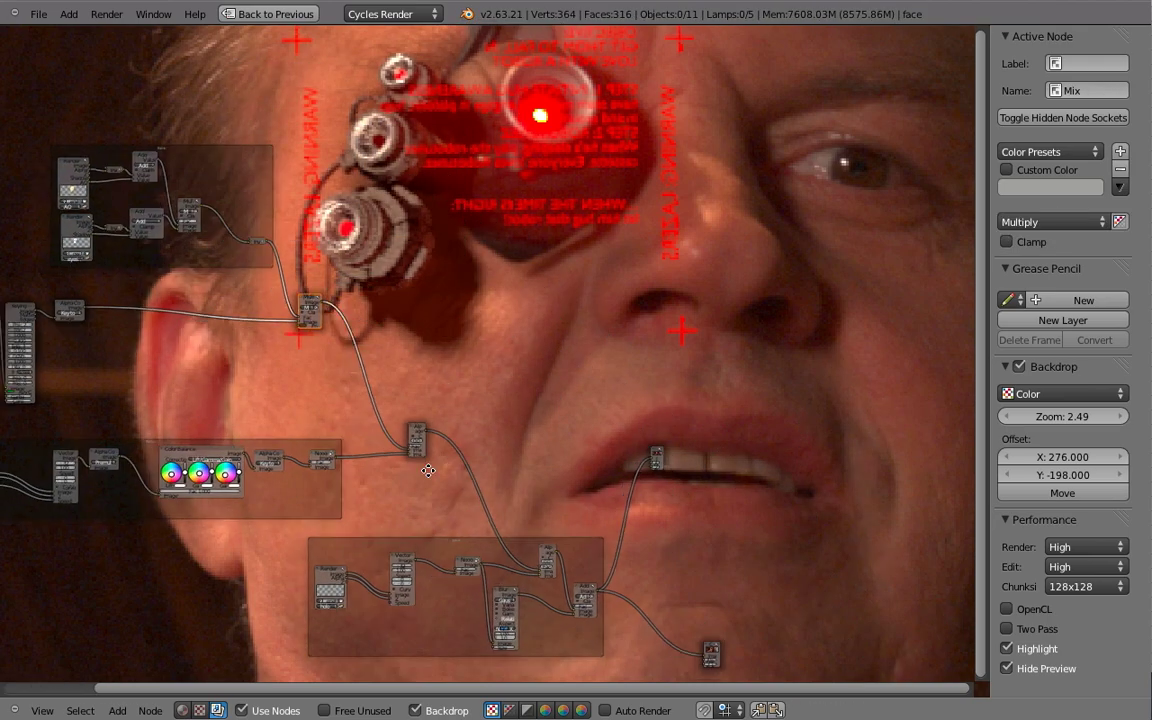
pyautogui.scroll(5, 328, 447)
# - Check the Color Balance Gamma colour and centre the Color Balance frame in view
pyautogui.click(303, 468)
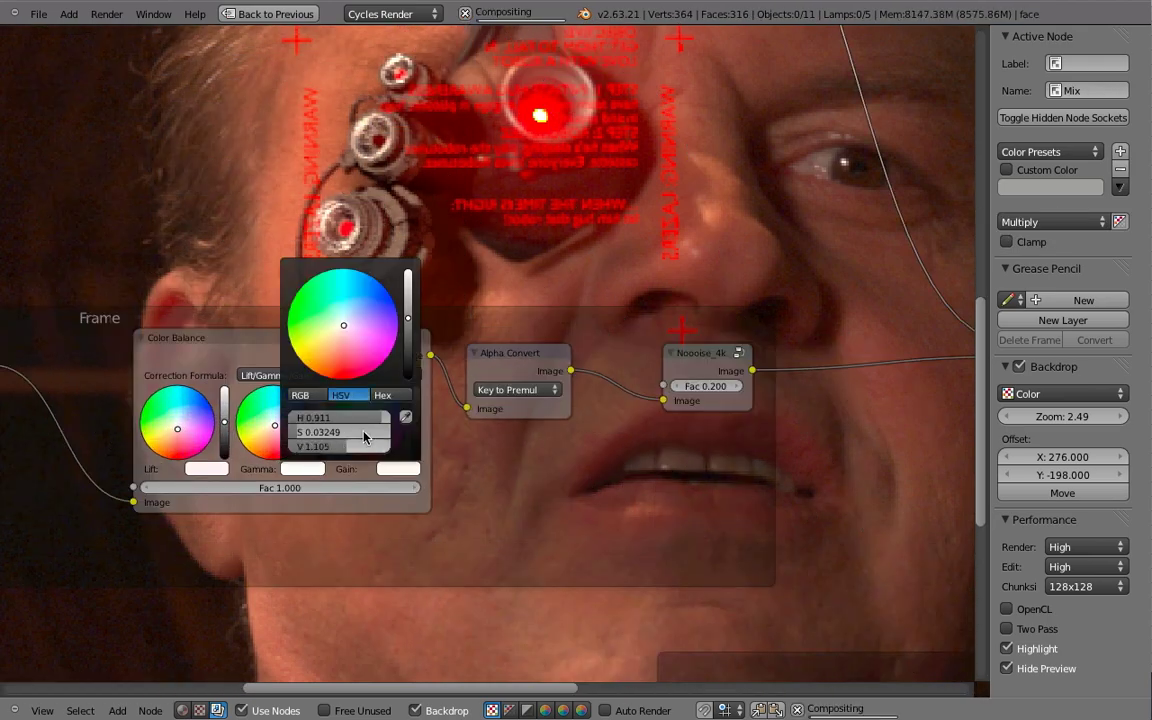
pyautogui.click(714, 320)
pyautogui.moveTo(714, 320); pyautogui.dragTo(720, 321, button='middle')
pyautogui.moveTo(797, 249)
pyautogui.mouseDown(button='middle')
pyautogui.moveTo(586, 270)
pyautogui.moveTo(697, 398)
pyautogui.mouseUp(button='middle')
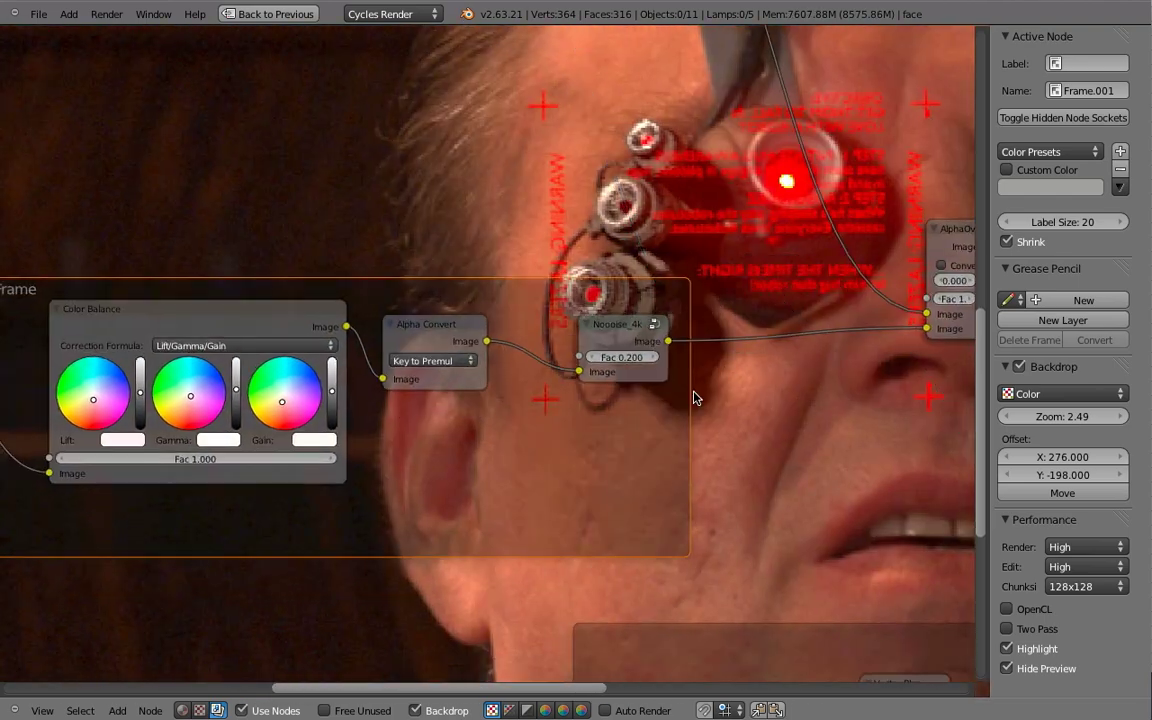
pyautogui.scroll(-2, 697, 398)
# - Preview the eyepiece render alone and add a Separate RGBA node below Alpha Convert
pyautogui.moveTo(420, 400); pyautogui.dragTo(690, 430, button='middle')
pyautogui.keyDown('ctrl'); pyautogui.keyDown('shift'); pyautogui.click(345, 370); pyautogui.keyUp('shift'); pyautogui.keyUp('ctrl')
pyautogui.hotkey('shift', 'a')
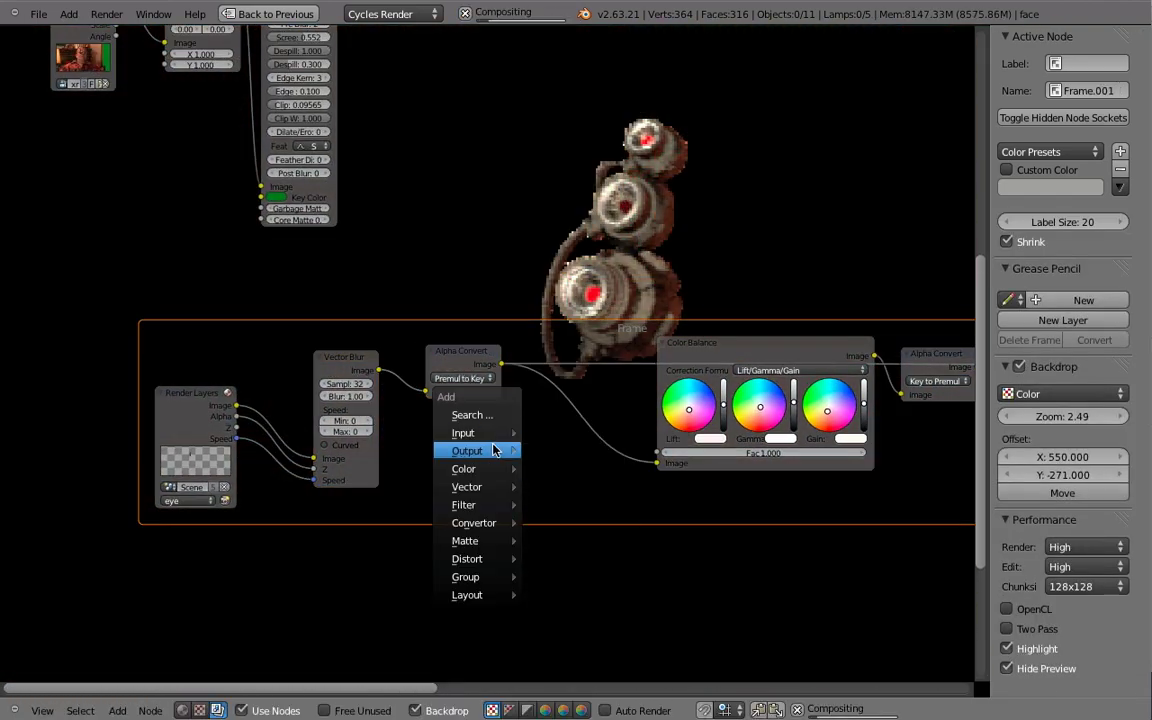
pyautogui.moveTo(473, 523)
pyautogui.click(575, 532)
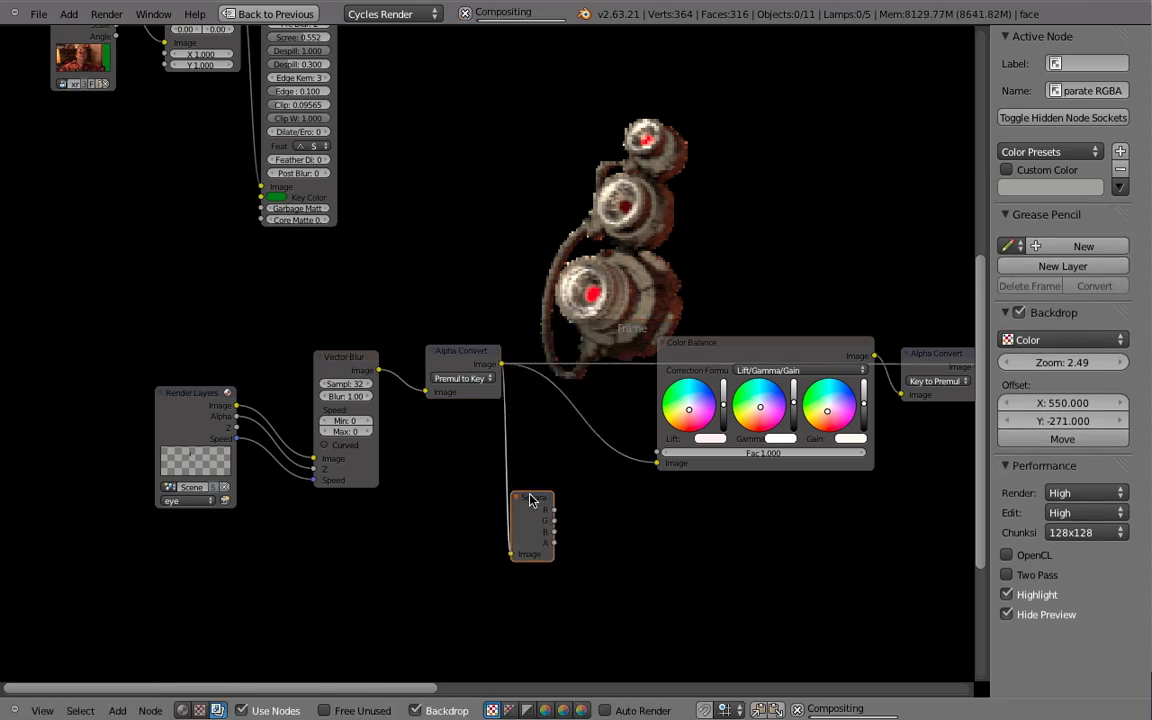
pyautogui.click(531, 500)
# - Add a Math node set to Subtract, taking green from red
pyautogui.hotkey('shift', 'a')
pyautogui.click(681, 445)
pyautogui.click(720, 481)
pyautogui.scroll(2, 720, 481)
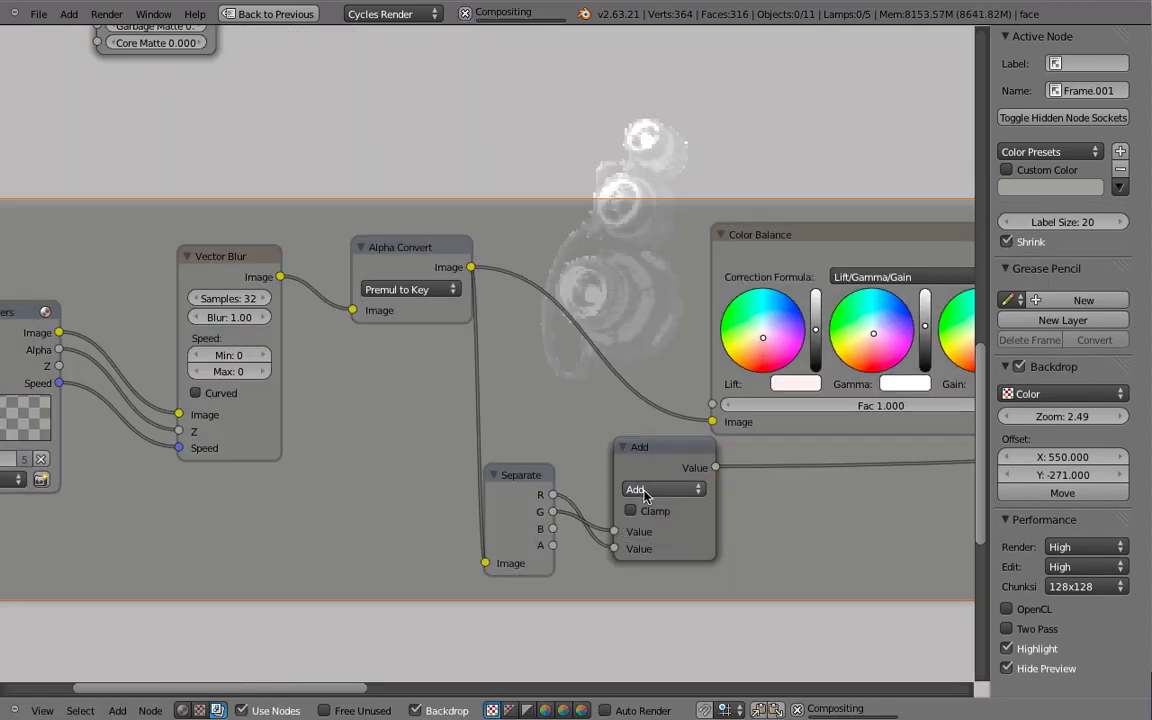
pyautogui.click(645, 489)
pyautogui.click(605, 425)
pyautogui.moveTo(605, 425); pyautogui.dragTo(479, 493, button='middle')
pyautogui.click(517, 527)
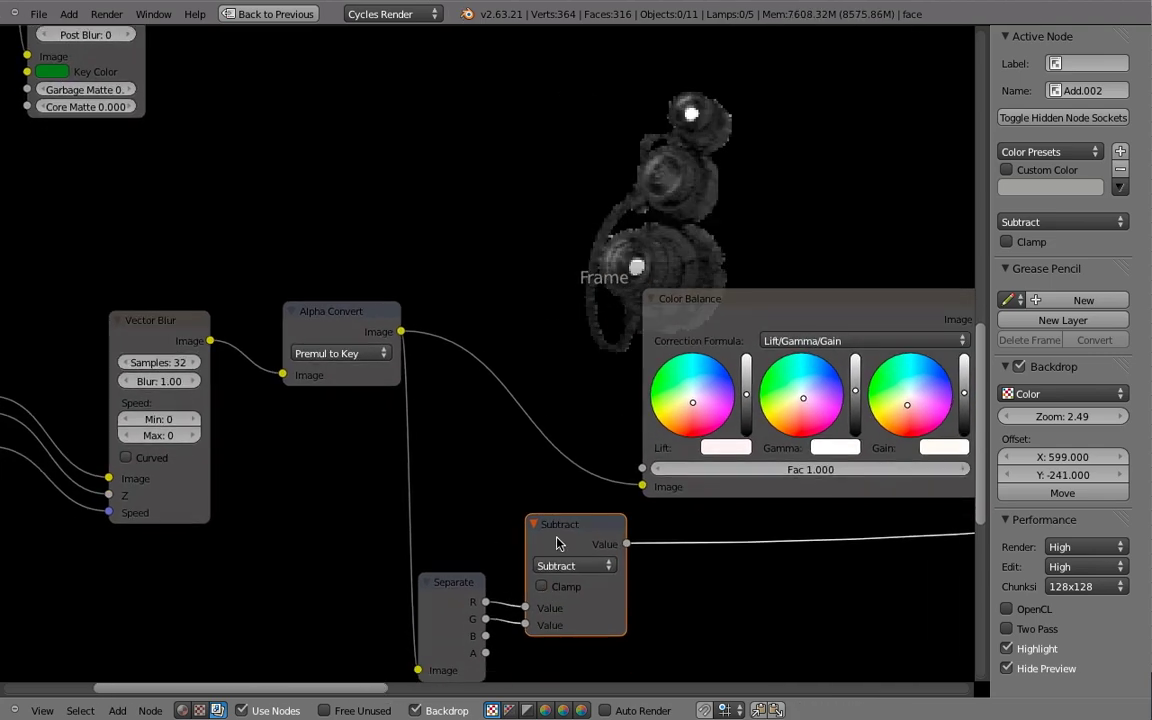
# - Insert a ColorRamp on the Subtract output and adjust its black and white stops
pyautogui.hotkey('shift', 'a')
pyautogui.click(548, 458)
pyautogui.click(556, 609)
pyautogui.moveTo(655, 654); pyautogui.dragTo(646, 594, button='middle')
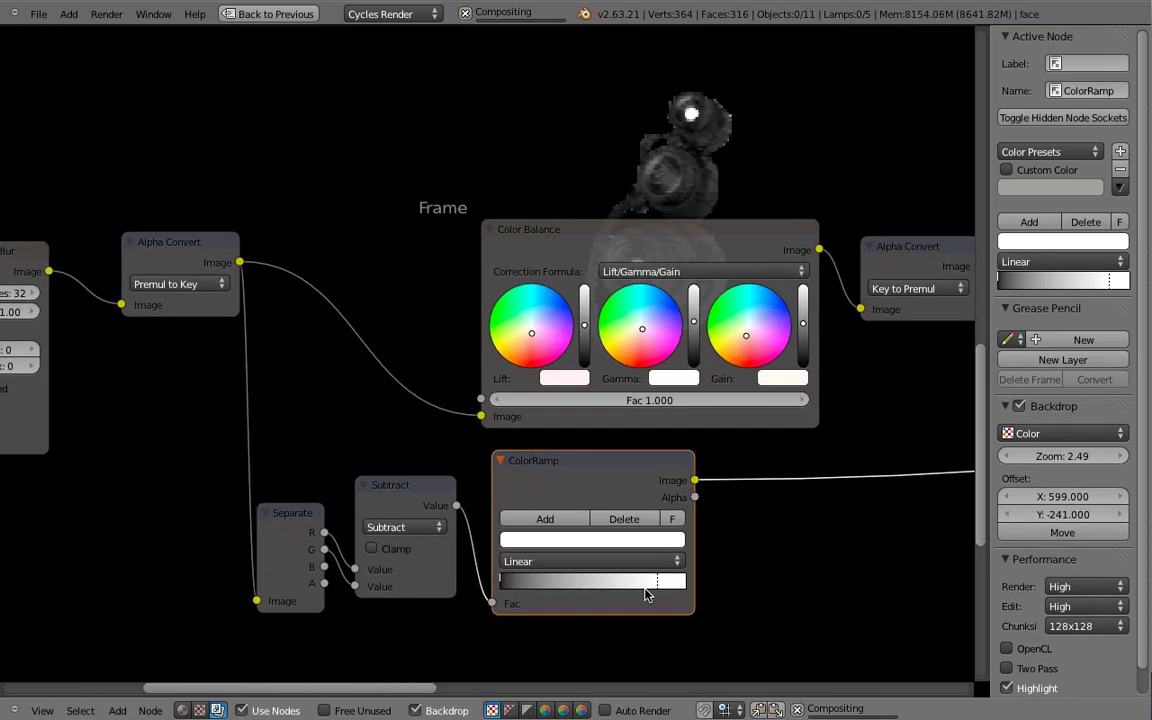
pyautogui.click(512, 585)
pyautogui.scroll(-2, 562, 527)
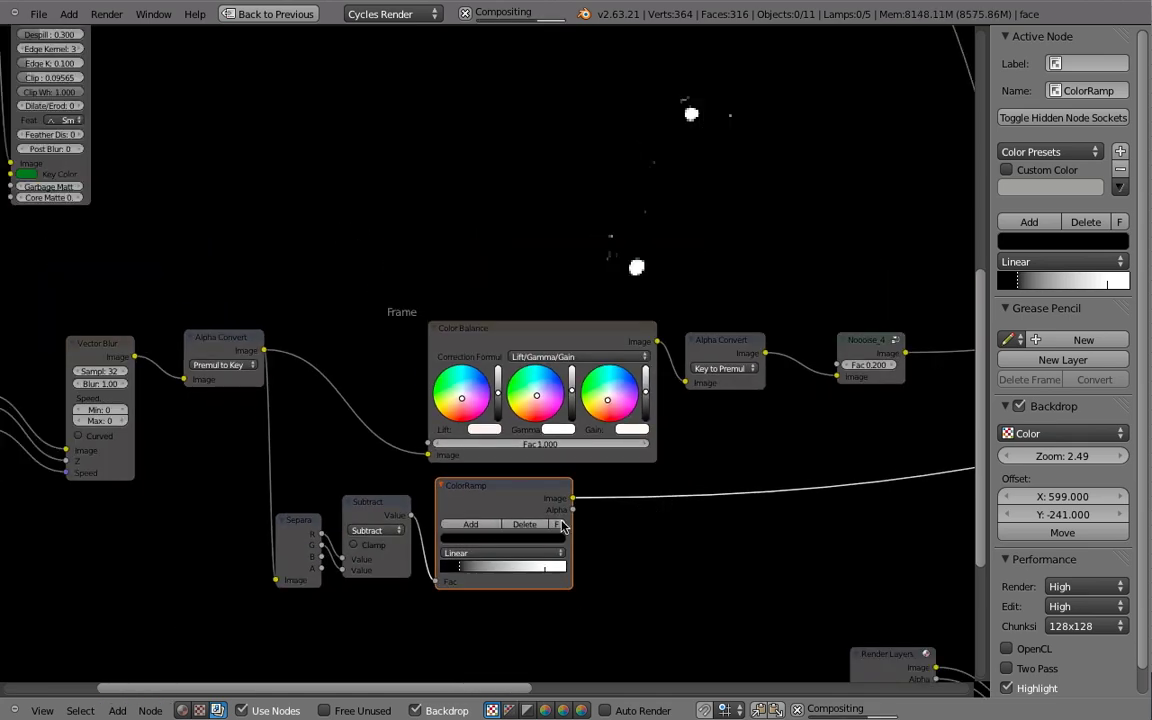
# - Add a Dilate/Erode after the ramp and join the mask nodes into a frame
pyautogui.hotkey('shift', 'a')
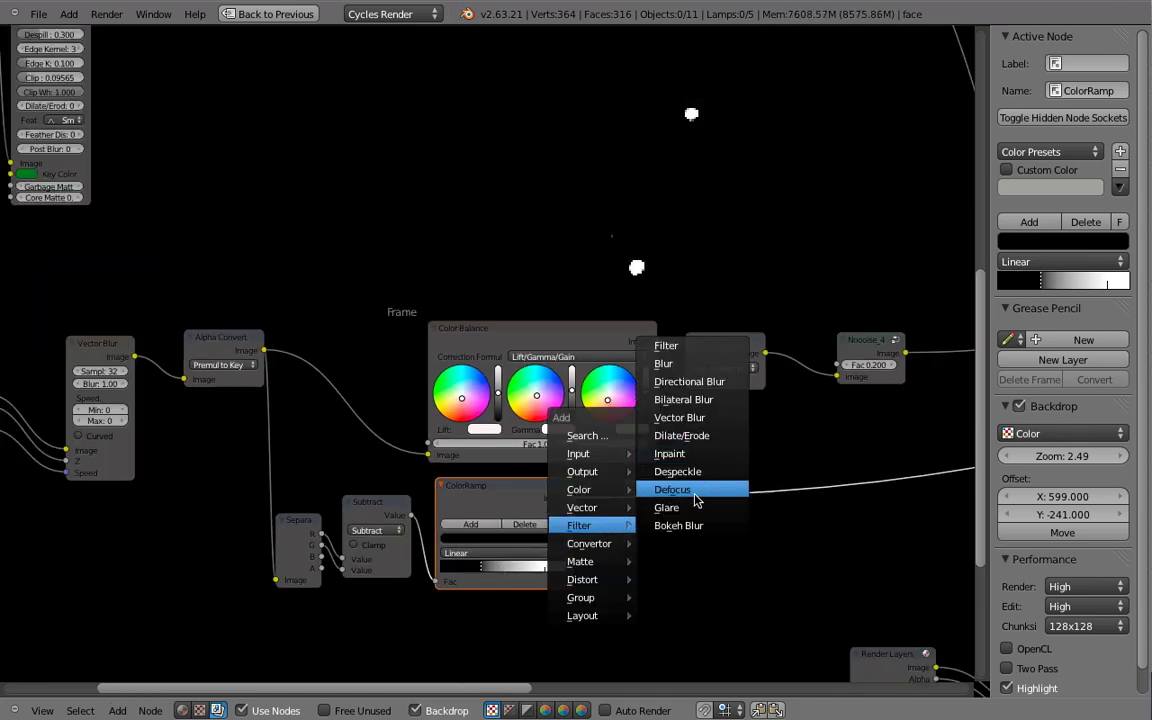
pyautogui.click(681, 435)
pyautogui.click(733, 437)
pyautogui.click(655, 470)
pyautogui.click(655, 504)
pyautogui.scroll(-1, 644, 400)
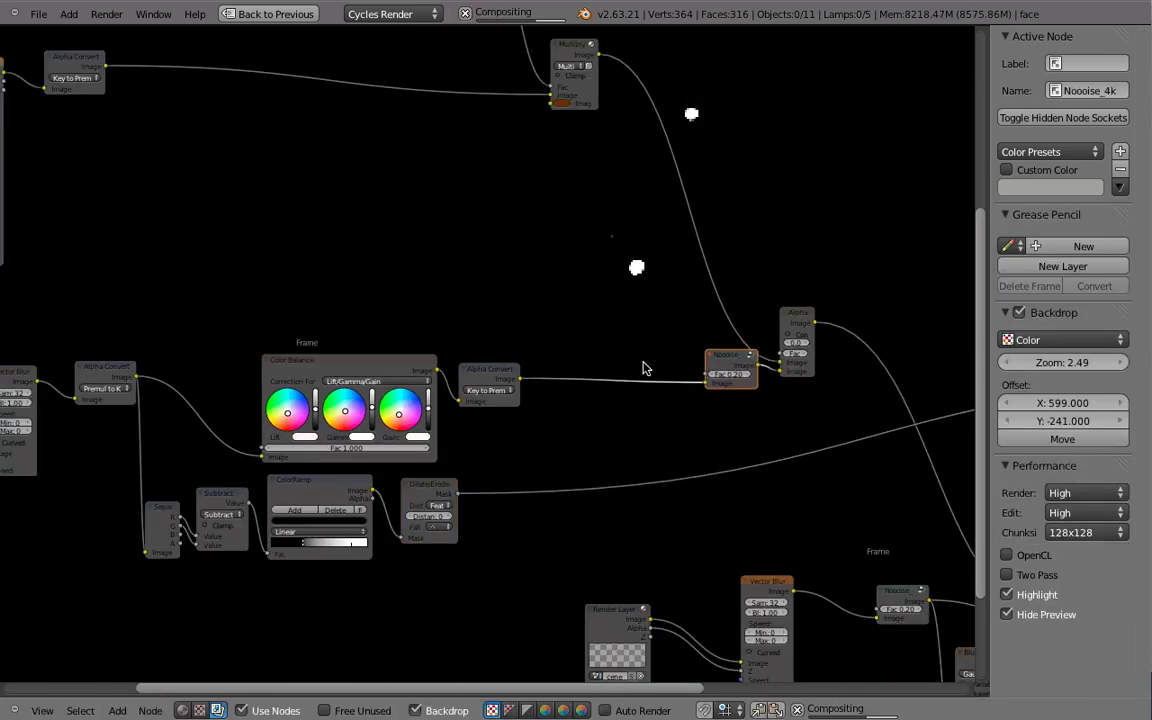
pyautogui.hotkey('ctrl', 'j')
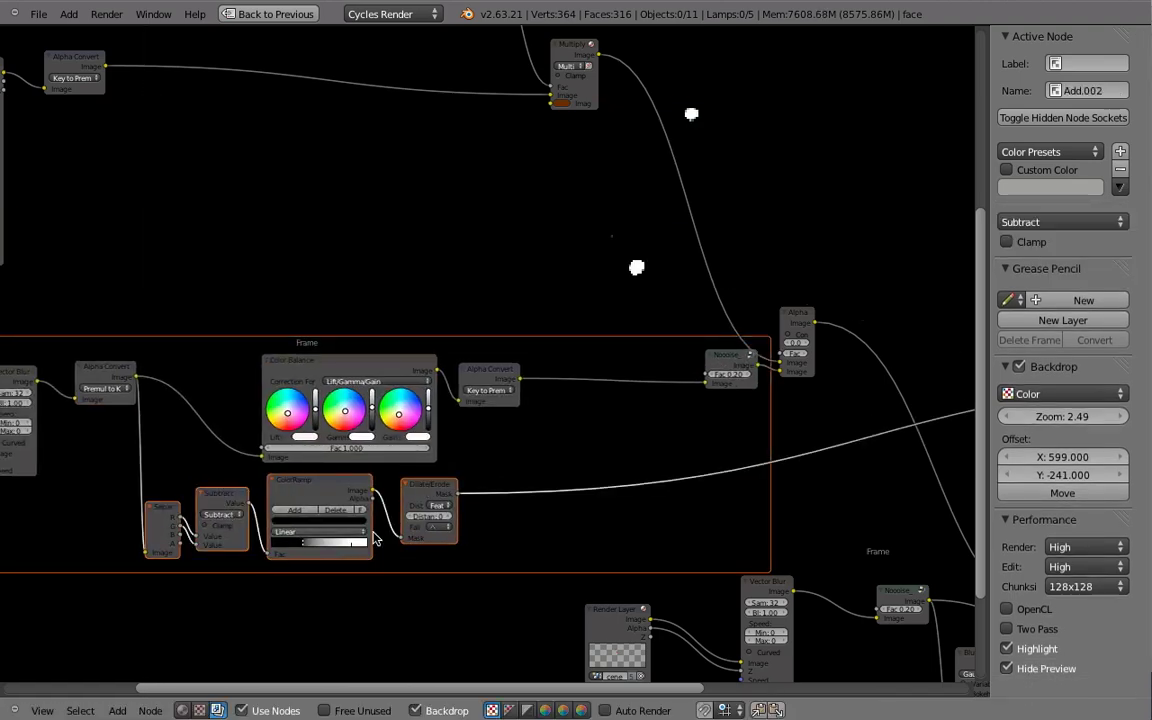
pyautogui.moveTo(373, 537)
pyautogui.mouseDown()
pyautogui.moveTo(440, 563)
pyautogui.moveTo(375, 188)
pyautogui.mouseUp()
# - Insert an orange Add Mix node on the Alpha Convert link, driven by the dilated mask
pyautogui.hotkey('shift', 'a')
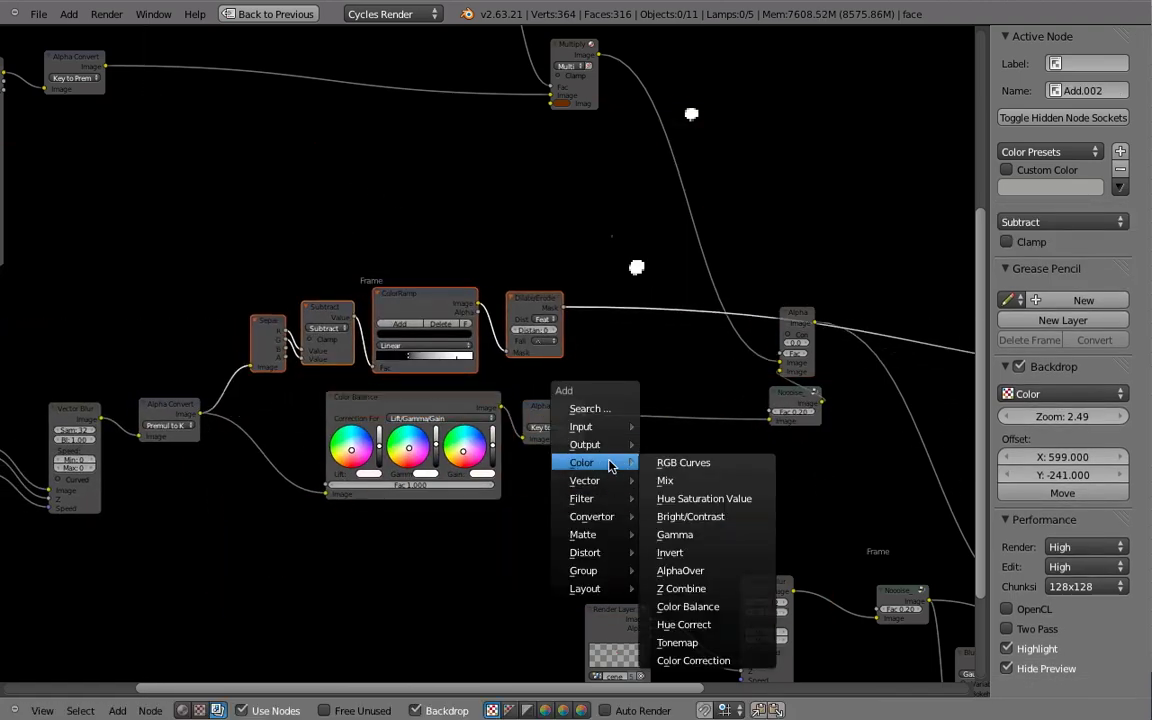
pyautogui.click(622, 486)
pyautogui.click(661, 350)
pyautogui.scroll(2, 576, 379)
pyautogui.moveTo(555, 270); pyautogui.dragTo(697, 443)
pyautogui.click(718, 471)
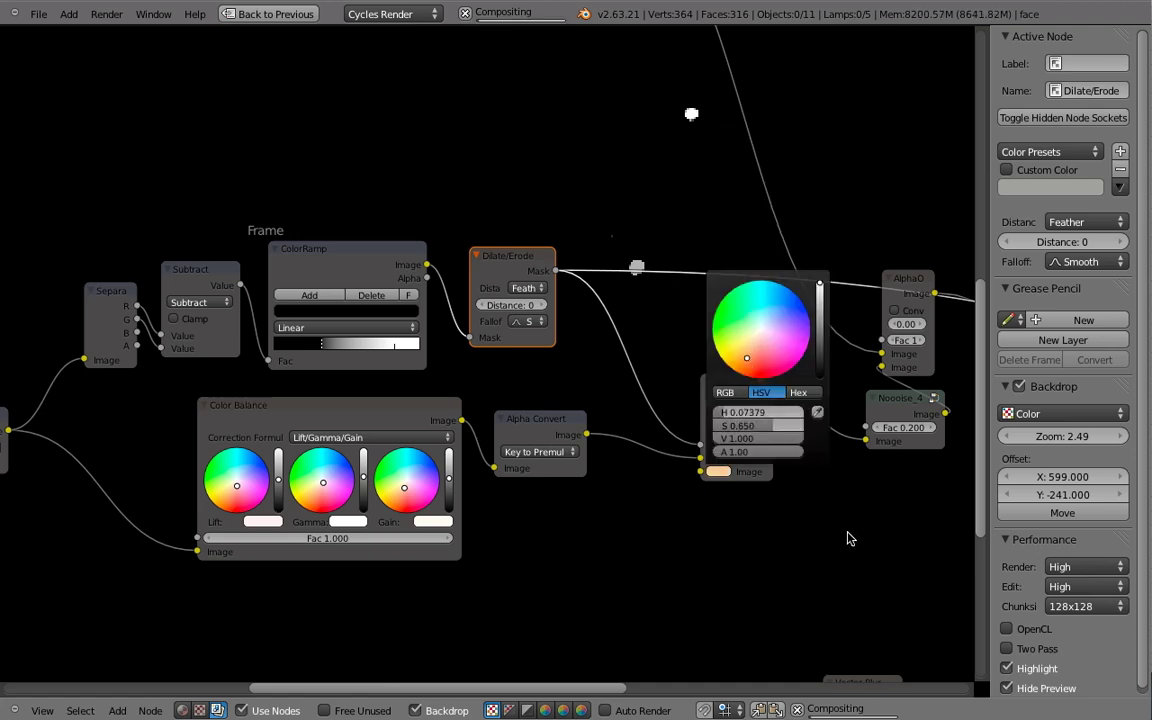
pyautogui.moveTo(484, 340); pyautogui.dragTo(563, 467, button='middle')
# - Set Dilate/Erode to Distance mode at -2, then show the 3D scene full-screen
pyautogui.click(600, 446)
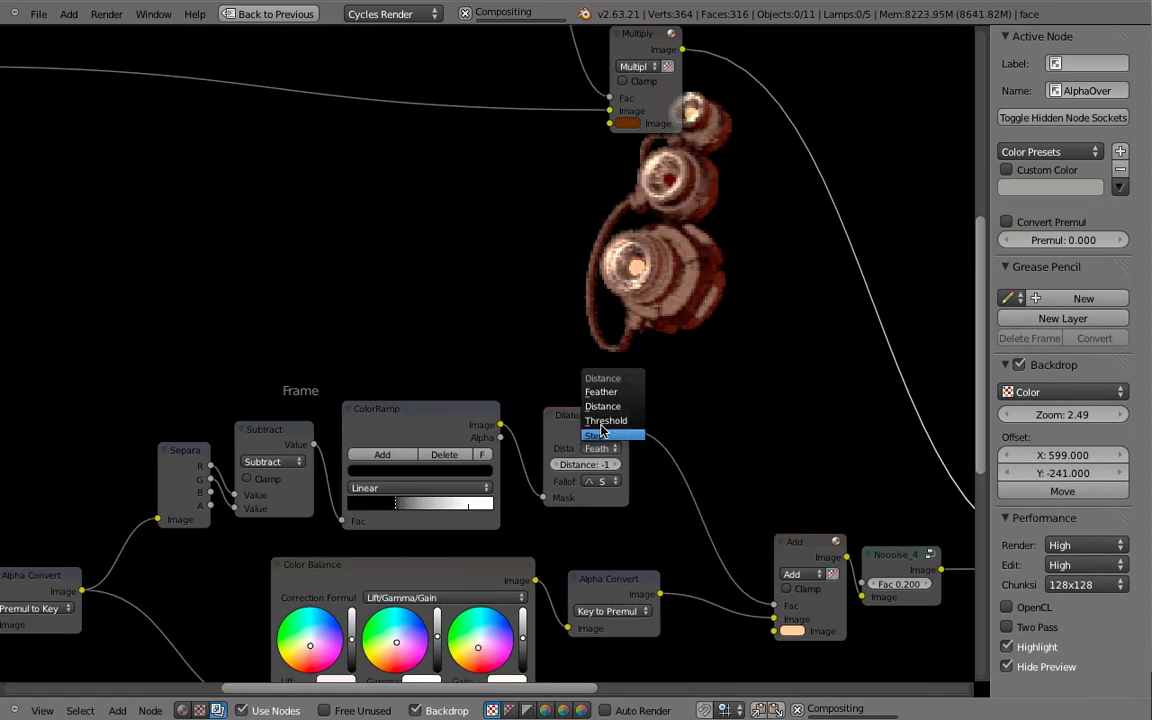
pyautogui.click(559, 465)
pyautogui.moveTo(800, 547); pyautogui.dragTo(790, 532)
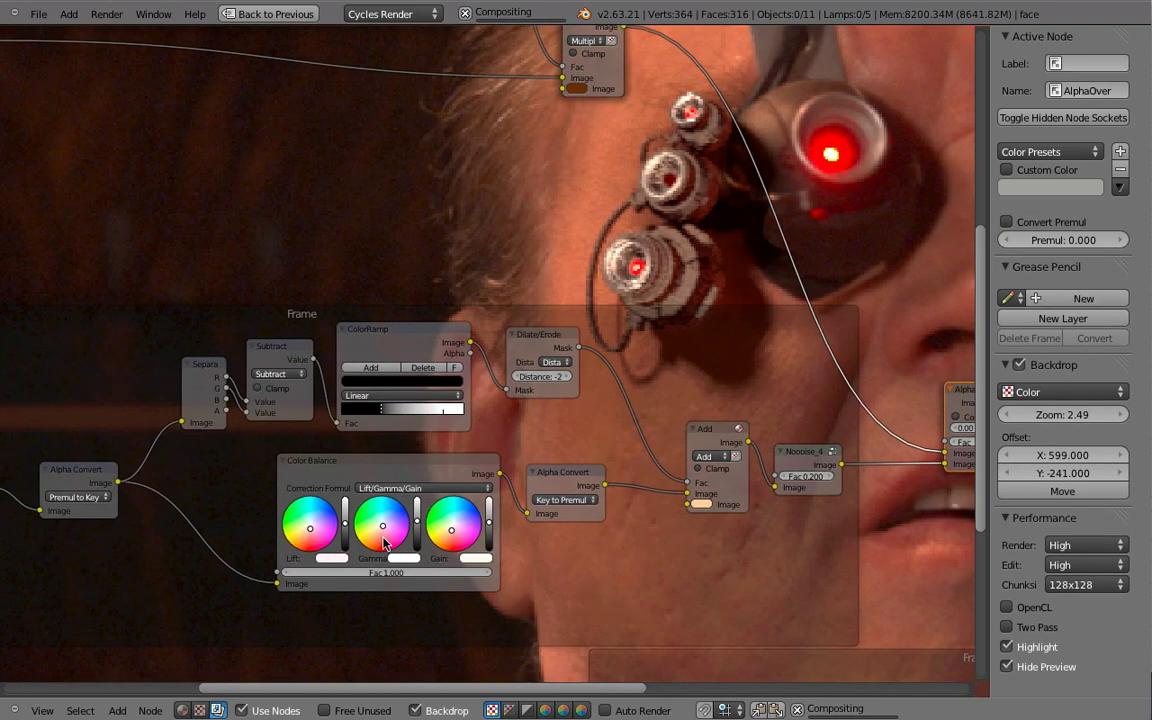
pyautogui.scroll(2, 395, 523)
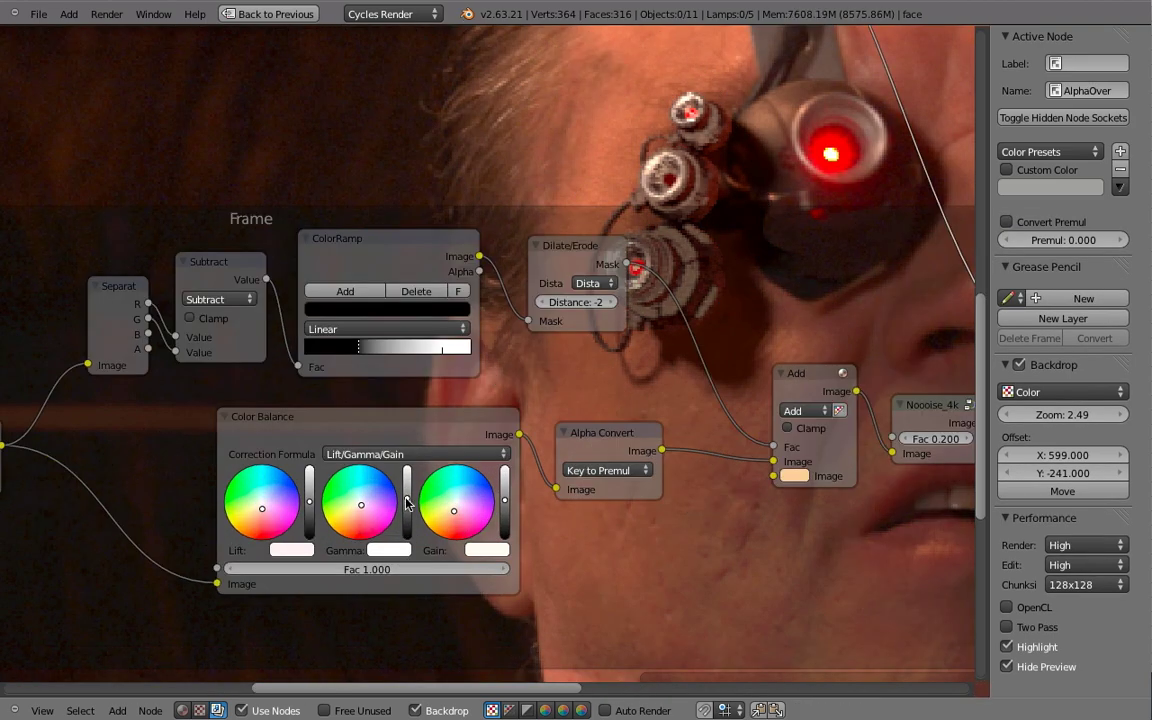
pyautogui.moveTo(423, 483); pyautogui.dragTo(370, 566, button='middle')
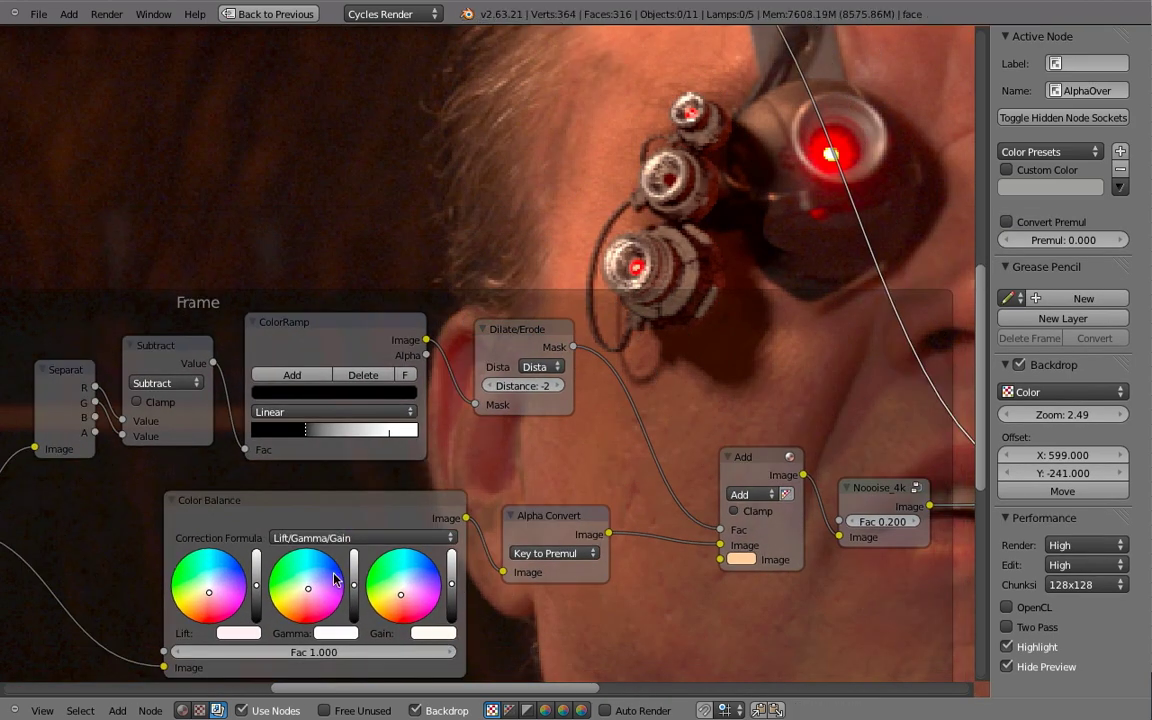
pyautogui.click(446, 567)
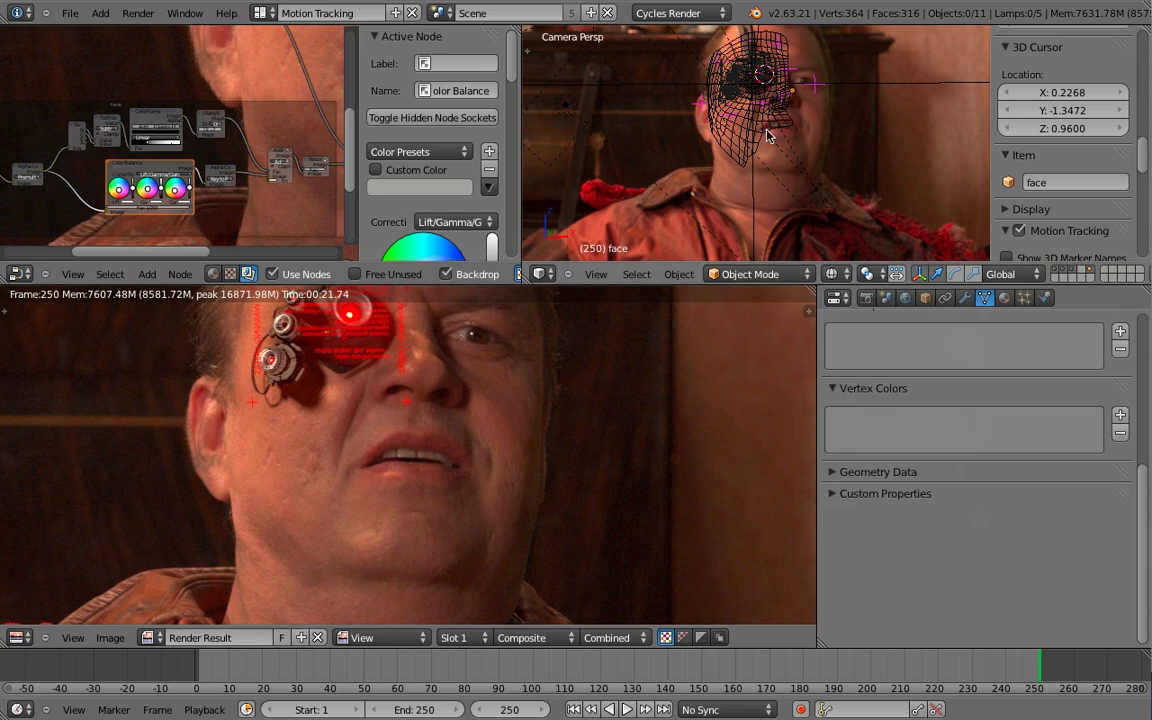
pyautogui.hotkey('ctrl', 'Up')
pyautogui.moveTo(768, 136)
pyautogui.mouseDown(button='middle')
pyautogui.moveTo(578, 342)
pyautogui.moveTo(620, 393)
pyautogui.moveTo(836, 327)
pyautogui.moveTo(760, 325)
pyautogui.moveTo(589, 522)
pyautogui.mouseUp(button='middle')
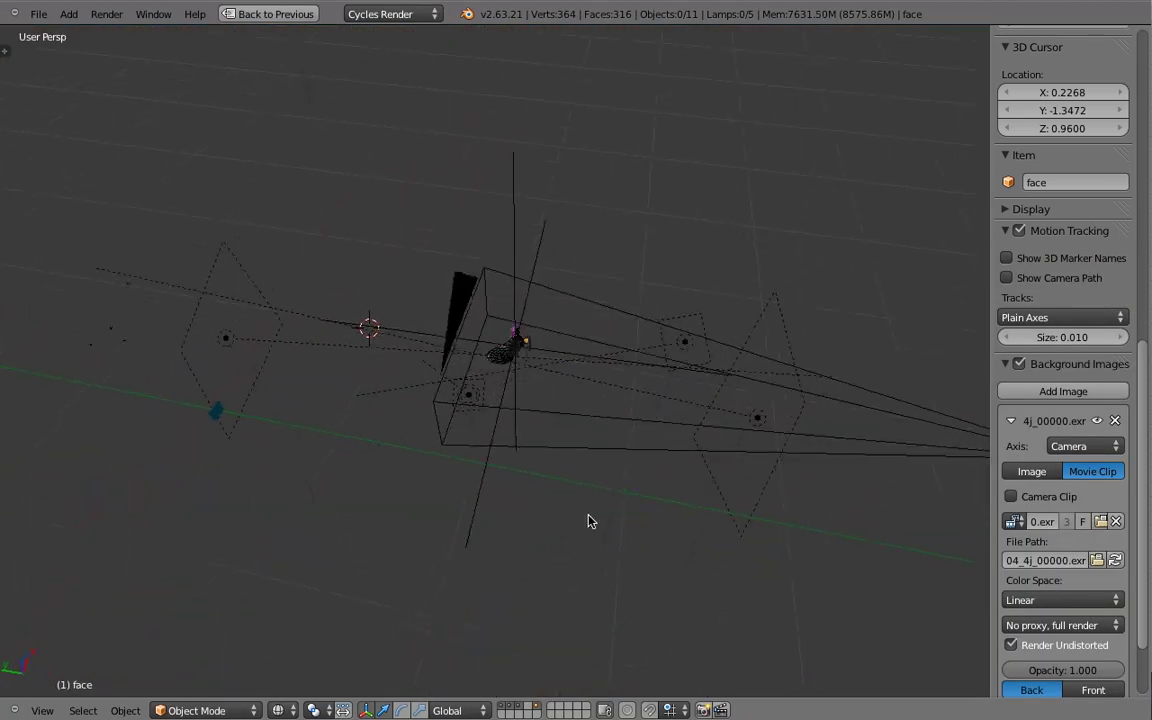
# - Select the face mesh in the 3D view and render frame 250
pyautogui.moveTo(648, 432); pyautogui.dragTo(519, 423, button='middle')
pyautogui.scroll(3, 519, 423)
pyautogui.keyDown('shift'); pyautogui.rightClick(475, 360); pyautogui.keyUp('shift')
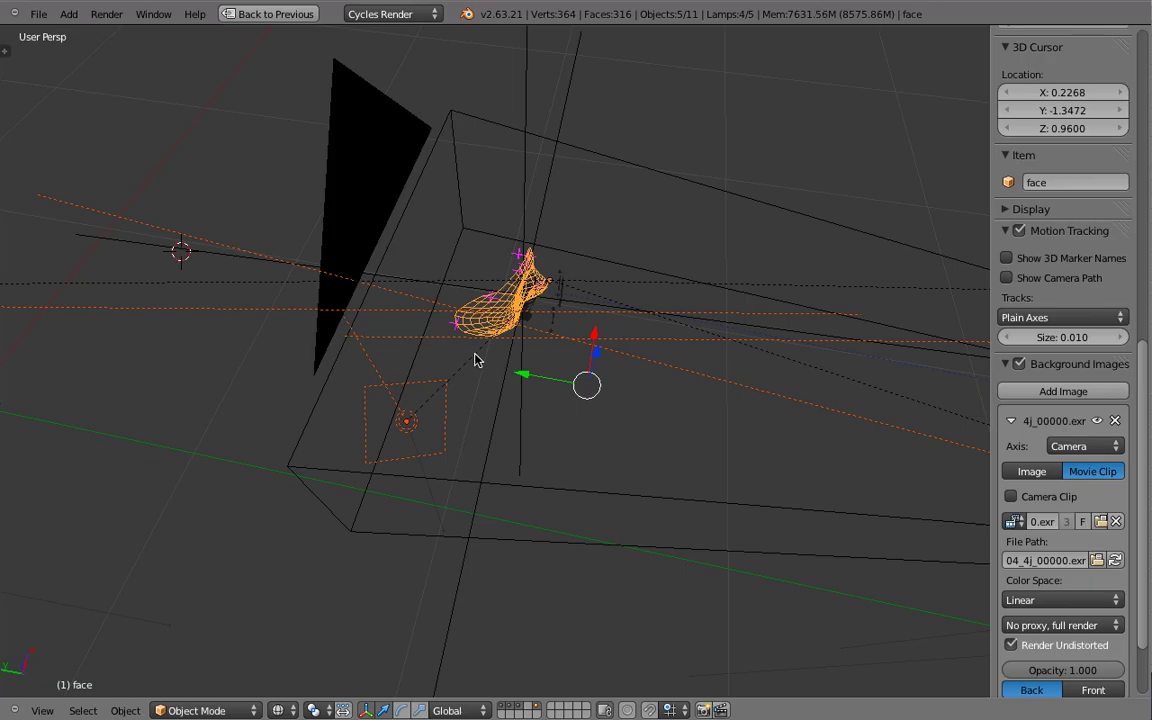
pyautogui.moveTo(475, 360)
pyautogui.mouseDown(button='middle')
pyautogui.moveTo(656, 303)
pyautogui.moveTo(597, 239)
pyautogui.mouseUp(button='middle')
pyautogui.press('F12')
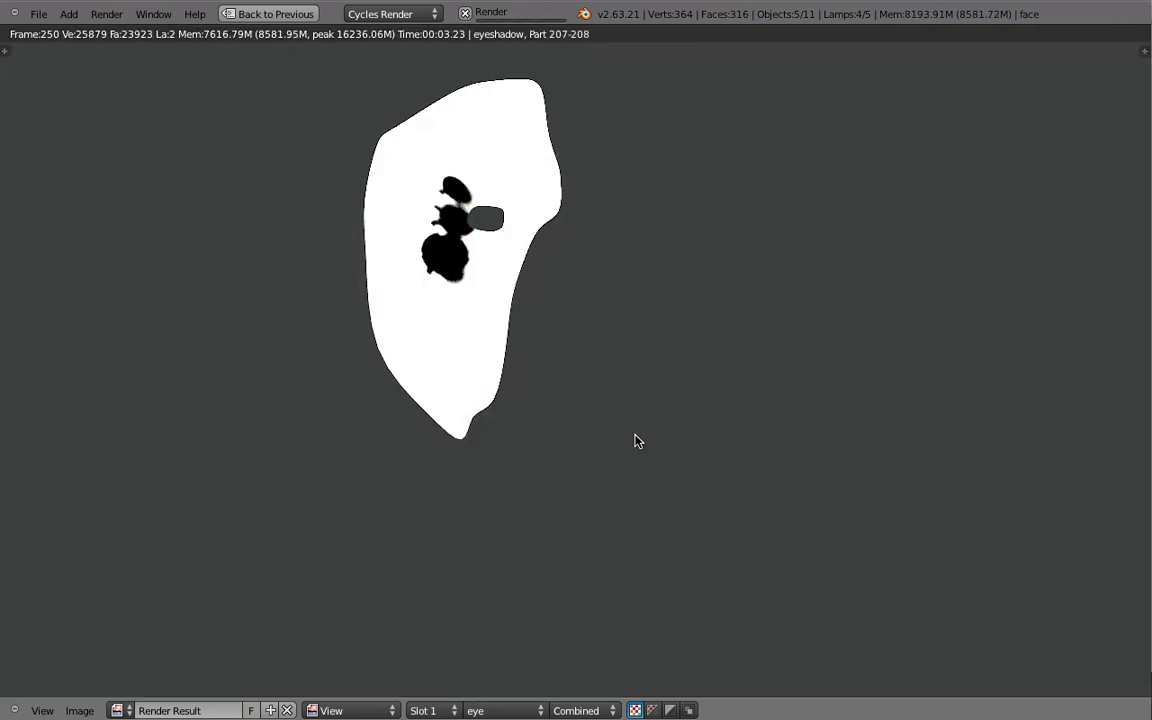
# - Back in the node tree, shift the colour-correction frame to the left
pyautogui.press('Escape')
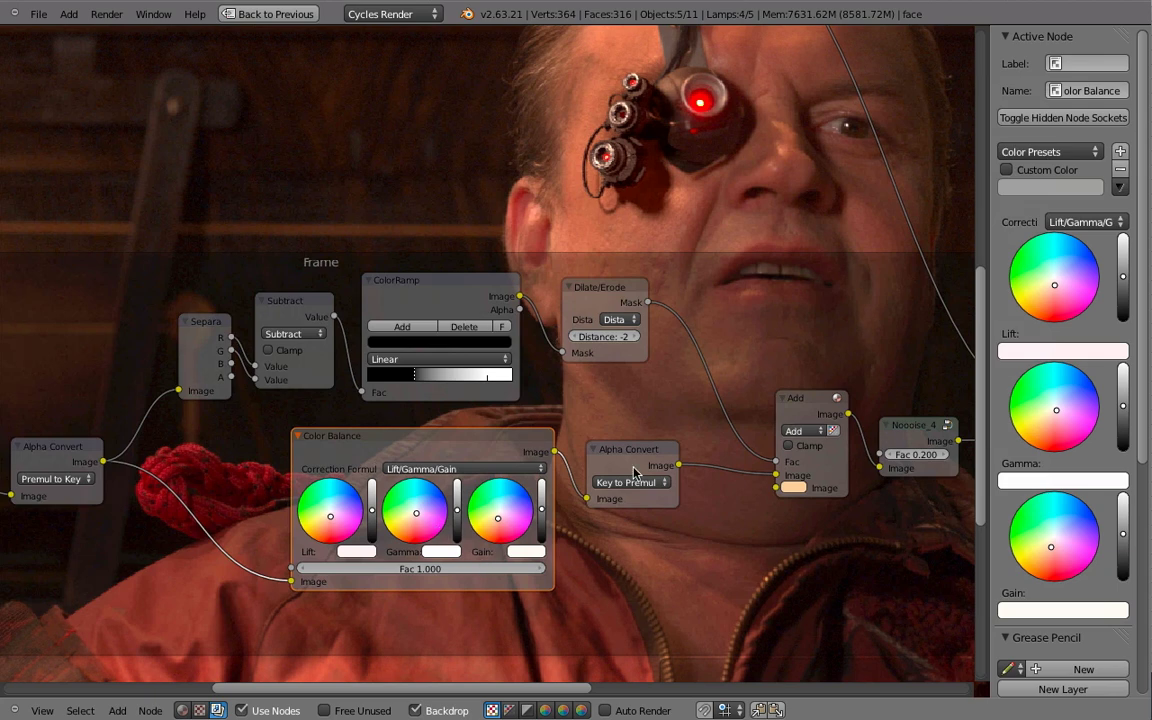
pyautogui.keyDown('shift'); pyautogui.scroll(1, 634, 472); pyautogui.keyUp('shift')
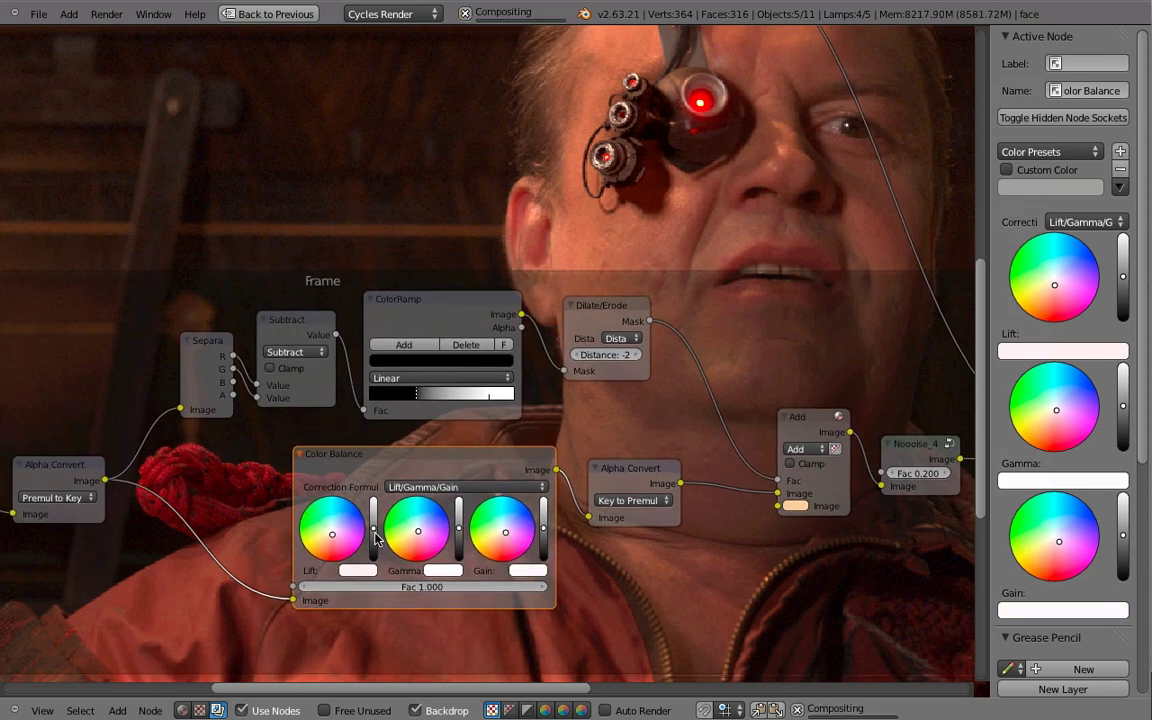
pyautogui.click(370, 568)
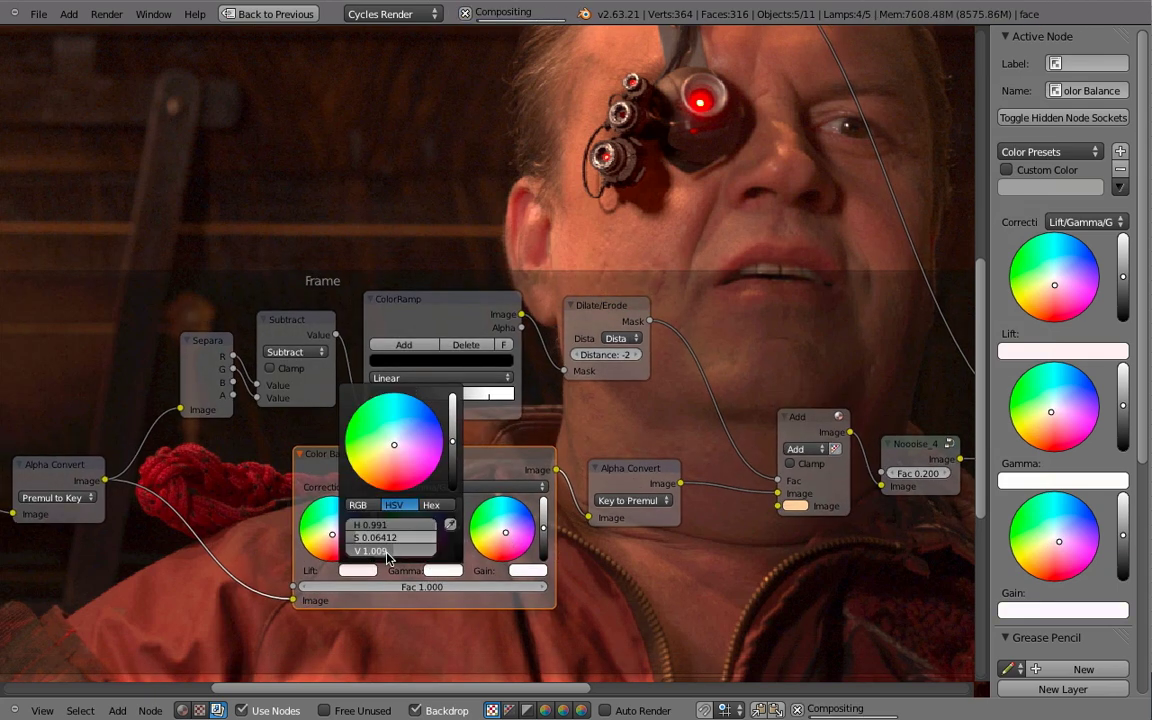
pyautogui.moveTo(753, 360); pyautogui.dragTo(618, 378)
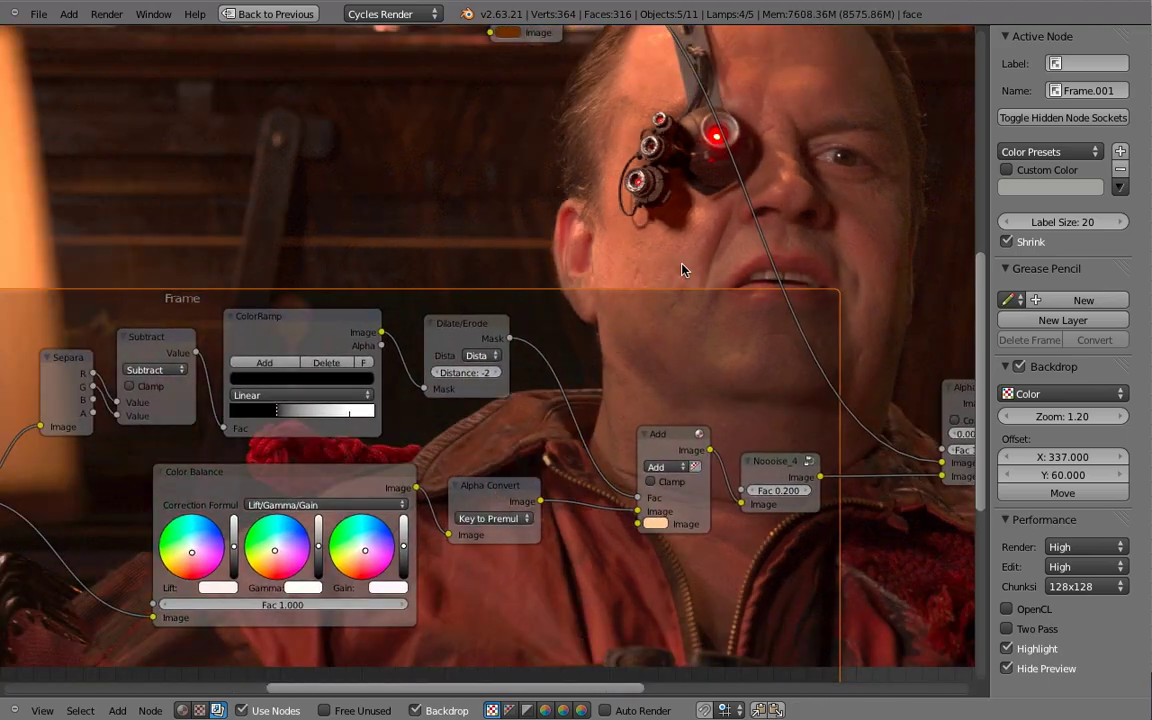
# - Link the eye_patch_proxy object from the Object folder of 04_4j.blend
pyautogui.hotkey('shift', 'F1')
pyautogui.click(265, 320)
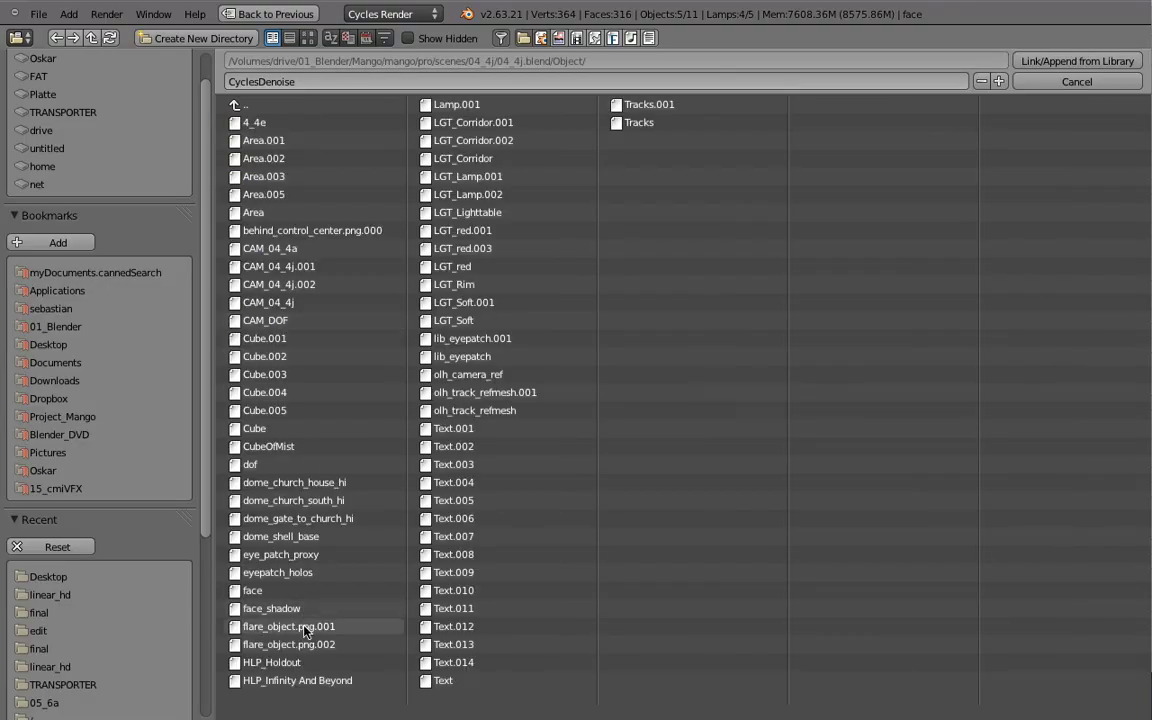
pyautogui.click(280, 554)
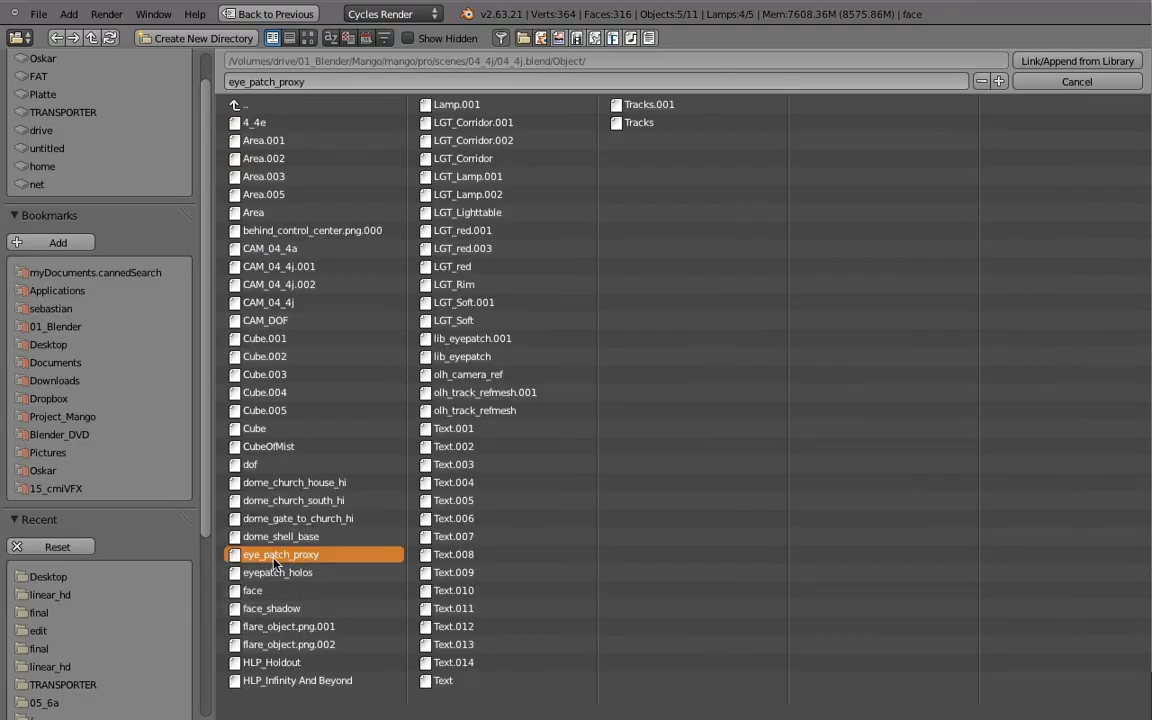
pyautogui.click(1077, 61)
# - Clear the eye patch's location onto the head and frame it in solid shading
pyautogui.hotkey('ctrl', 'Right')
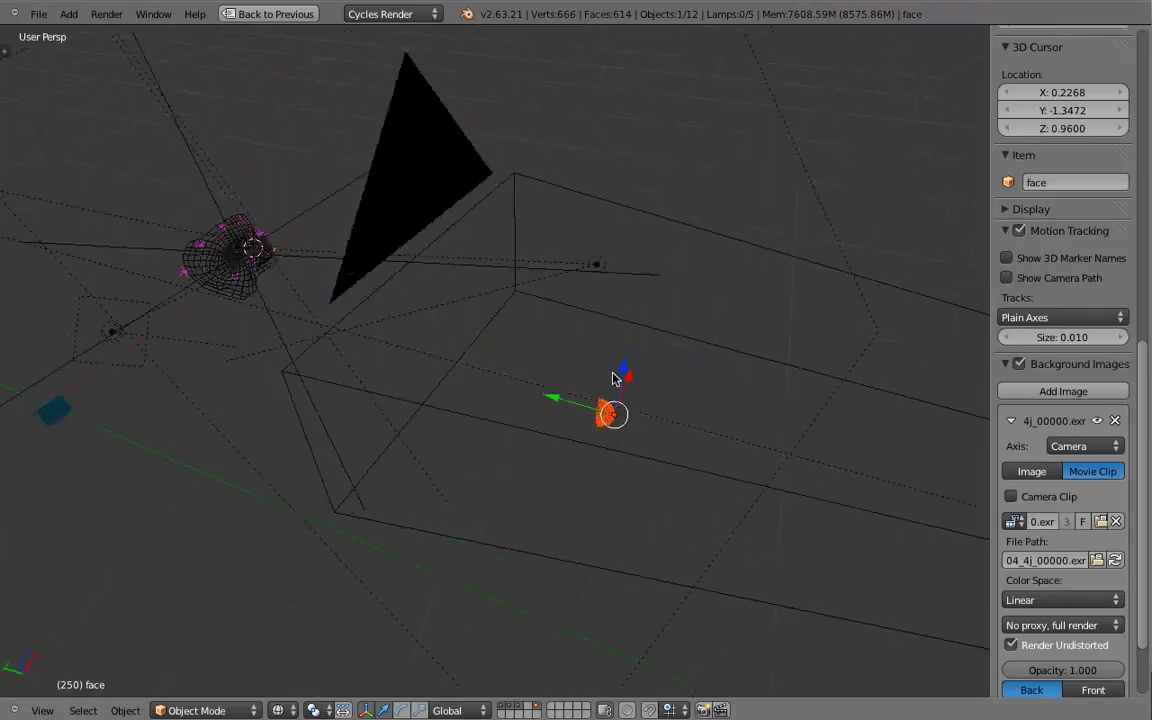
pyautogui.moveTo(771, 285); pyautogui.dragTo(505, 250, button='middle')
pyautogui.press('z')
pyautogui.rightClick(527, 393)
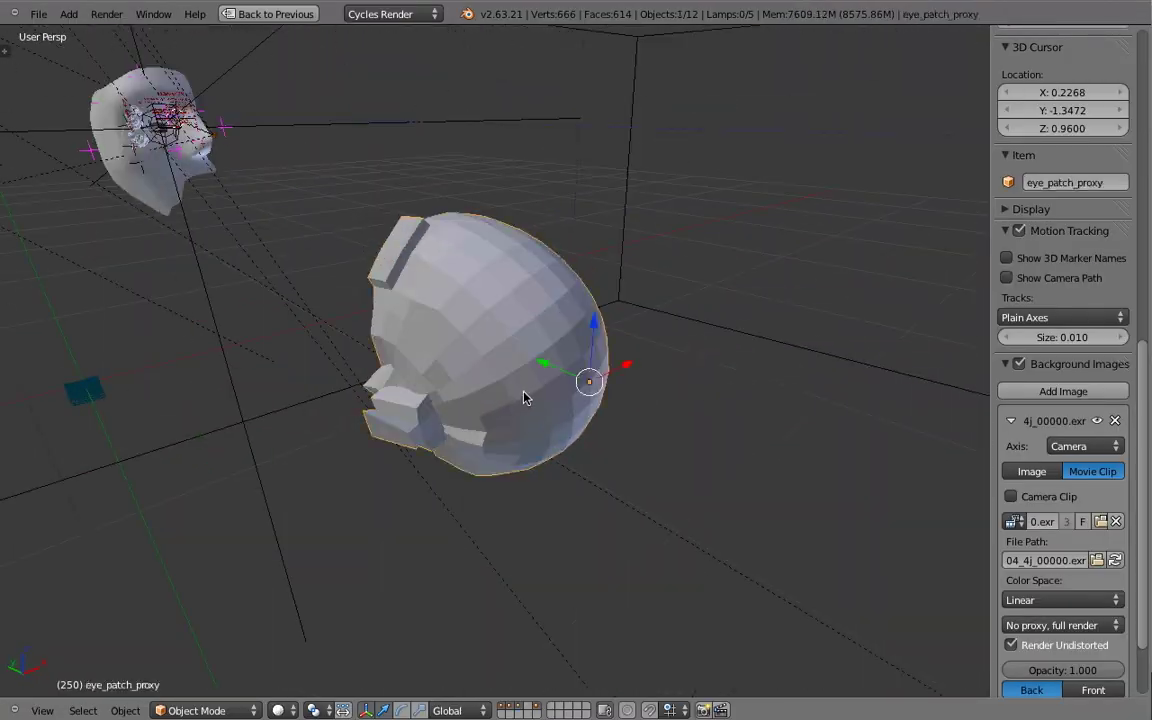
pyautogui.hotkey('alt', 'g')
pyautogui.press('KP_Decimal')
pyautogui.moveTo(560, 360)
pyautogui.mouseDown(button='middle')
pyautogui.moveTo(499, 360)
pyautogui.moveTo(458, 494)
pyautogui.mouseUp(button='middle')
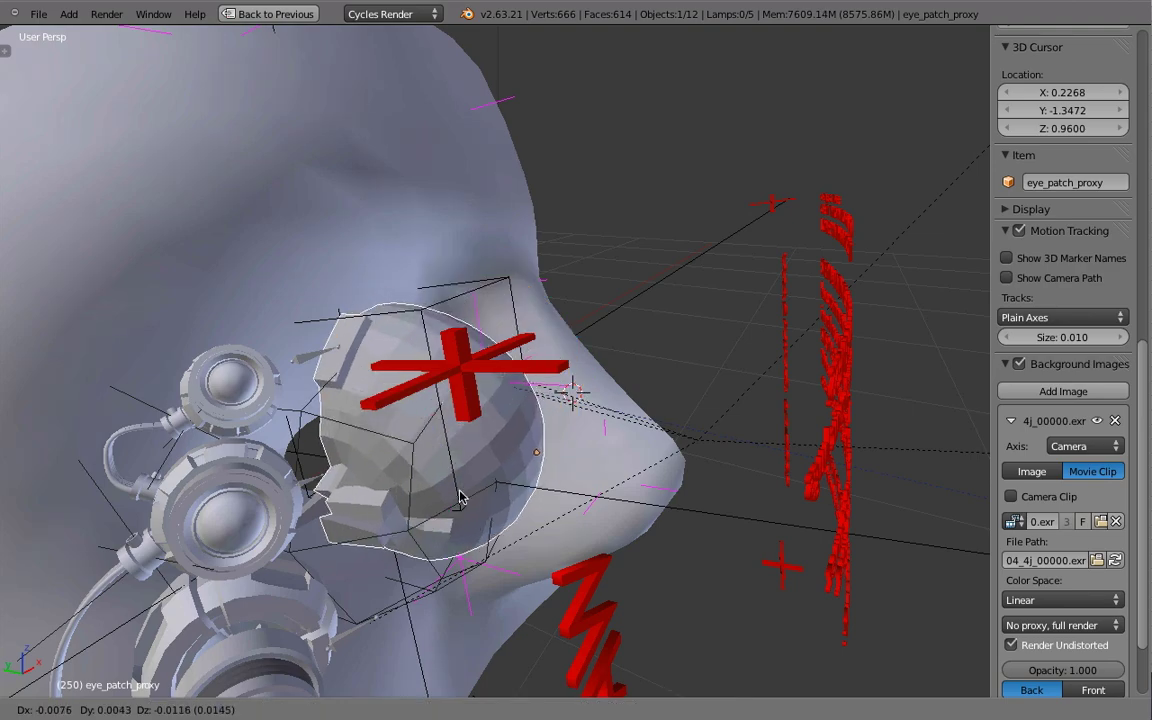
pyautogui.keyDown('shift'); pyautogui.rightClick(458, 496); pyautogui.keyUp('shift')
pyautogui.press('KP_Decimal')
pyautogui.hotkey('ctrl', 'z')
pyautogui.press('KP_Decimal')
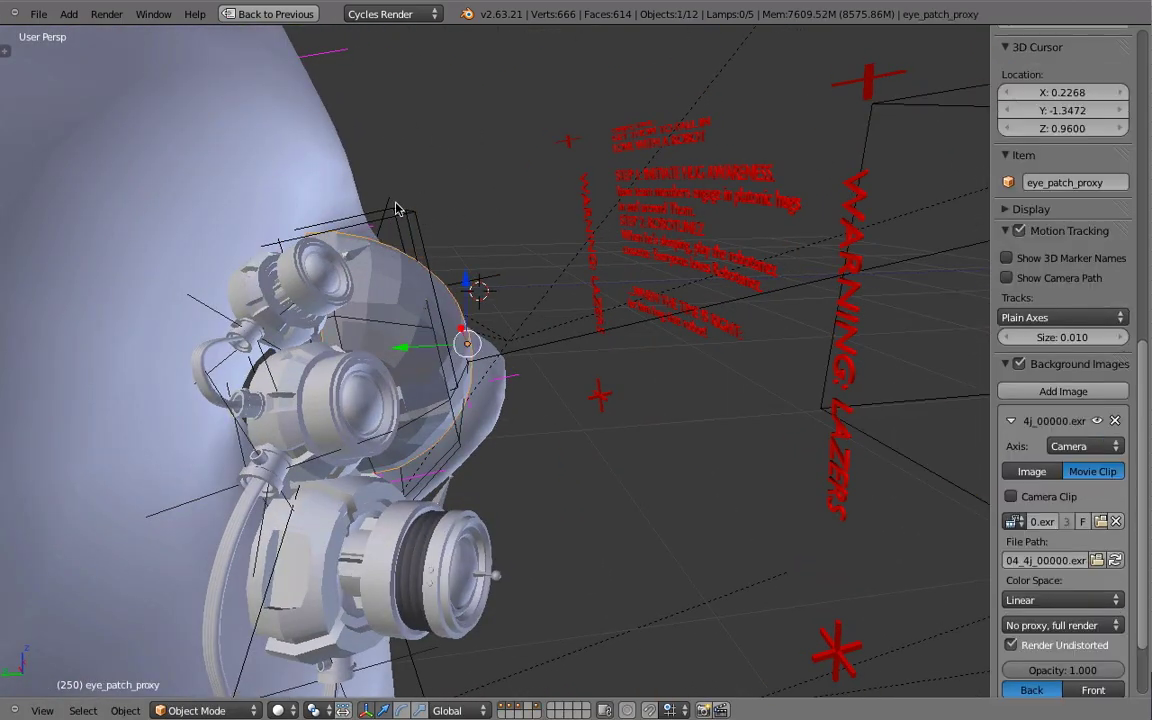
# - In camera view, move the eye_patch_proxy object to its own scene layer
pyautogui.press('KP_0')
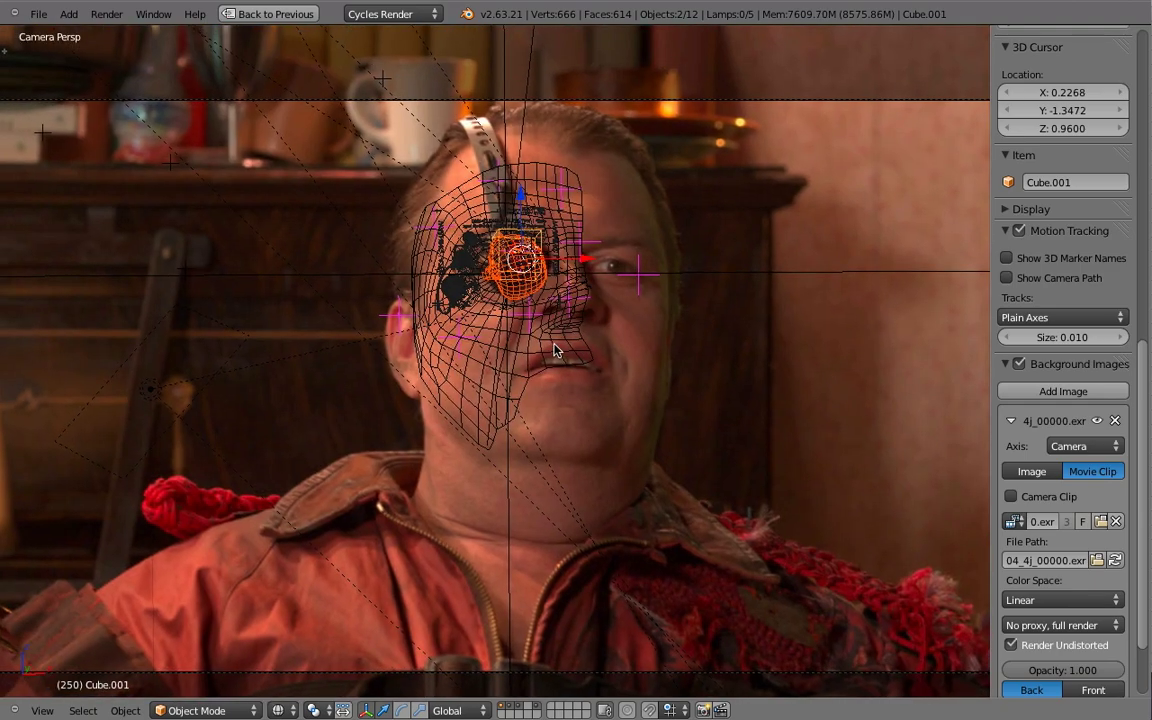
pyautogui.scroll(5, 560, 430)
pyautogui.scroll(2, 560, 430)
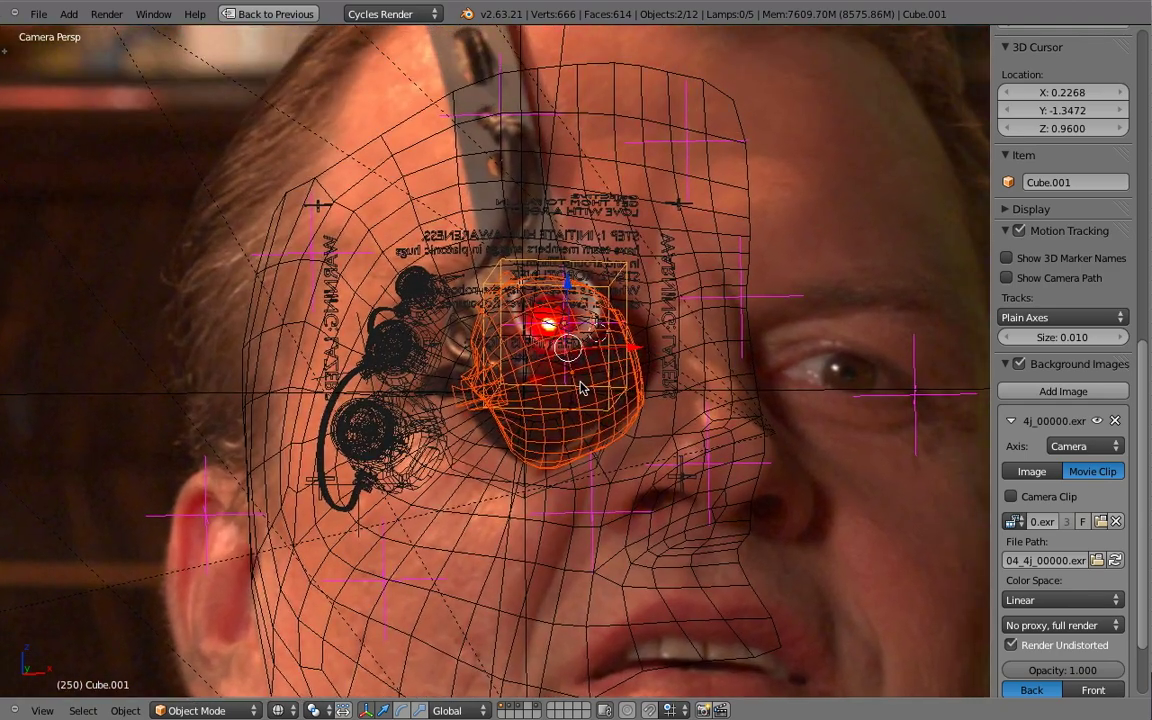
pyautogui.rightClick(597, 458)
pyautogui.rightClick(627, 442)
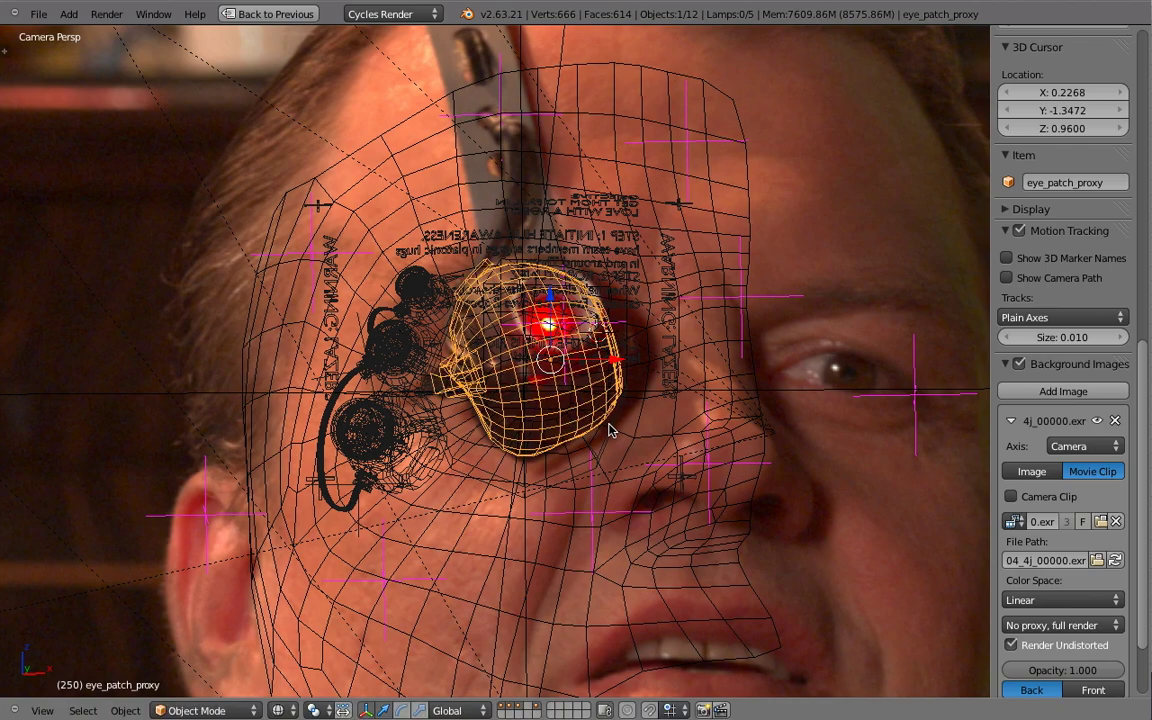
pyautogui.press('m')
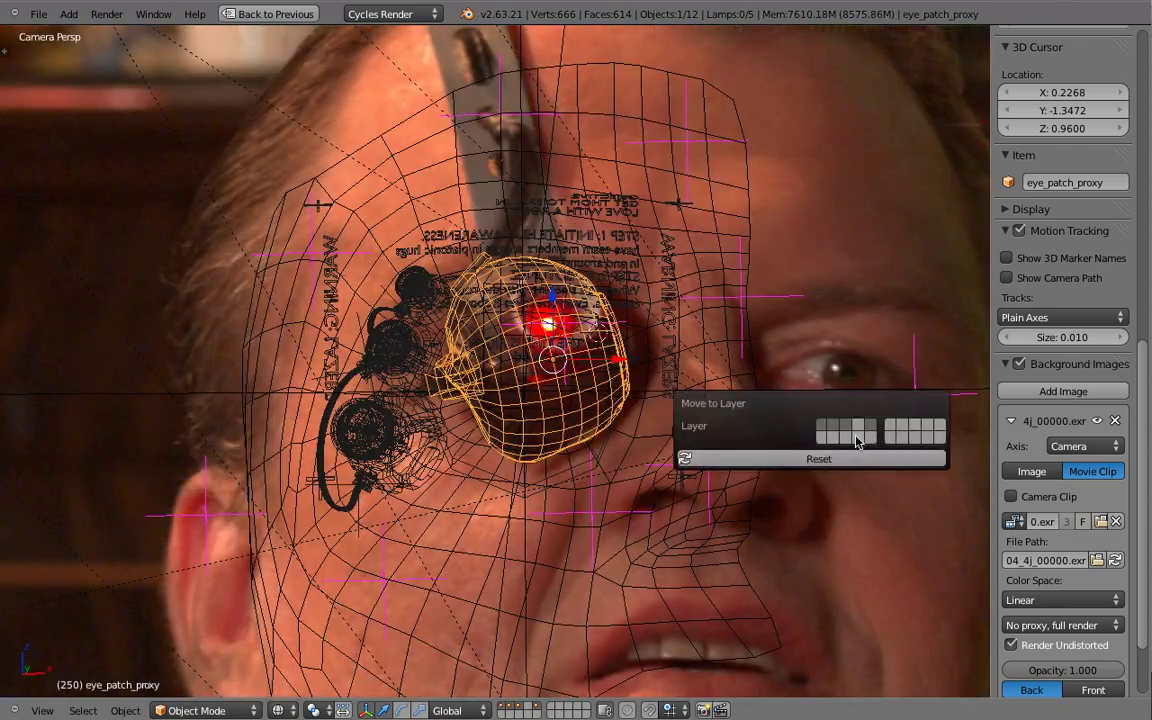
pyautogui.click(859, 437)
pyautogui.click(764, 535)
# - Check the eye, AO, holo and mask render layers, render frame 250, and maximize the node tree
pyautogui.click(866, 297)
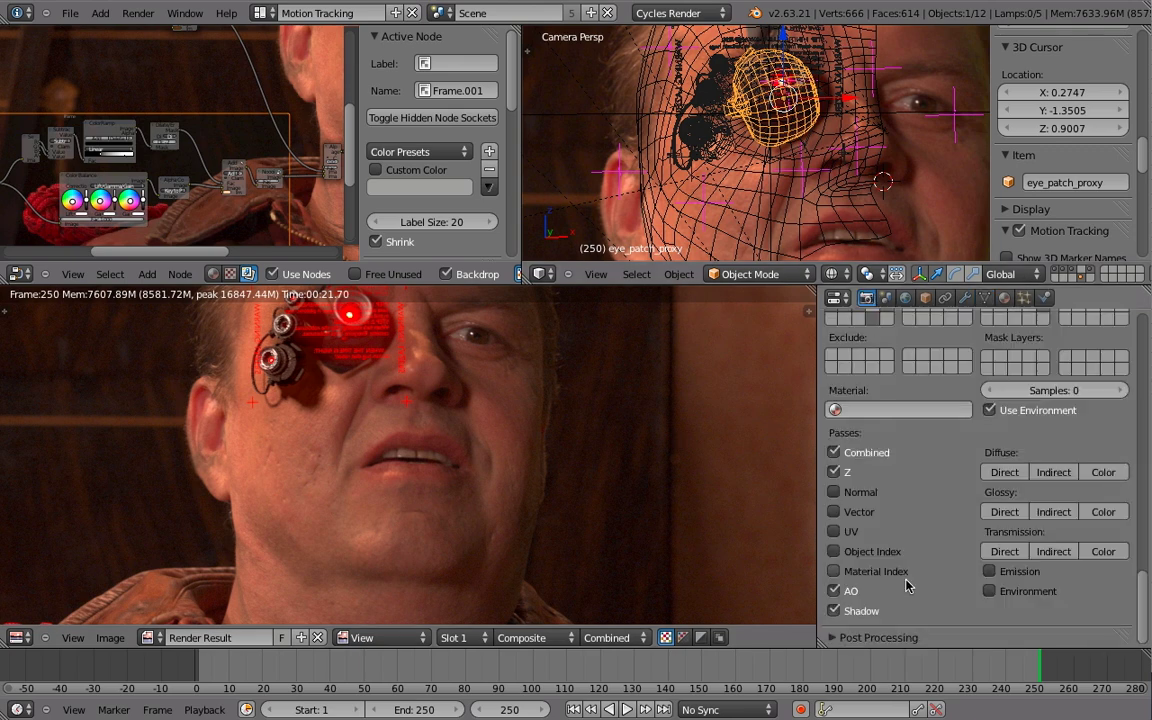
pyautogui.scroll(3, 975, 400)
pyautogui.scroll(2, 981, 397)
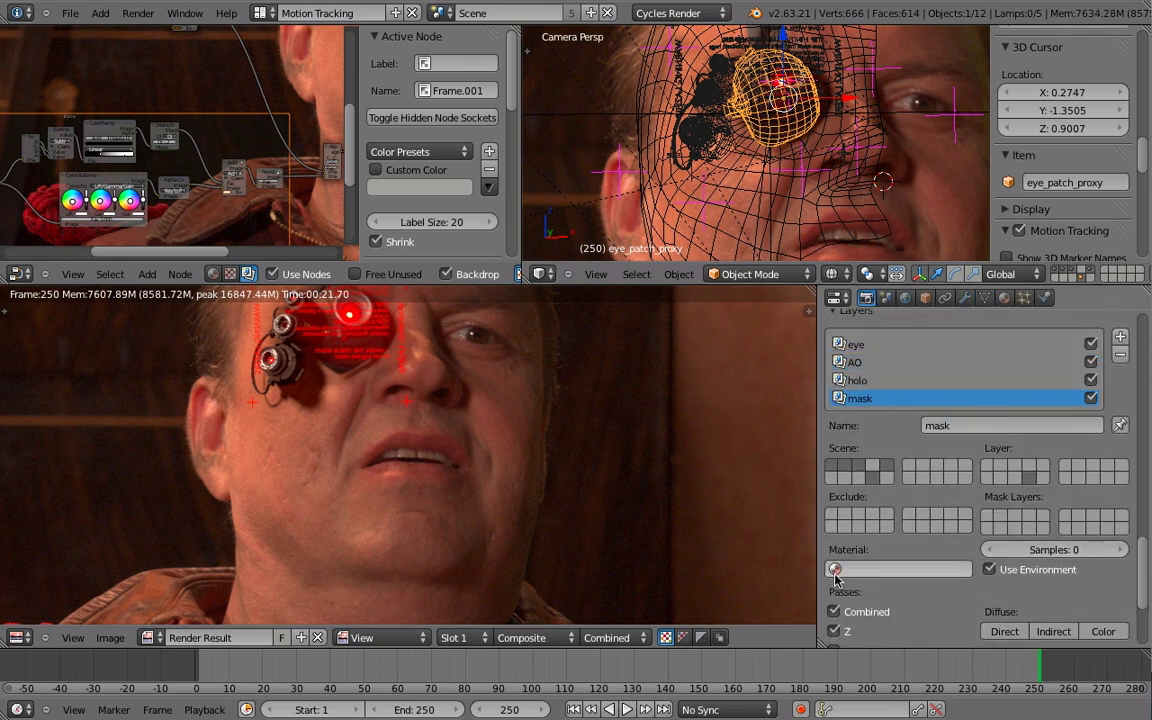
pyautogui.press('F12')
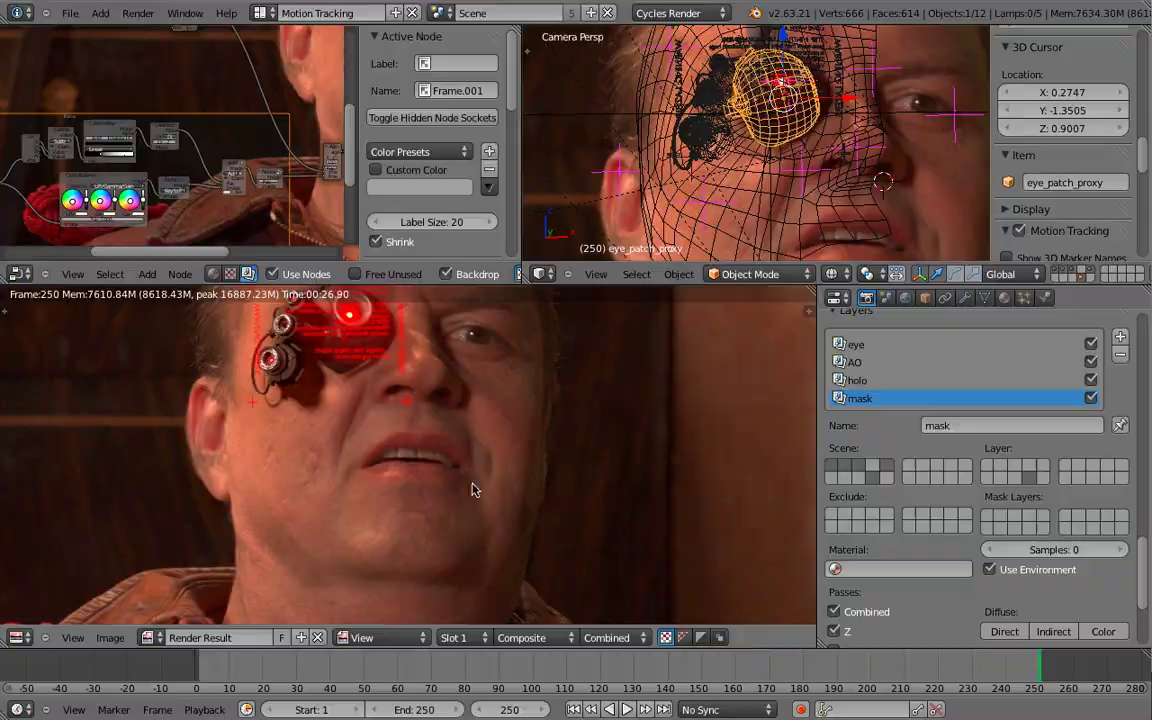
pyautogui.hotkey('ctrl', 'Up')
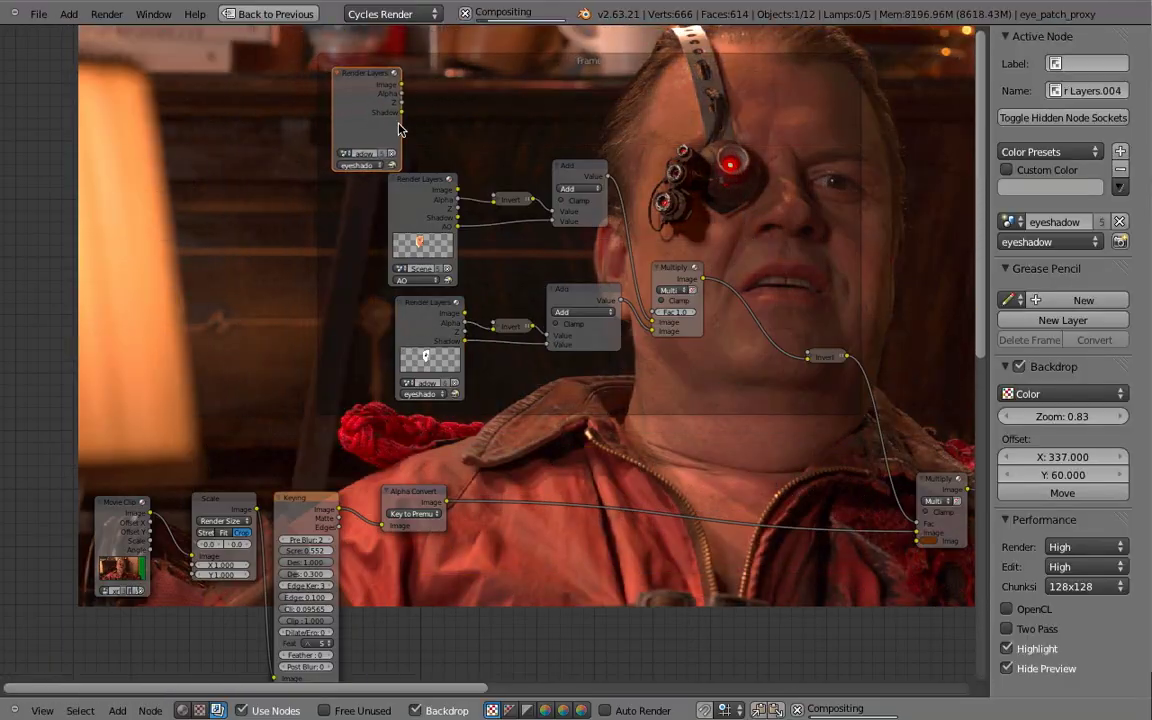
# - Set the top Render Layers node to the mask render layer
pyautogui.scroll(4, 293, 155)
pyautogui.click(266, 175)
pyautogui.click(300, 230)
pyautogui.click(295, 195)
pyautogui.click(285, 110)
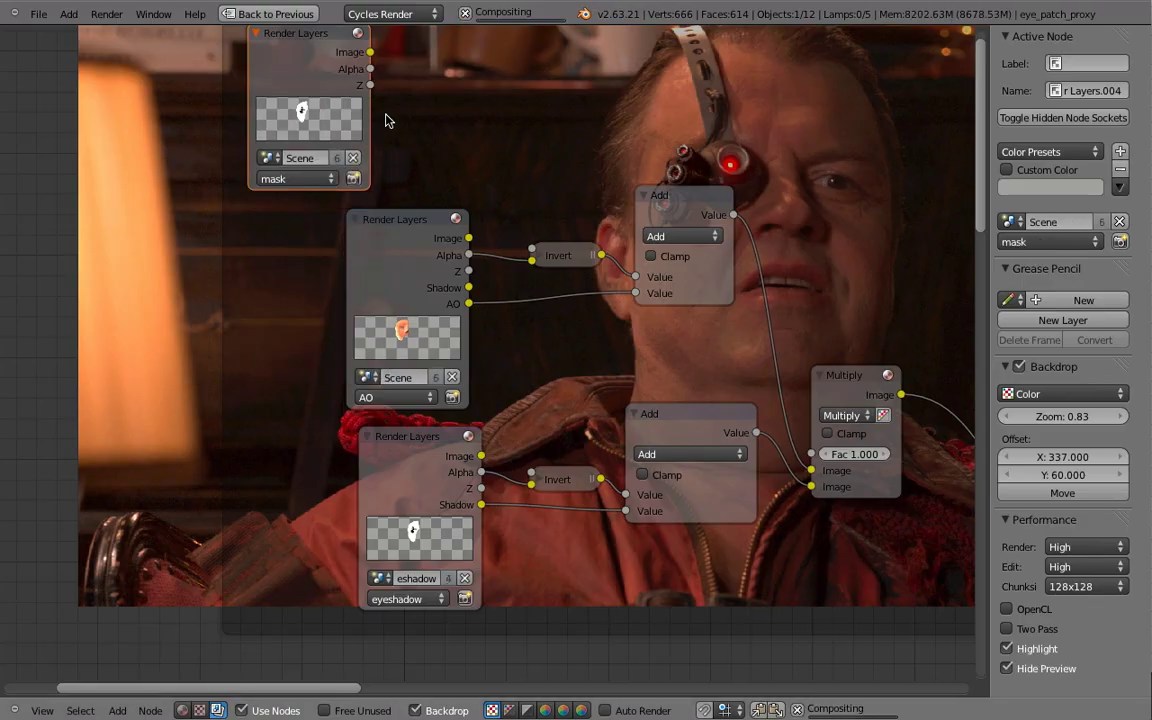
pyautogui.moveTo(400, 140); pyautogui.dragTo(400, 254, button='middle')
# - Insert a Feather-mode Dilate/Erode node on the mask's alpha link
pyautogui.hotkey('shift', 'a')
pyautogui.click(558, 386)
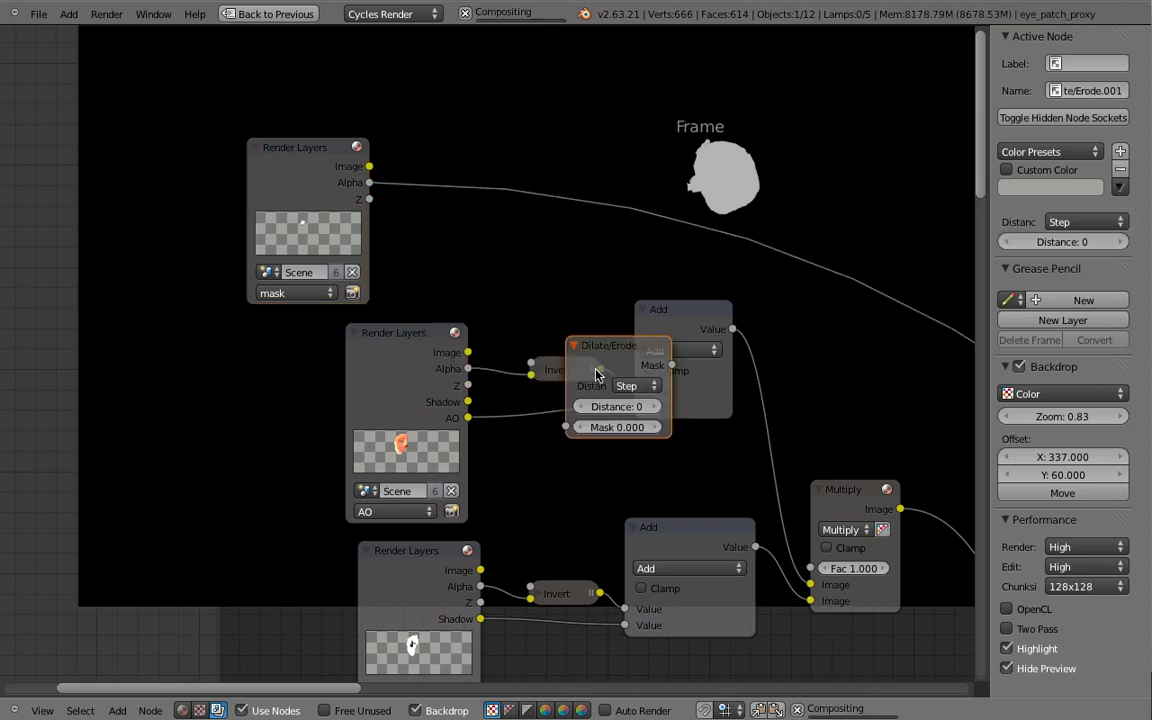
pyautogui.click(483, 373)
pyautogui.moveTo(483, 373); pyautogui.dragTo(411, 334, button='middle')
pyautogui.click(411, 334)
pyautogui.click(519, 337)
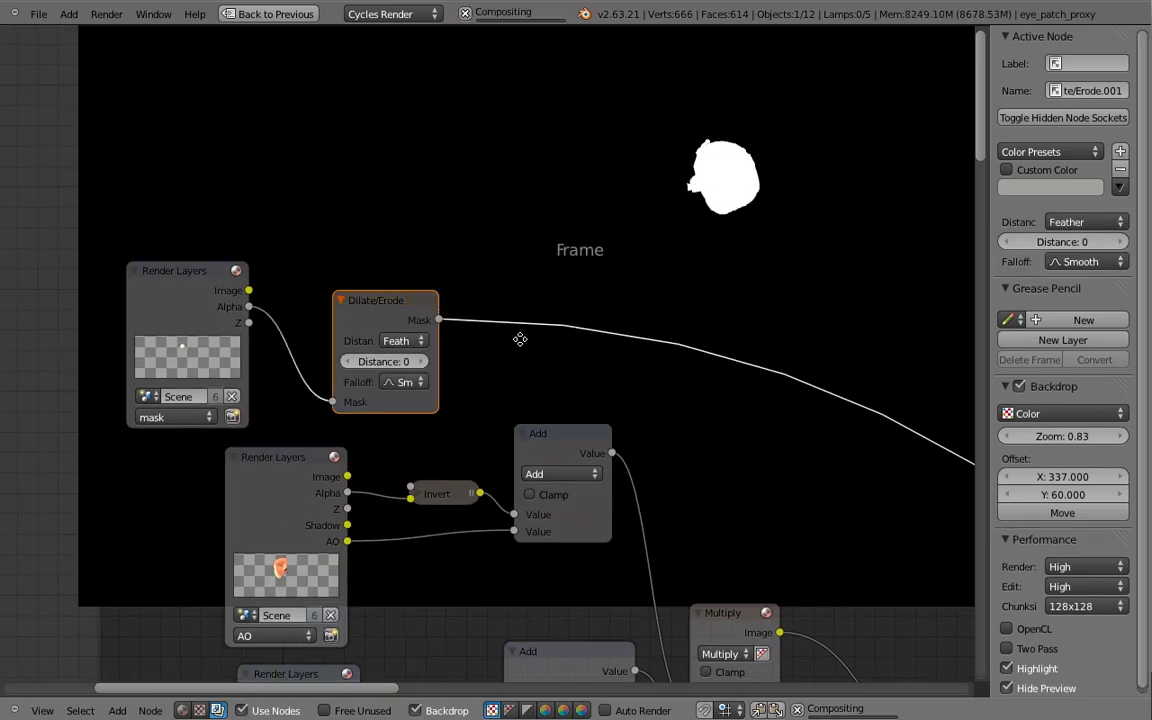
pyautogui.moveTo(519, 337); pyautogui.dragTo(595, 487, button='middle')
# - Add a clamped Math Add between Multiply and Invert, fed by the feathered mask
pyautogui.hotkey('shift', 'a')
pyautogui.click(740, 470)
pyautogui.click(733, 523)
pyautogui.moveTo(326, 183); pyautogui.dragTo(716, 560)
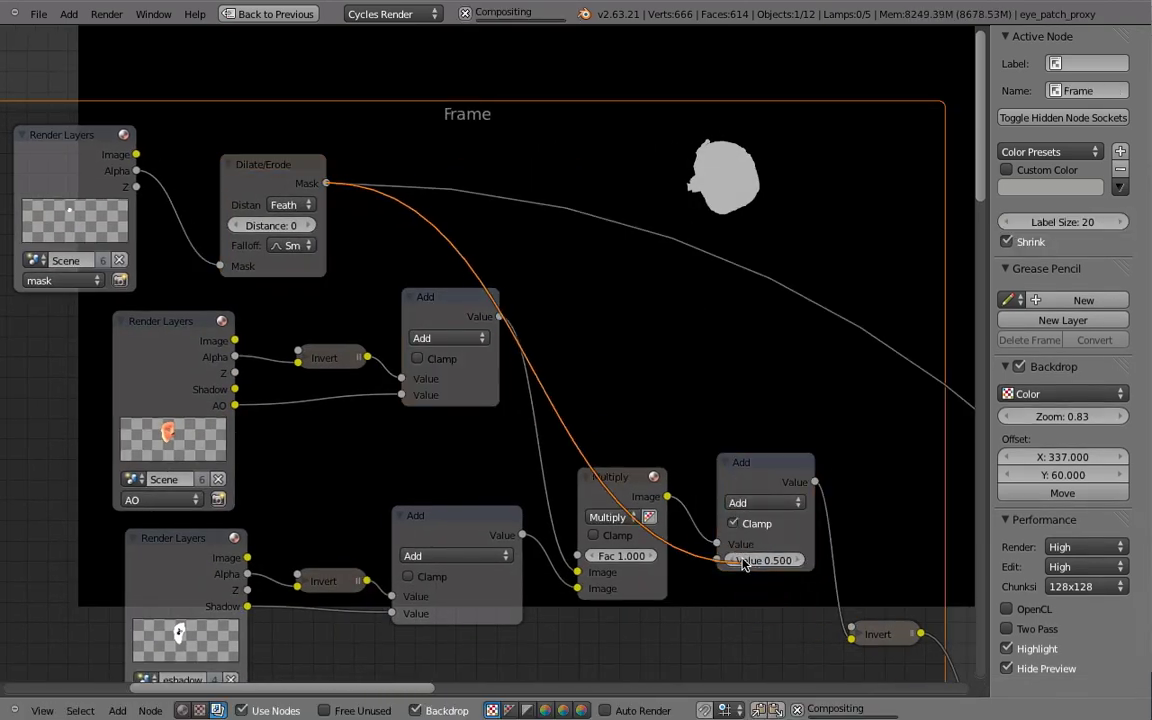
pyautogui.scroll(-2, 578, 385)
pyautogui.click(193, 175)
pyautogui.keyDown('shift'); pyautogui.click(334, 185); pyautogui.keyUp('shift')
pyautogui.press('g')
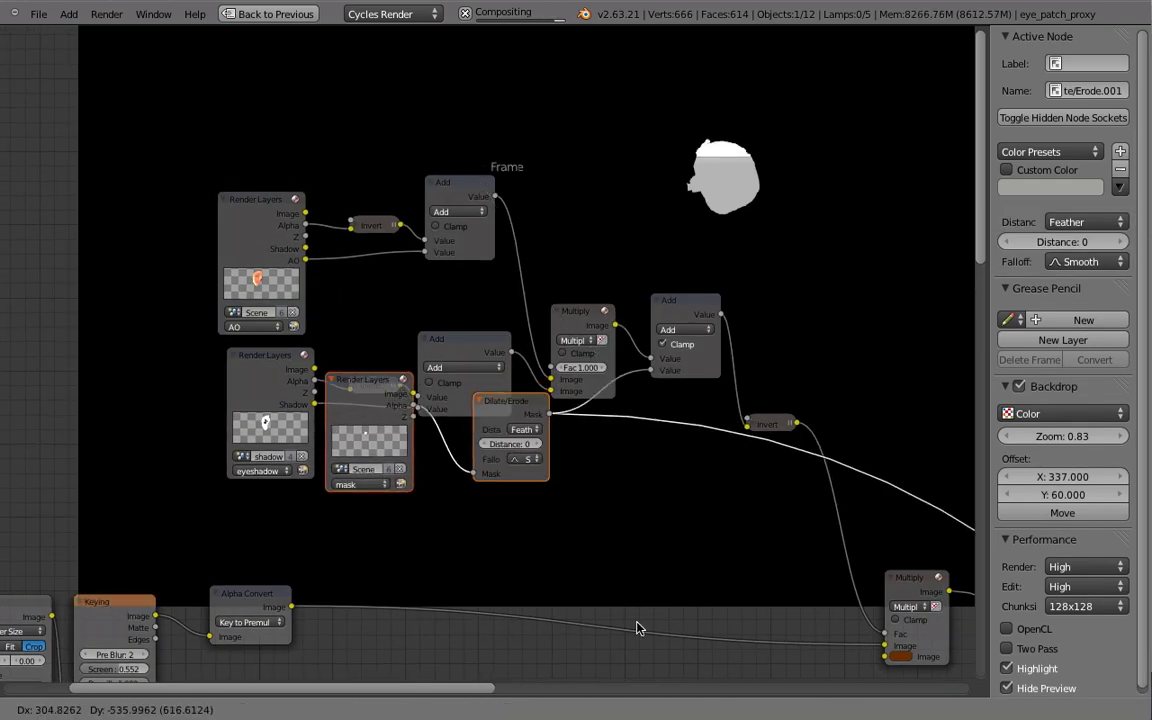
pyautogui.click(549, 456)
pyautogui.moveTo(549, 456); pyautogui.dragTo(401, 483, button='middle')
# - Enlarge the backdrop over the eye and set the Dilate/Erode distance to -5
pyautogui.click(545, 410)
pyautogui.hotkey('alt', 'v')
pyautogui.hotkey('alt', 'v')
pyautogui.hotkey('alt', 'v')
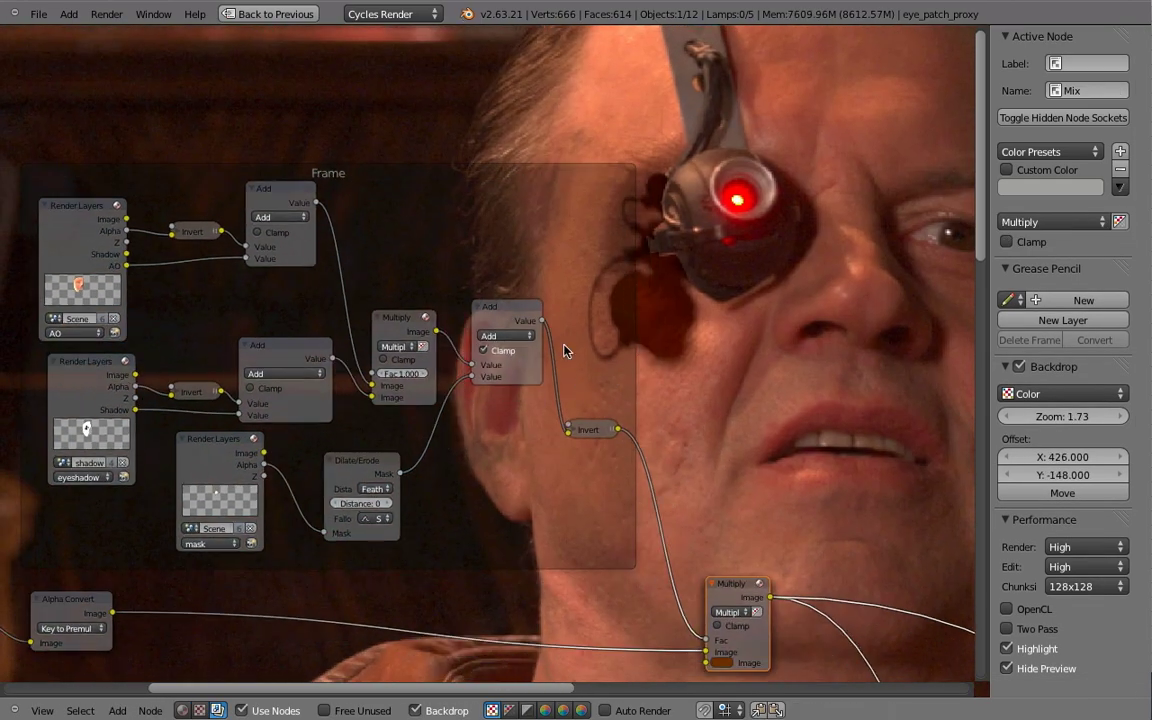
pyautogui.moveTo(507, 309); pyautogui.dragTo(466, 255, button='middle')
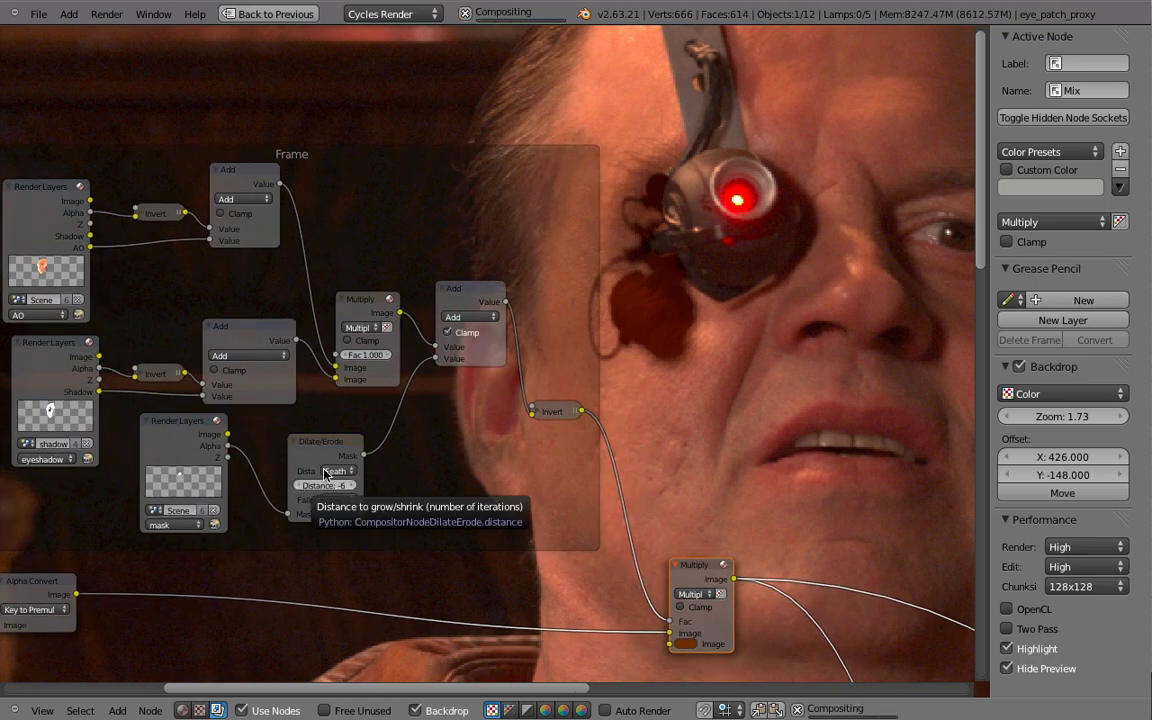
pyautogui.scroll(-5, 308, 489)
pyautogui.click(537, 277)
pyautogui.moveTo(677, 507); pyautogui.dragTo(698, 634, button='middle')
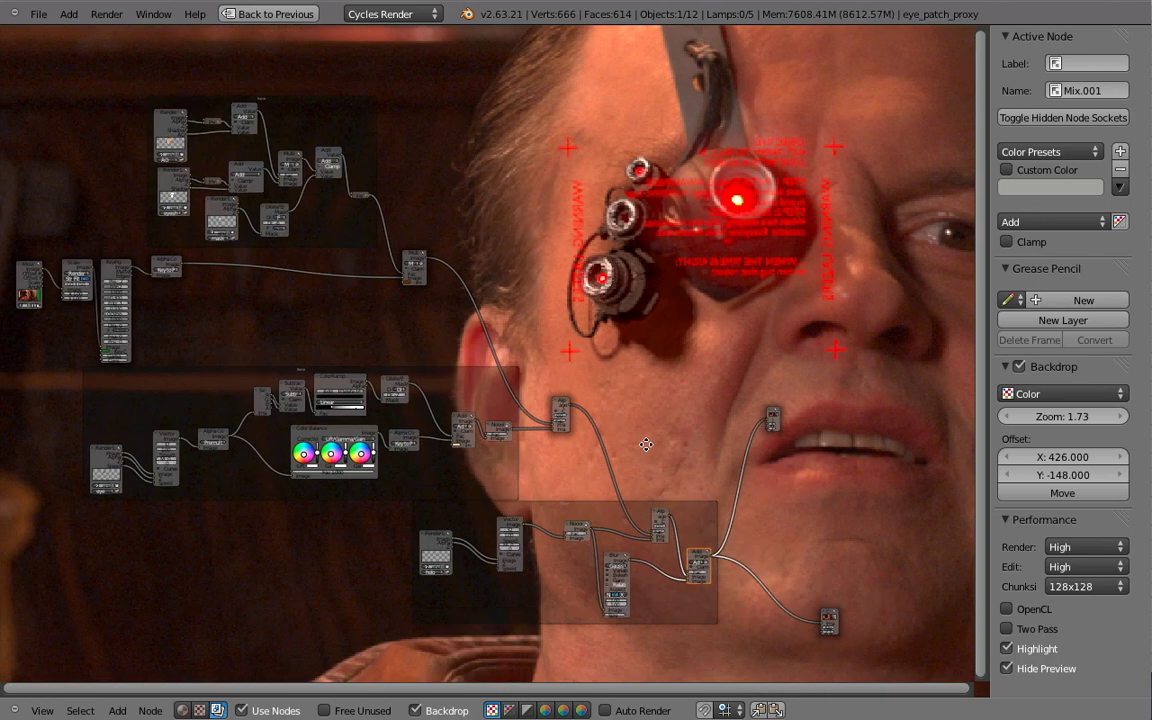
# - Review the whole node tree over the backdrop and play back the rendered frames
pyautogui.click(411, 257)
pyautogui.keyDown('alt'); pyautogui.moveTo(411, 257); pyautogui.dragTo(557, 393, button='middle'); pyautogui.keyUp('alt')
pyautogui.scroll(-2, 557, 393)
pyautogui.press('Right')
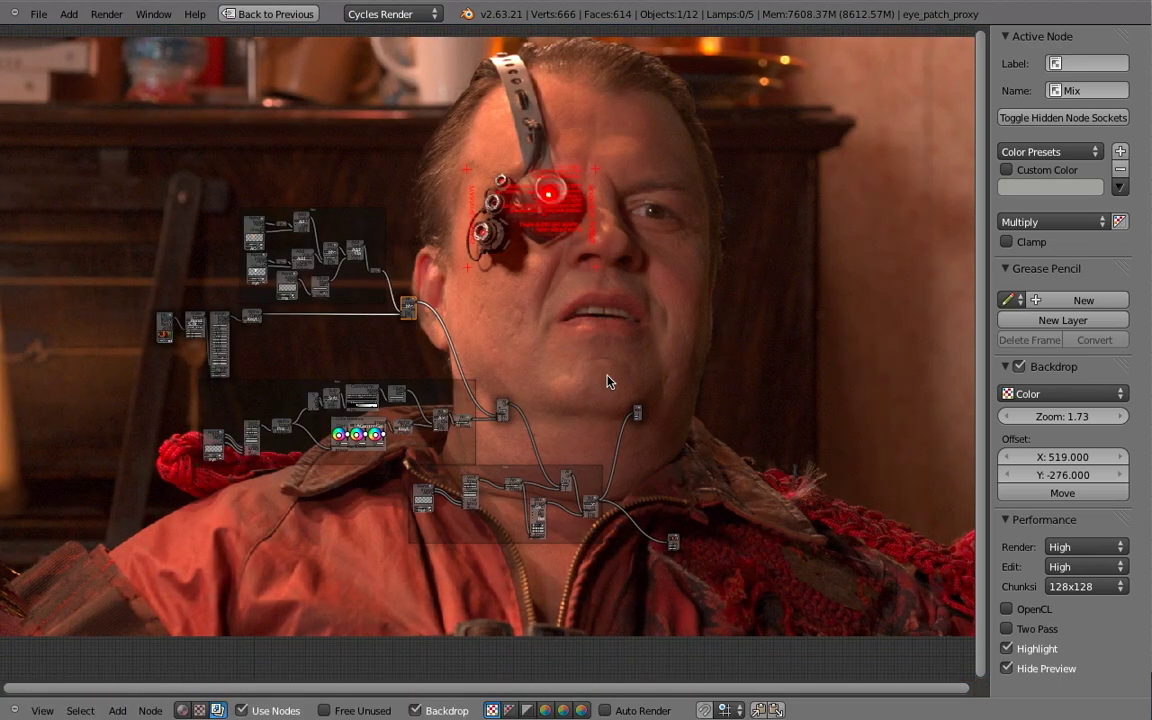
pyautogui.hotkey('ctrl', 'F11')
pyautogui.hotkey('ctrl', 'Up')
pyautogui.hotkey('ctrl', 'Up')
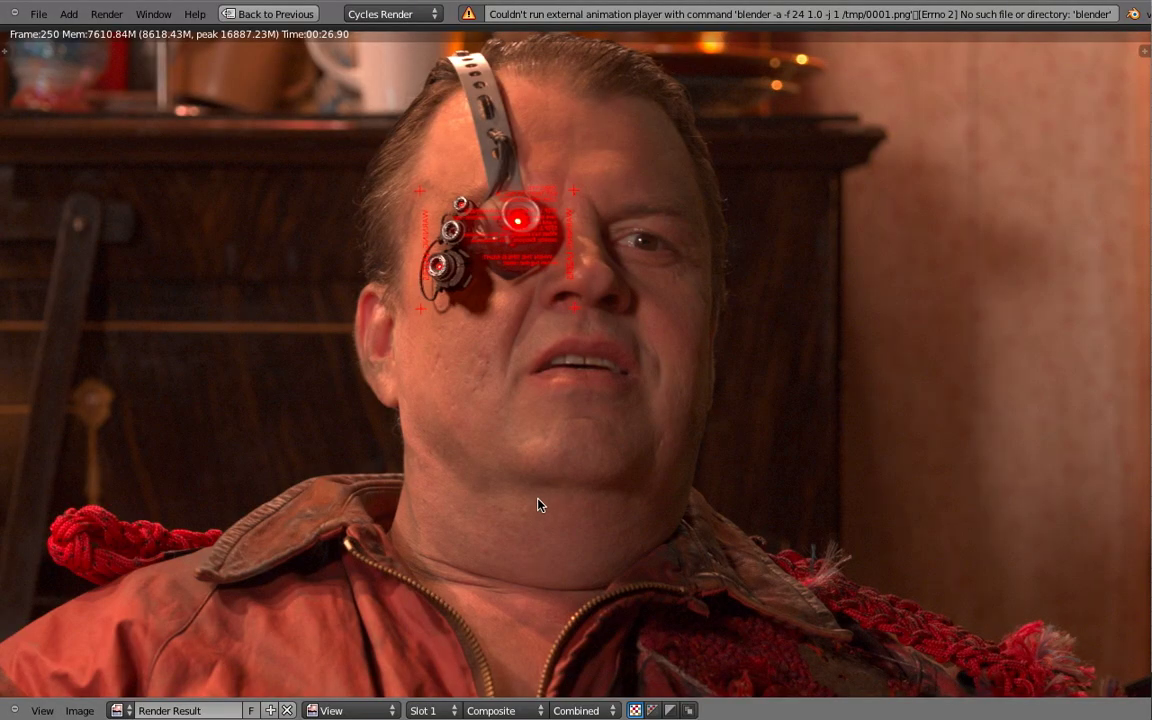